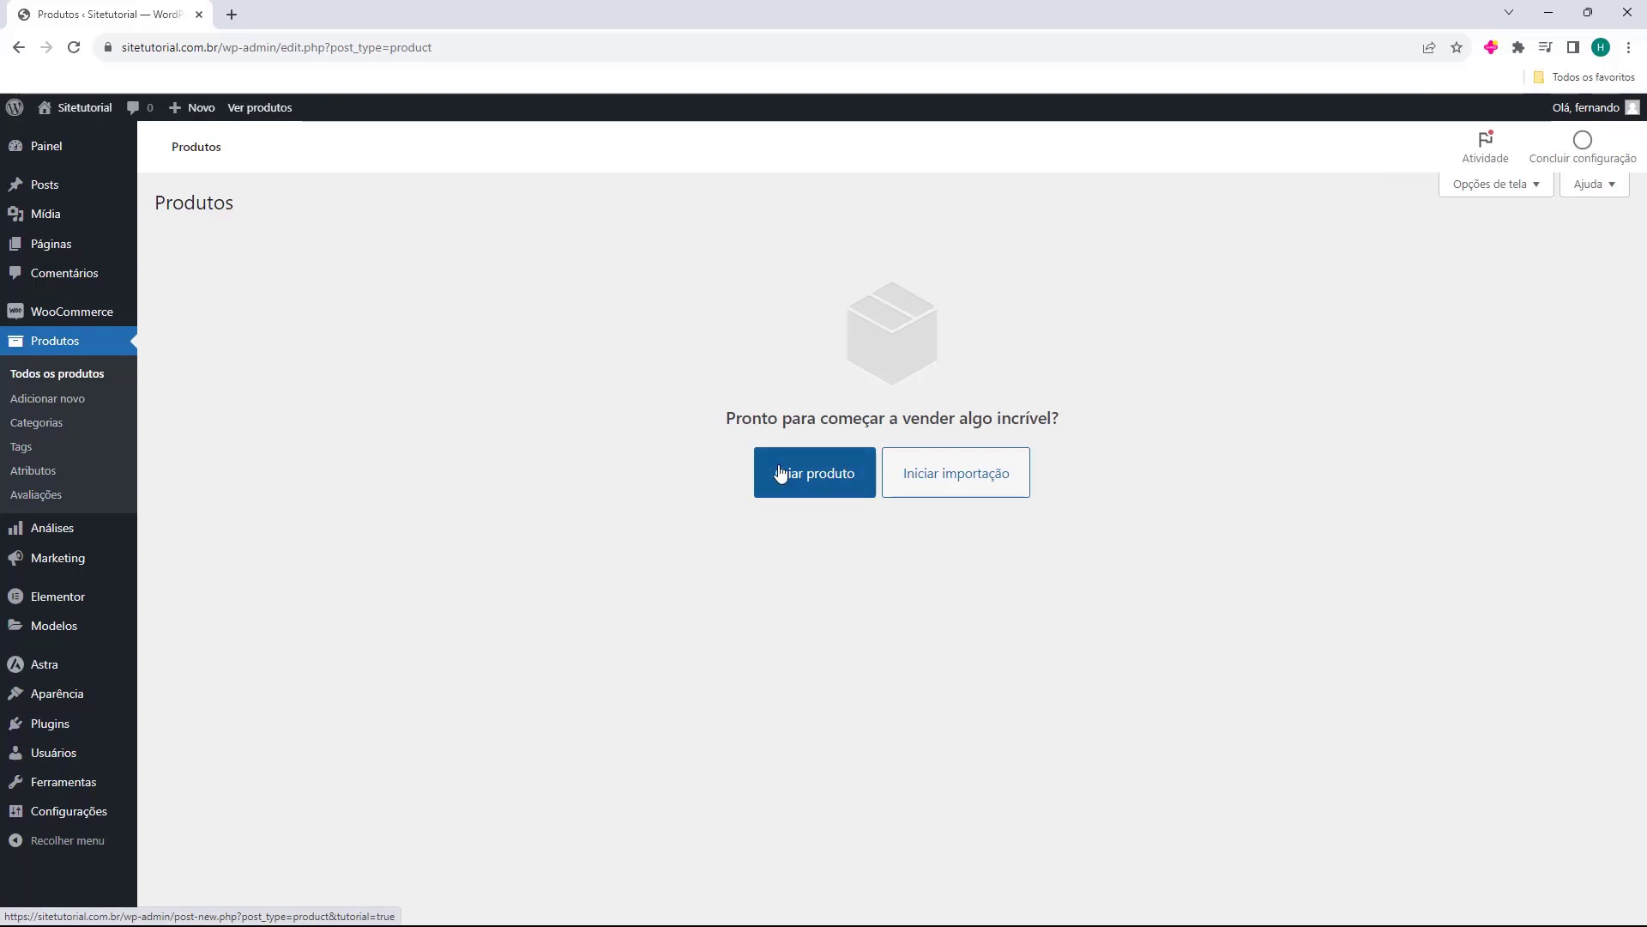
Create a new product and name it "Camiseta WordPress"
click(785, 475)
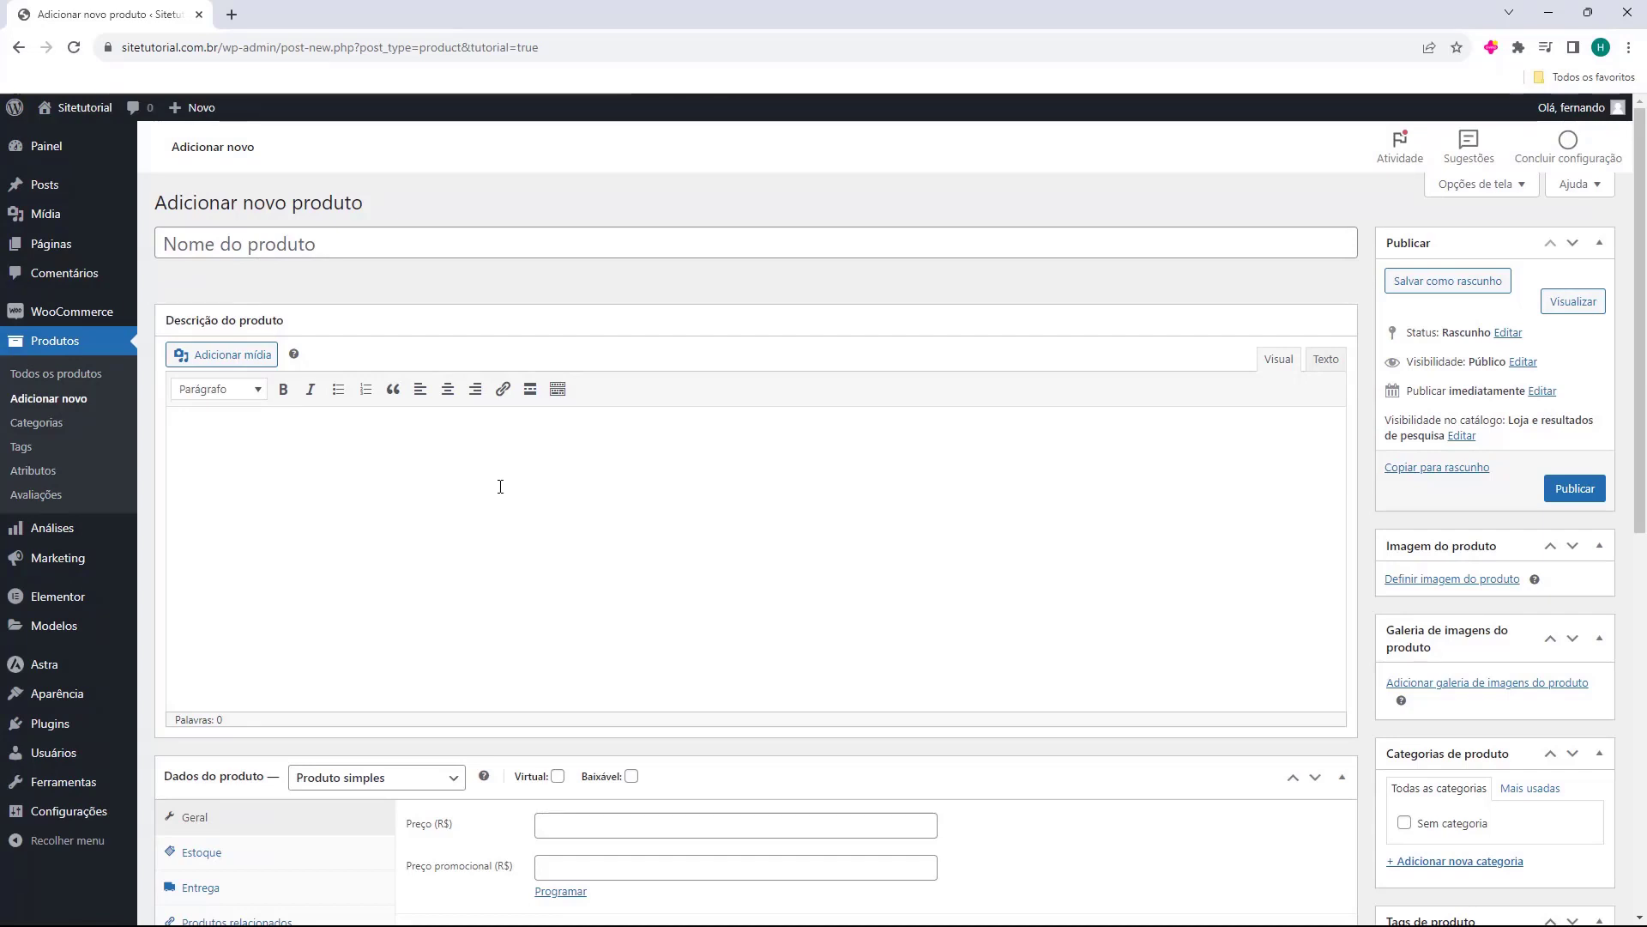
click(215, 255)
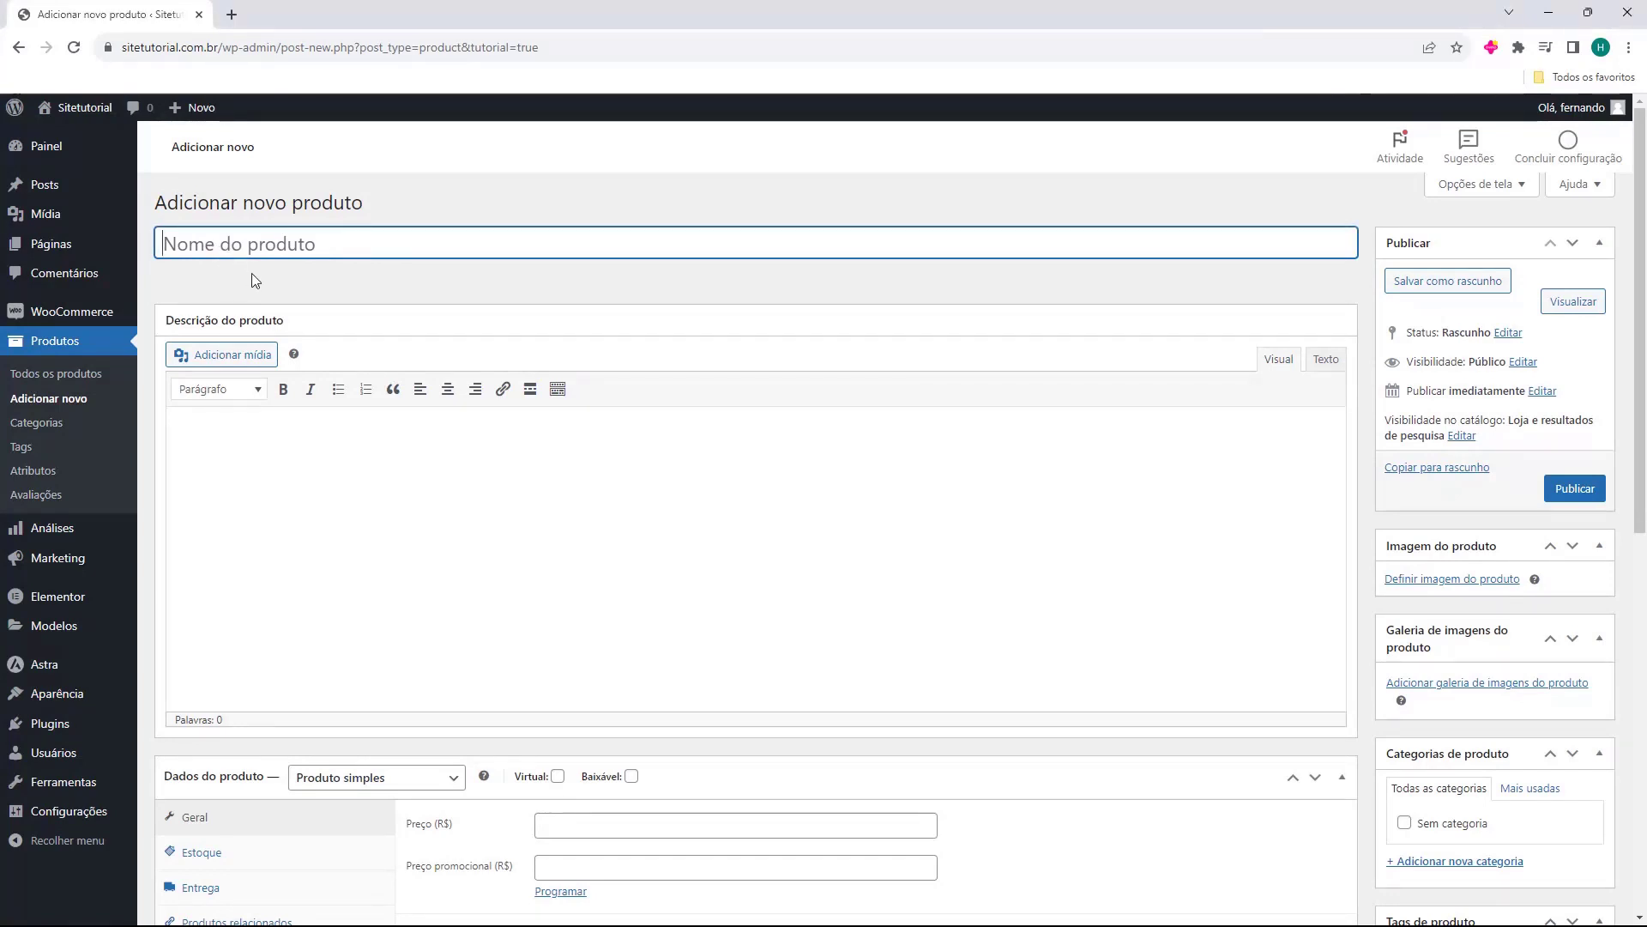
text(Camiseta WordPress)
drag(161, 246, 383, 246)
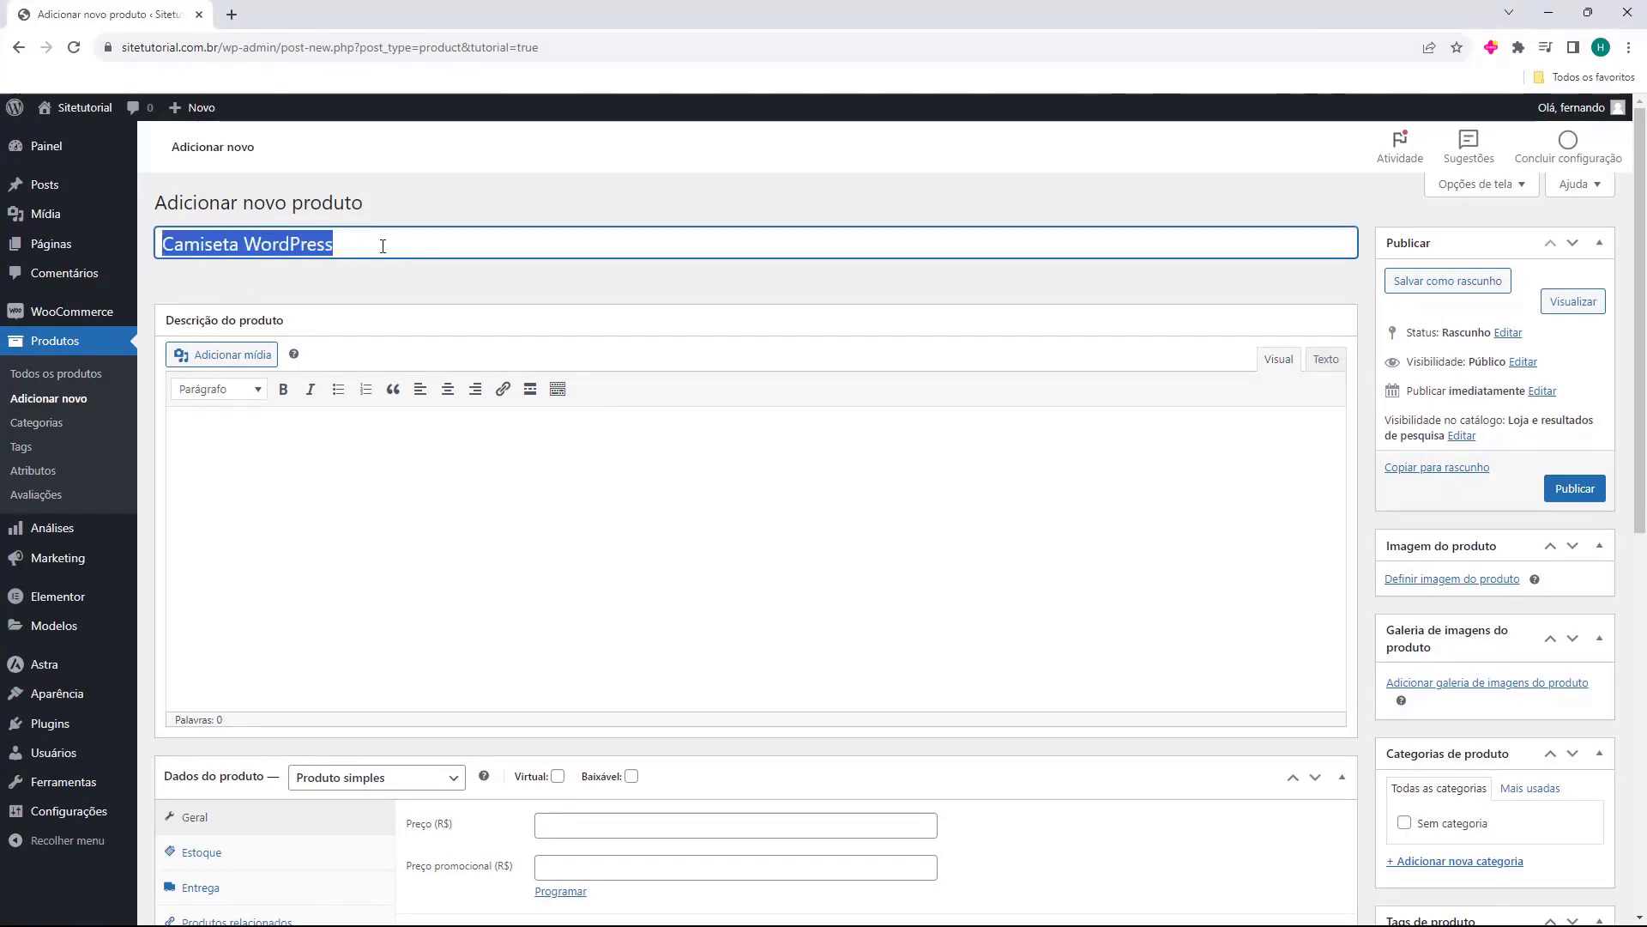
click(348, 246)
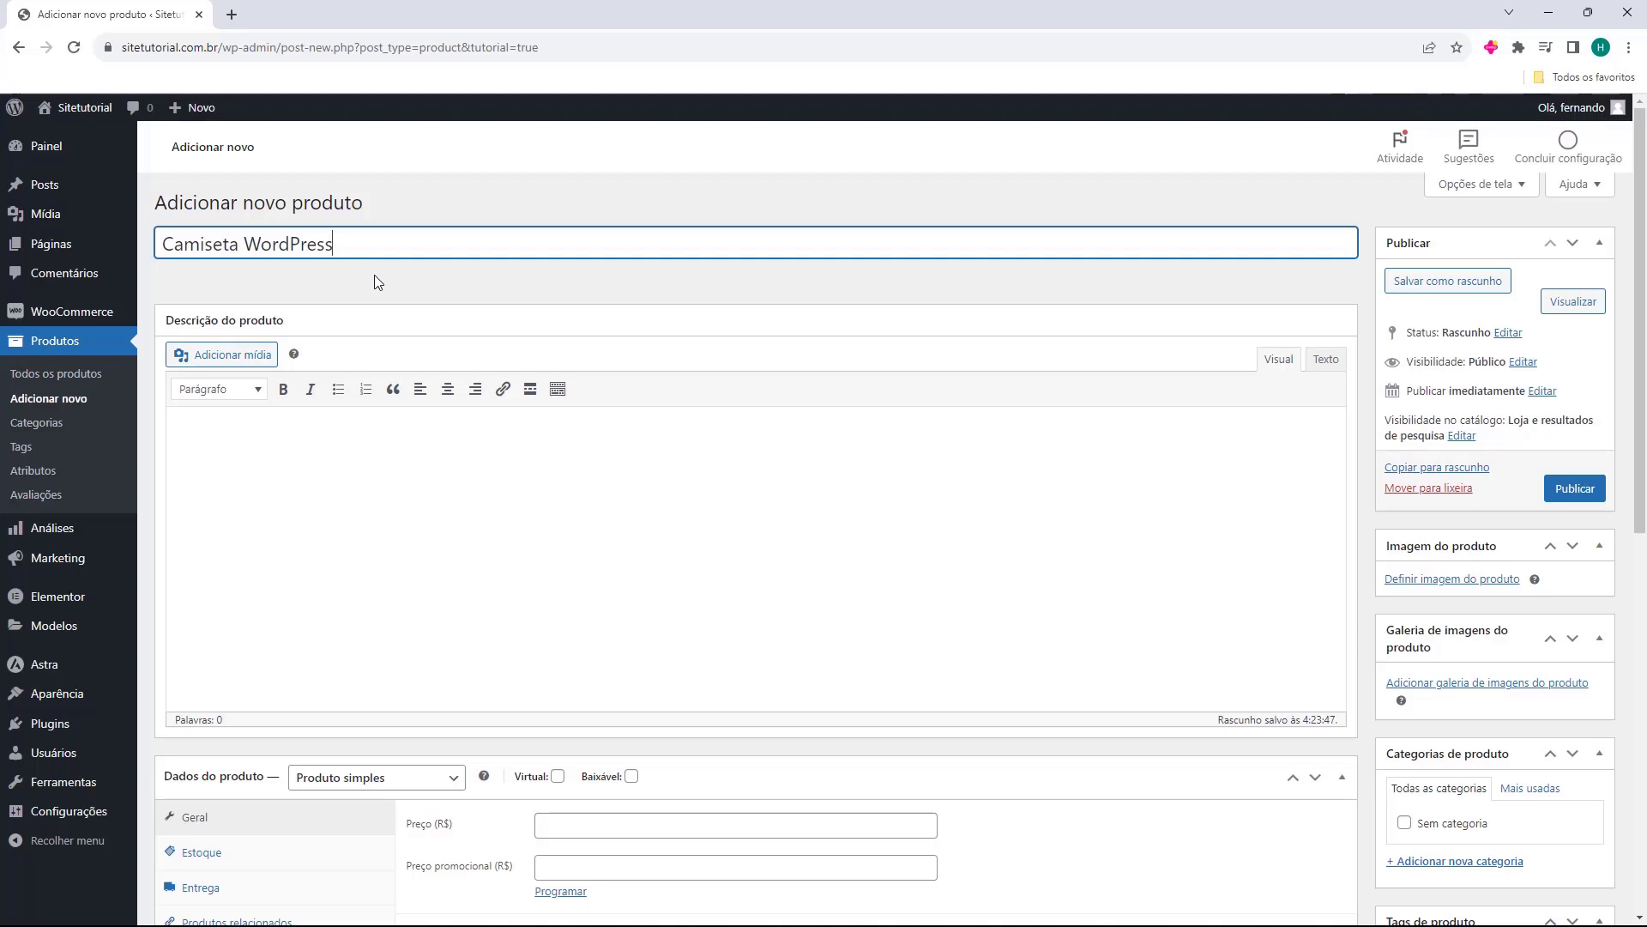
Fill in the product description with the shirt fabric and printing text and the measurements for sizes P, M, G and GG
click(330, 493)
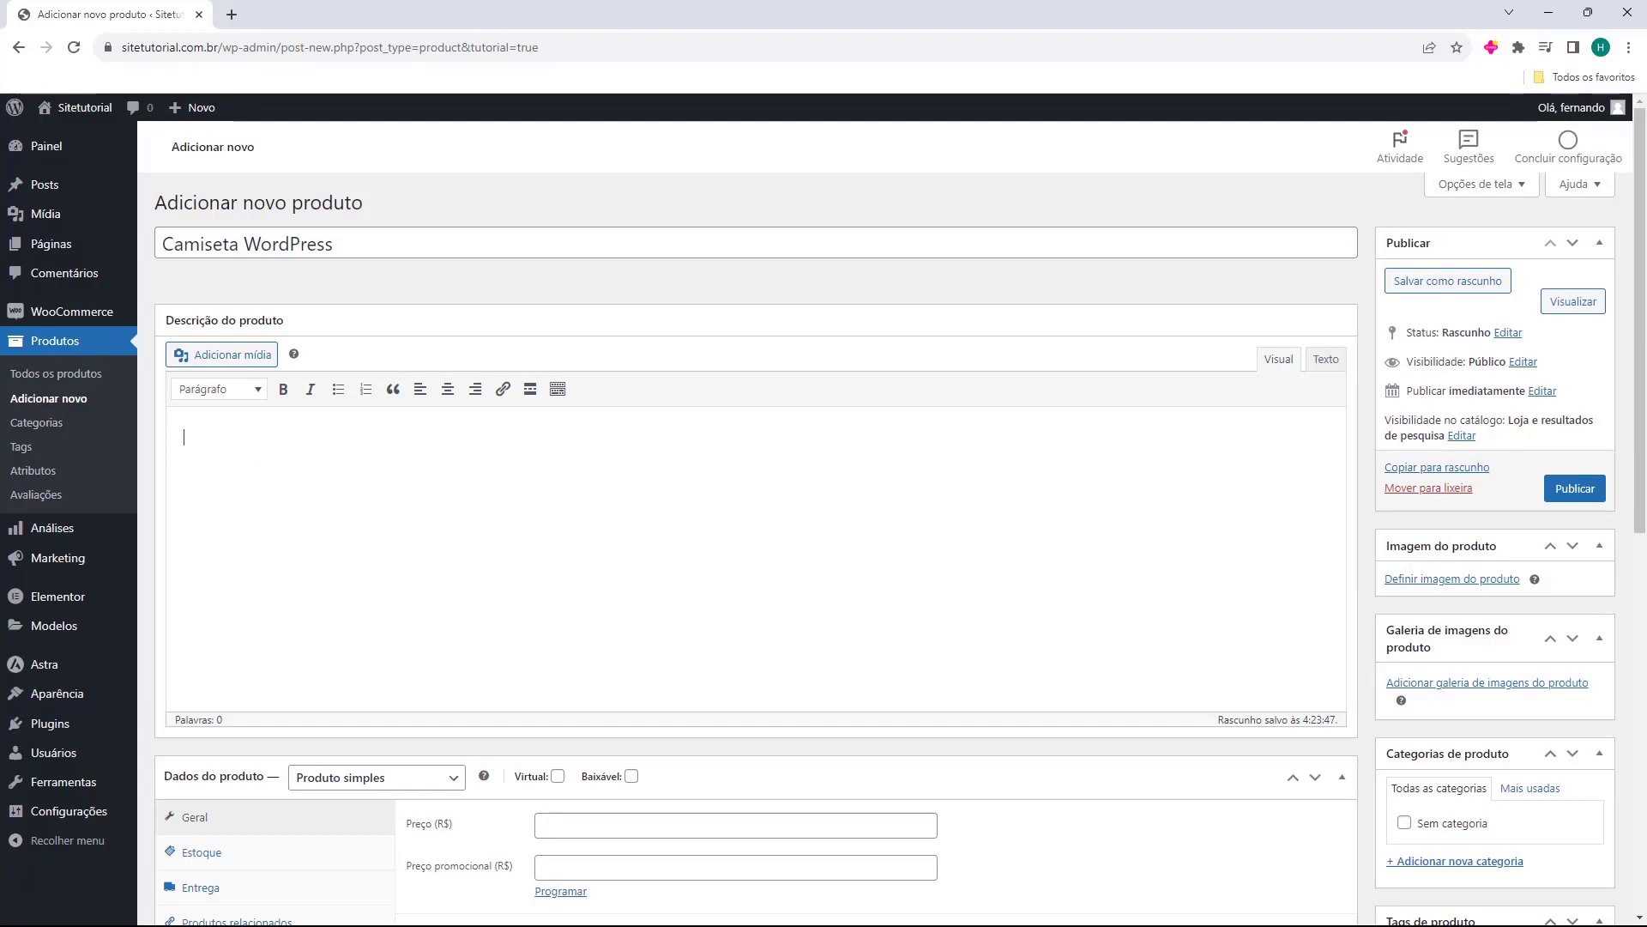
click(172, 244)
click(232, 488)
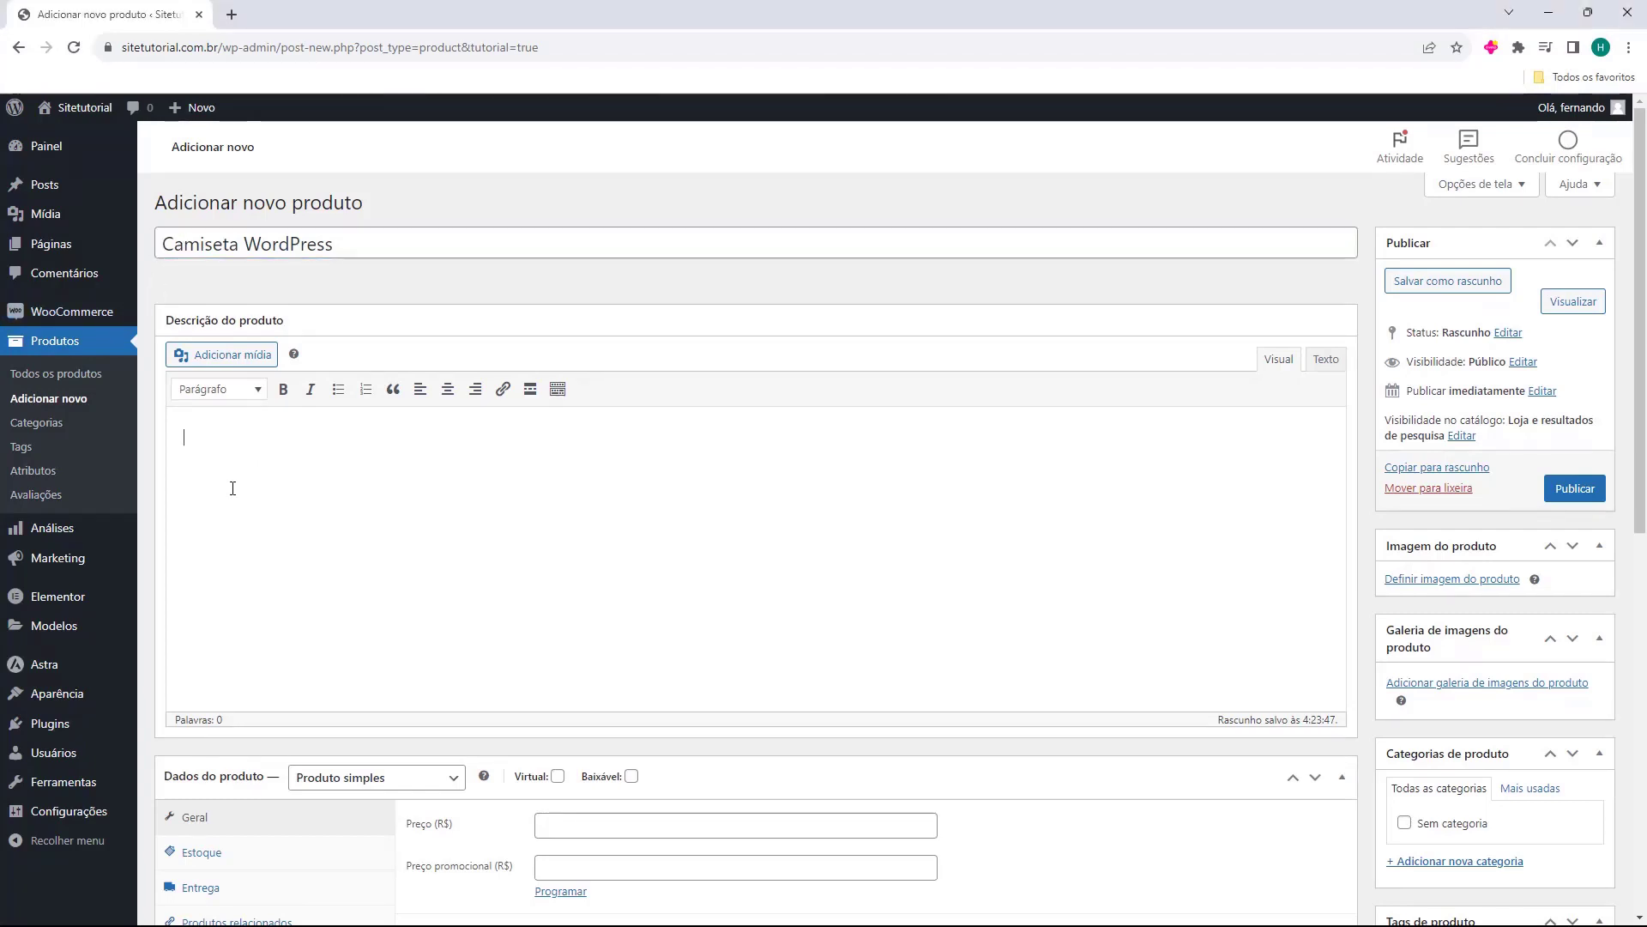
text(Utilizamos na confecção de nossas camisetas meia malha 100% algodão fio 30 penteada. Estampamos cada uma a mão, usando tinta a base de água, garantindo maior qualidade e durabilidade para você! Tamanhos da sua Camiseta: P – Tamanho da base até a gola 64 cm Largura barriga lado a lado 46 cm Tamanho damanga 15cm M – Tamanho da base até a gola 66 cm Largura barriga lado a lado 50 cm Tamanho damanga 17cm G – Tamanho da base até a gola 72 cm Largura barriga lado a lado 54 cm Tamanho damanga 17cm GG – Tamanho da base até a gola 76 cm Largura barriga lado a lado 55 cm Tamanho damanga 18cm Compare as medidas ao lado de suas camisetas, Lembre-se, as medidas podem variar até 4%.)
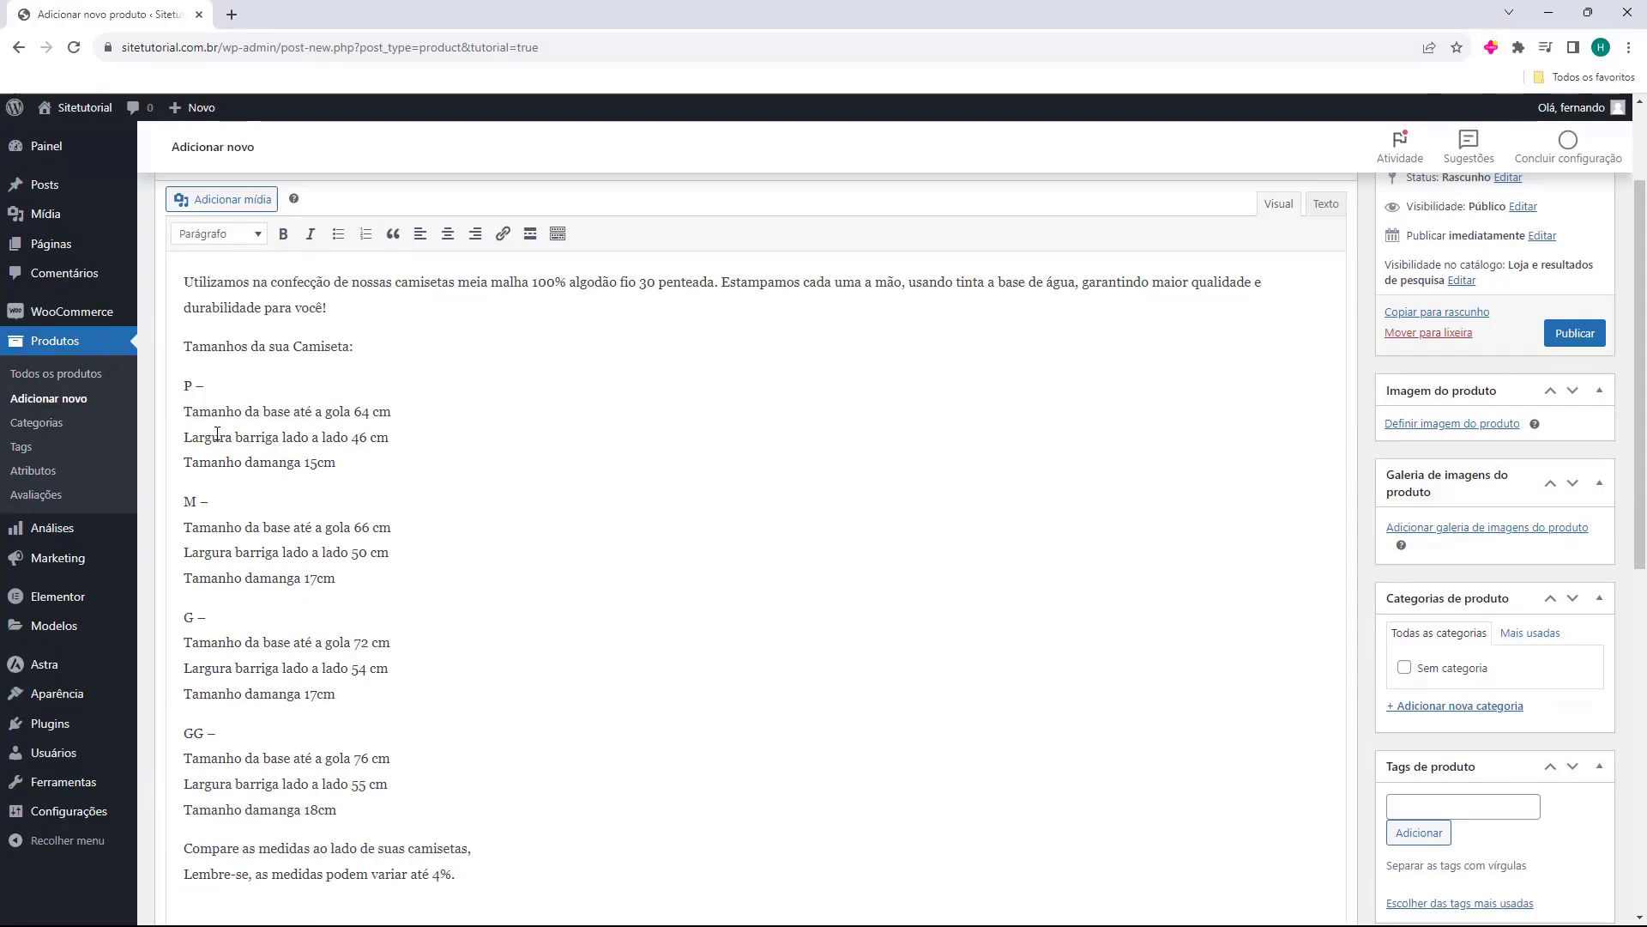
Review the full product description, the permalink under the name and the product data section
scroll(237, 417, up, 1)
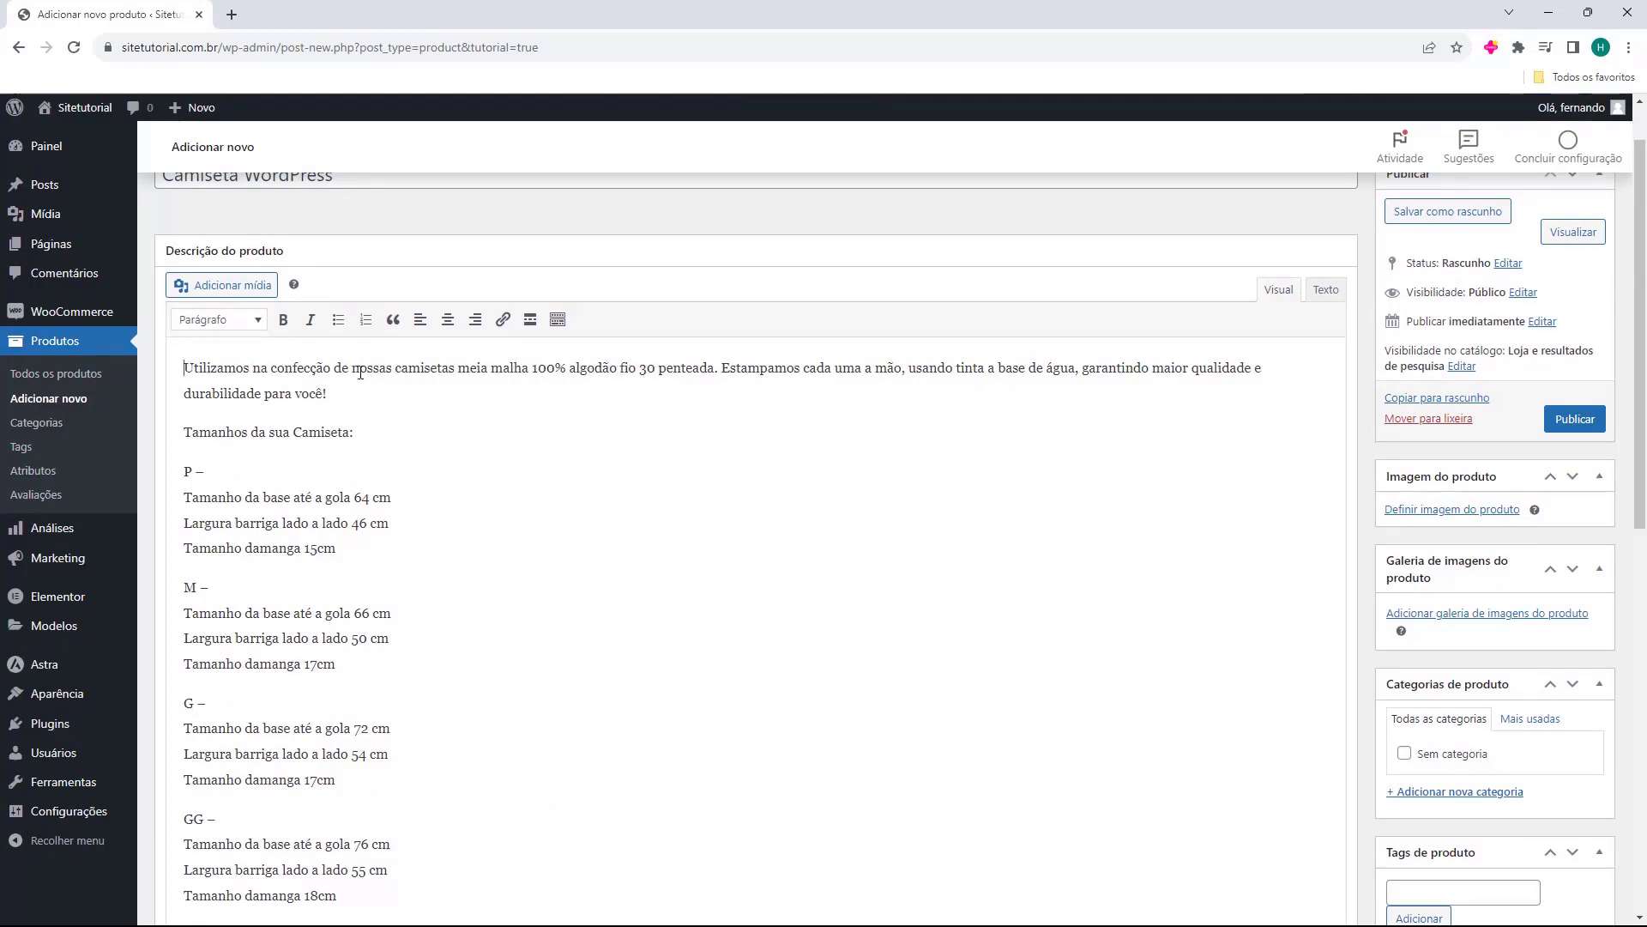
scroll(361, 372, down, 5)
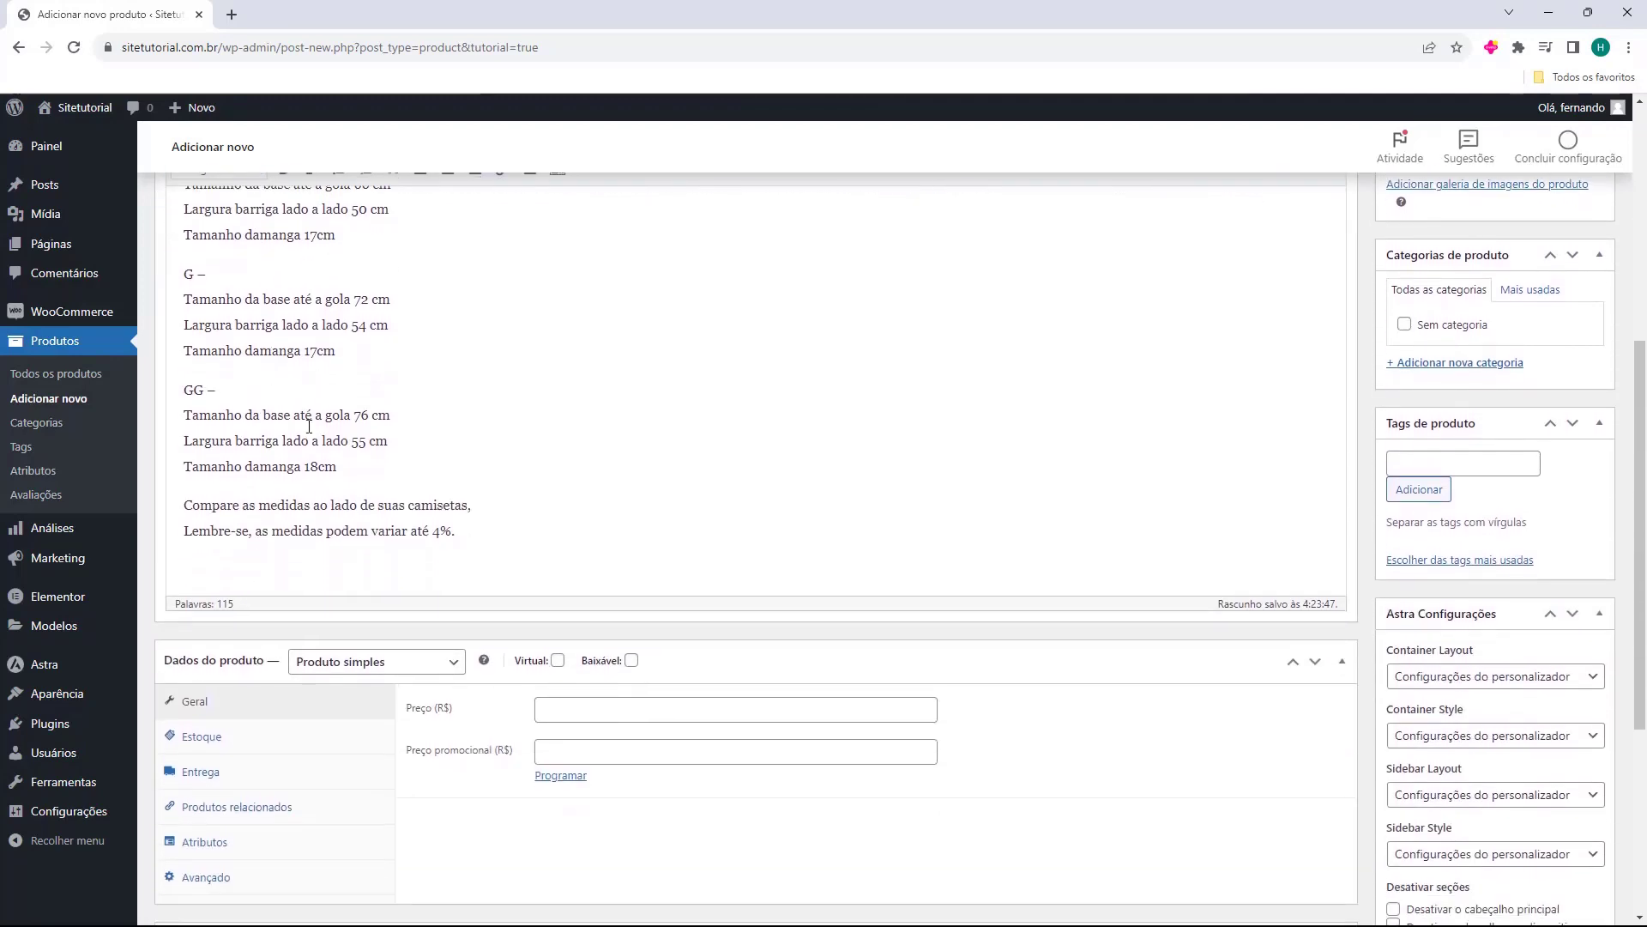
scroll(309, 426, down, 1)
scroll(247, 569, up, 7)
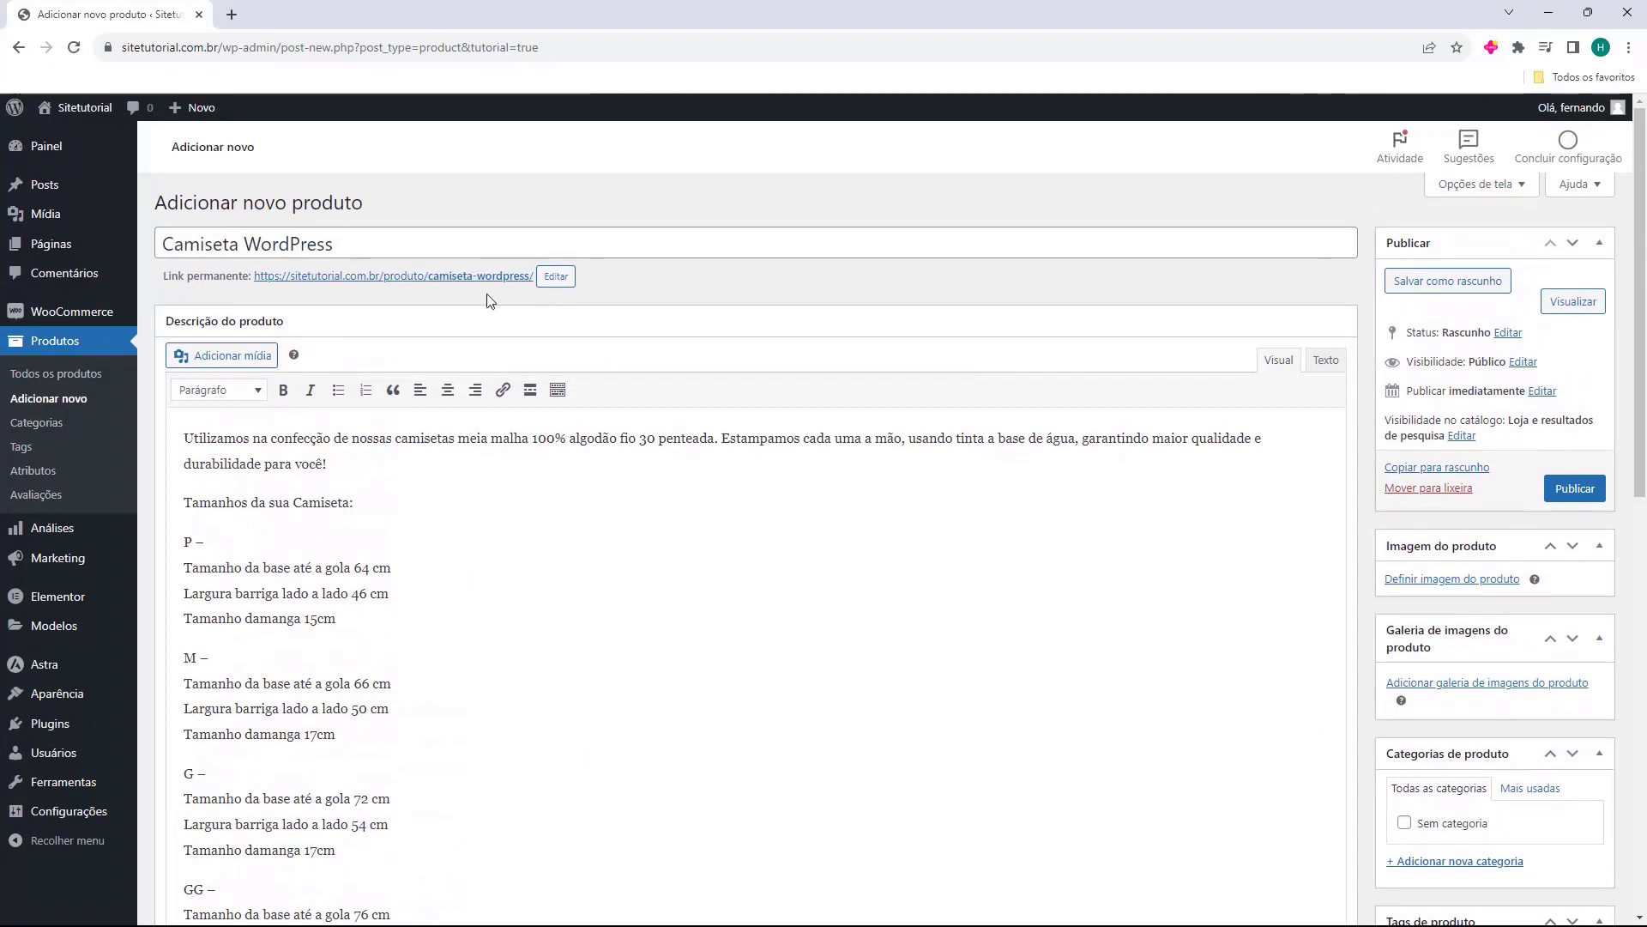
scroll(223, 480, down, 8)
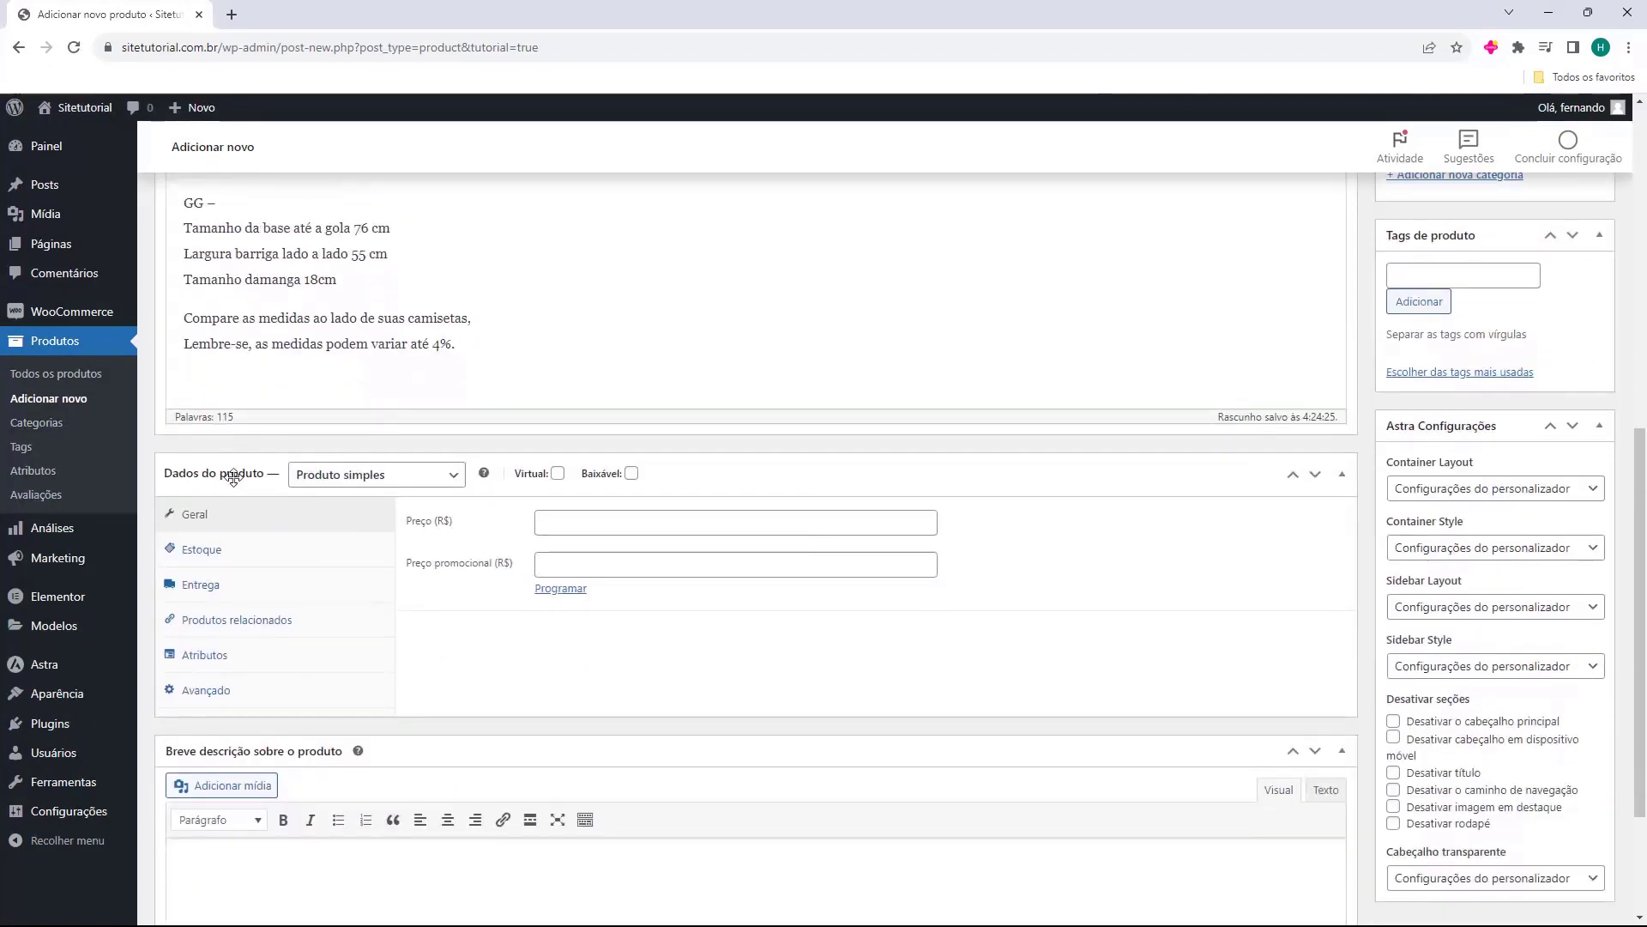
scroll(317, 510, up, 6)
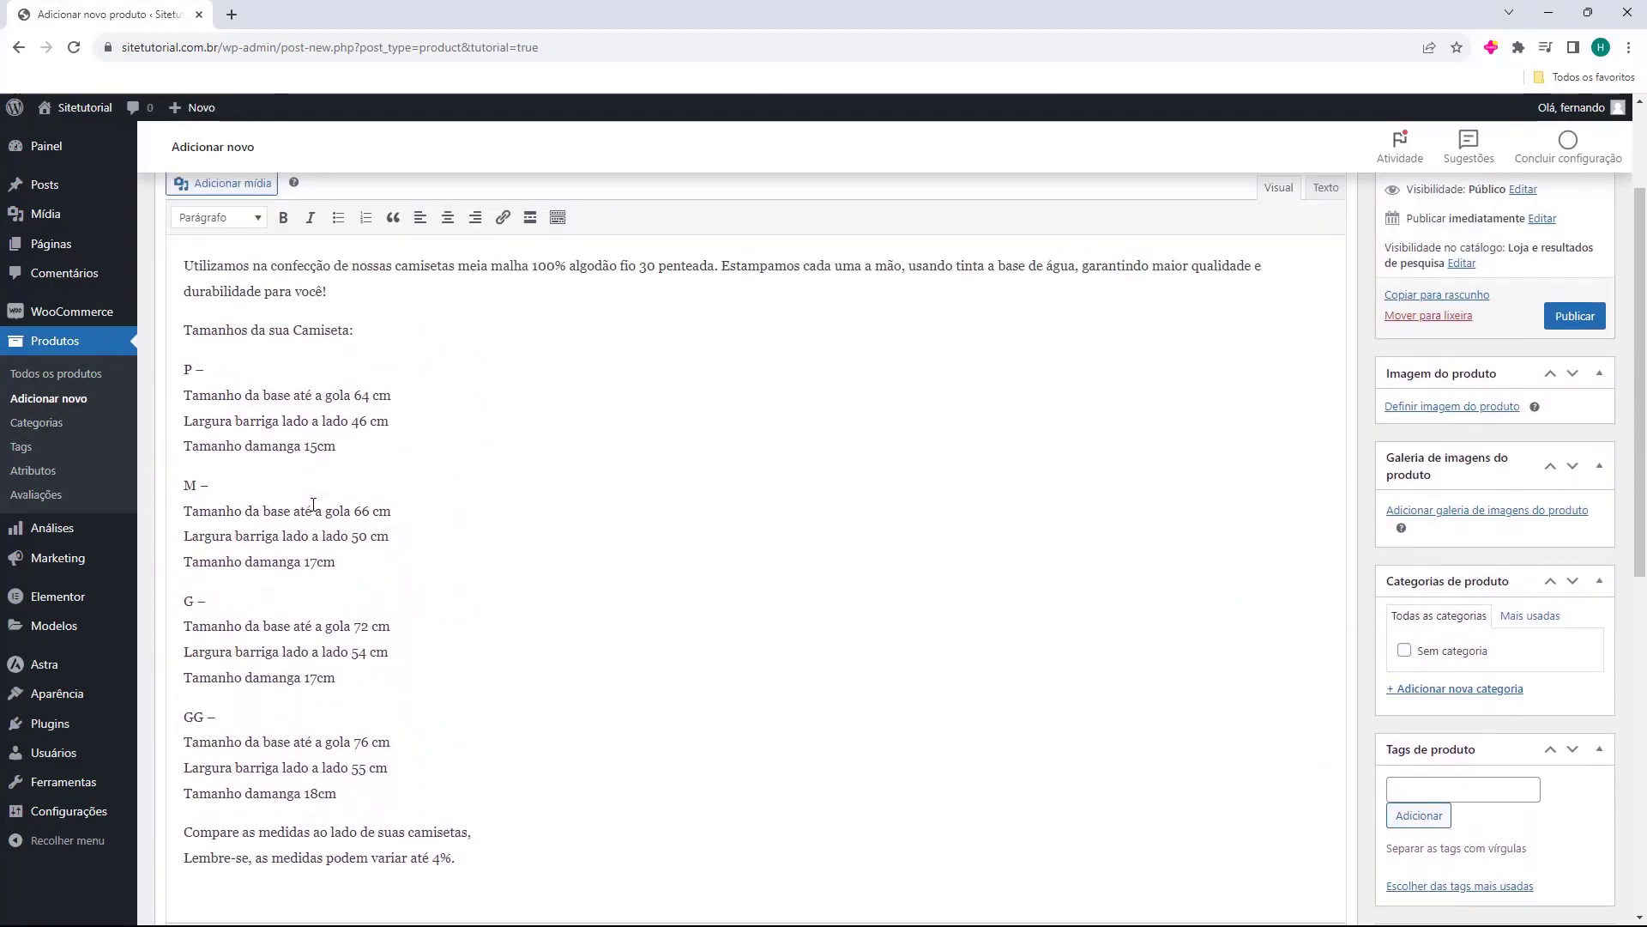
scroll(313, 504, up, 2)
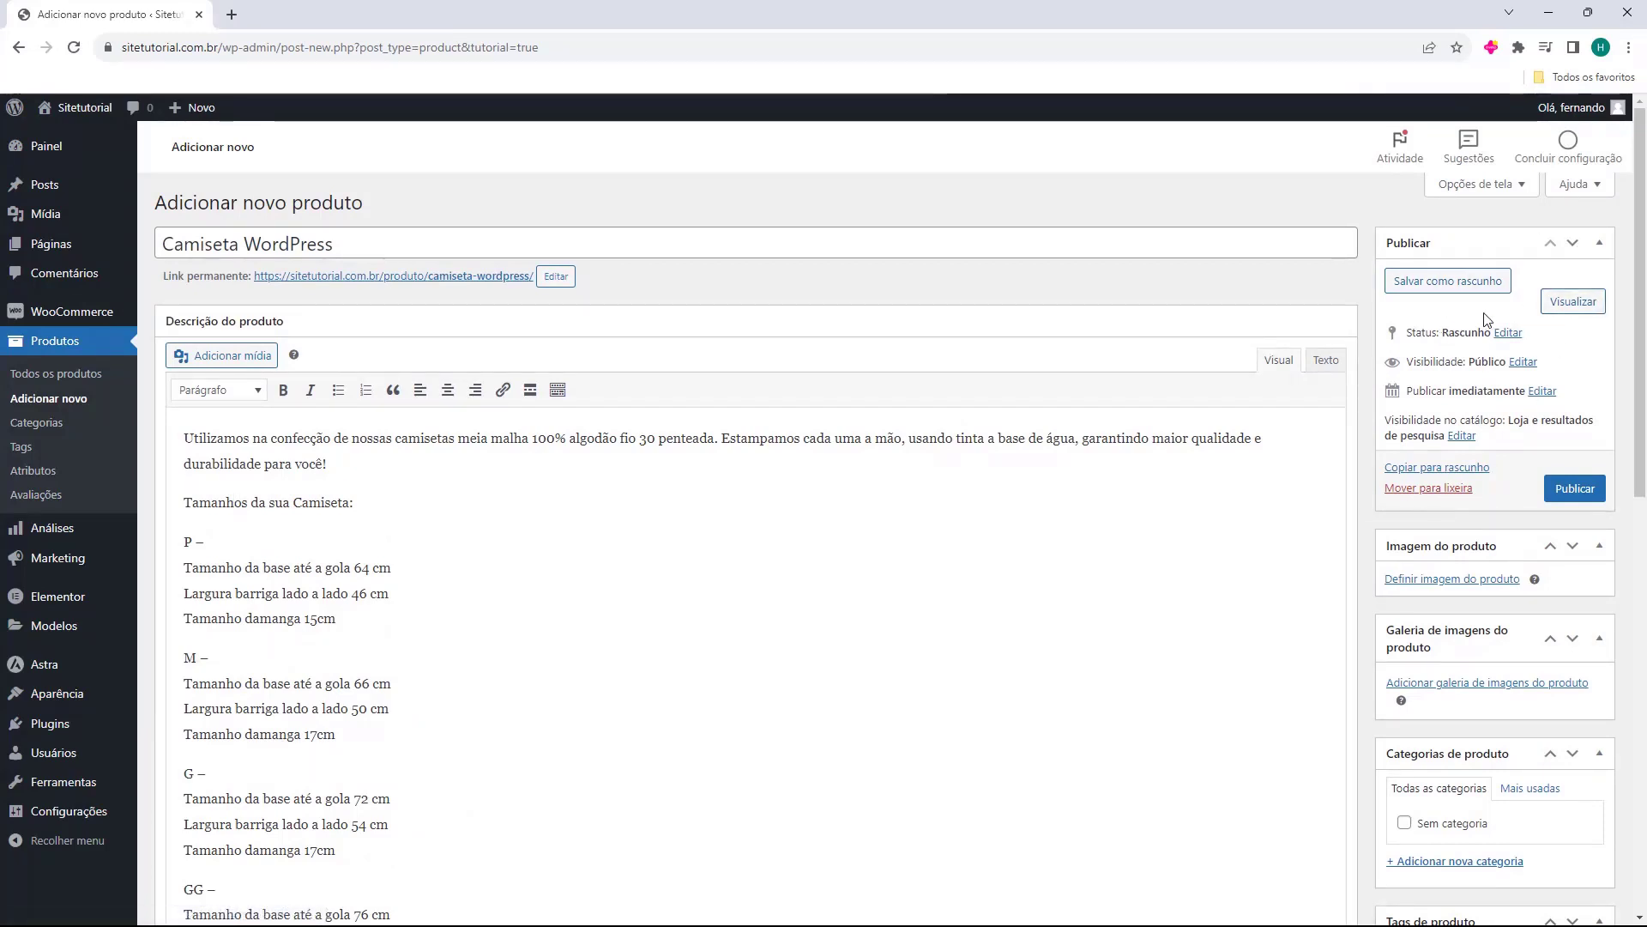
Upload the black WordPress T-shirt photo 1-1.png and set it as the product image
scroll(1462, 288, down, 1)
scroll(1456, 274, down, 1)
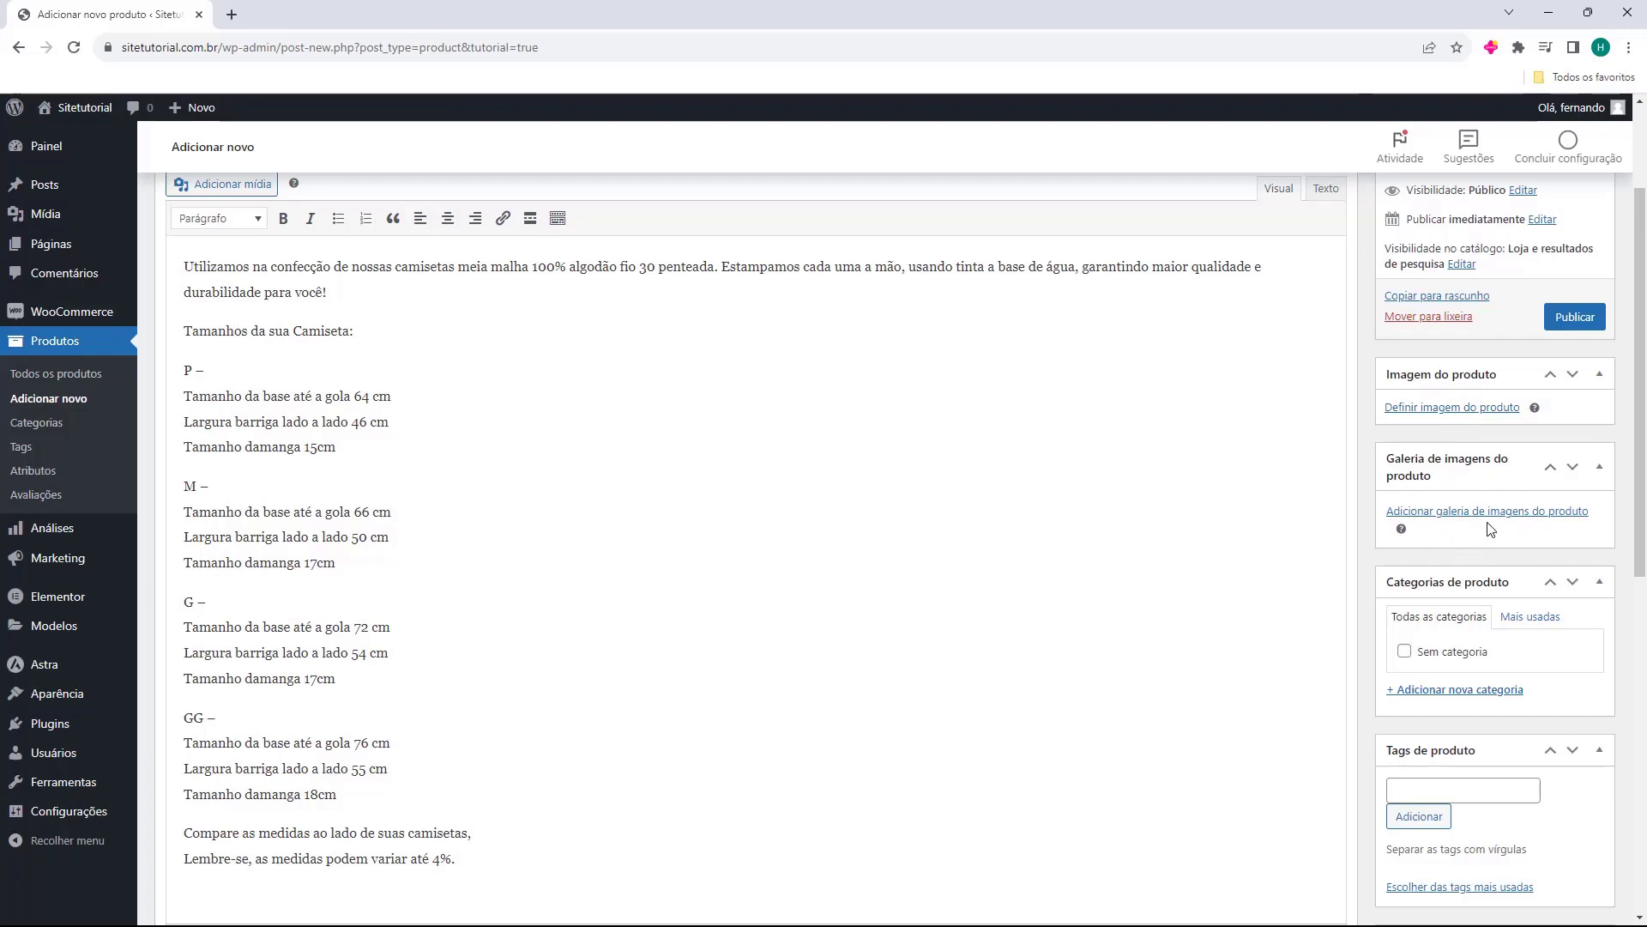
click(1427, 412)
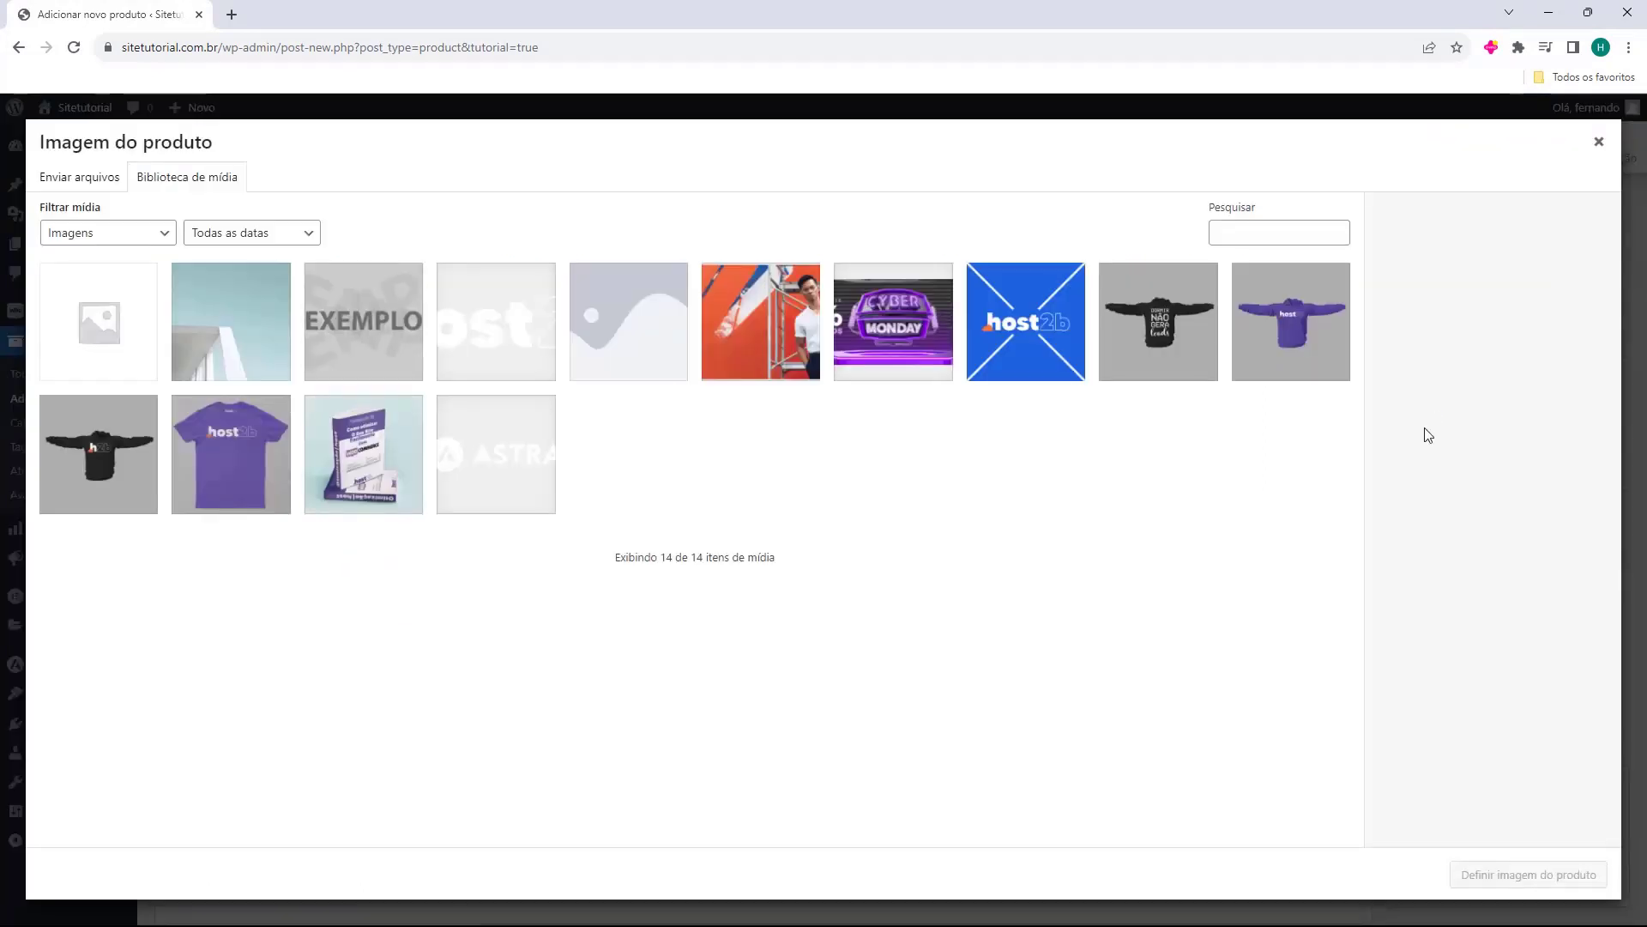
click(99, 181)
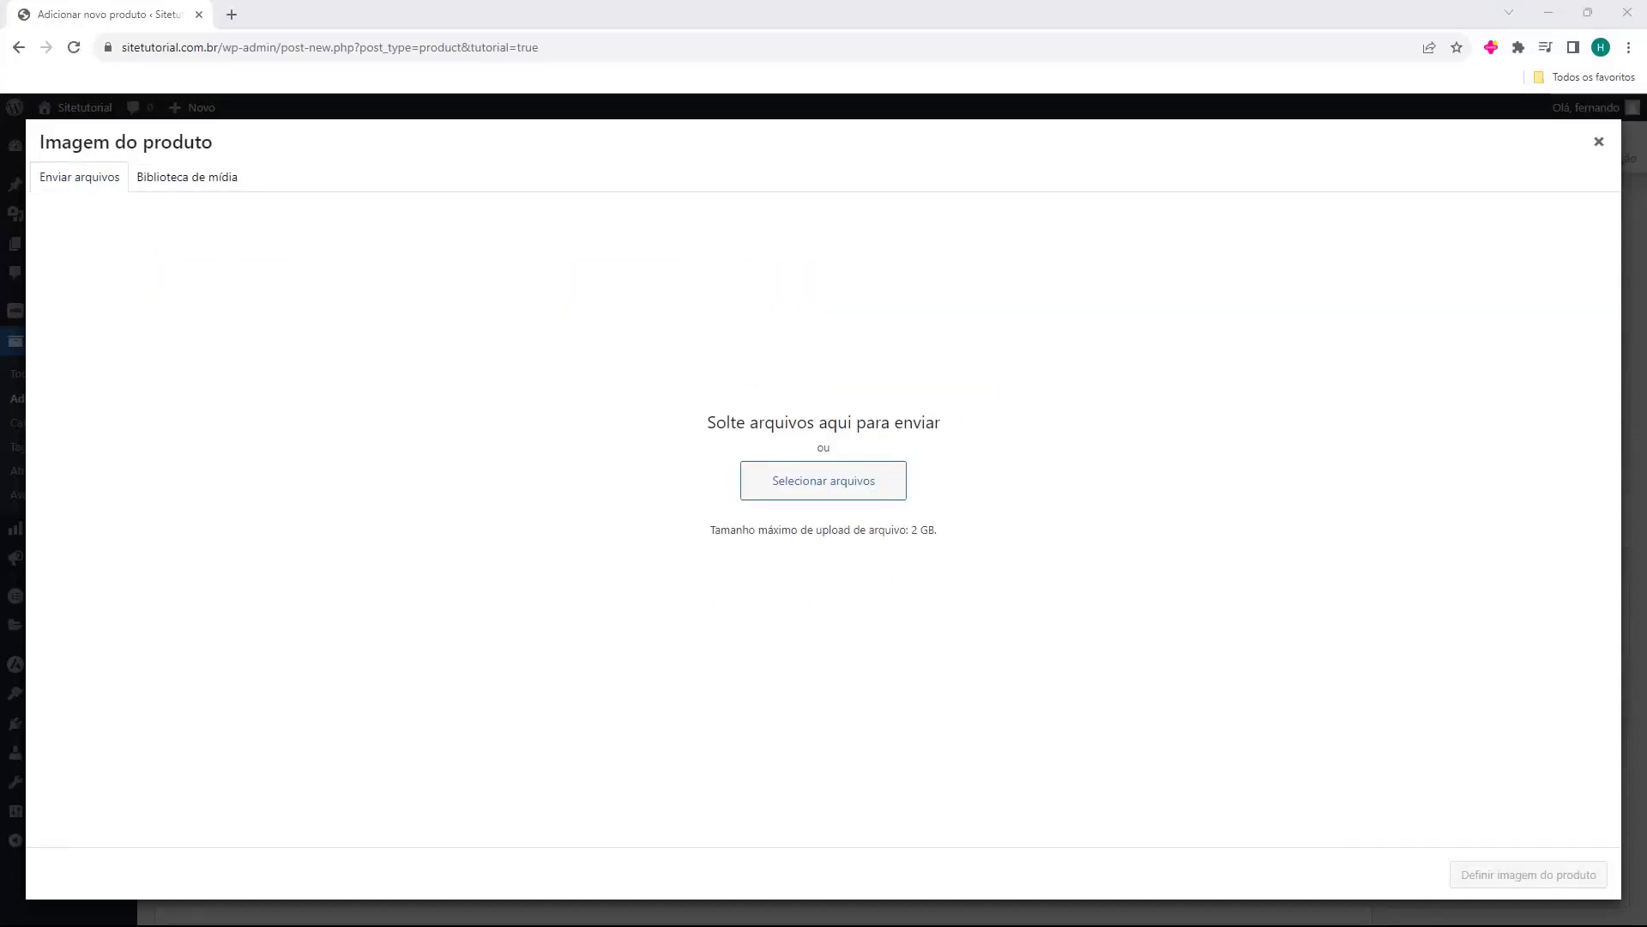
drag(4, 558, 723, 410)
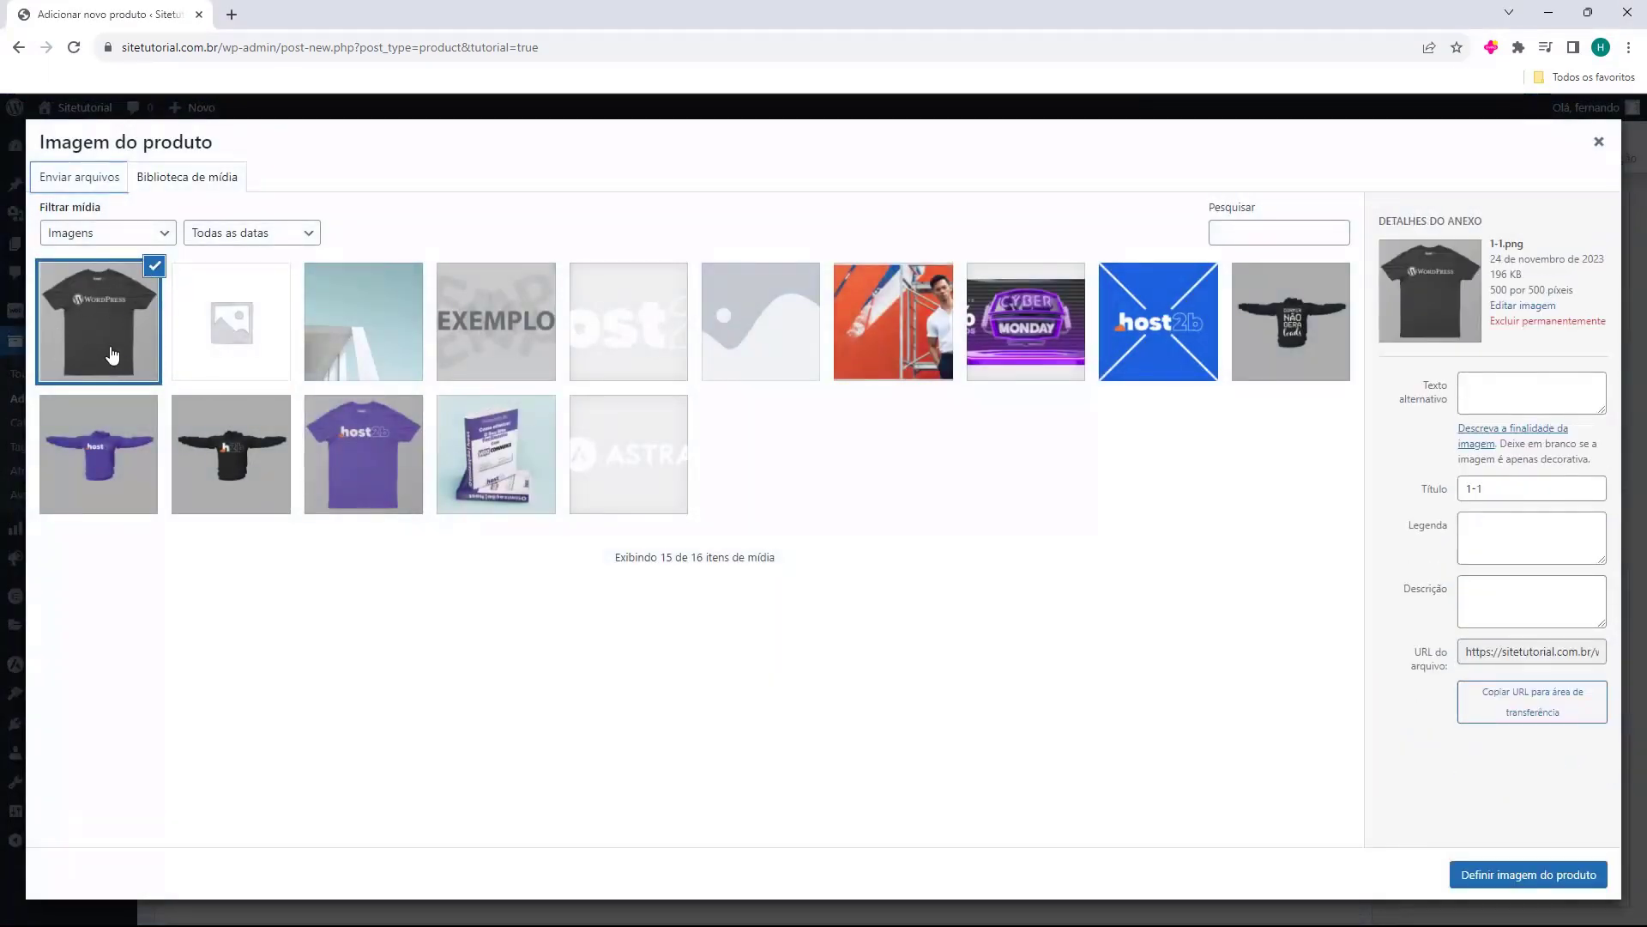
click(1497, 875)
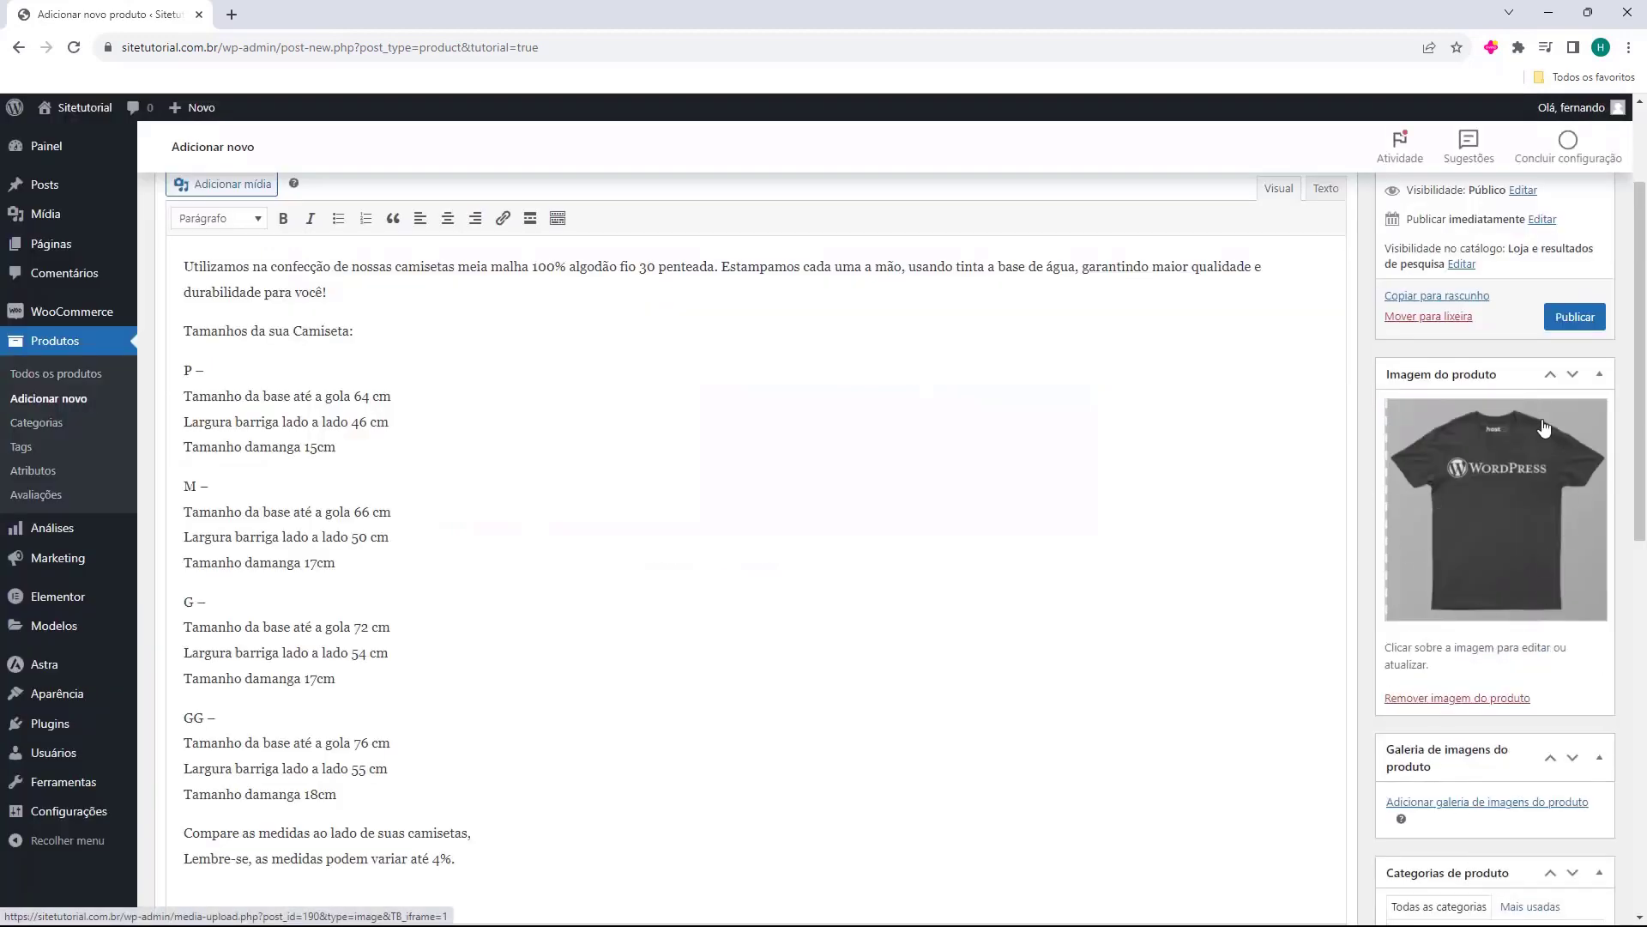
Upload the white T-shirt photo 1-2.png and the model photo 2.png for the product gallery
scroll(1450, 416, down, 2)
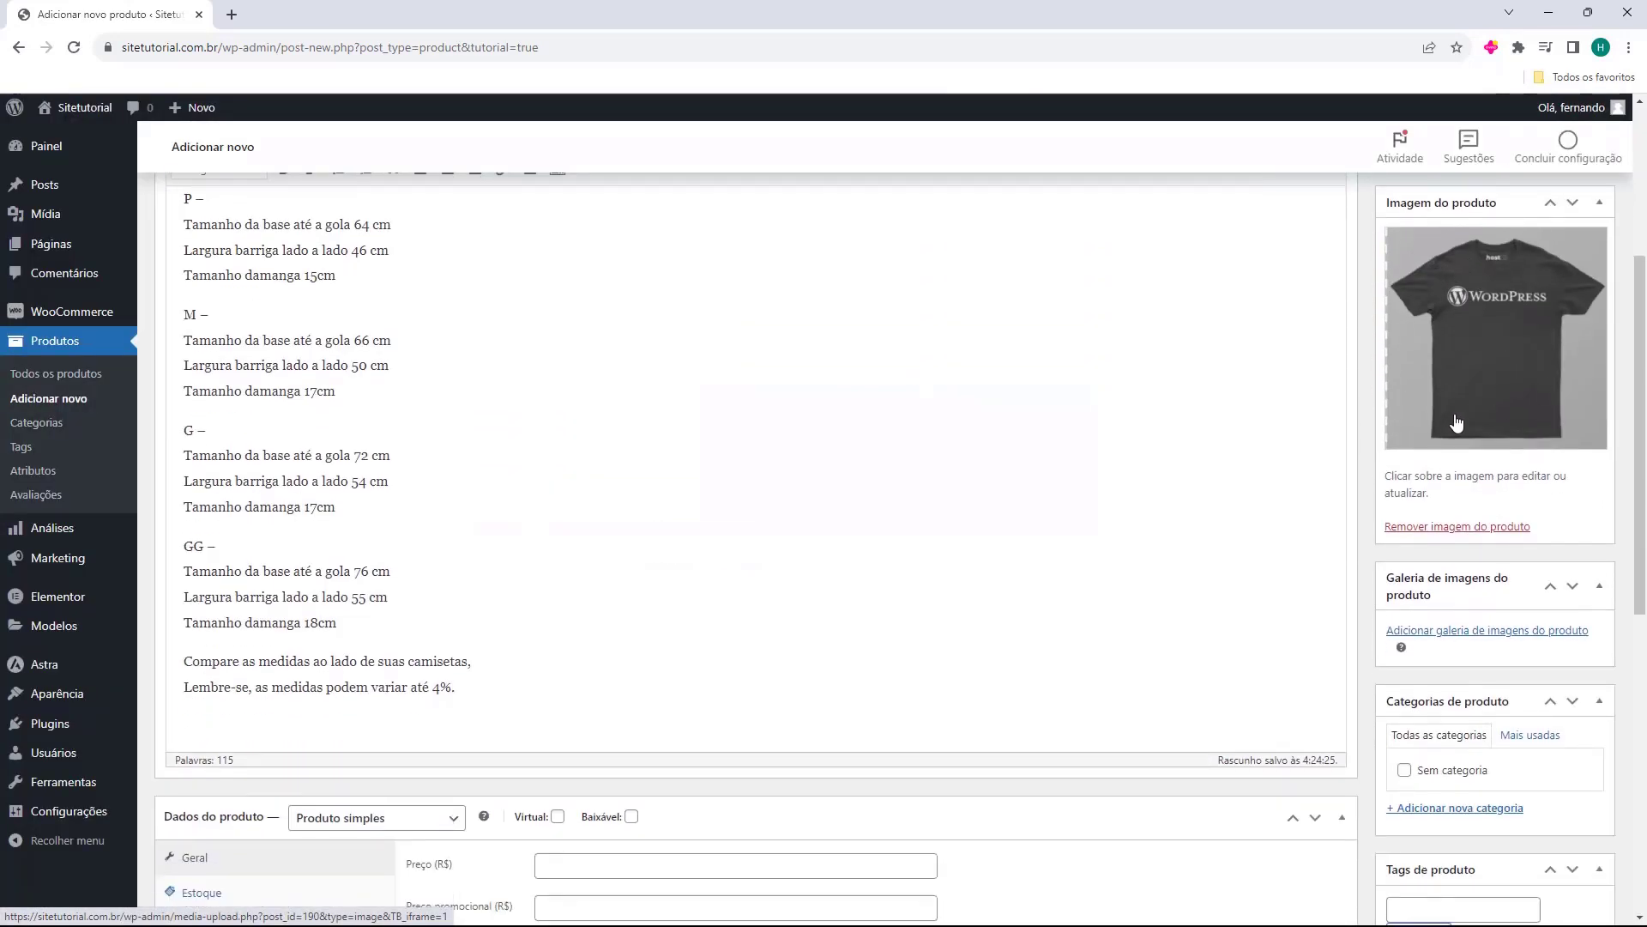
scroll(1450, 425, down, 1)
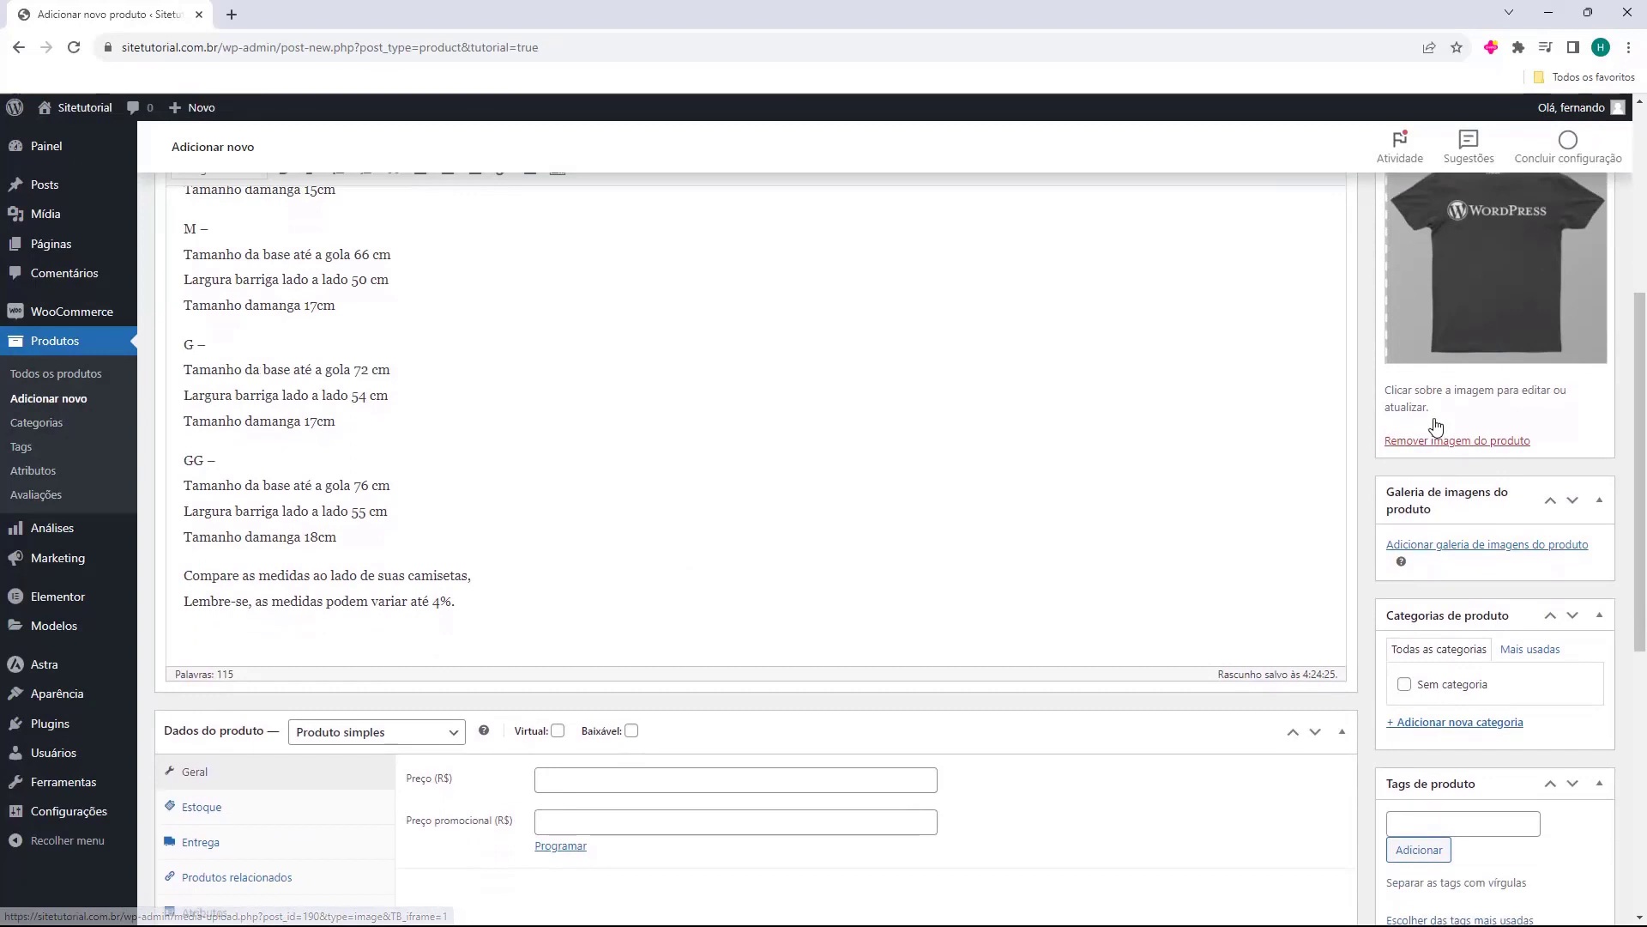
click(1452, 549)
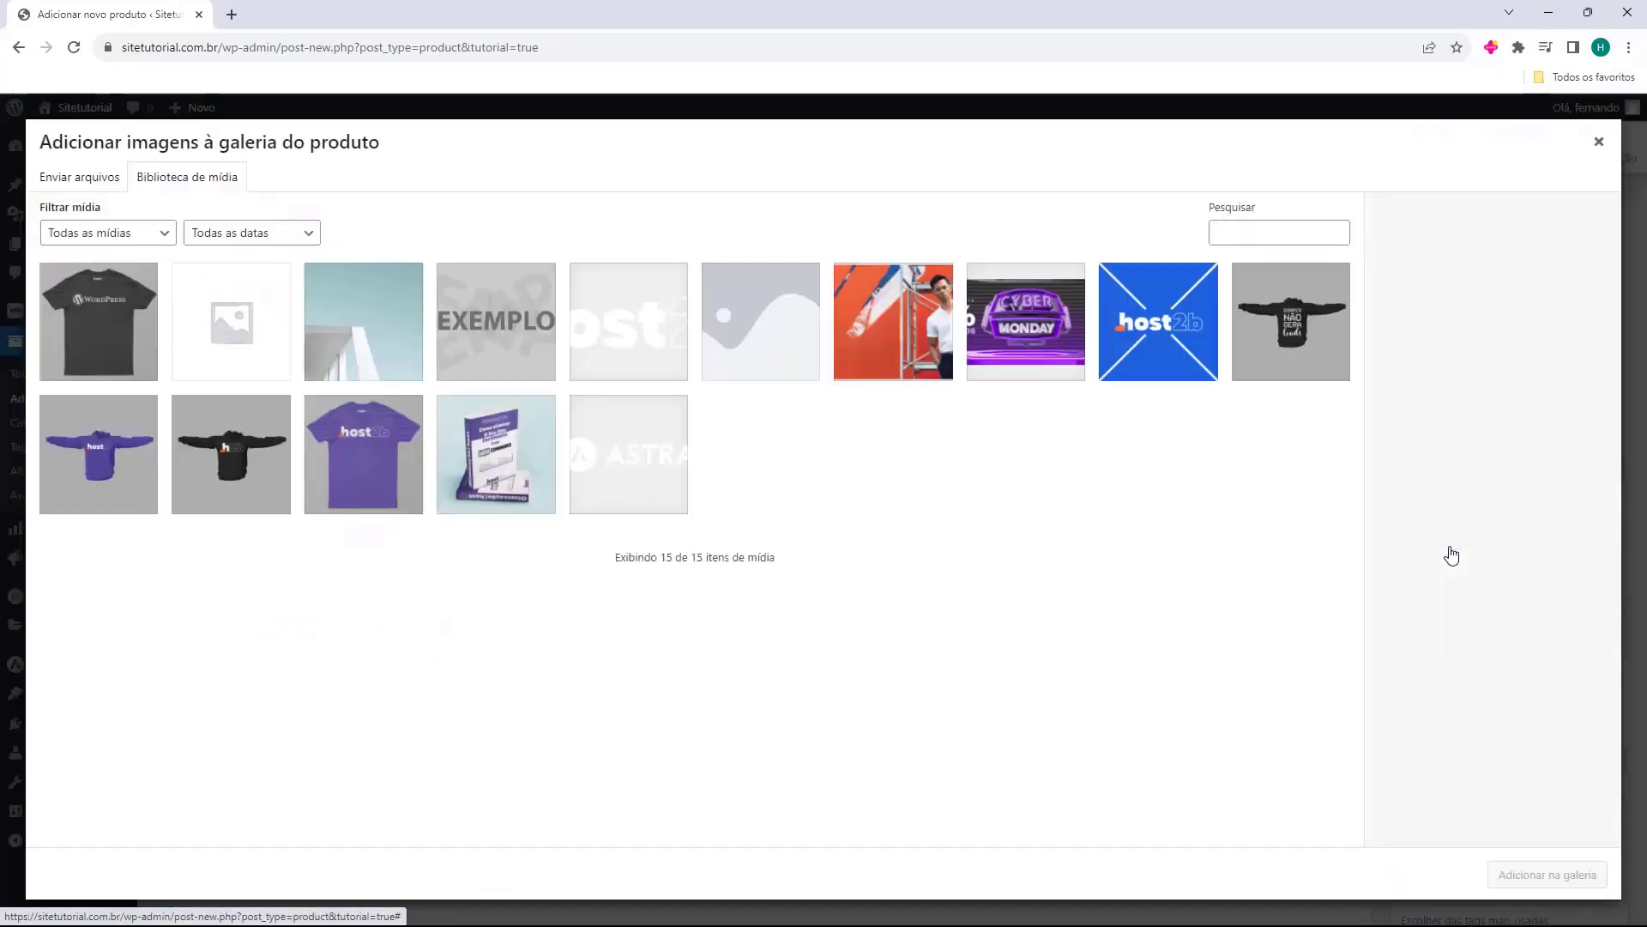
click(103, 180)
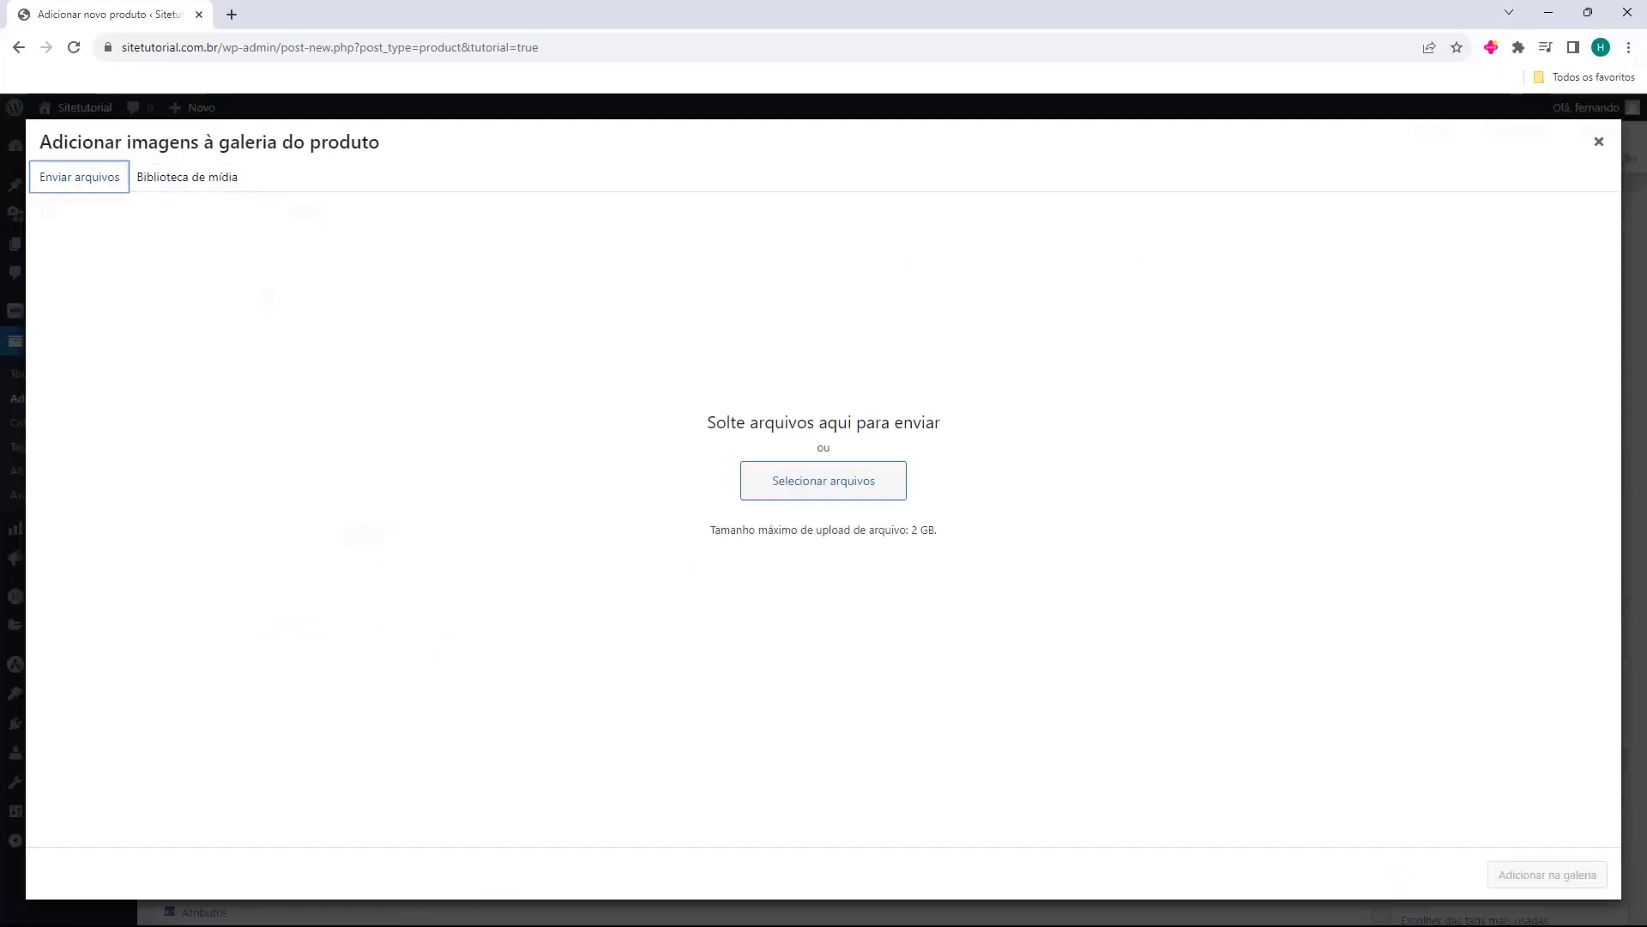
drag(0, 463, 784, 405)
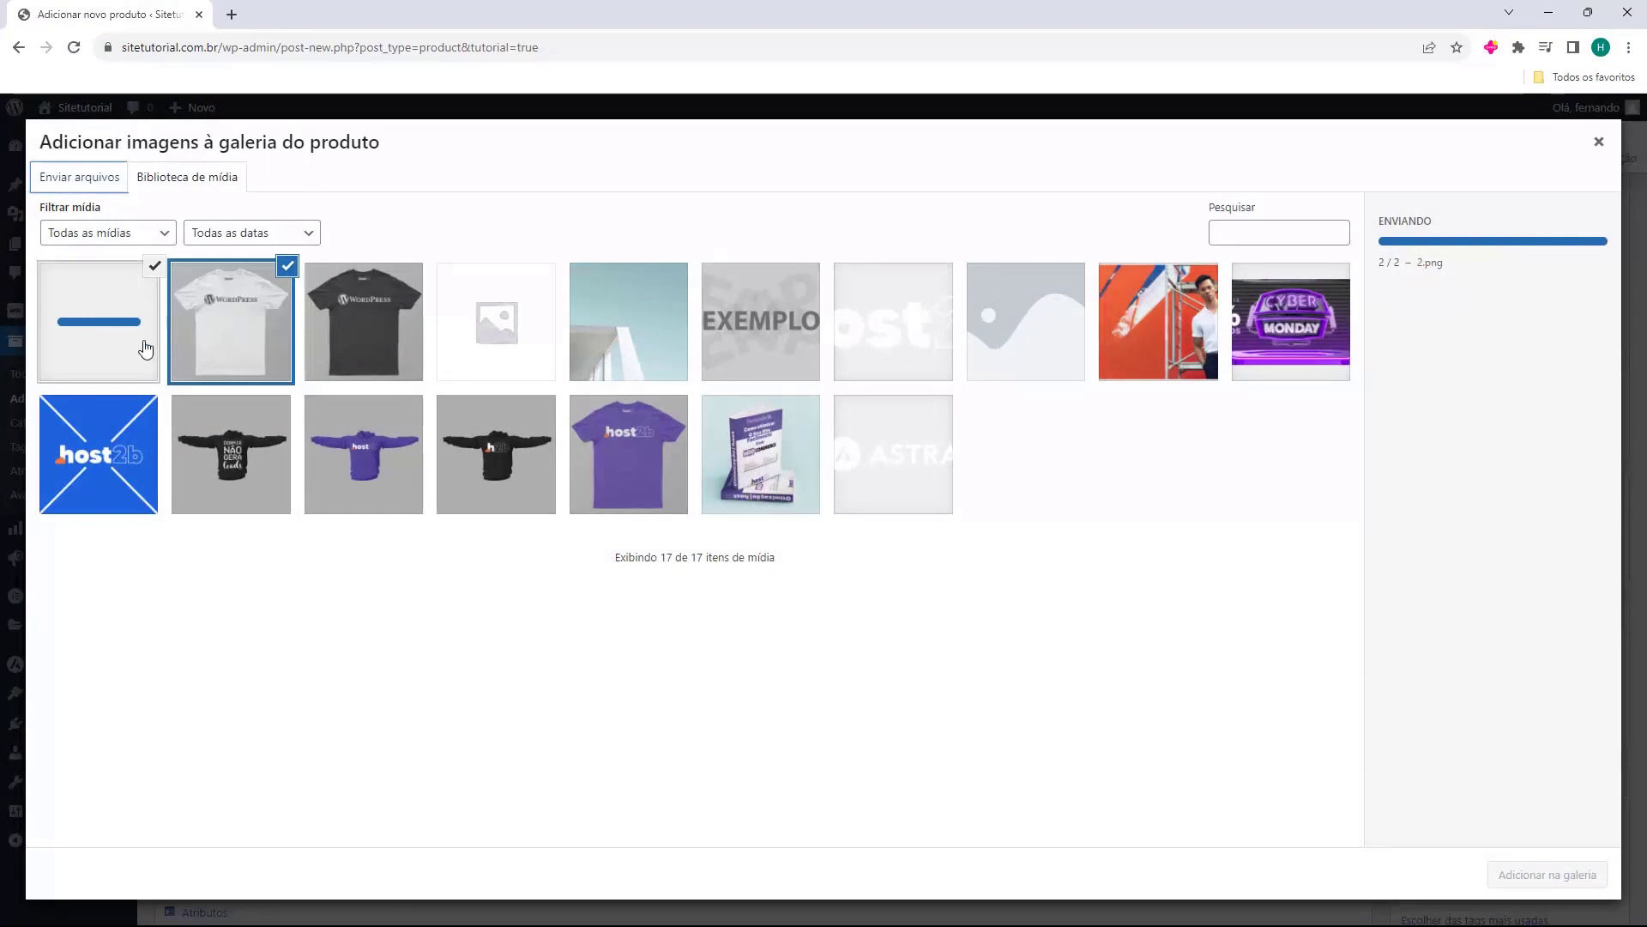
Add only the model photo and the white T-shirt photo to the product gallery, and place the white T-shirt first
click(332, 340)
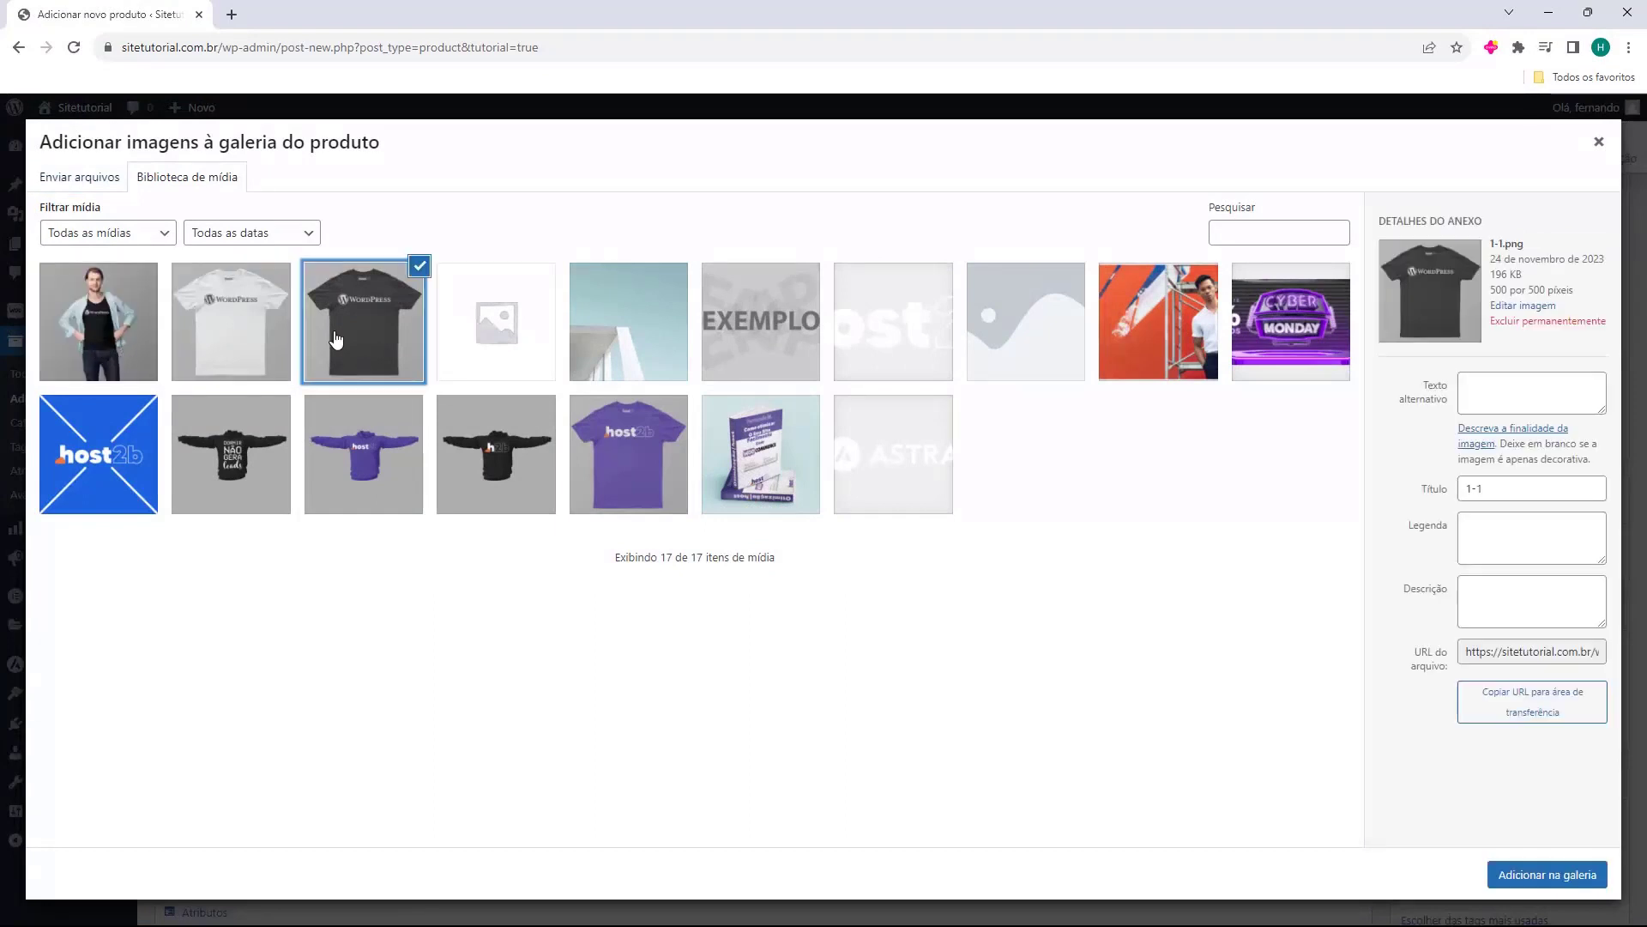
click(269, 342)
click(156, 340)
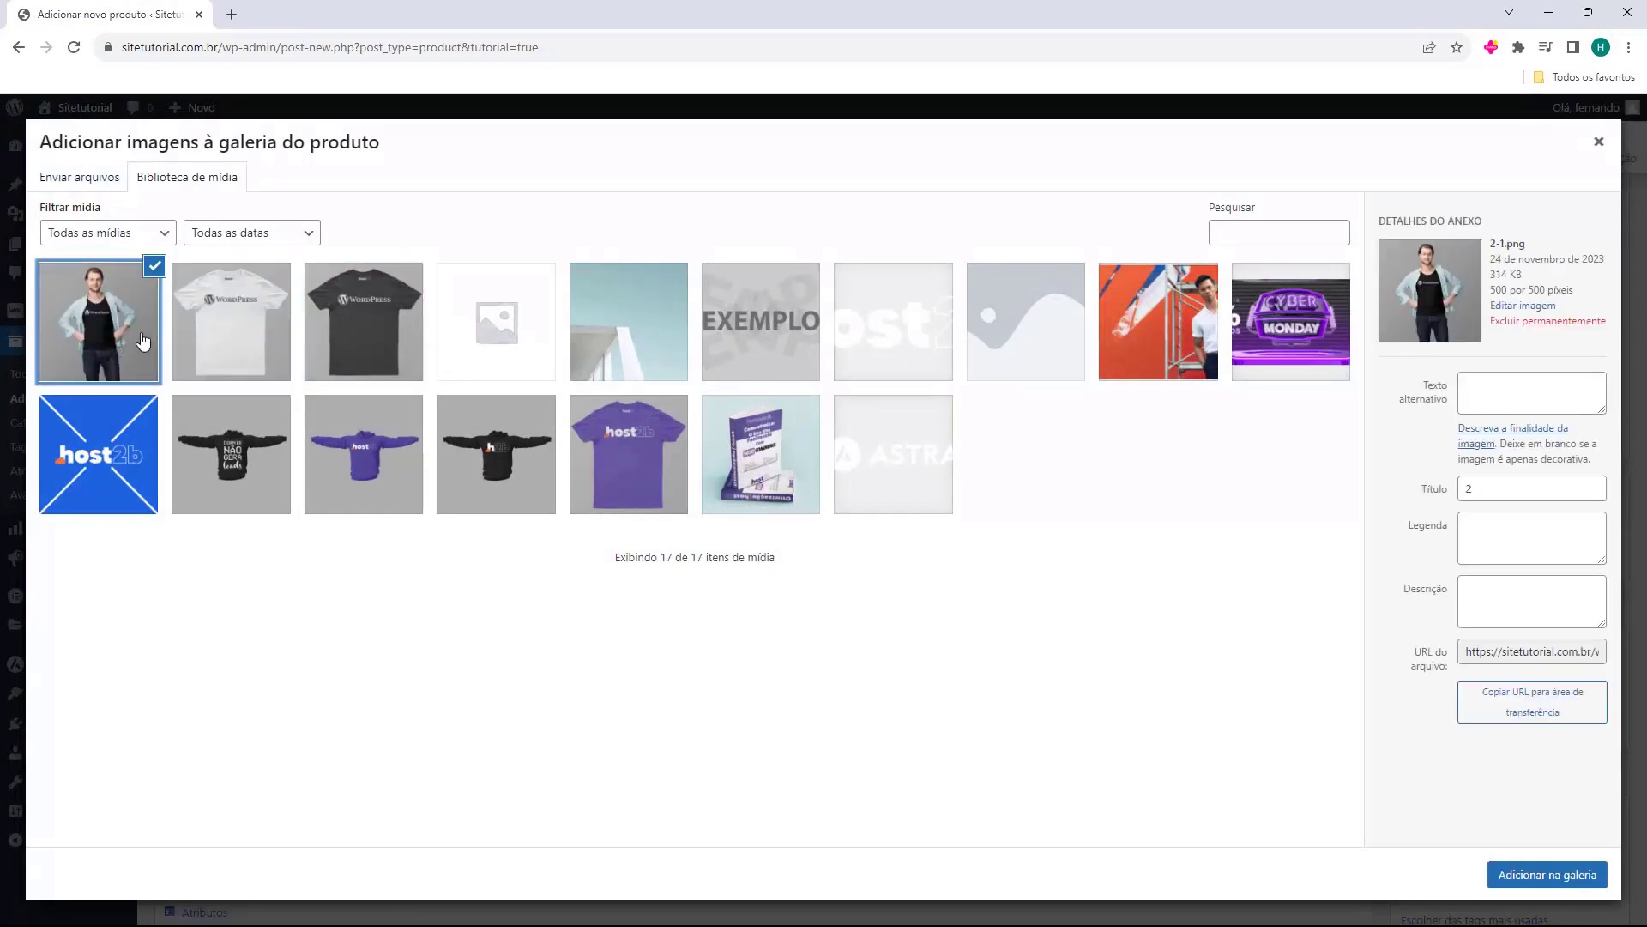
click(220, 320)
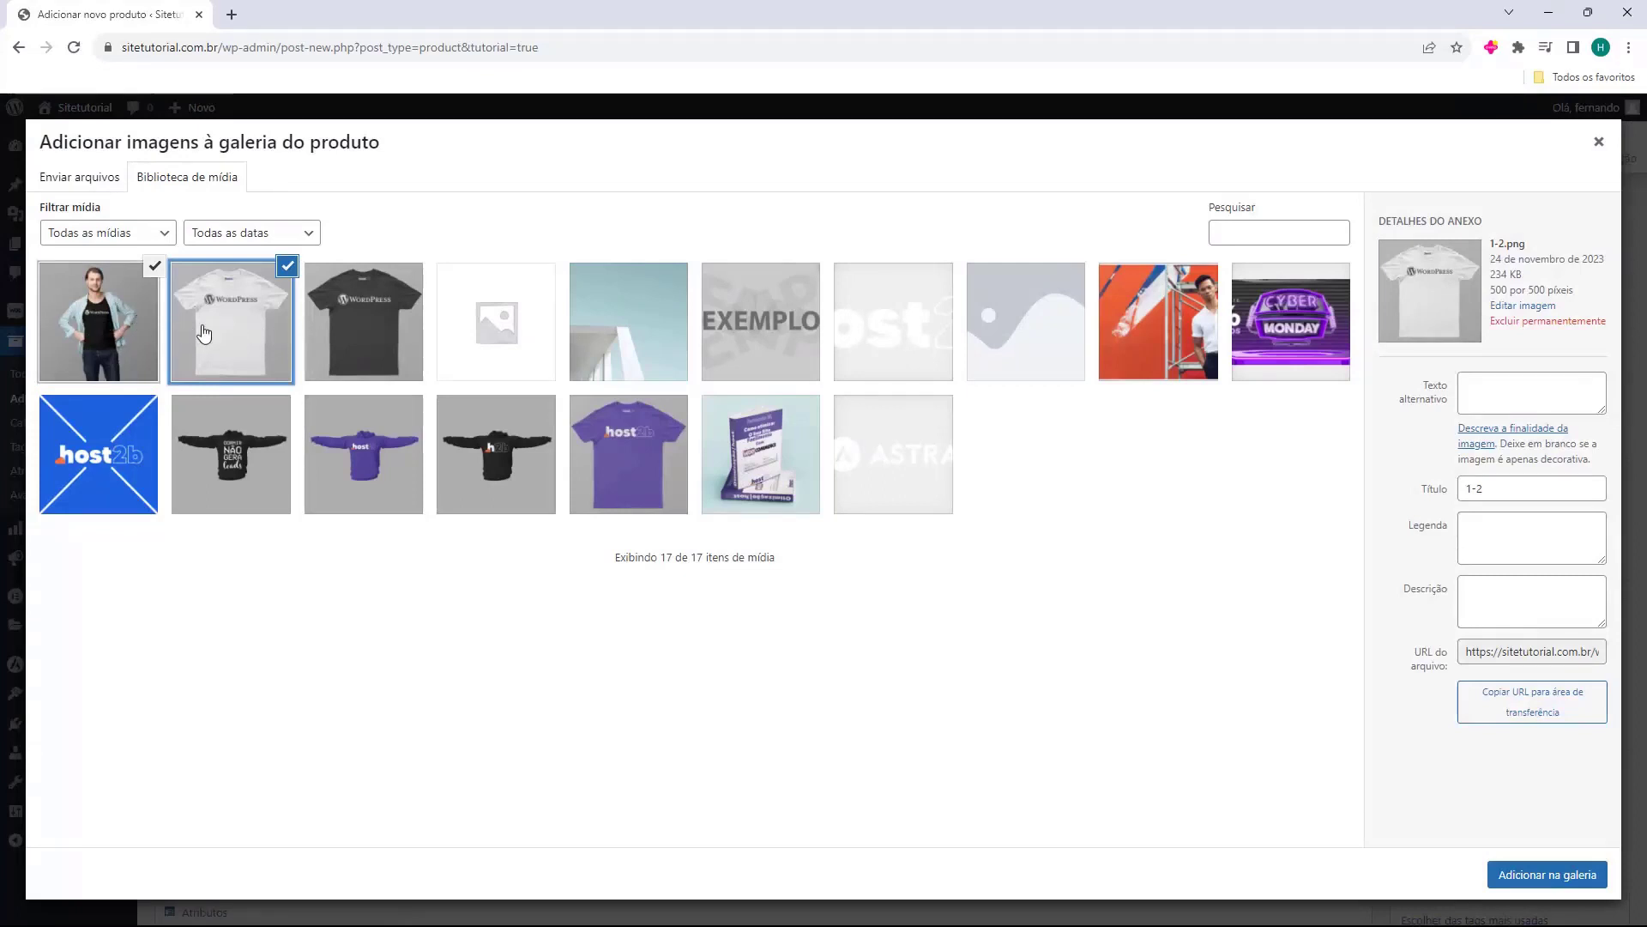
click(1562, 884)
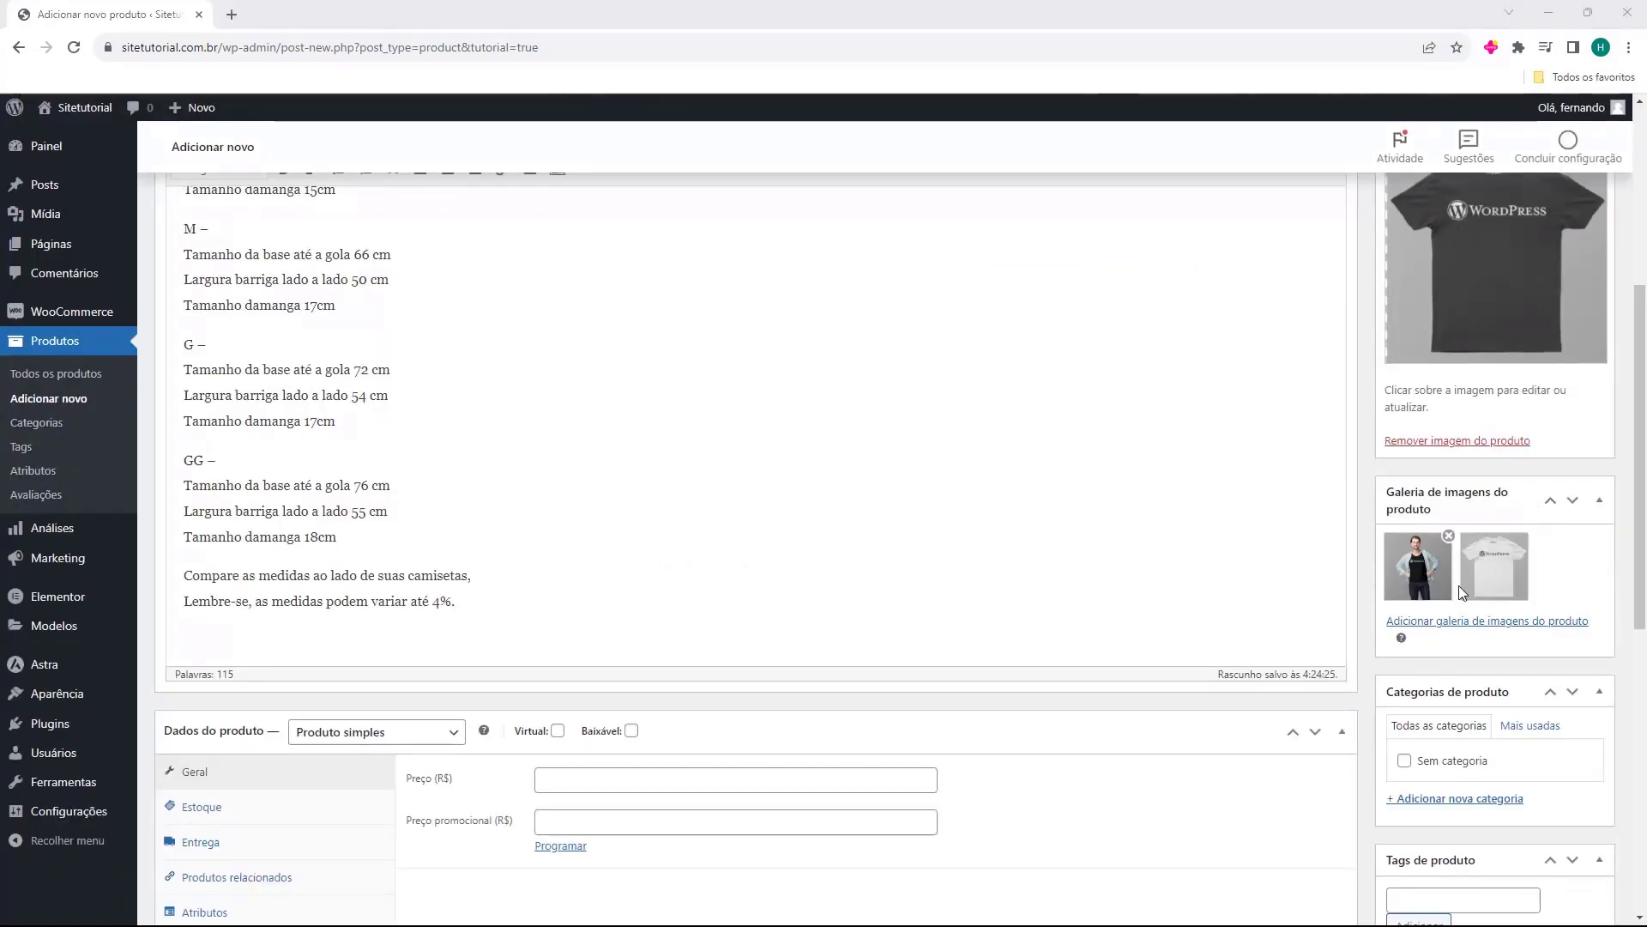
drag(1480, 584, 1398, 570)
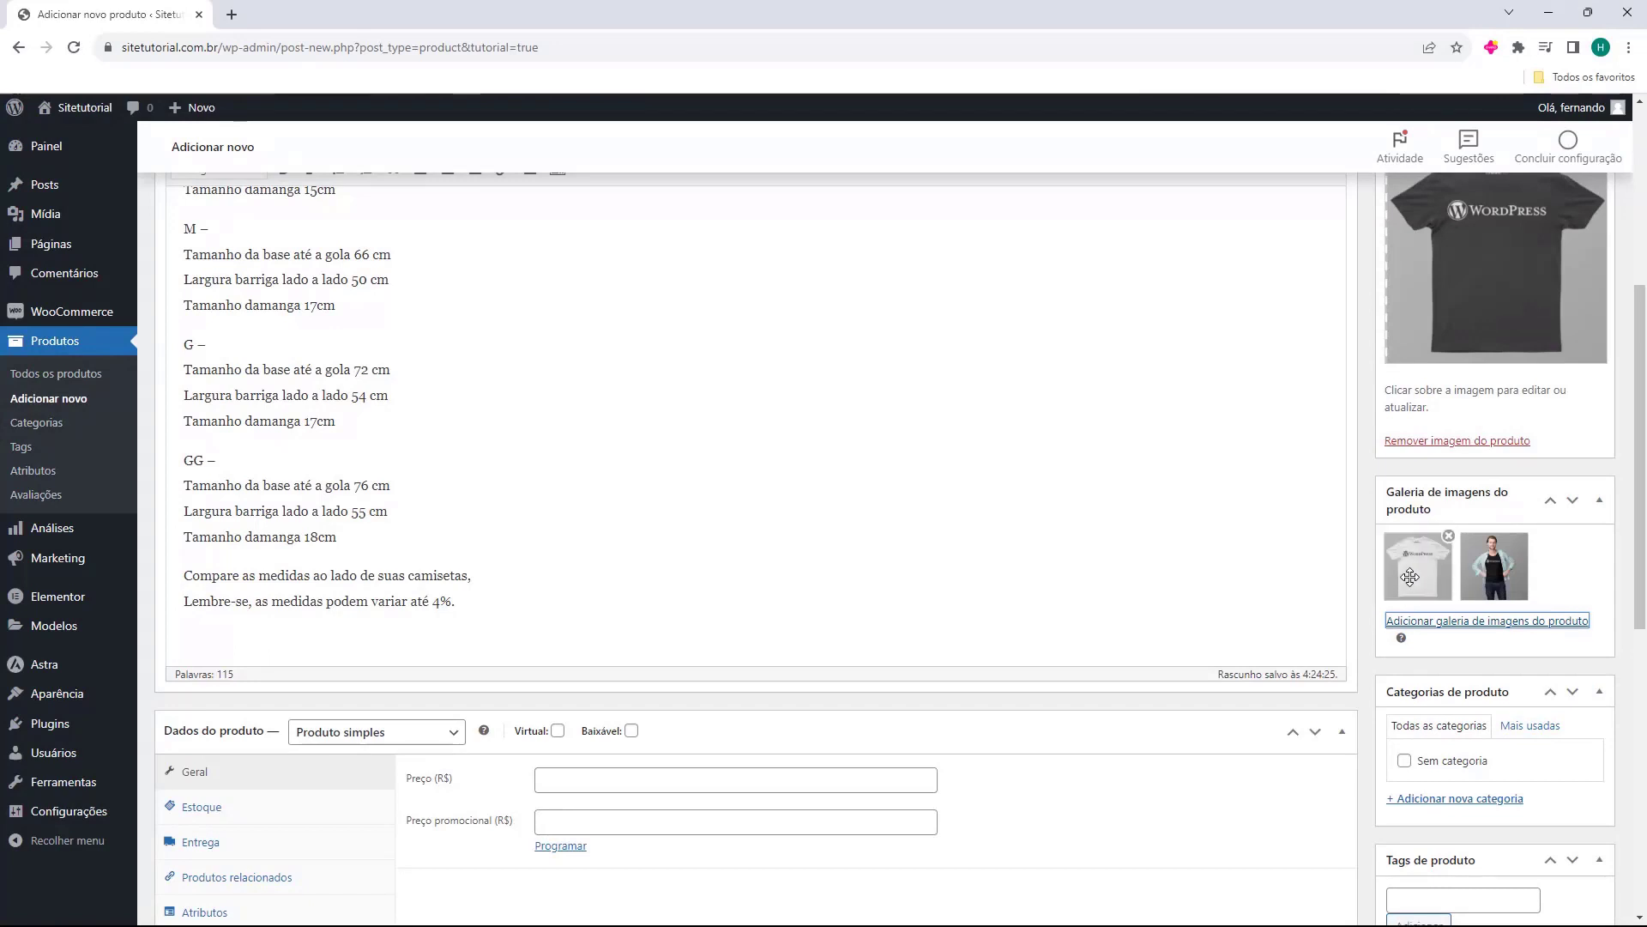
Examine the product image, gallery, category, tag and Astra settings, including the form for adding a new category
scroll(1390, 549, up, 2)
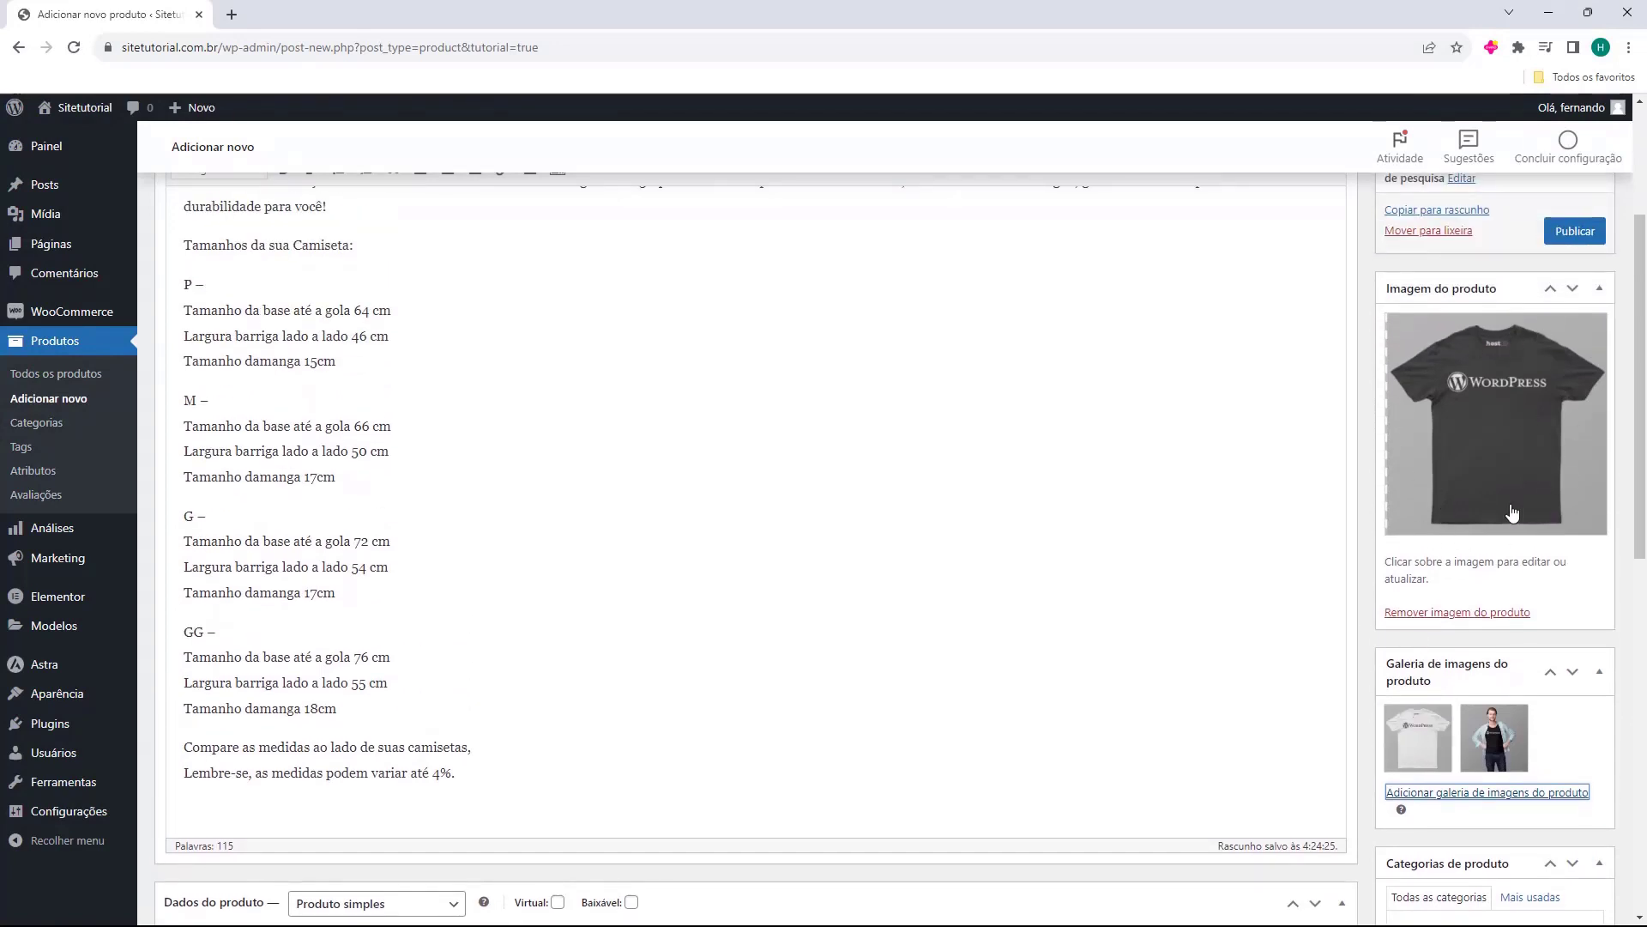
scroll(1442, 367, down, 1)
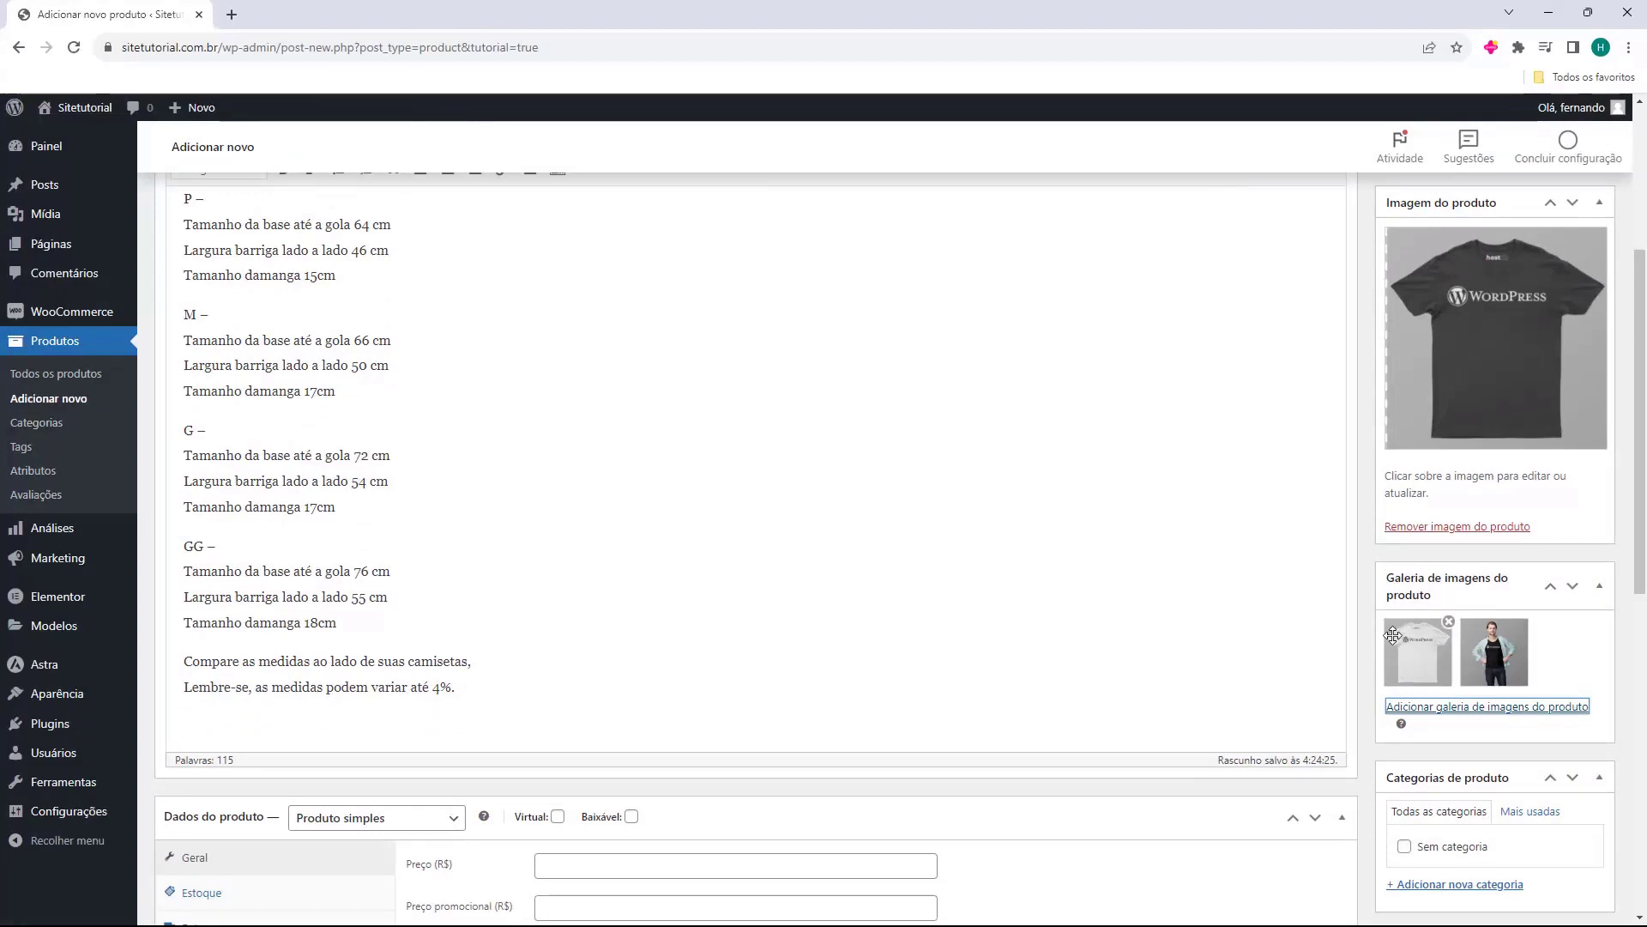
scroll(1418, 486, down, 2)
scroll(1417, 485, down, 1)
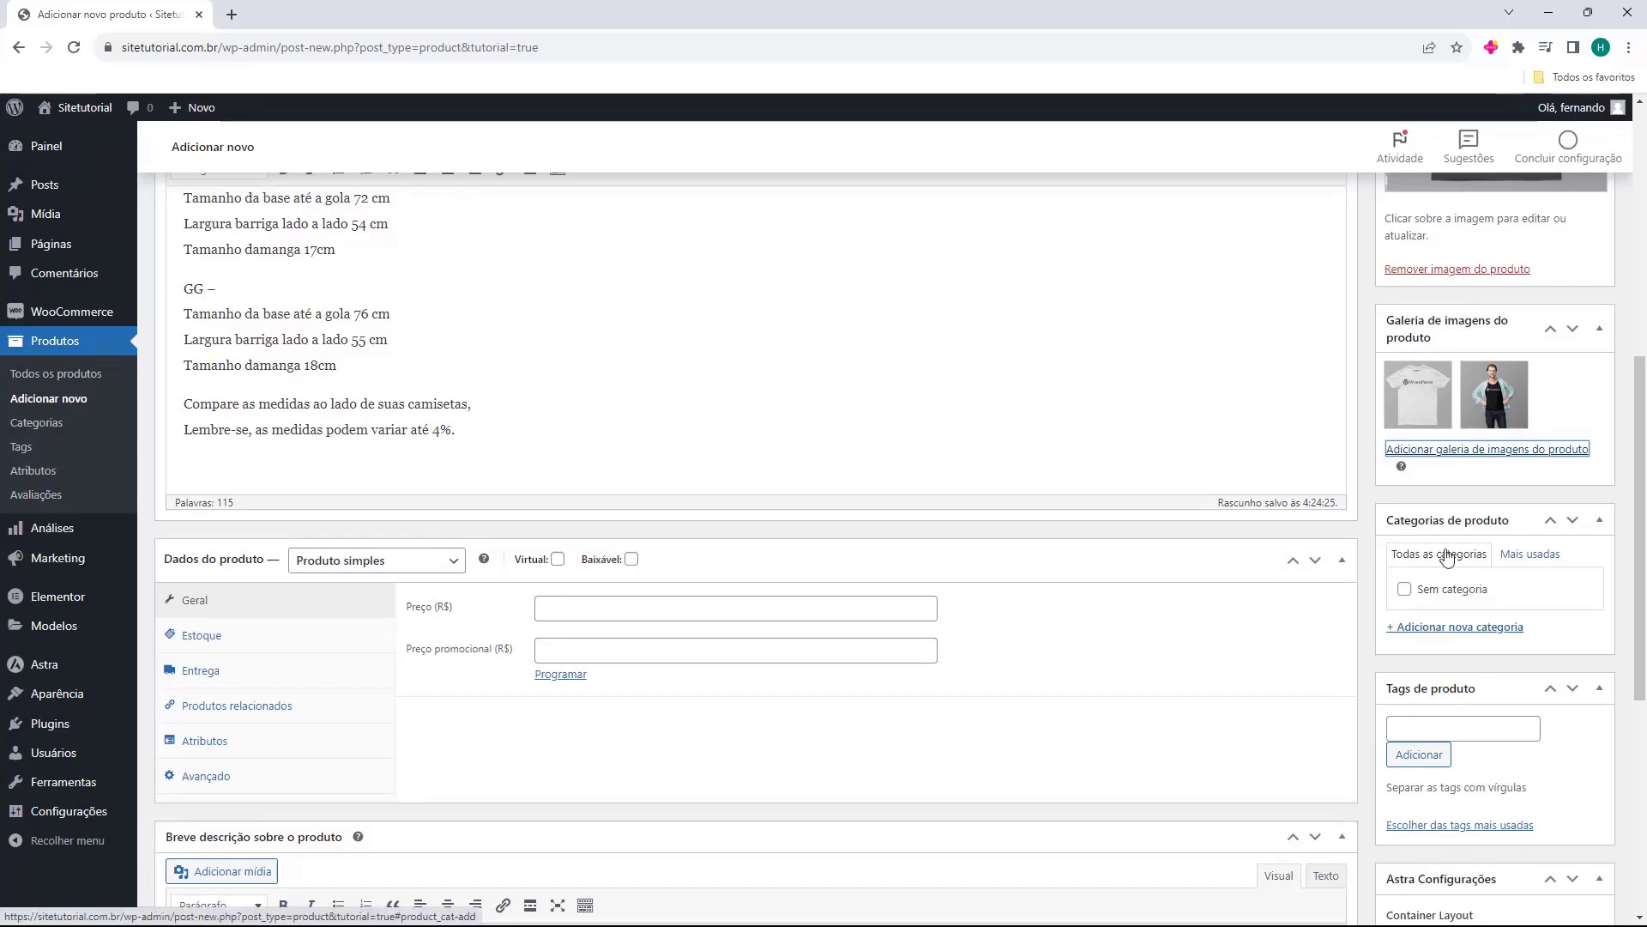
click(1442, 628)
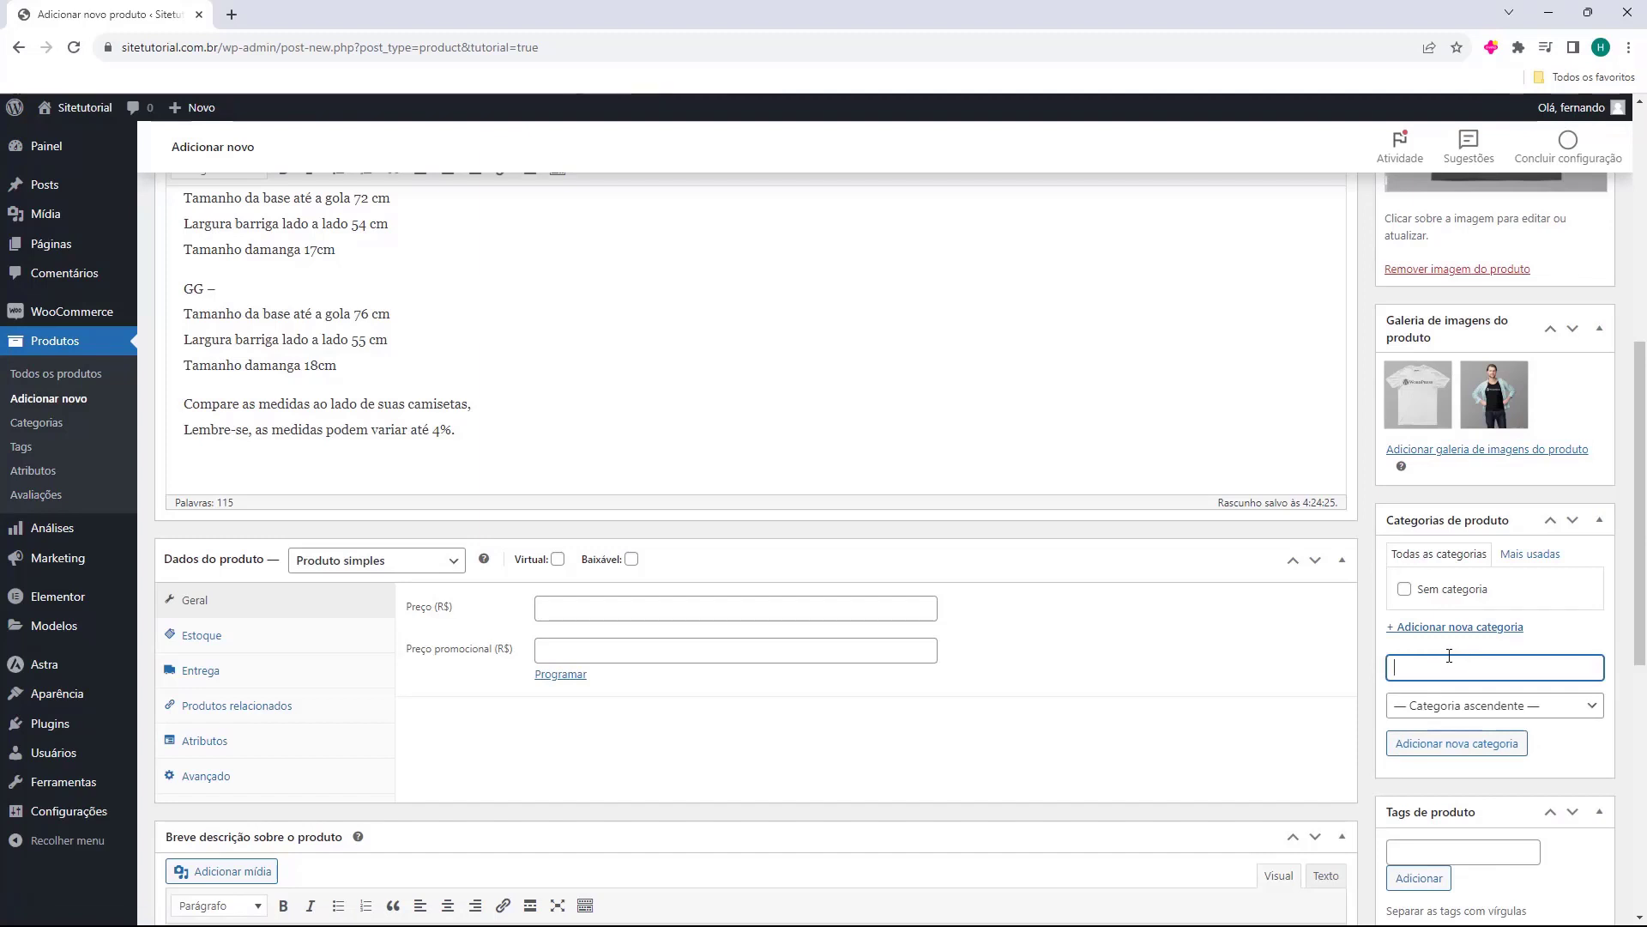
scroll(1449, 655, down, 3)
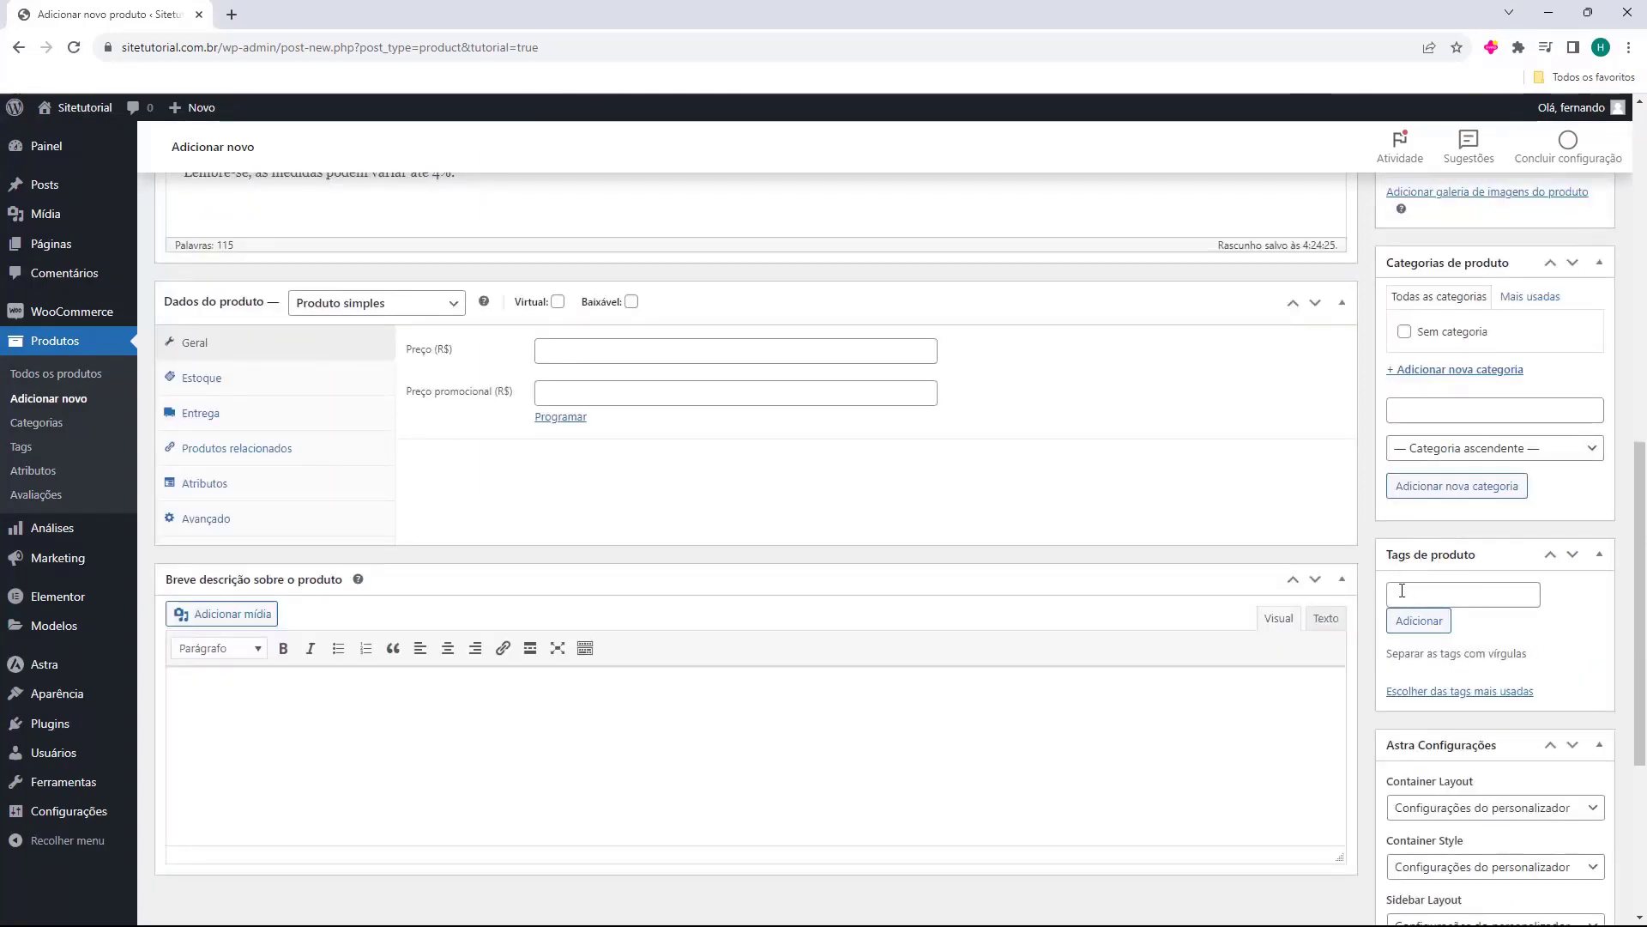
click(1402, 591)
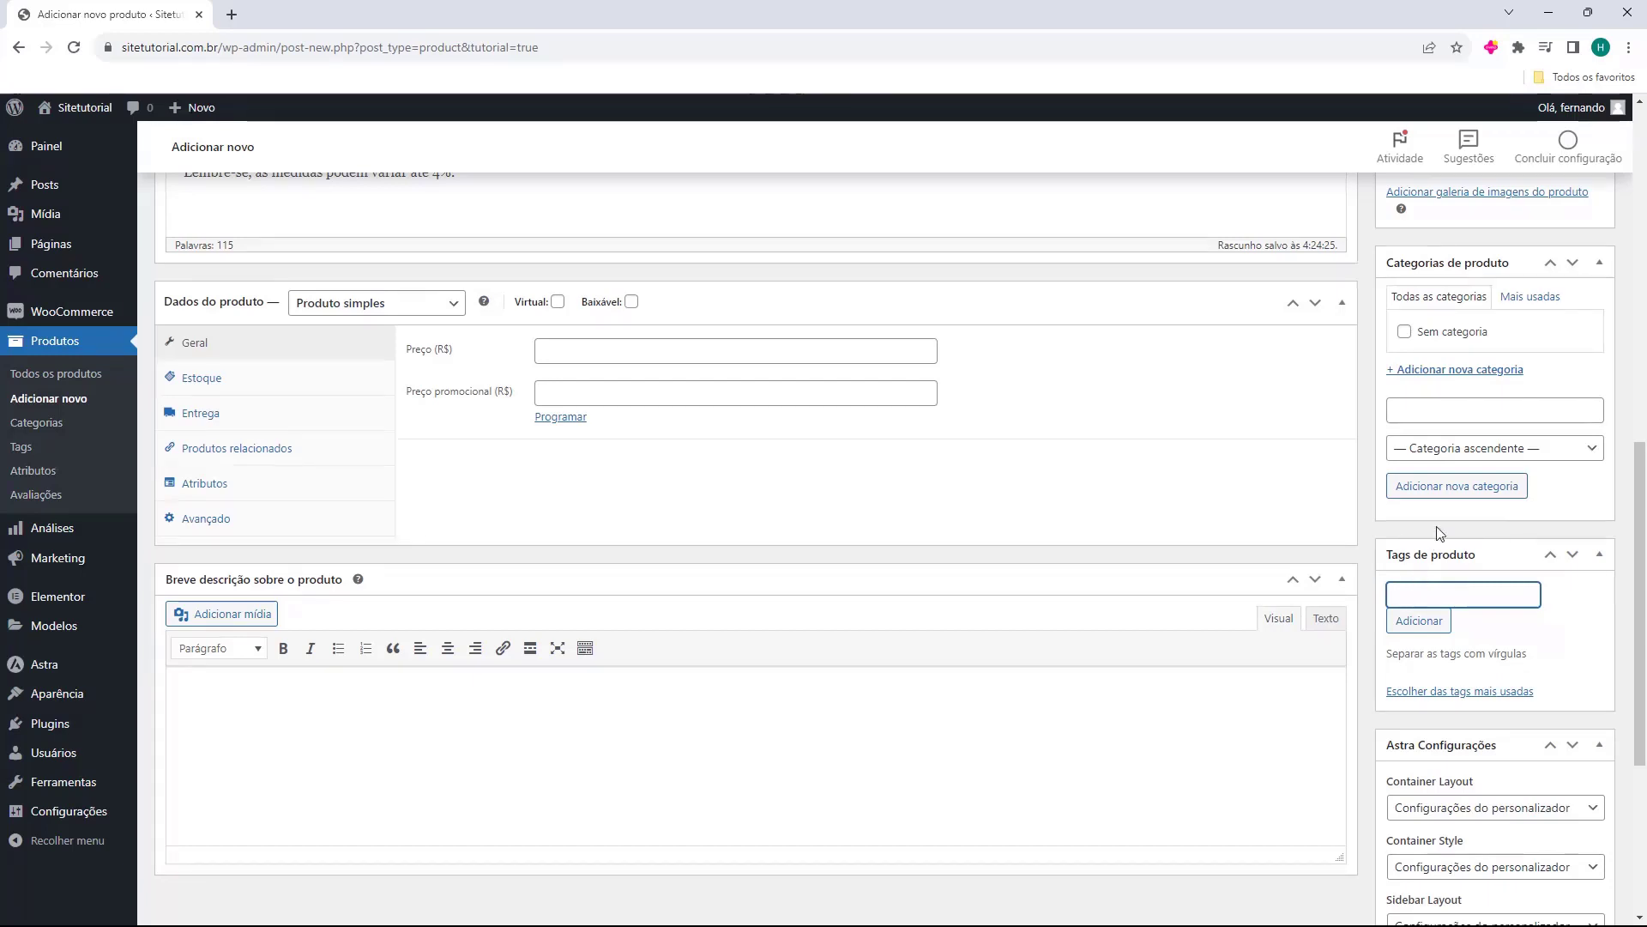
scroll(1441, 592, down, 4)
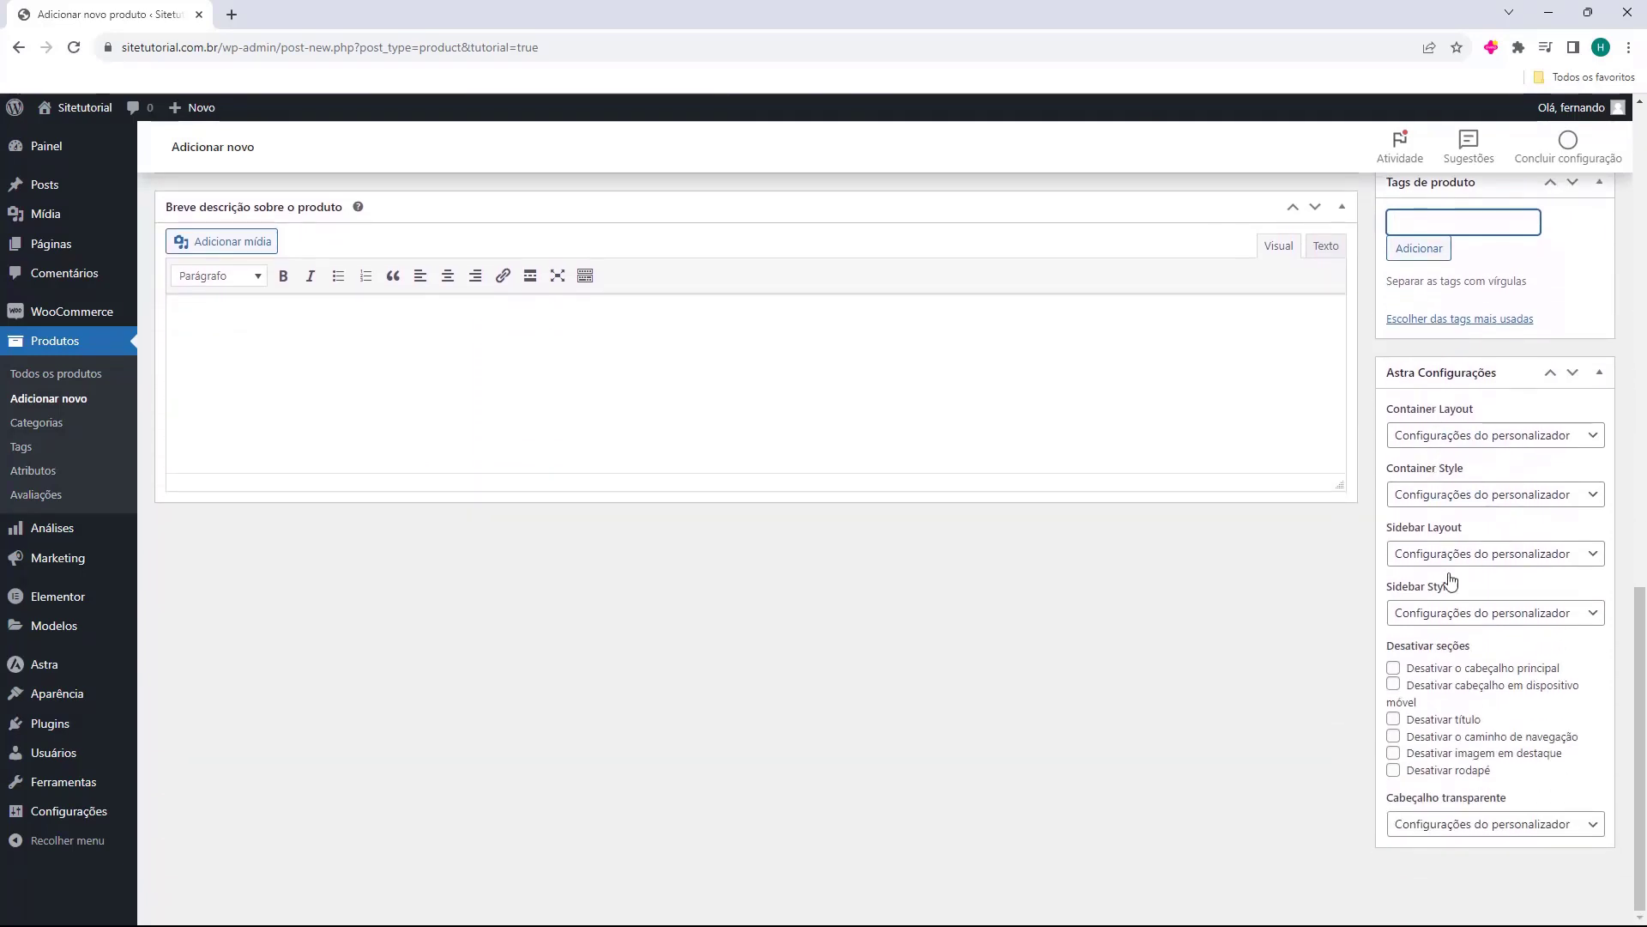
Try the product types Grupo de produto and Produto externo/afiliado in the product data
scroll(1450, 581, up, 3)
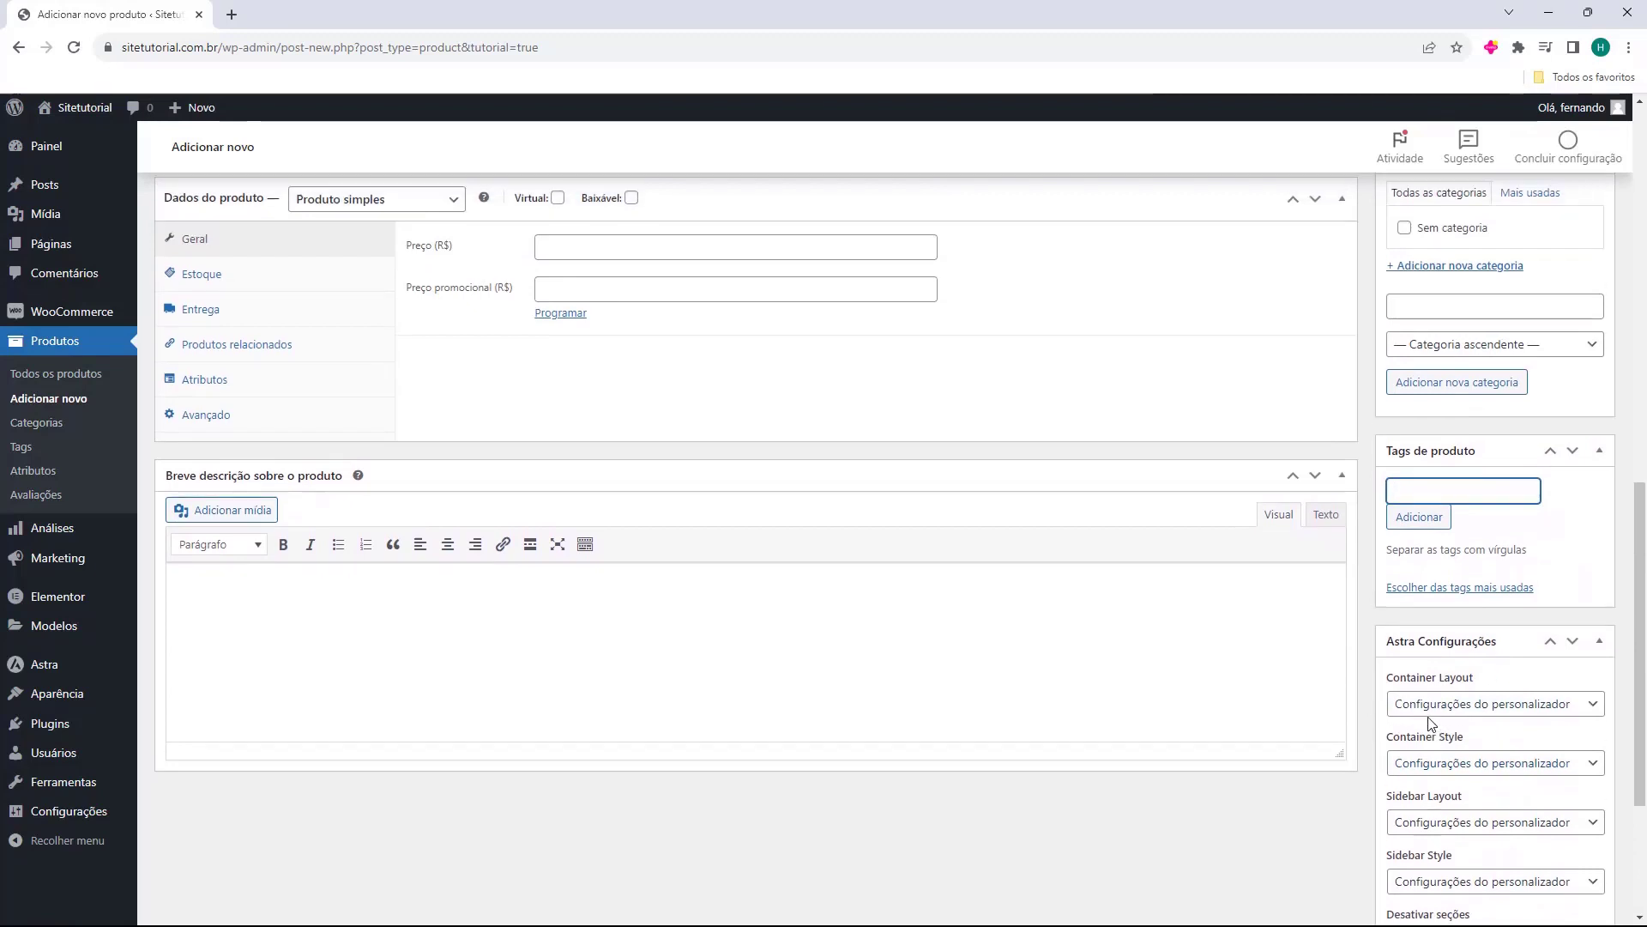
scroll(1431, 723, up, 2)
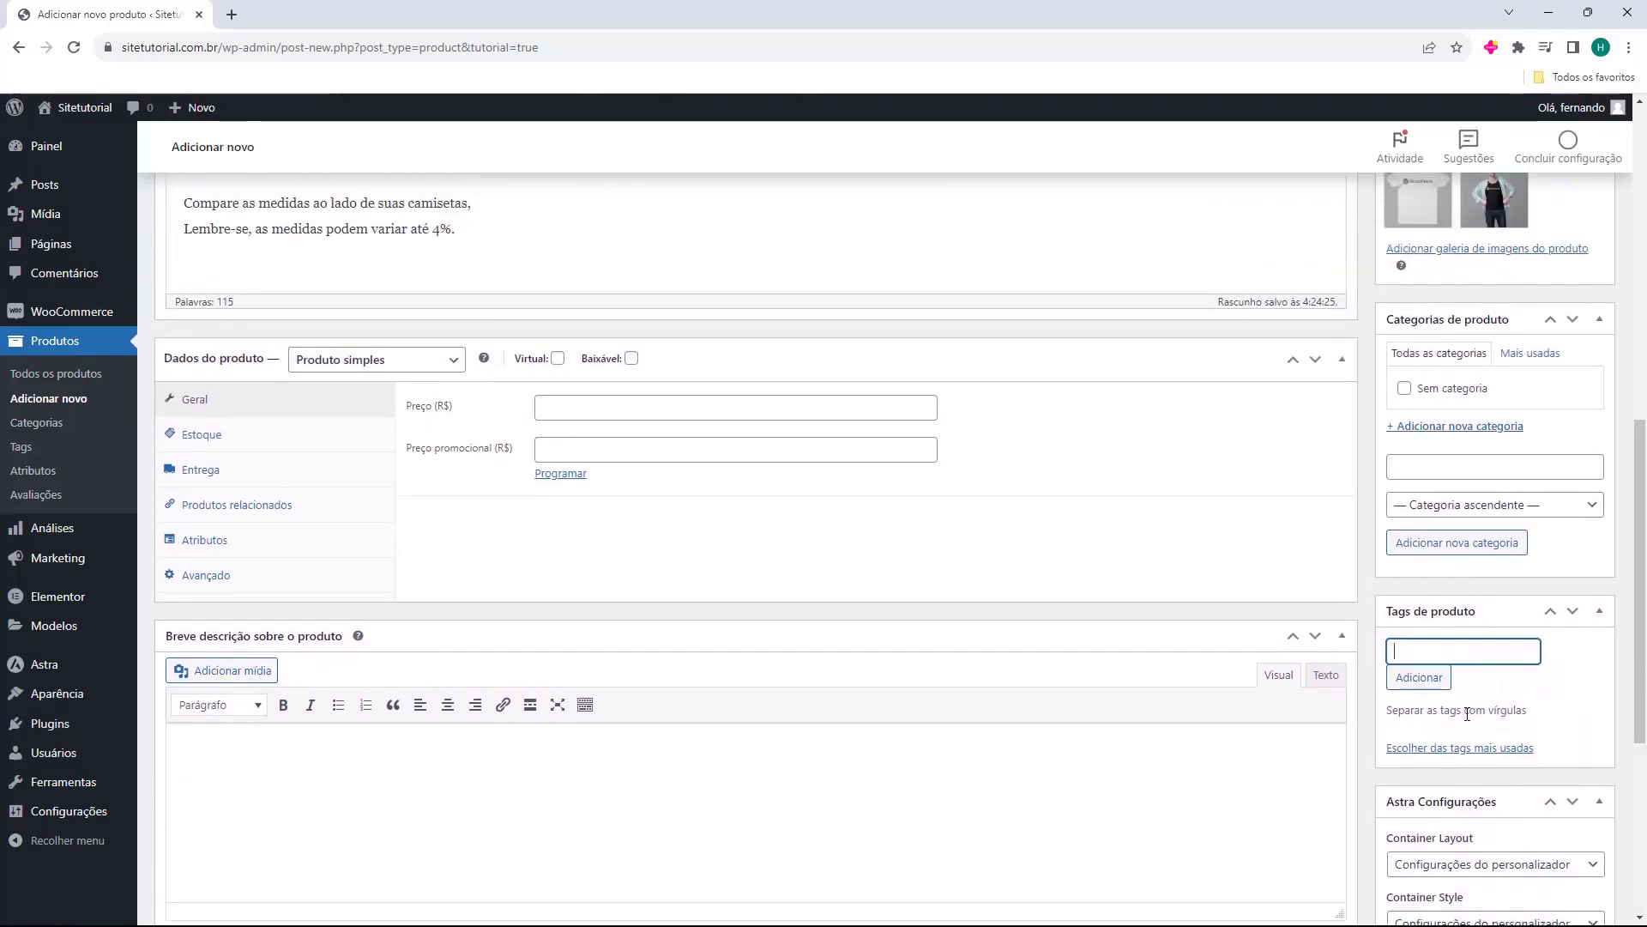
scroll(1467, 714, up, 2)
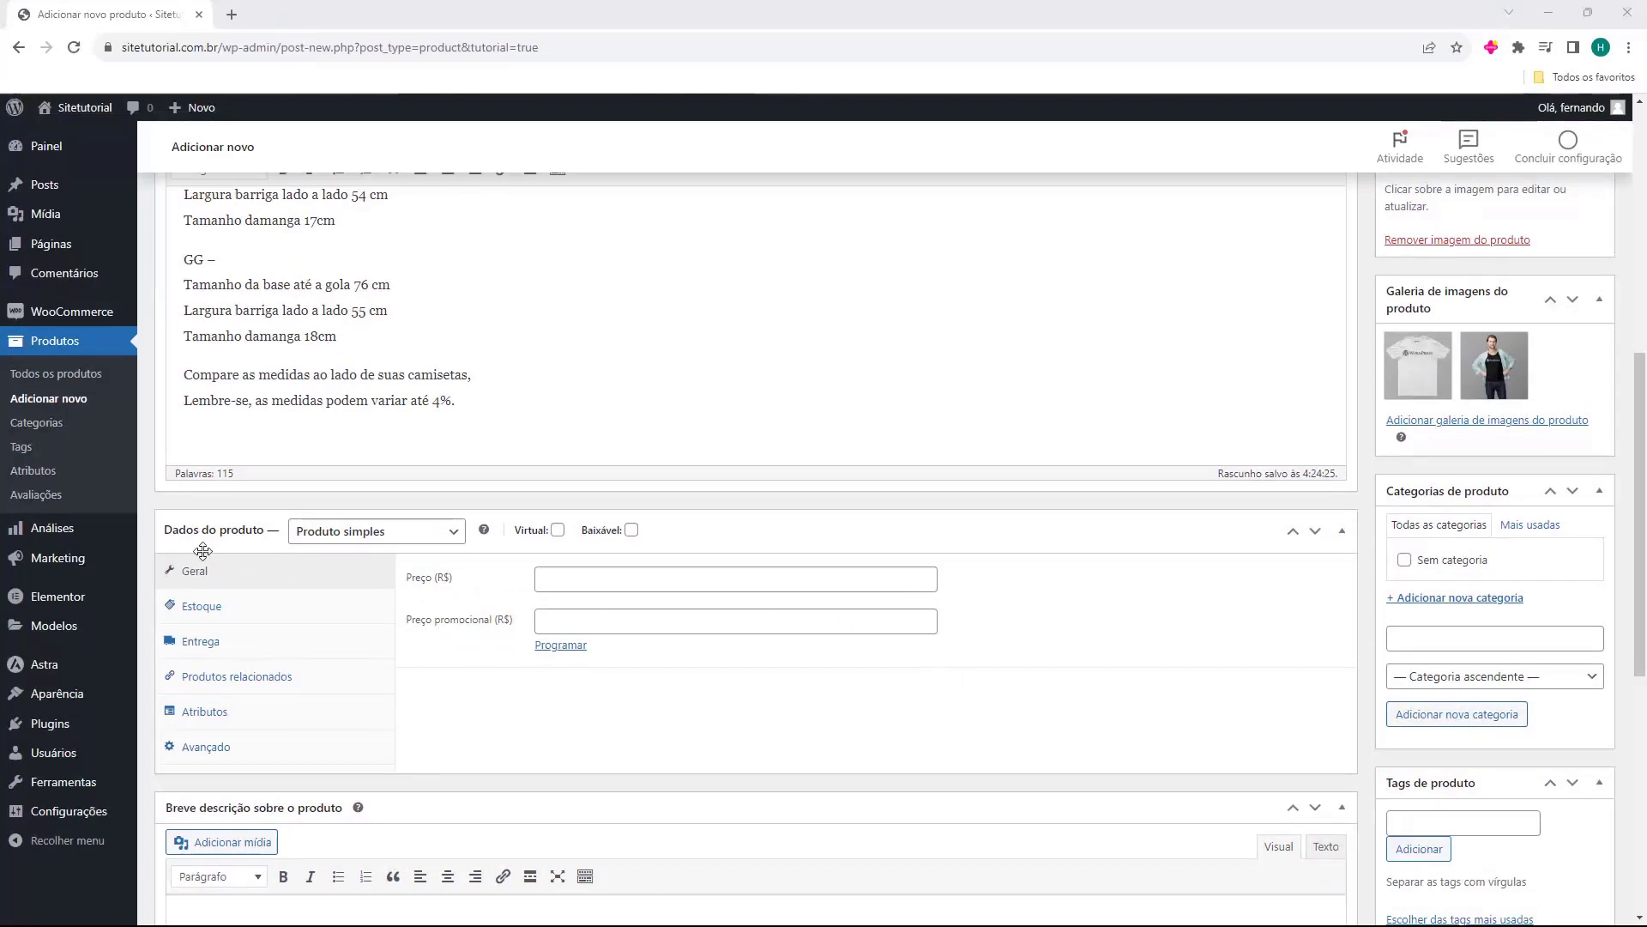
click(424, 542)
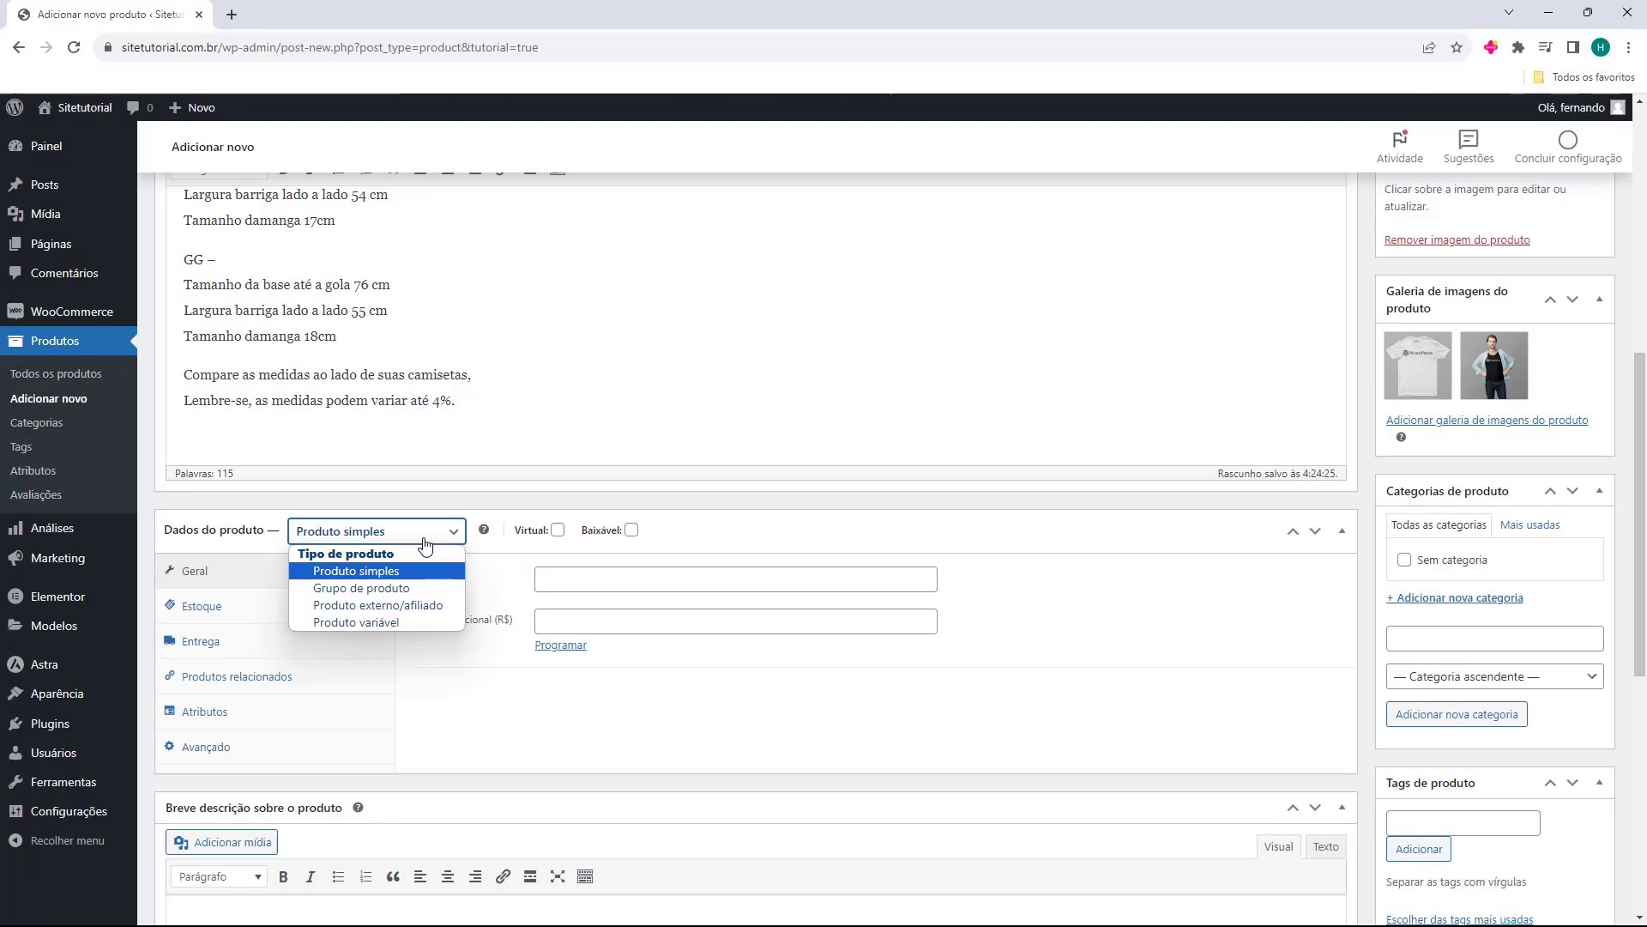
click(412, 589)
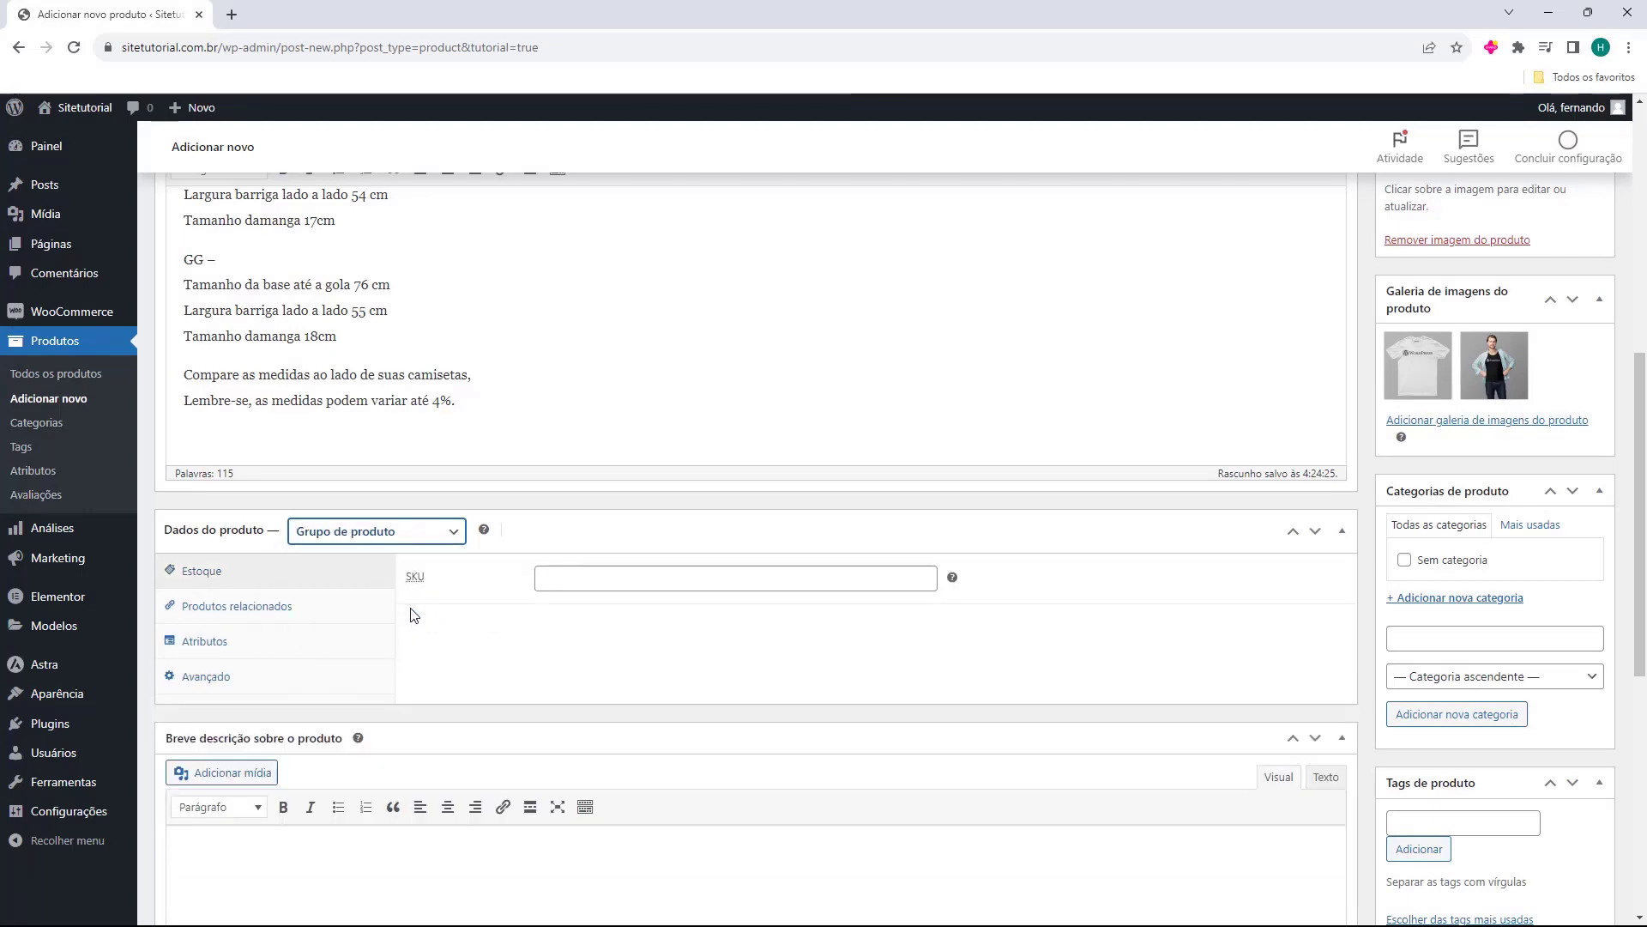
click(409, 535)
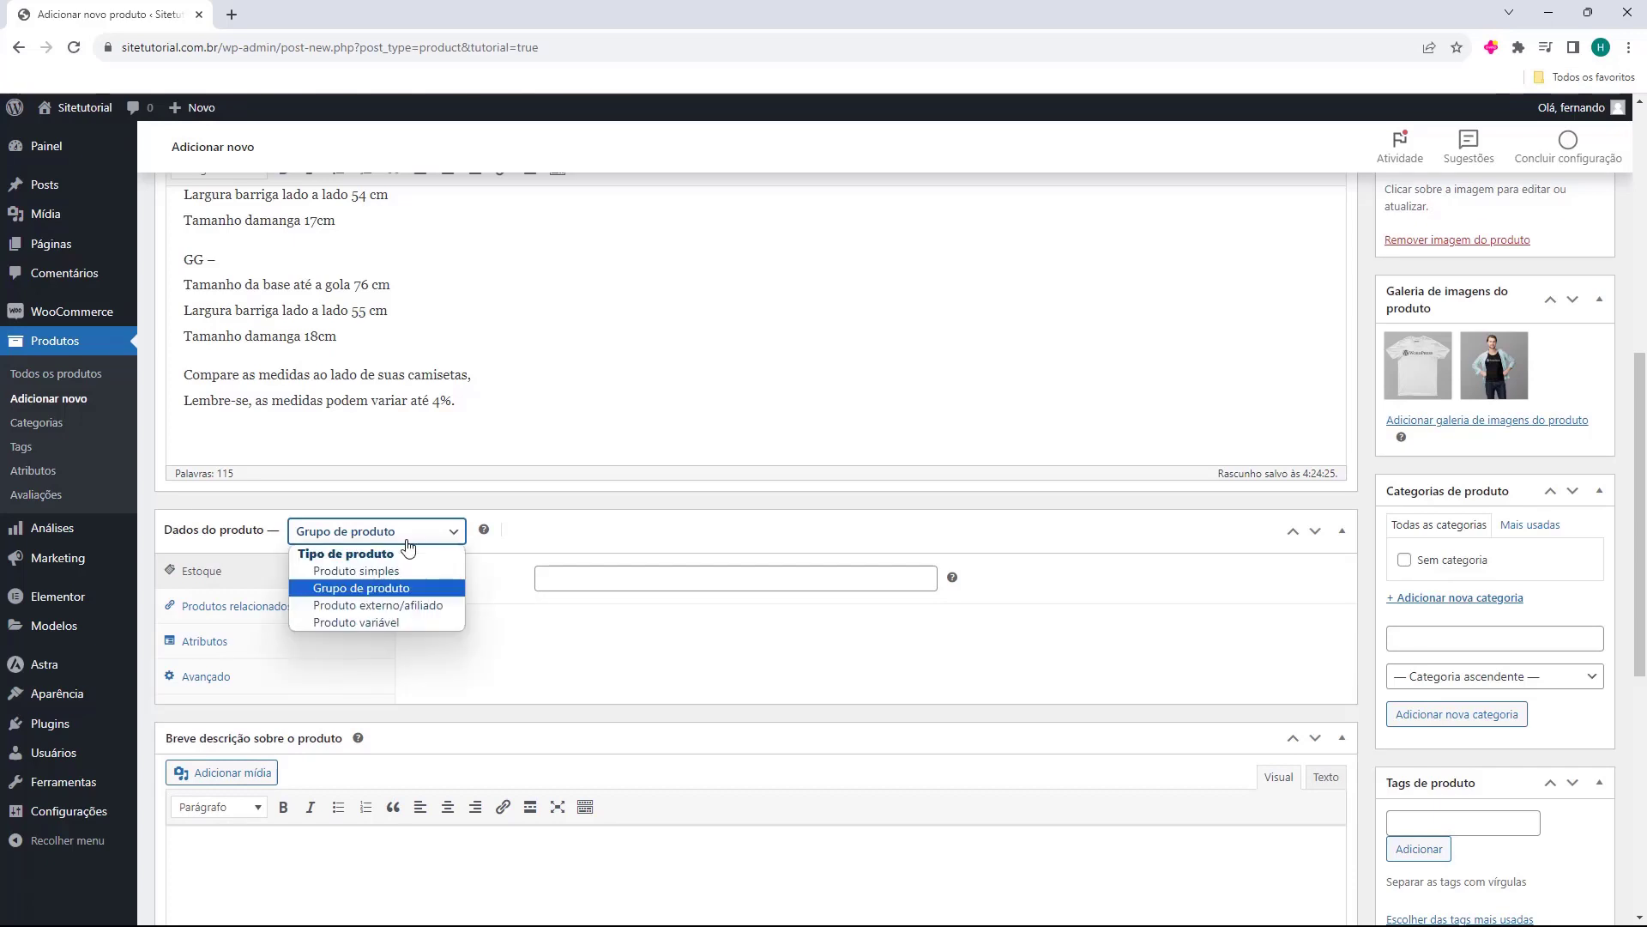
click(342, 606)
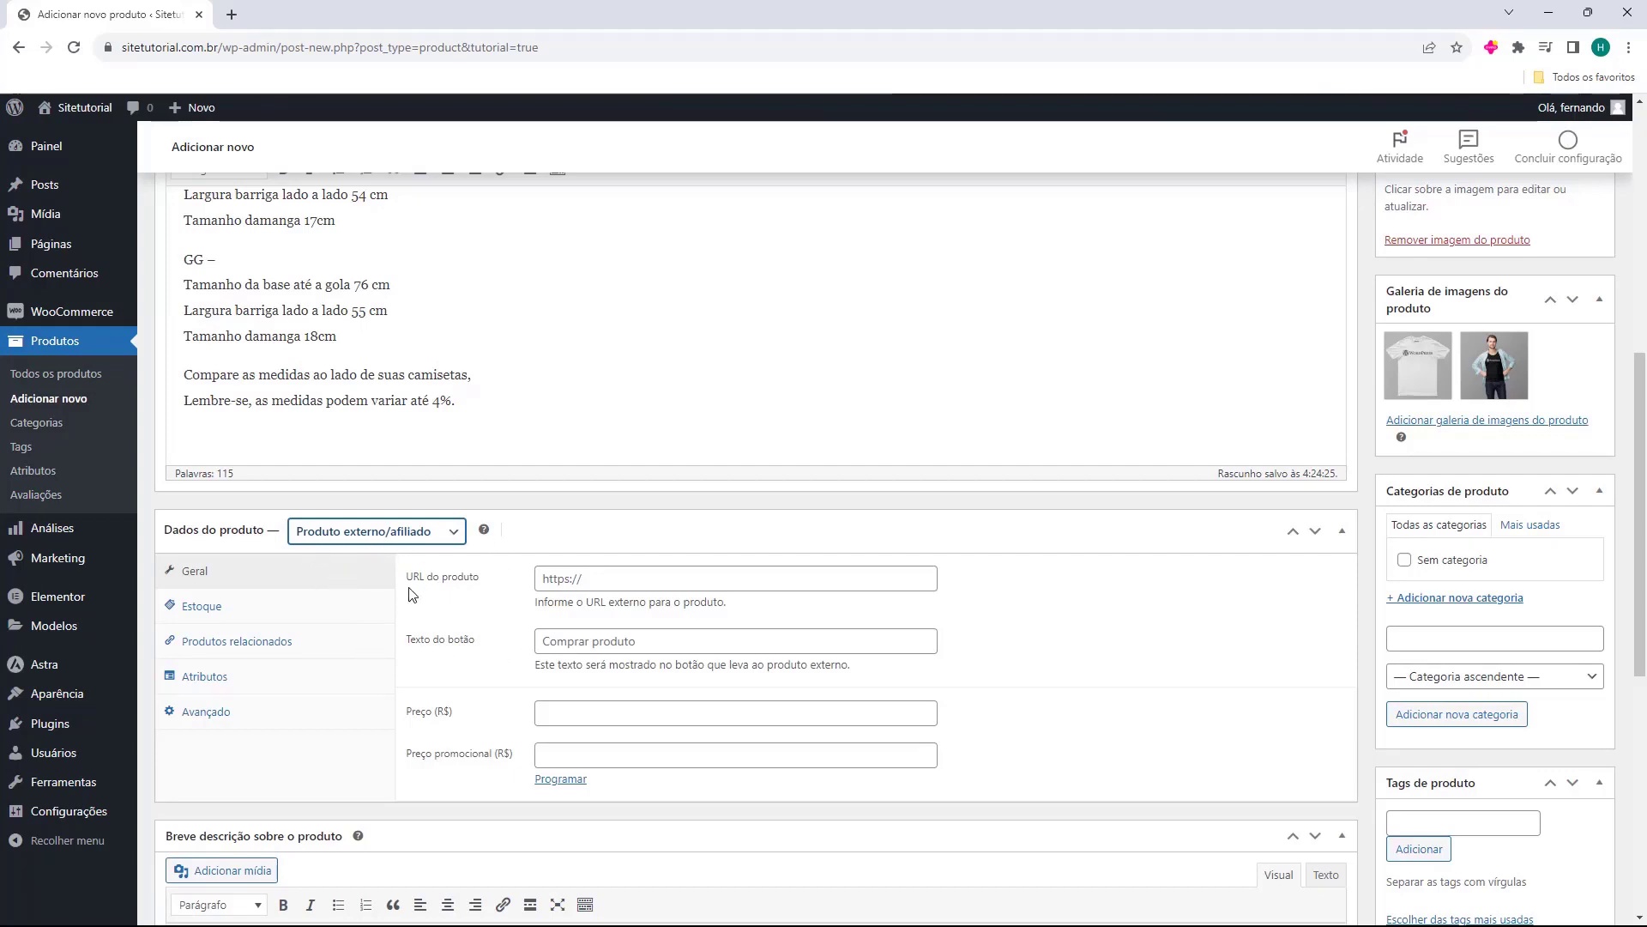
click(544, 584)
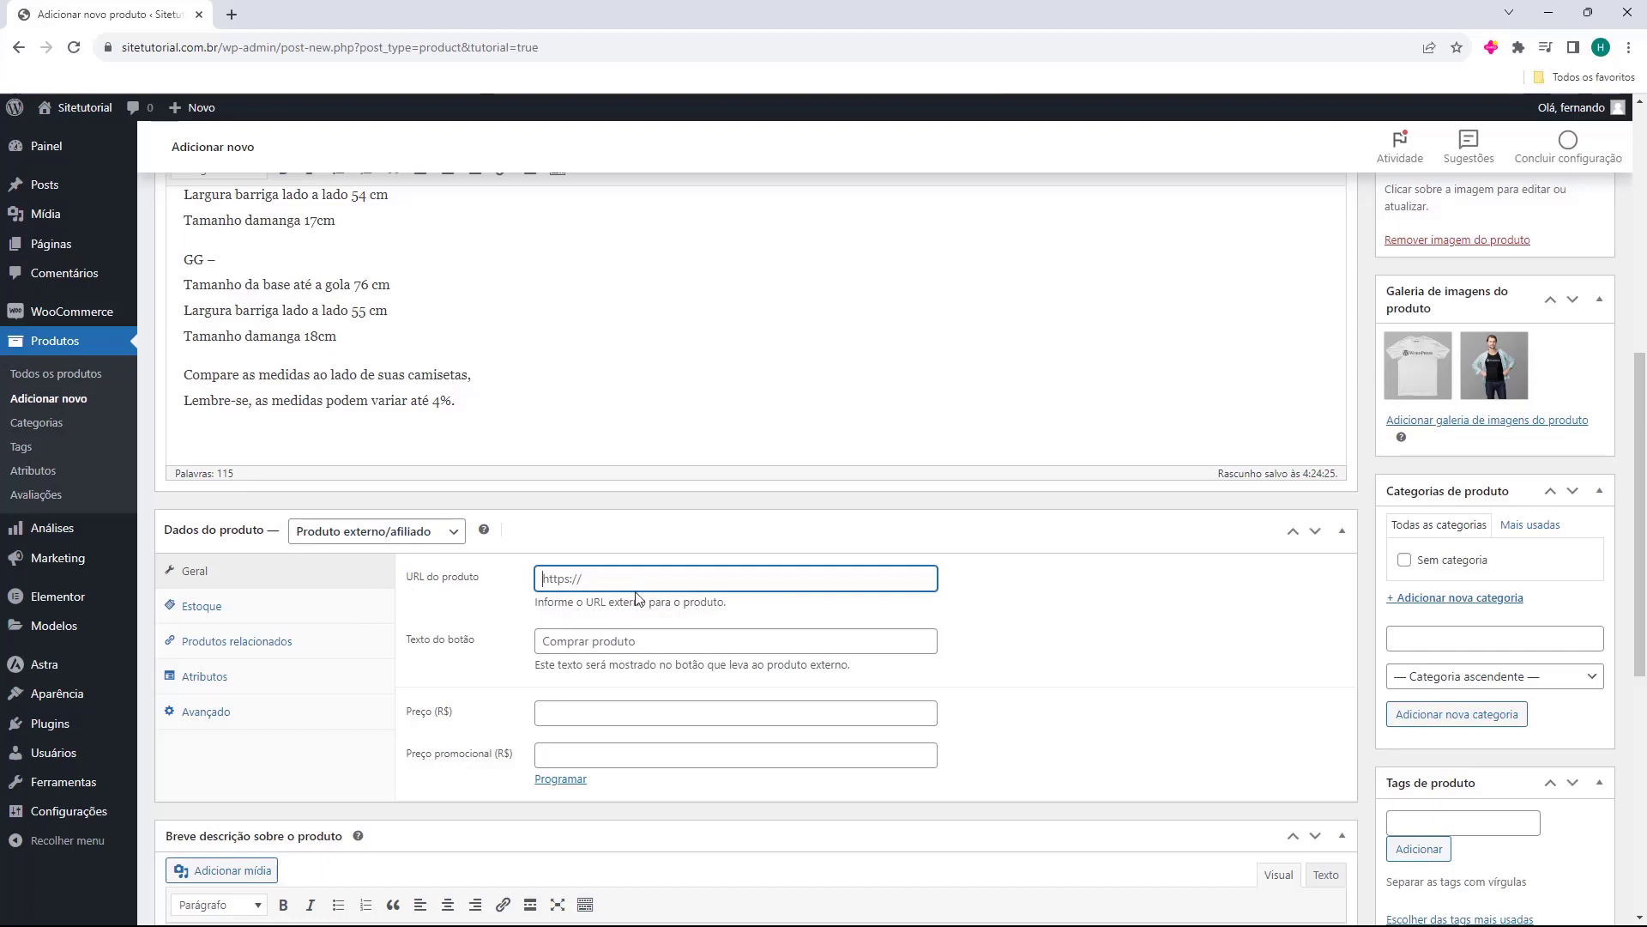
Try the product type Produto variável, dismiss its attribute tip and view the product's attribute settings
click(369, 531)
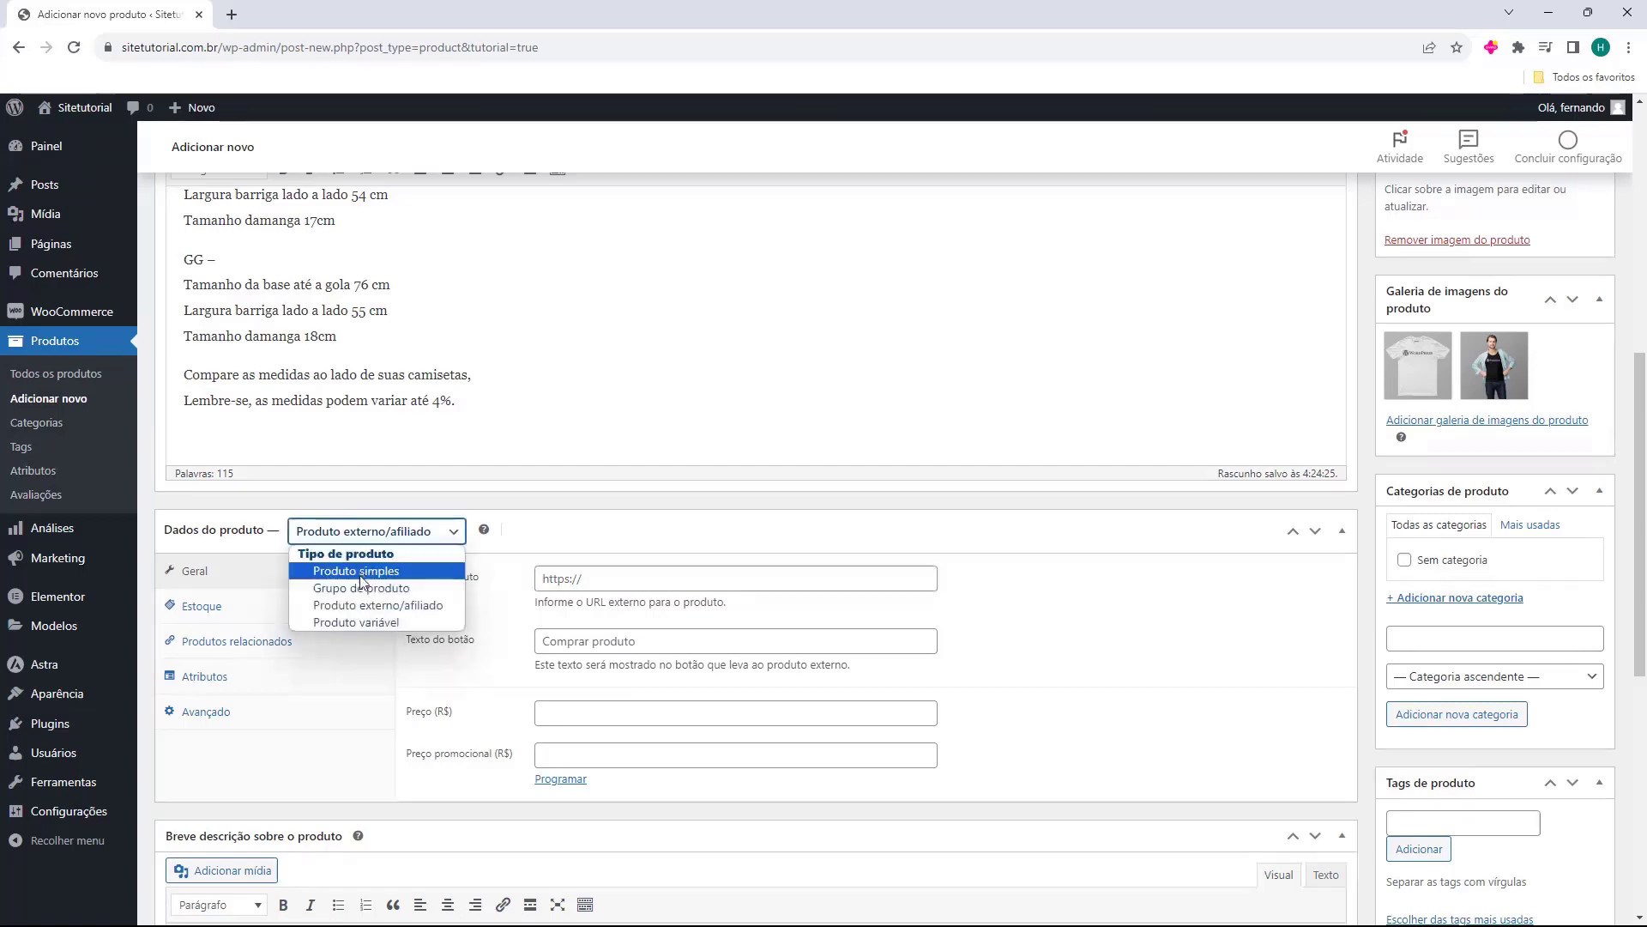
click(341, 623)
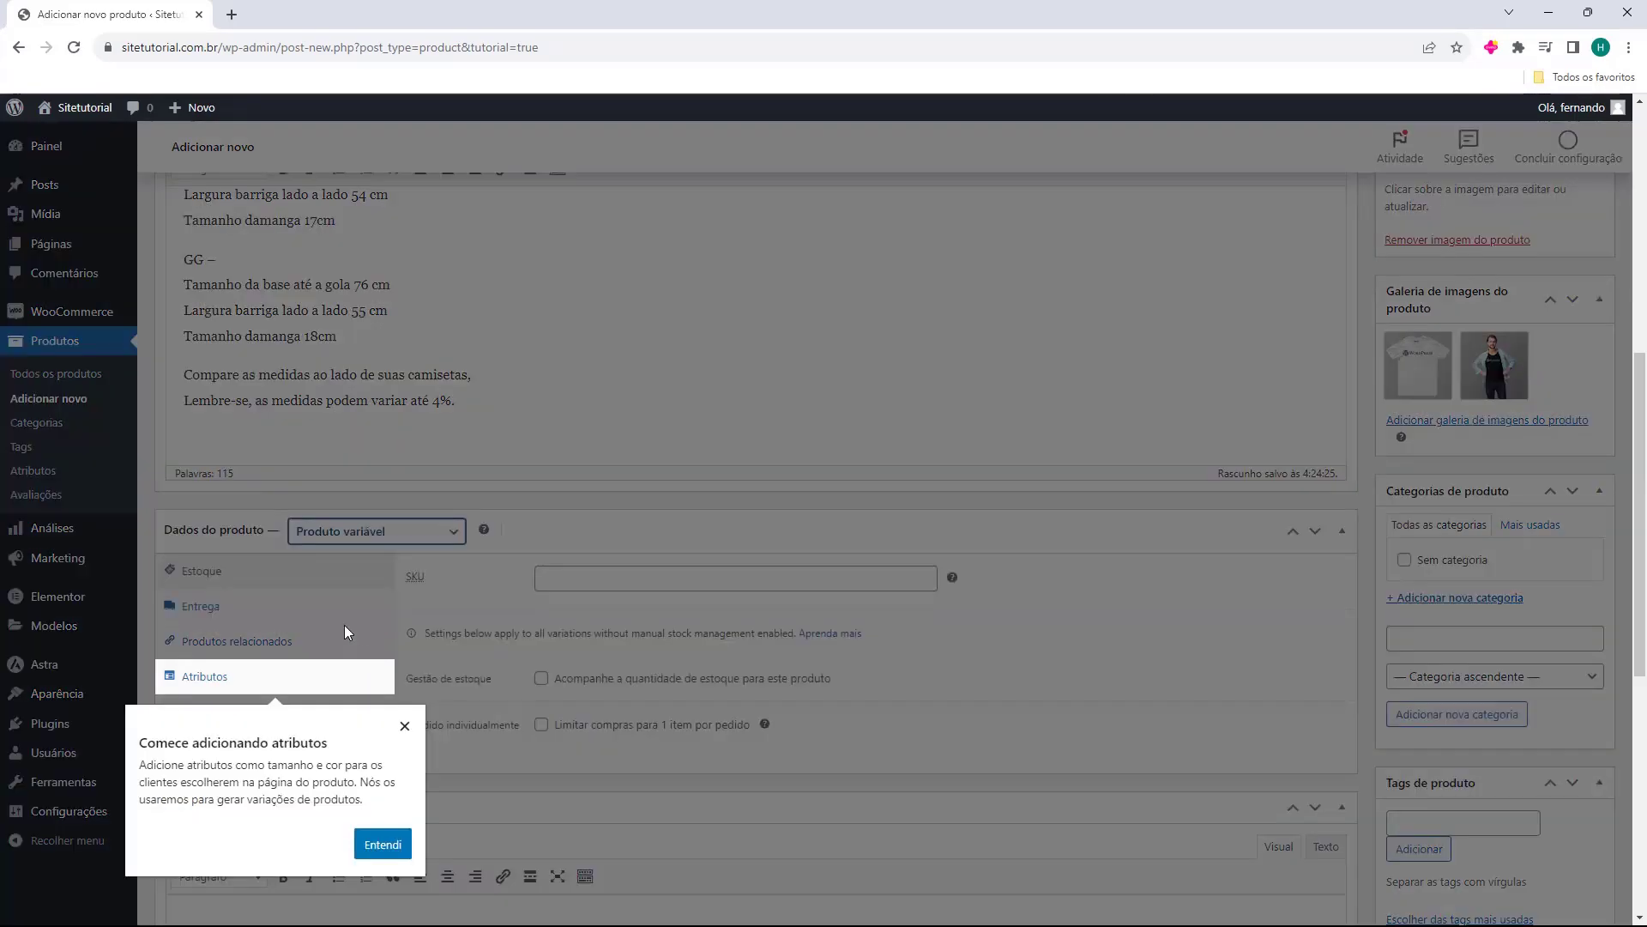
click(405, 726)
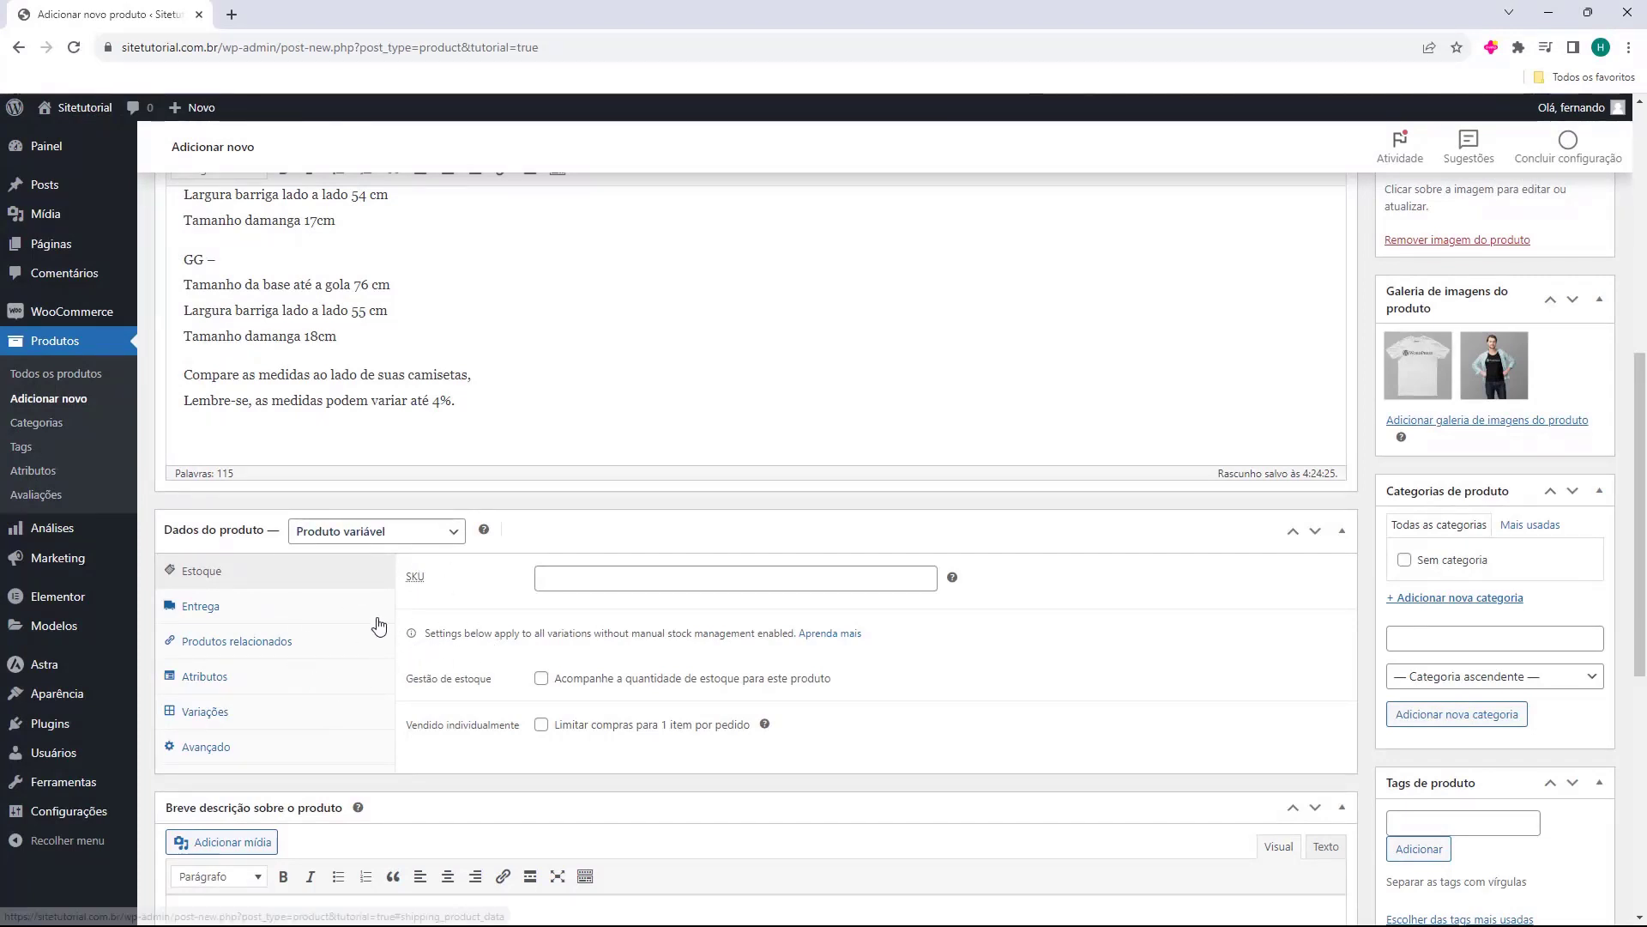
scroll(386, 628, up, 1)
scroll(390, 631, up, 3)
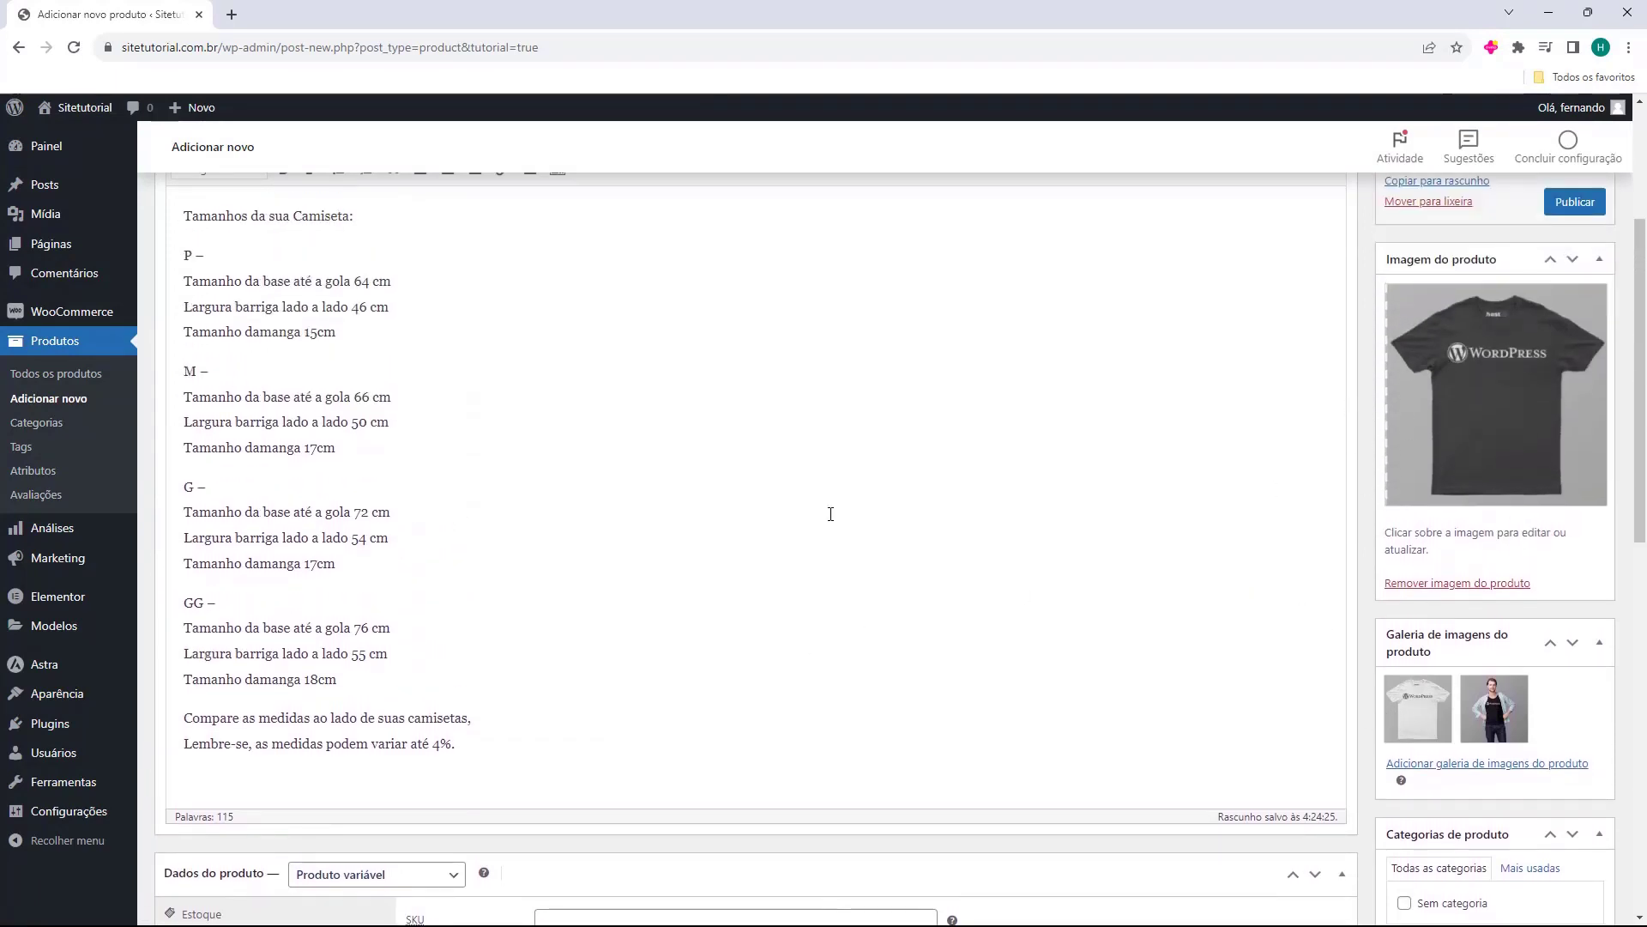
scroll(830, 515, down, 4)
scroll(489, 416, down, 3)
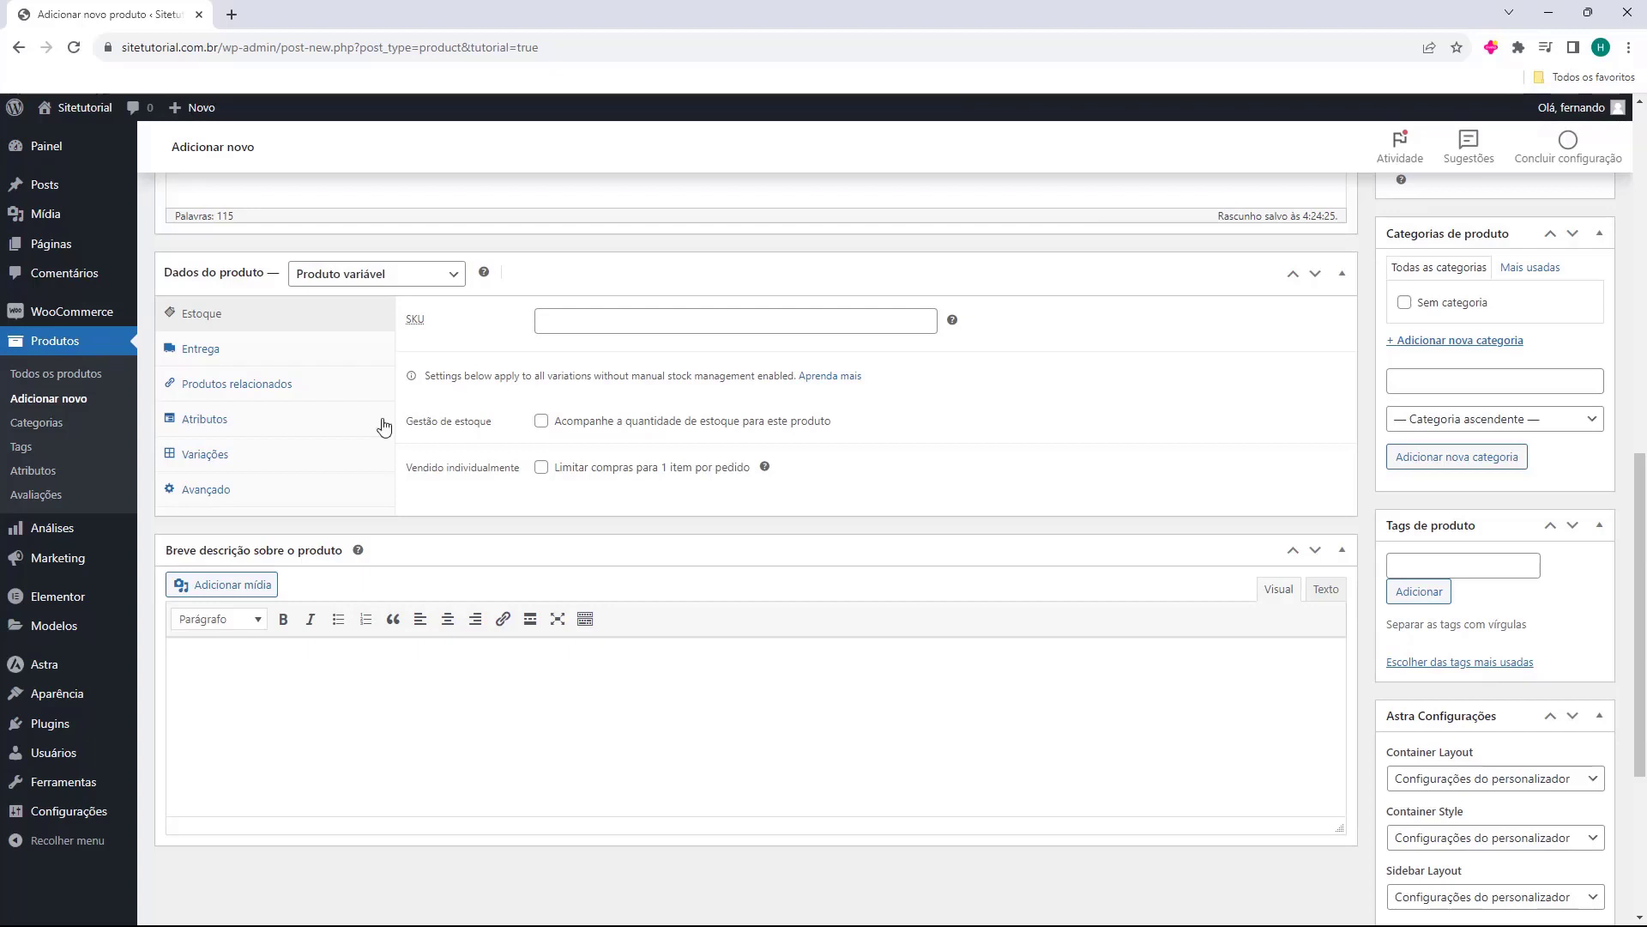
click(290, 429)
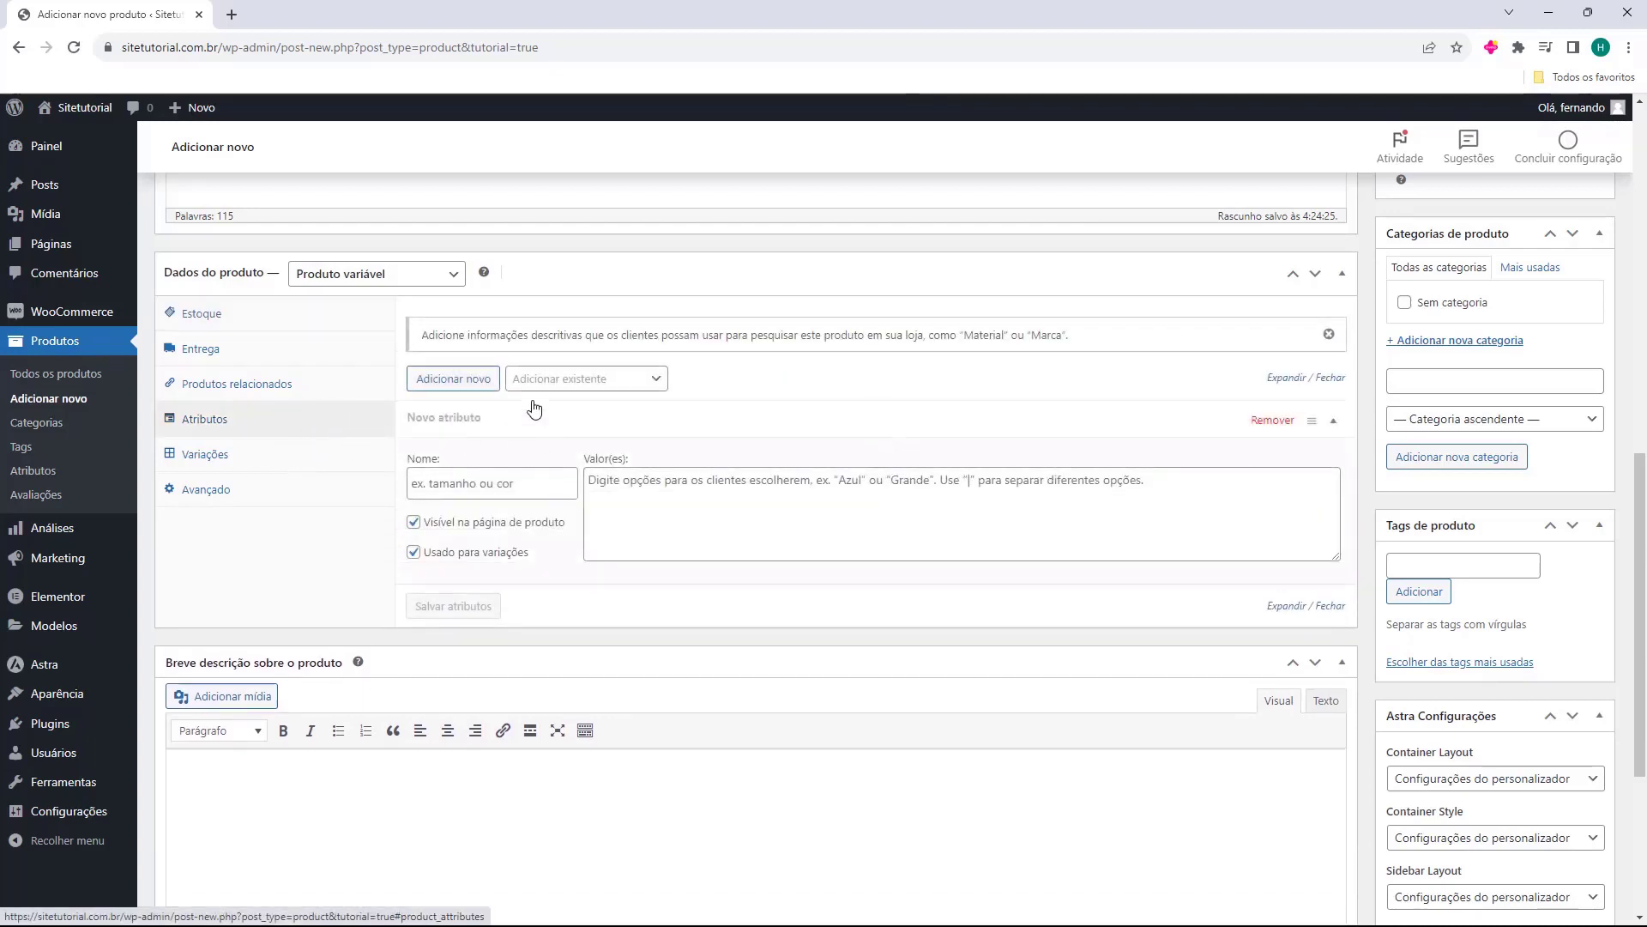
Set the product type back to Produto simples
click(441, 281)
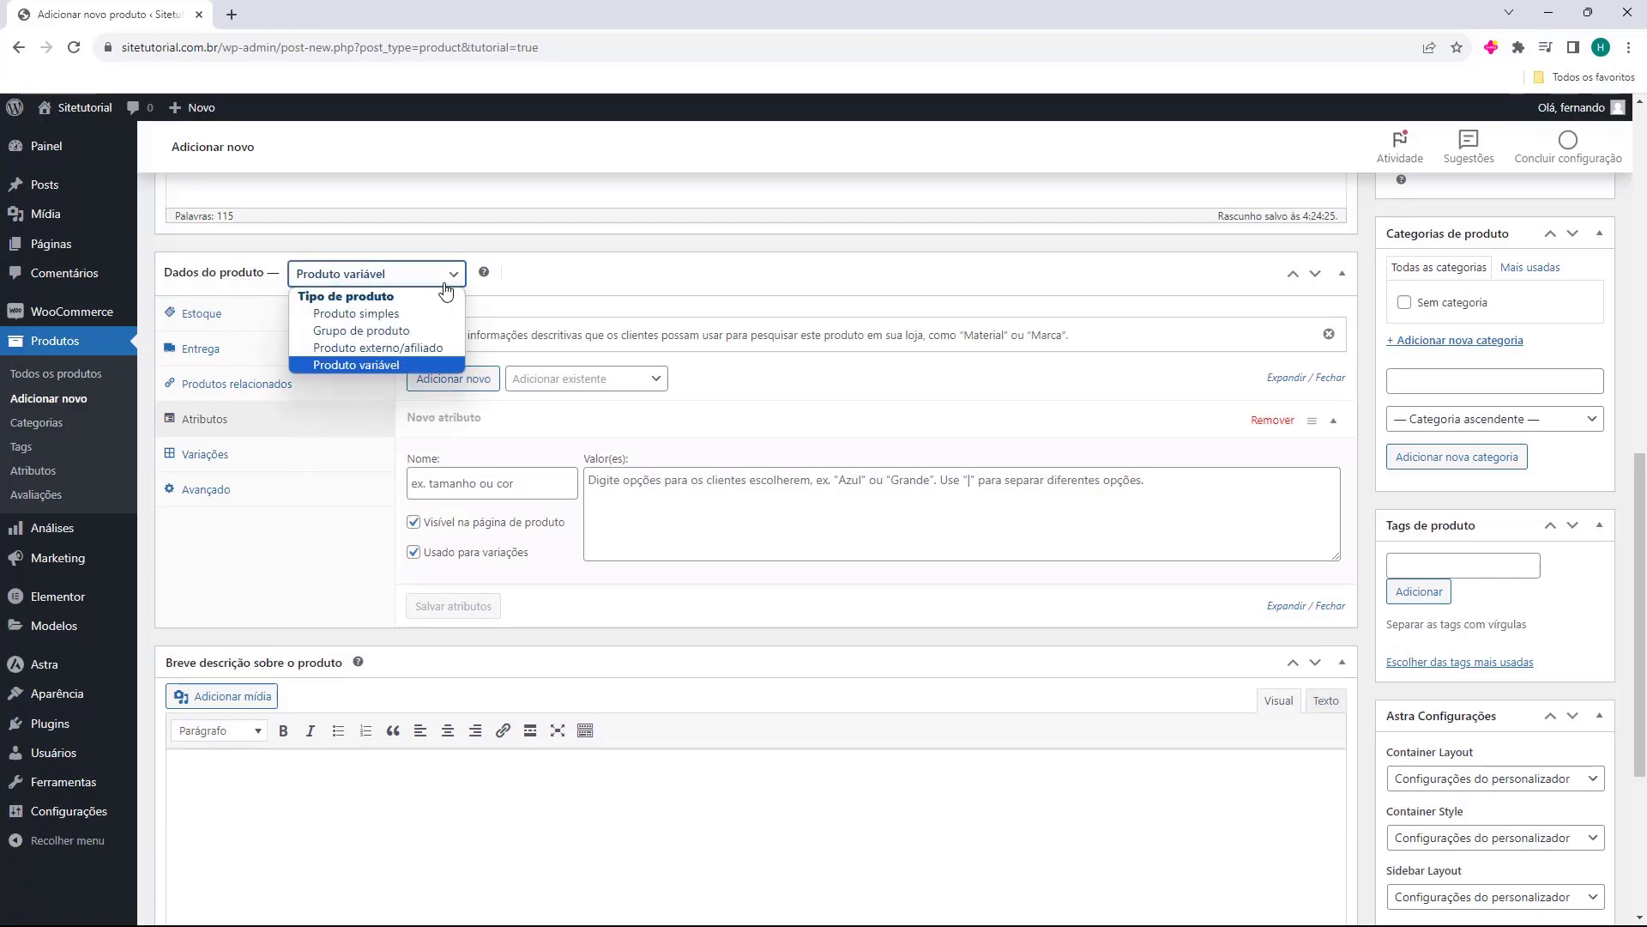
click(403, 314)
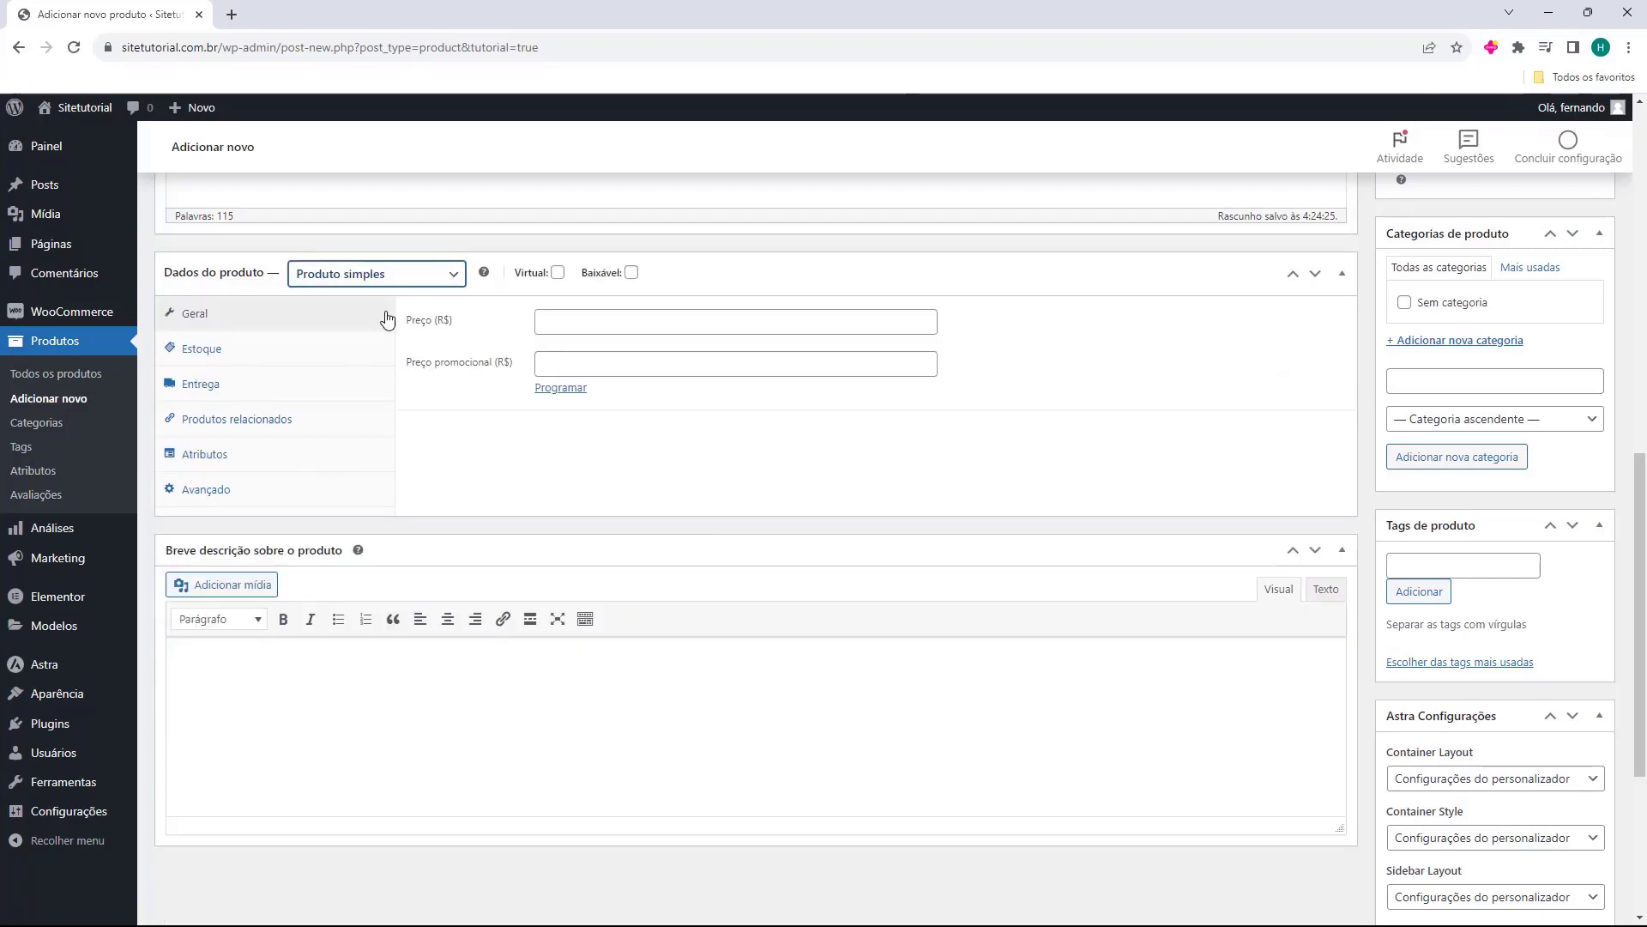
click(330, 282)
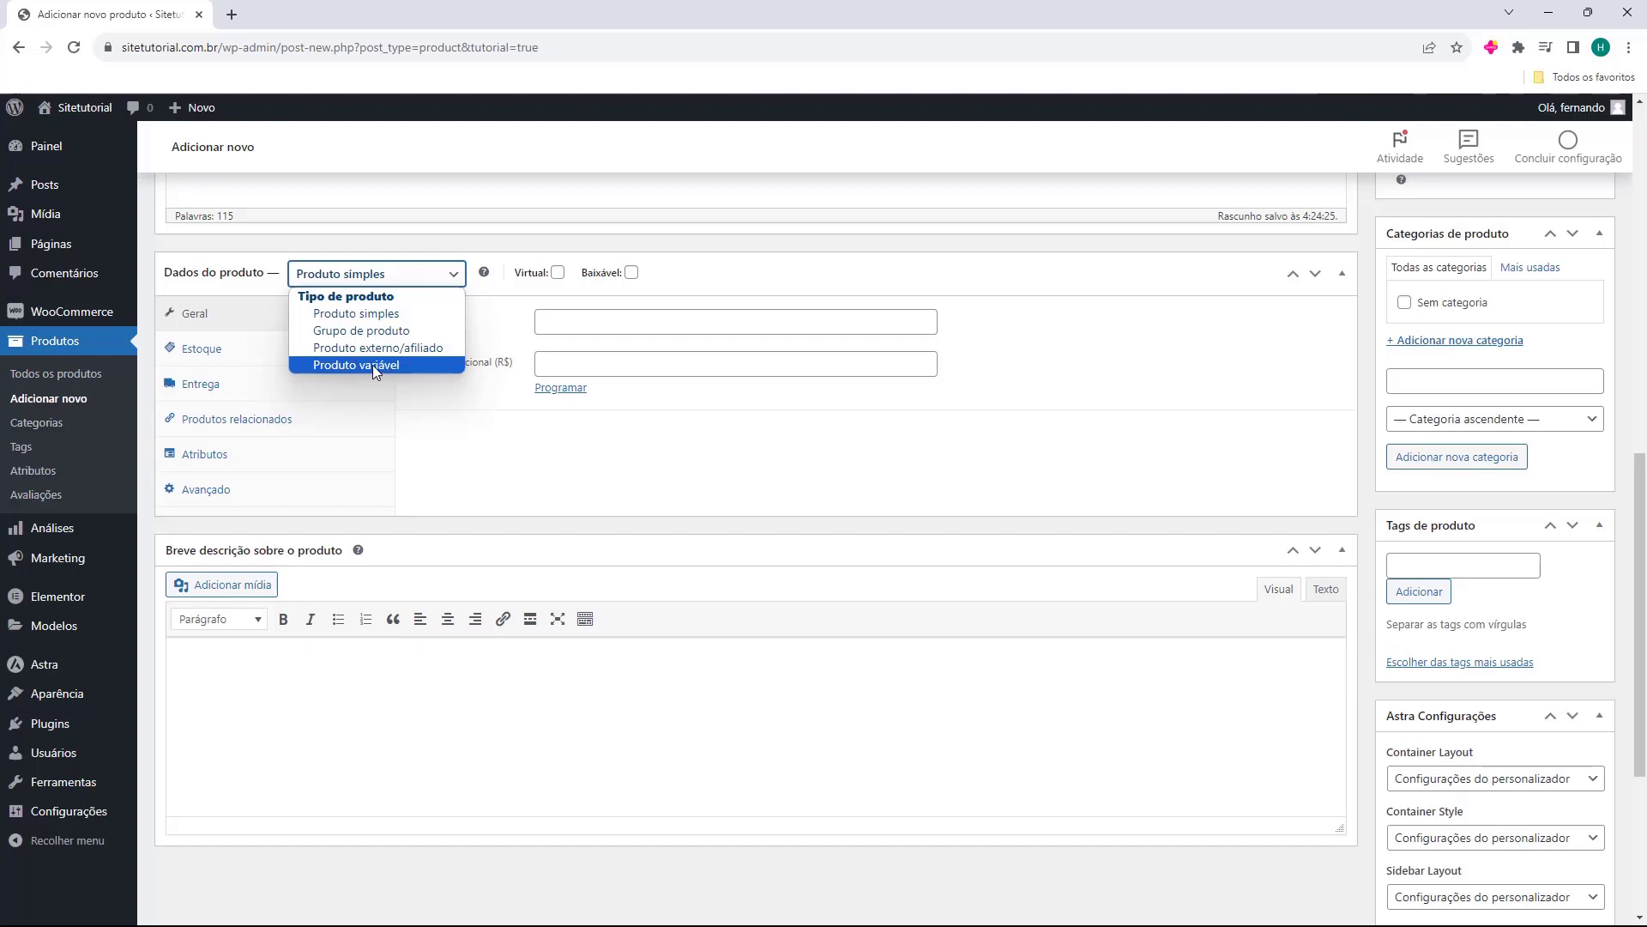
click(337, 314)
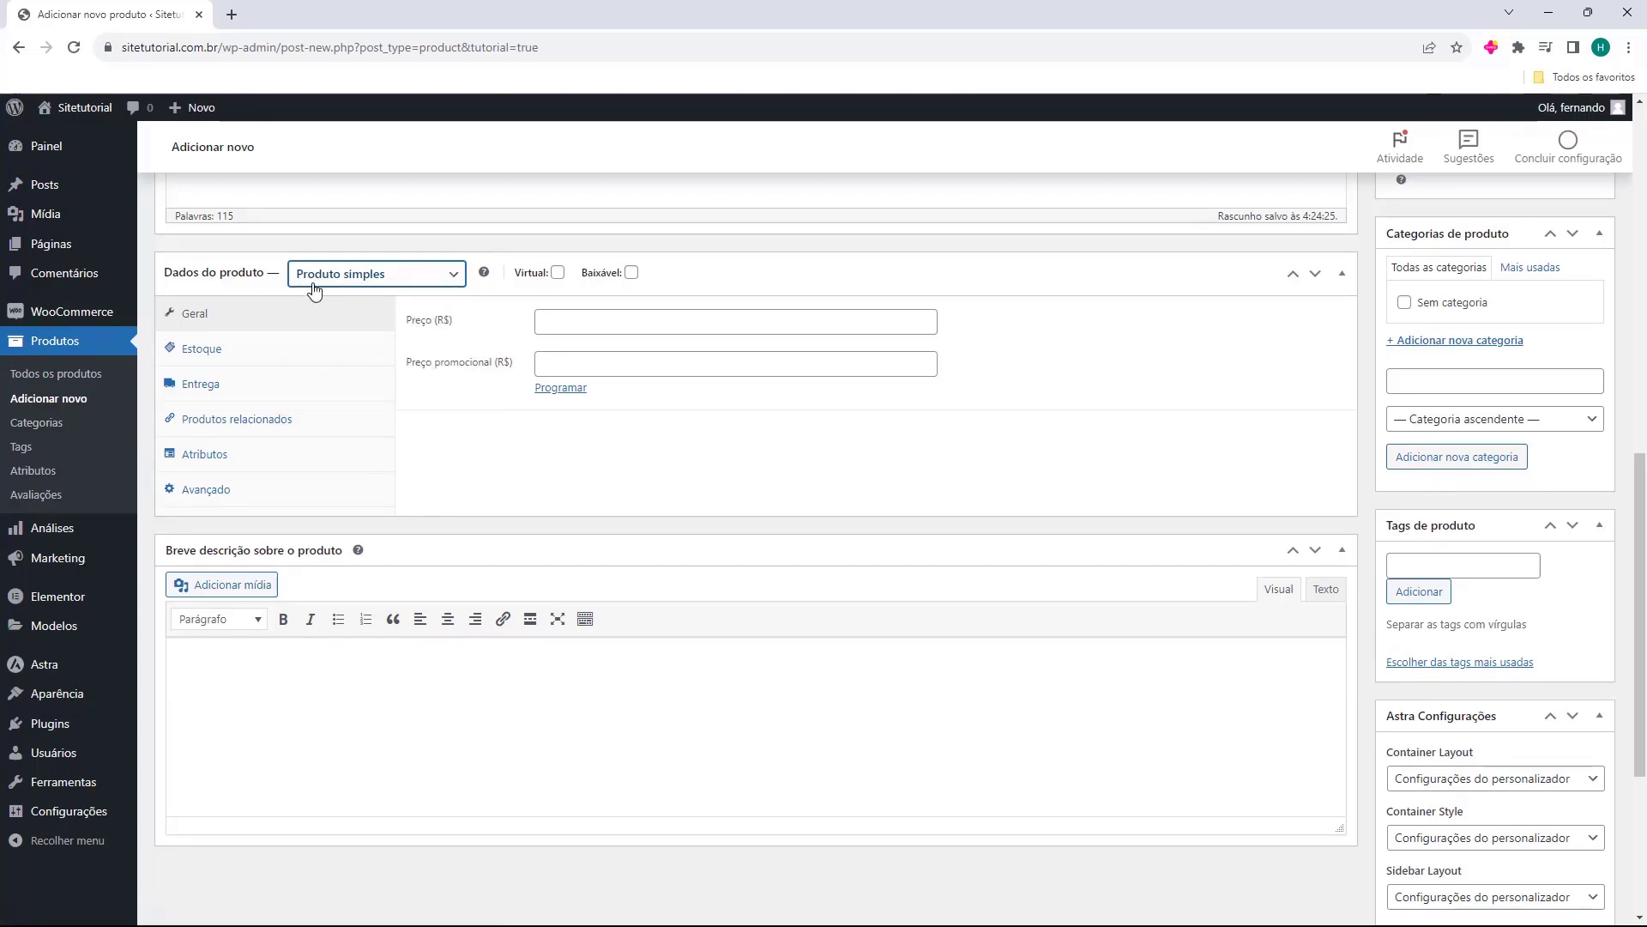
Try the Virtual and Baixável options on the simple product and clear both again
mouse_move(552, 271)
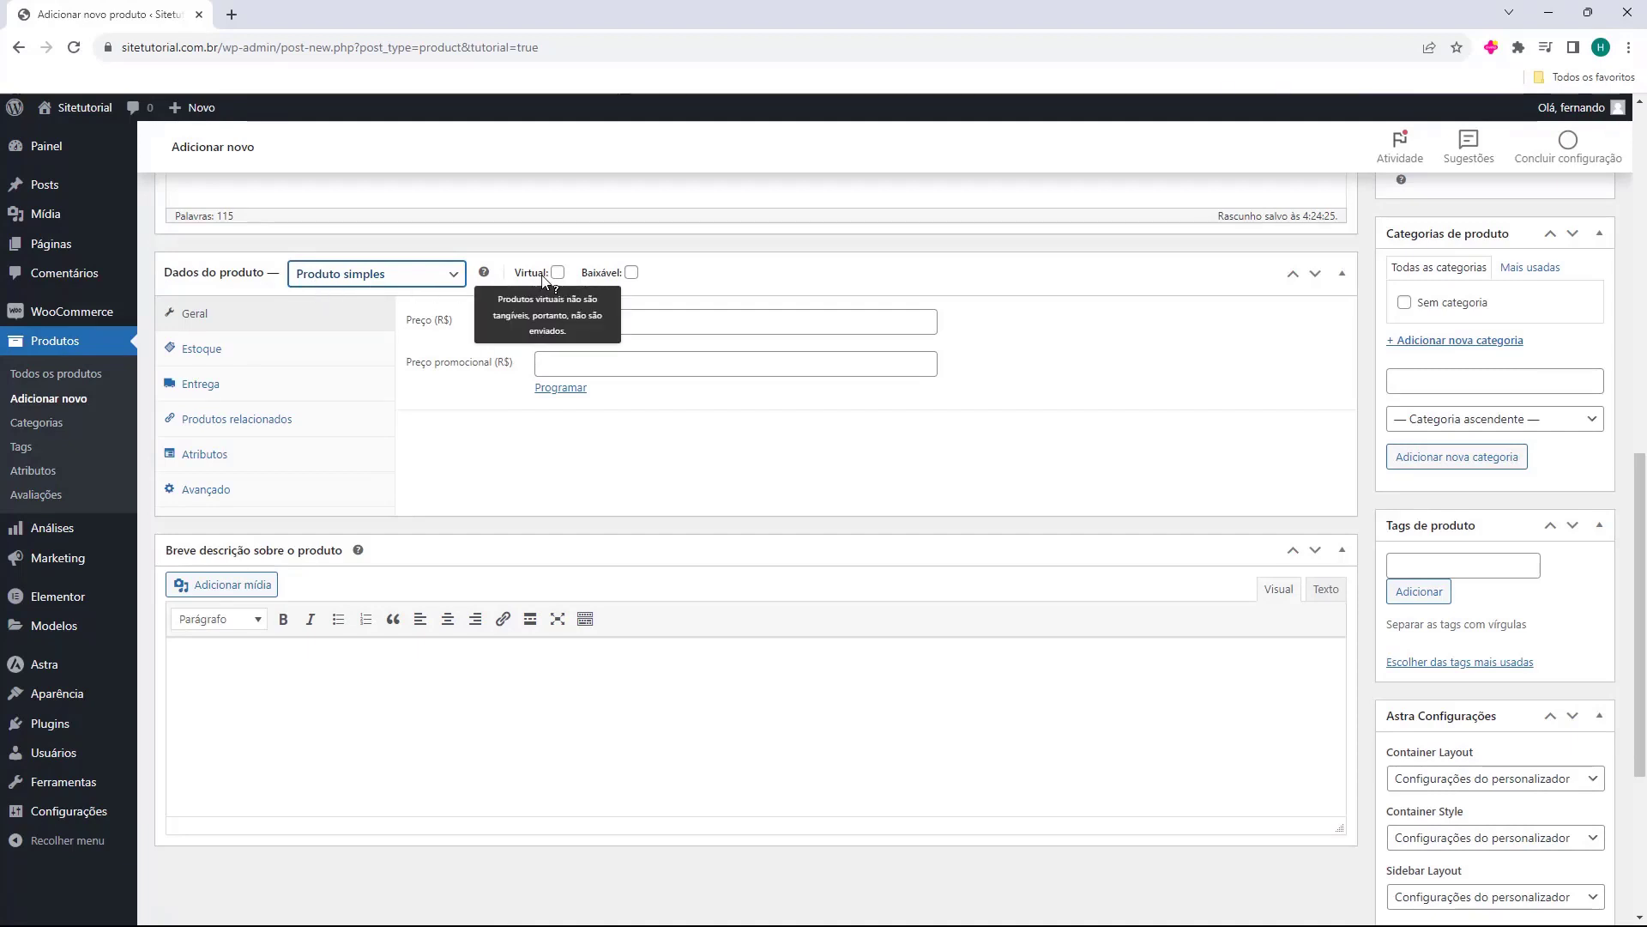
click(553, 272)
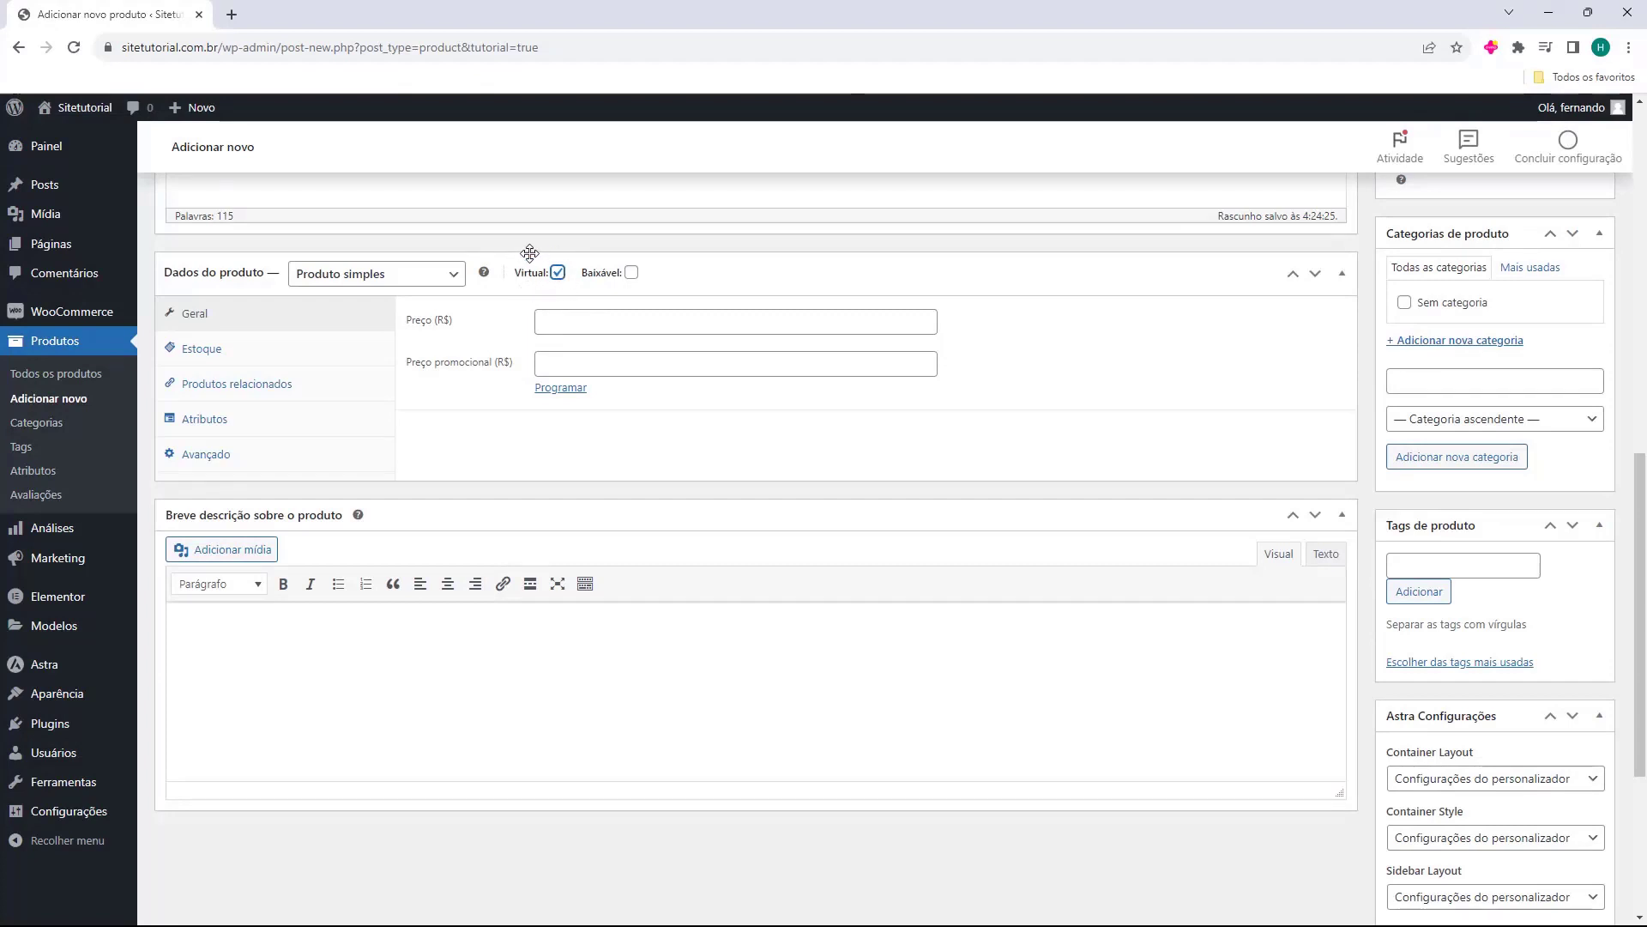
mouse_move(547, 279)
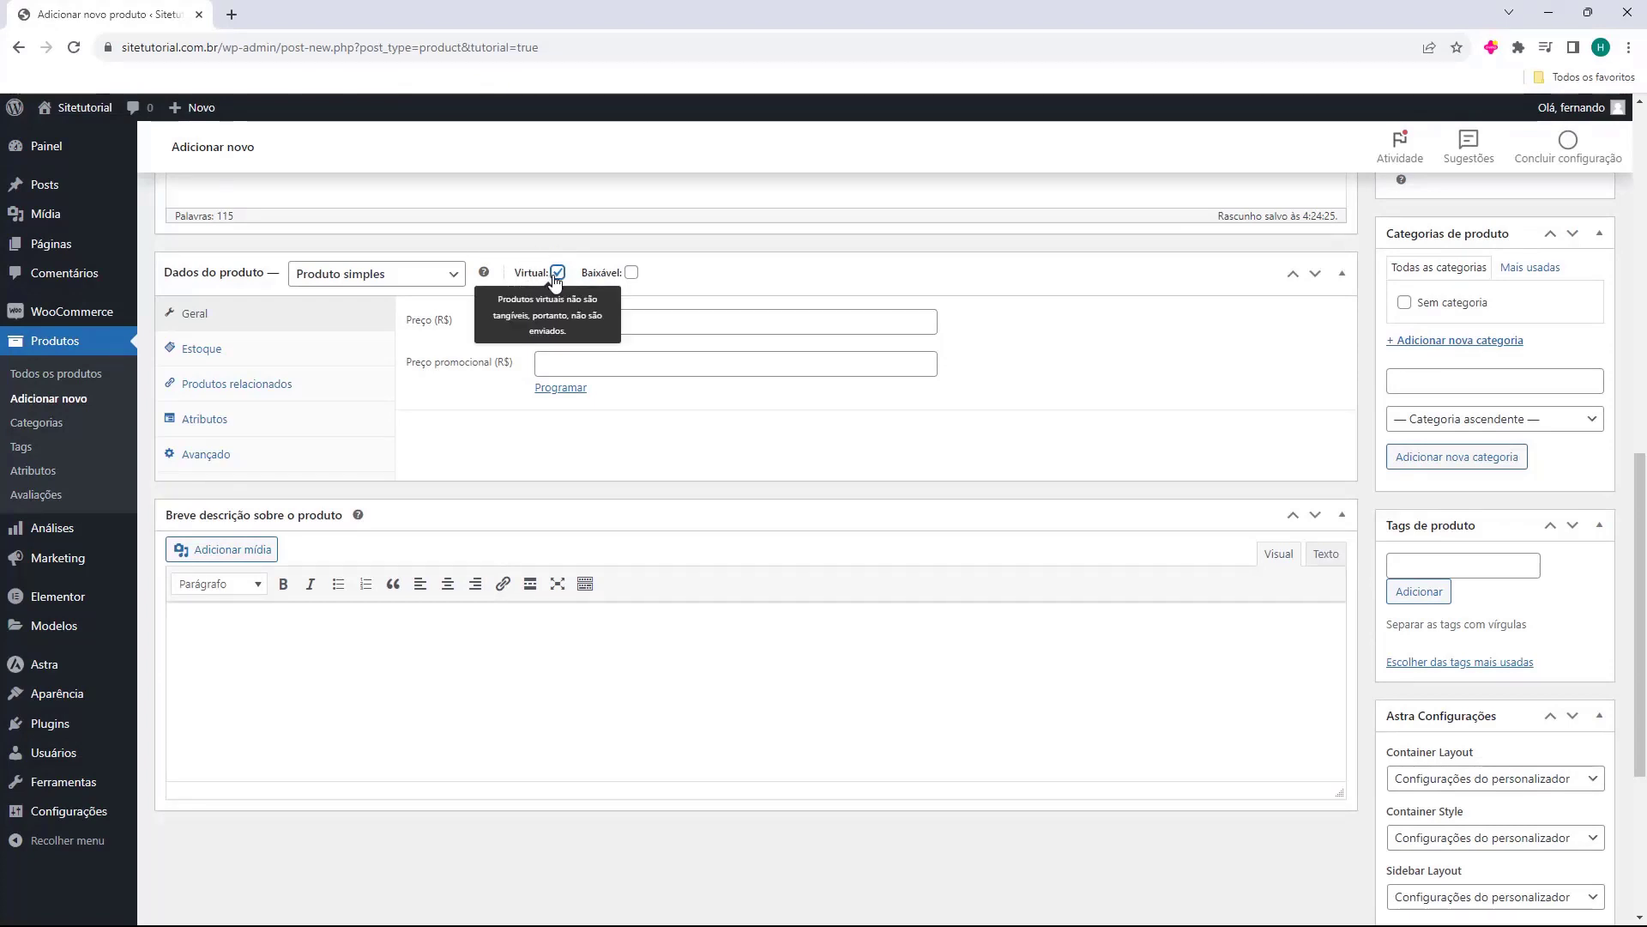
click(631, 273)
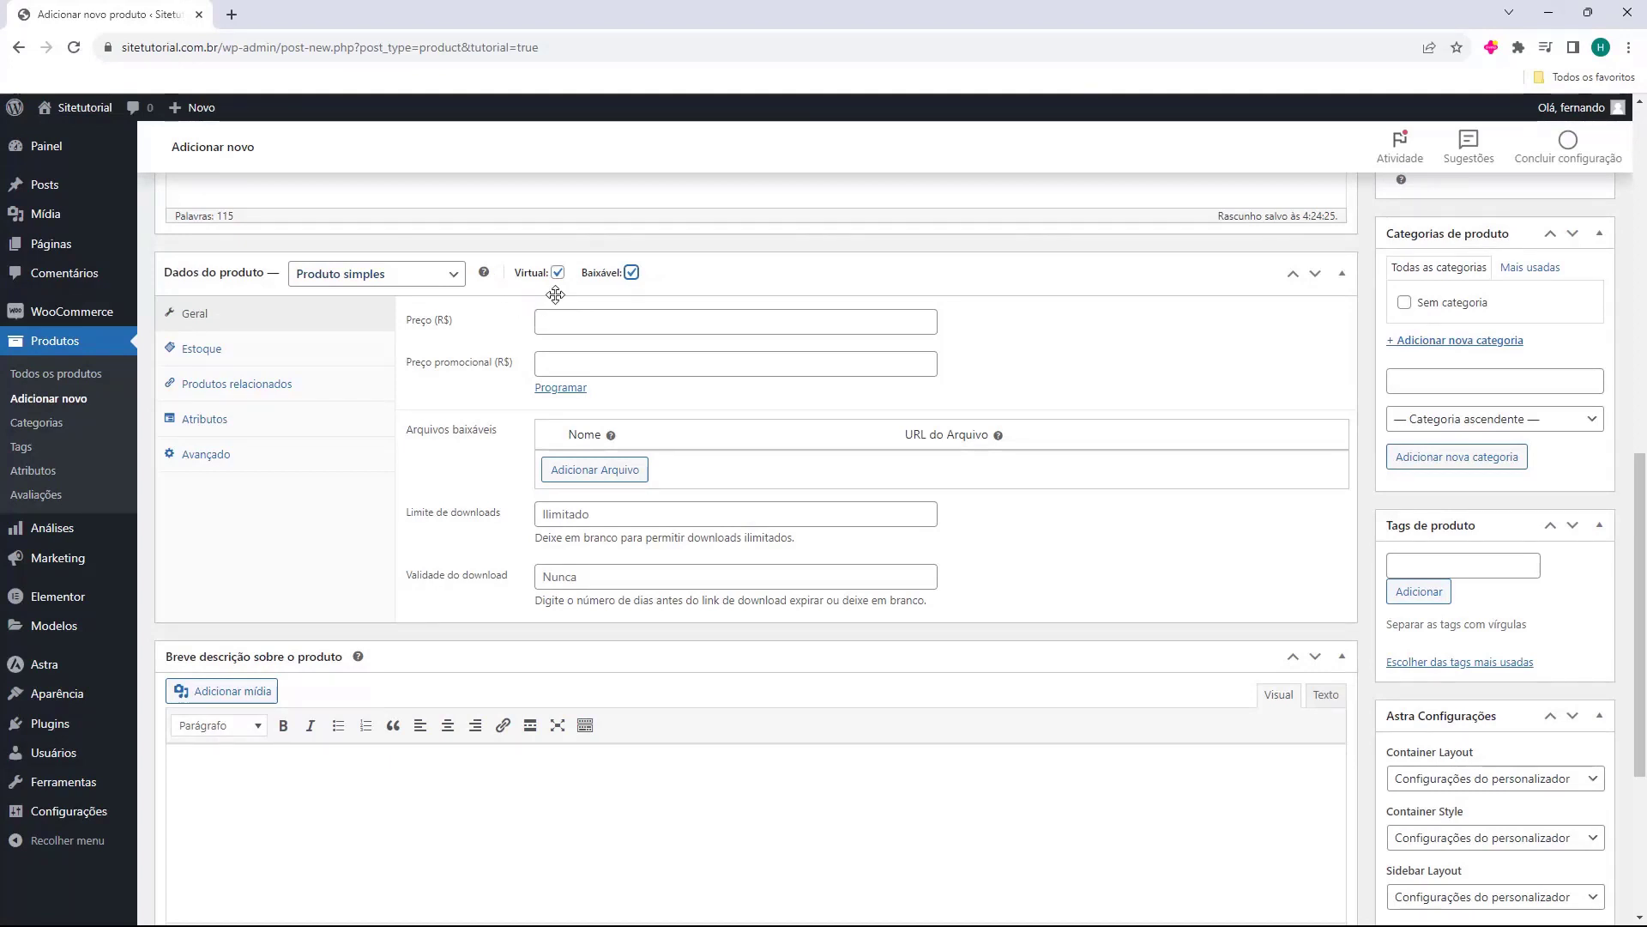
mouse_move(631, 283)
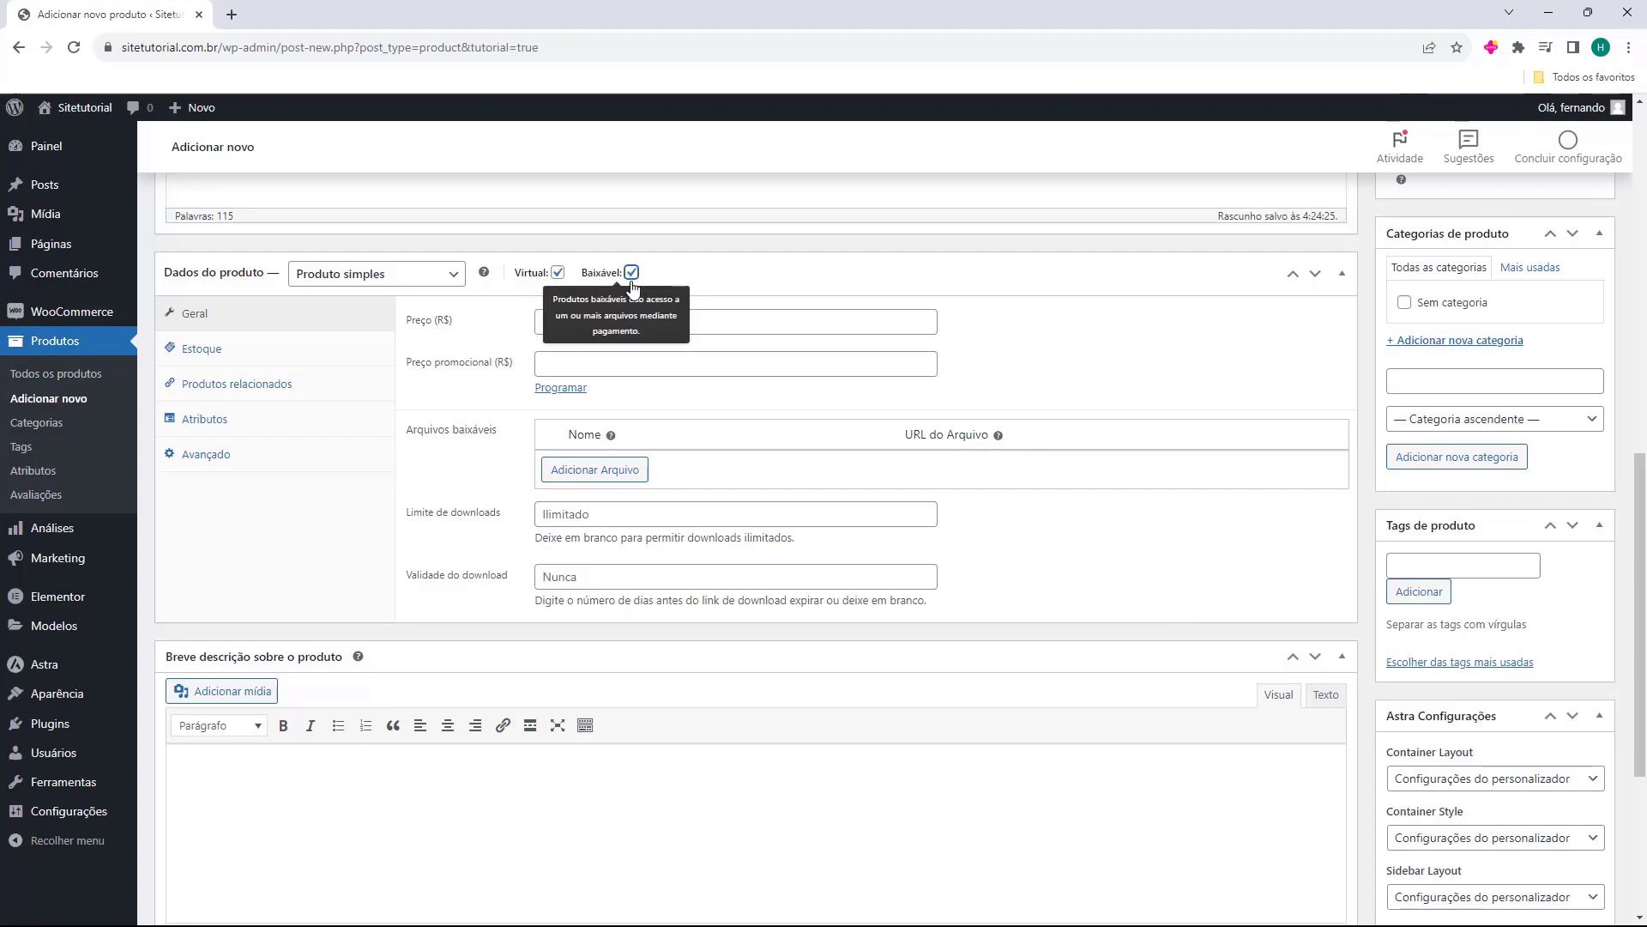
click(631, 275)
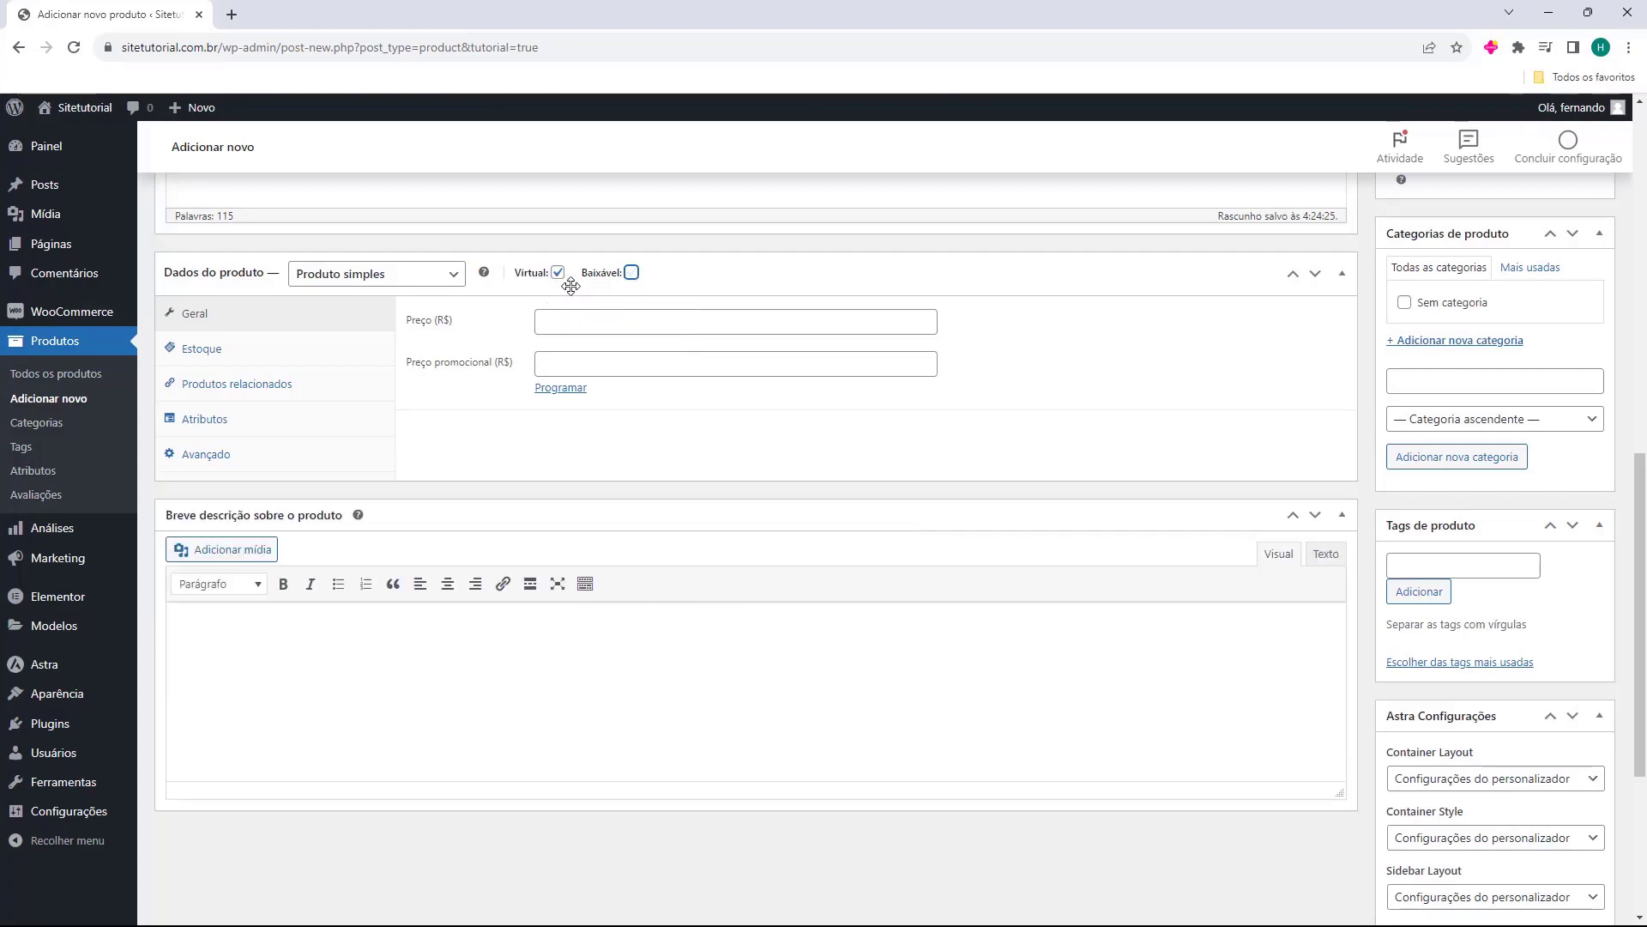
mouse_move(555, 287)
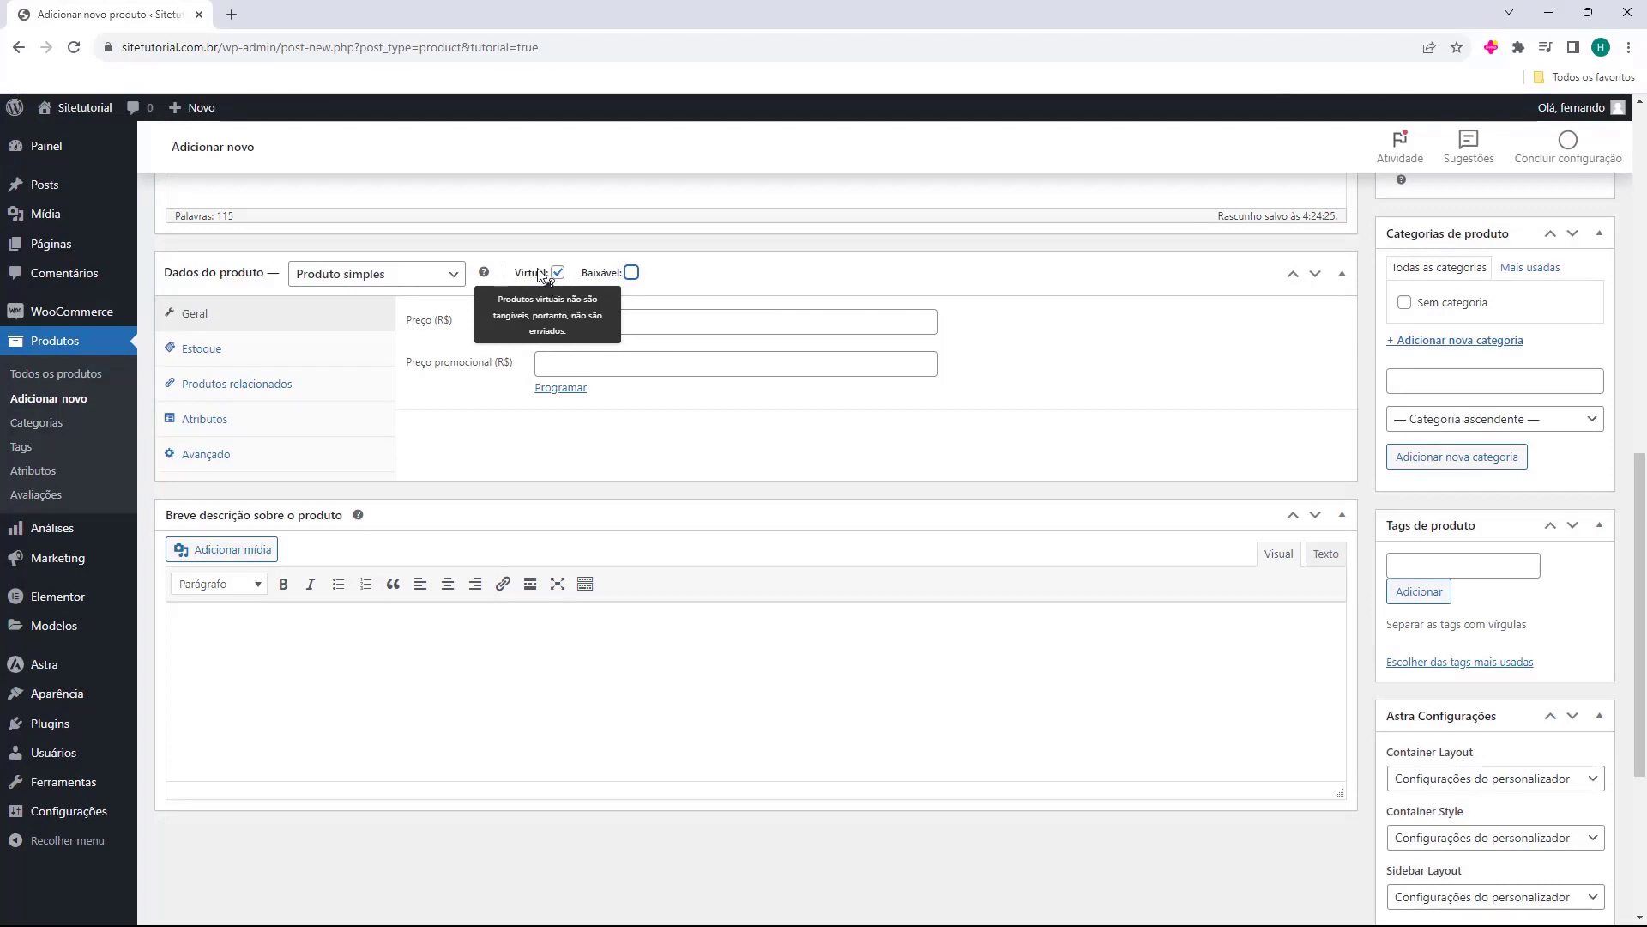
mouse_move(632, 277)
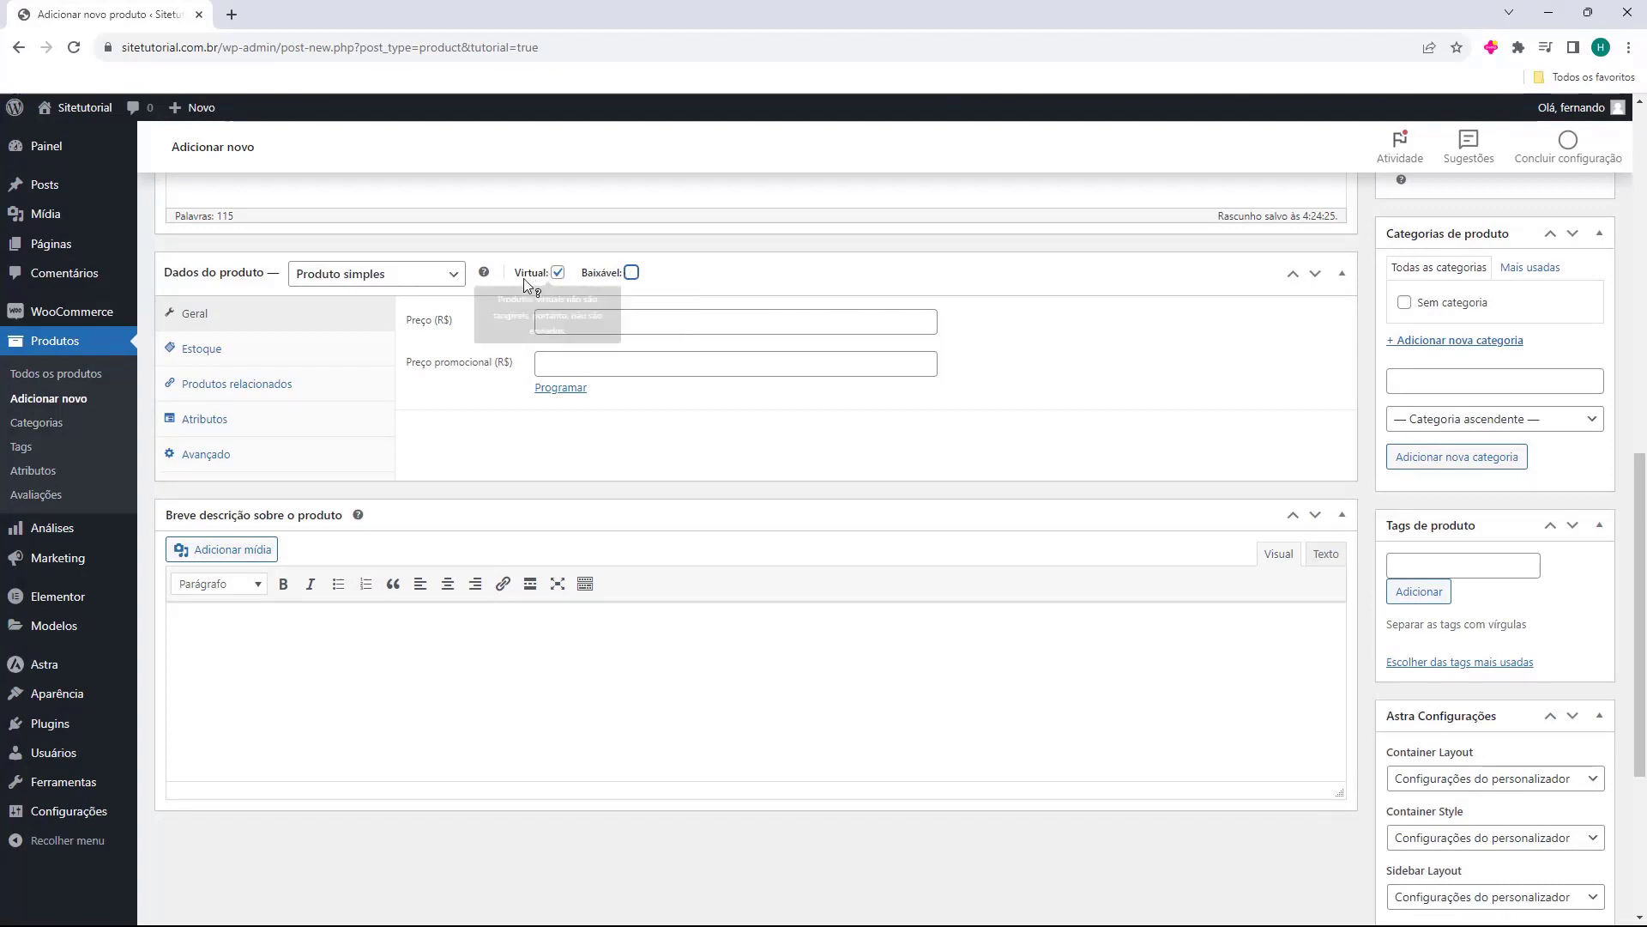
click(558, 273)
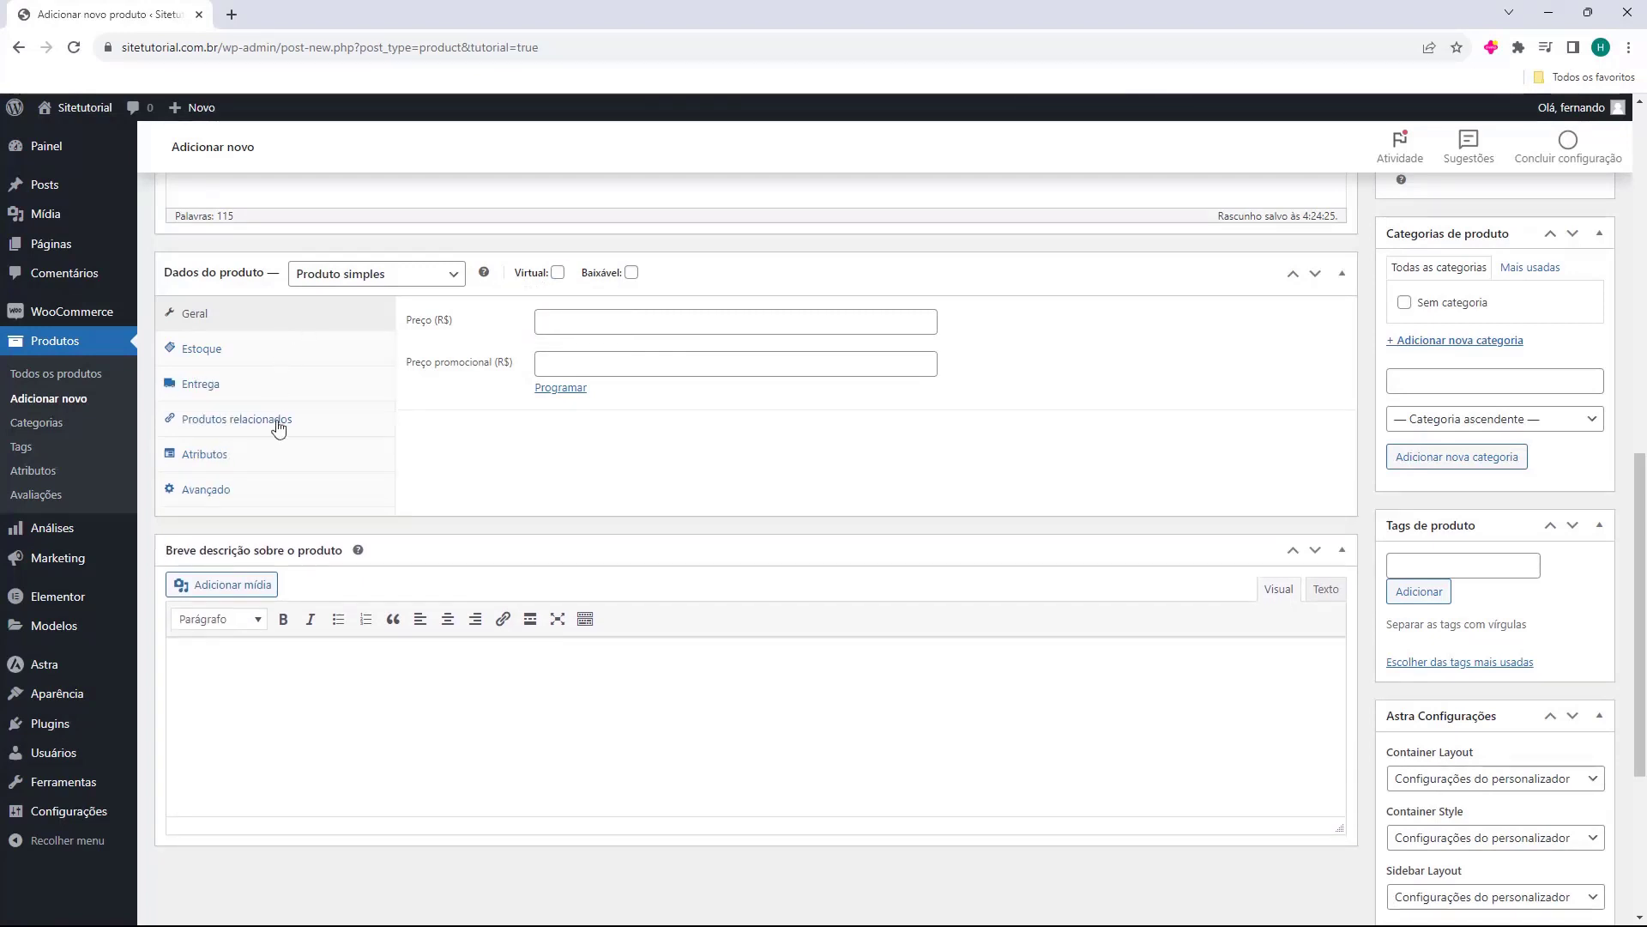
Set the product's regular price to R$ 25
click(540, 323)
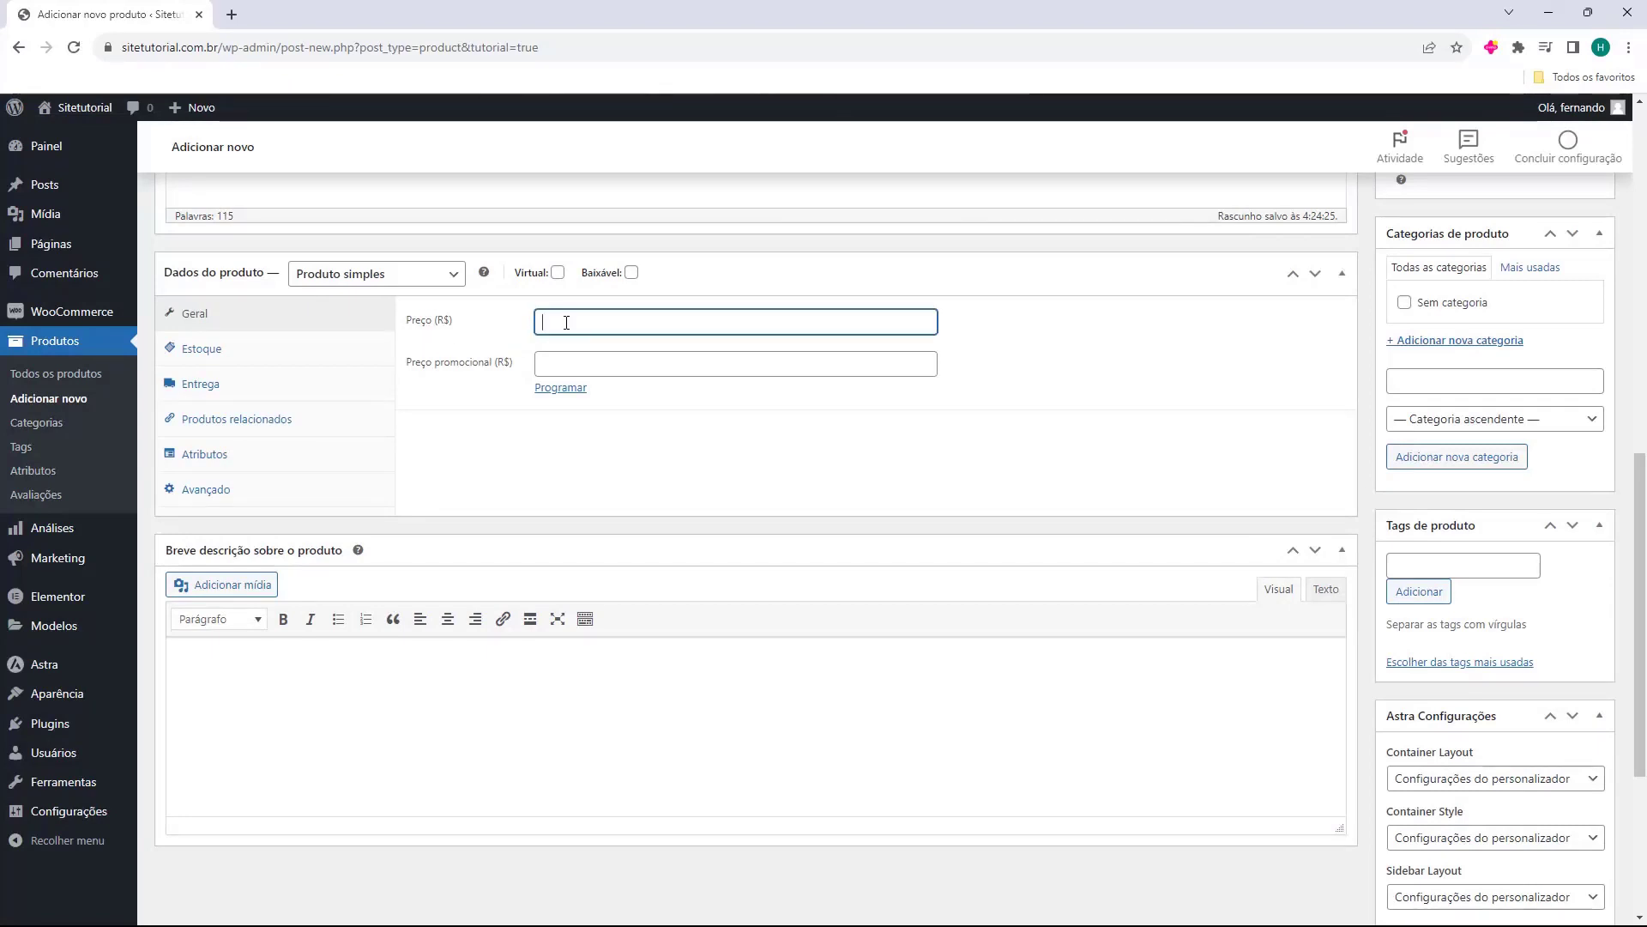
text(25)
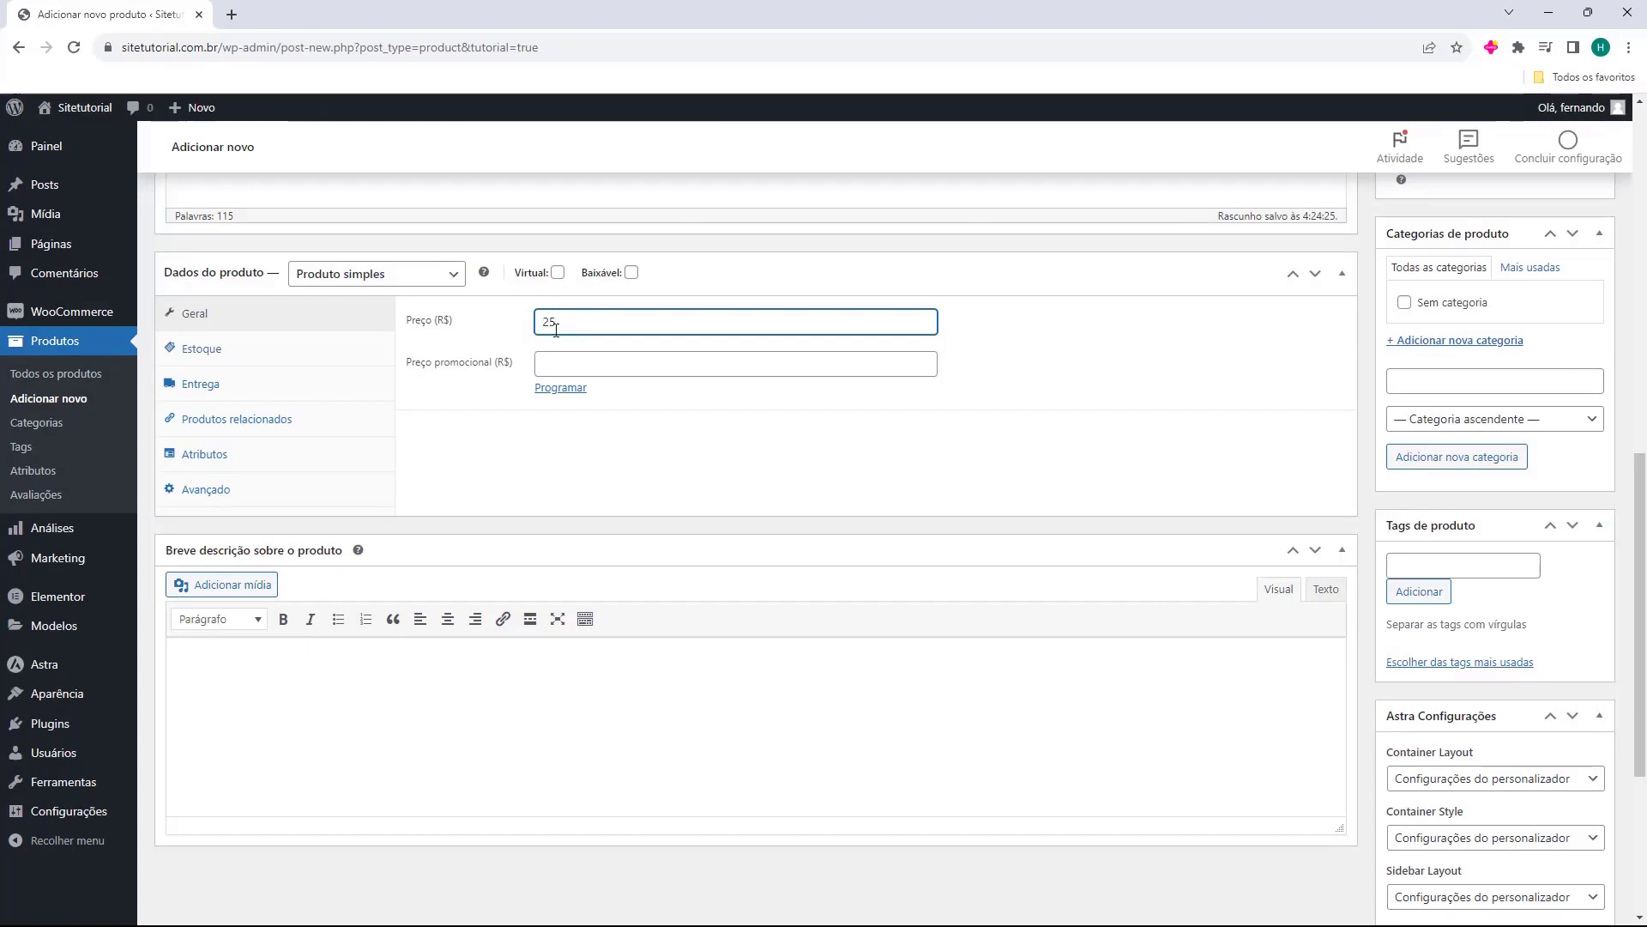
click(455, 342)
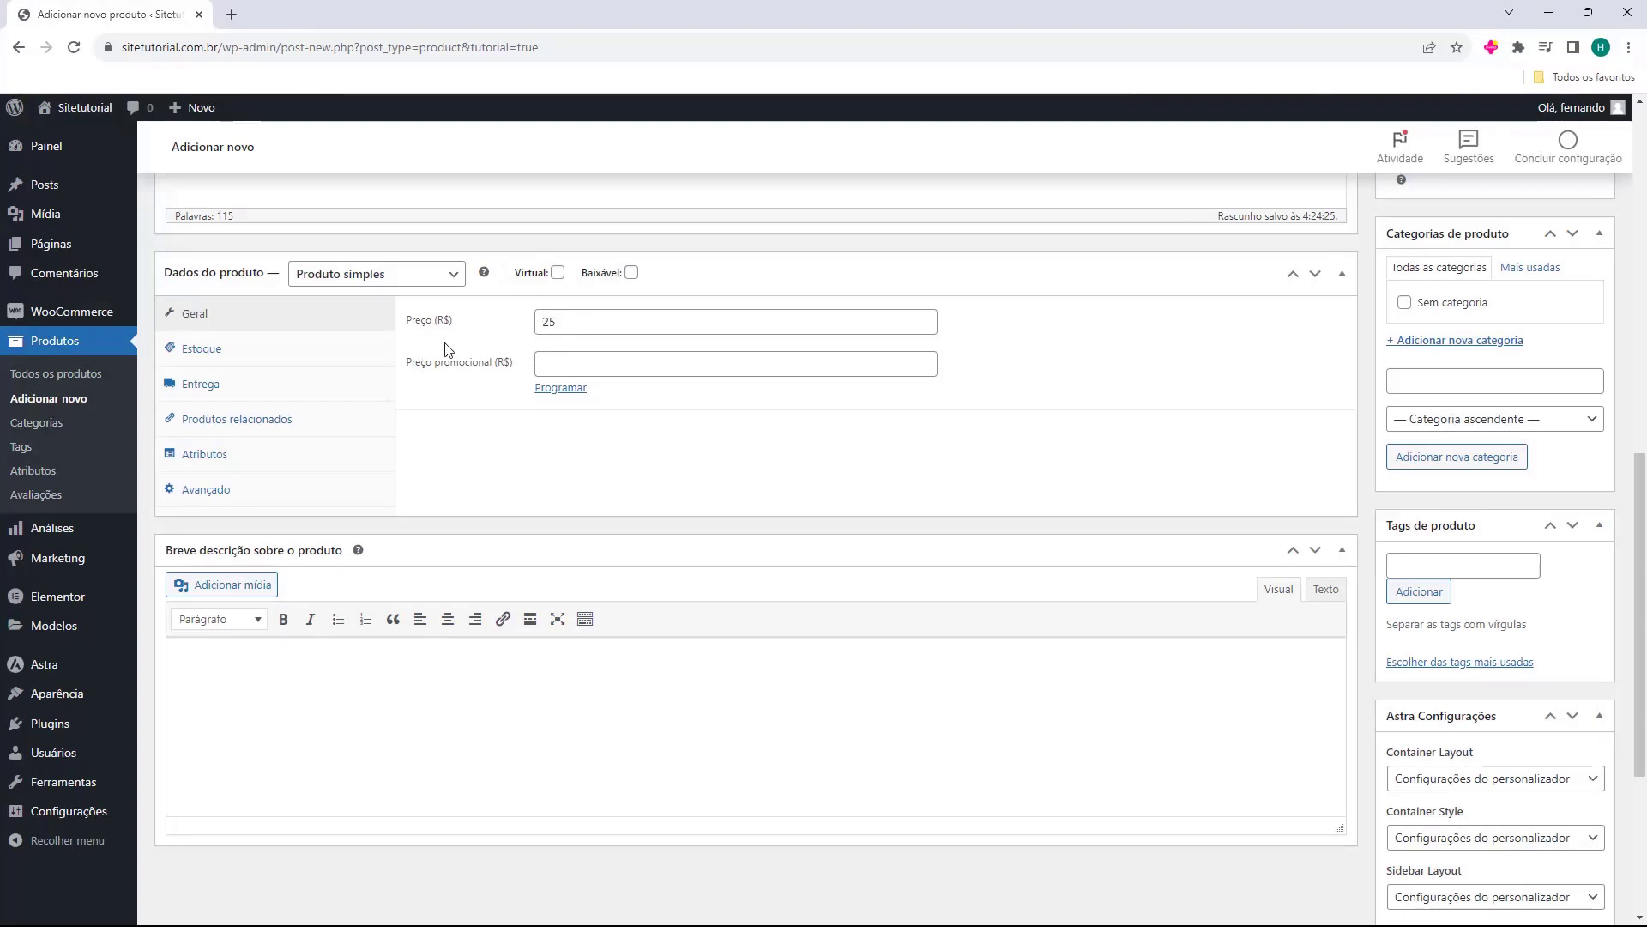
Set the product's regular price to R$ 50 and its promotional price to R$ 25
double_click(527, 323)
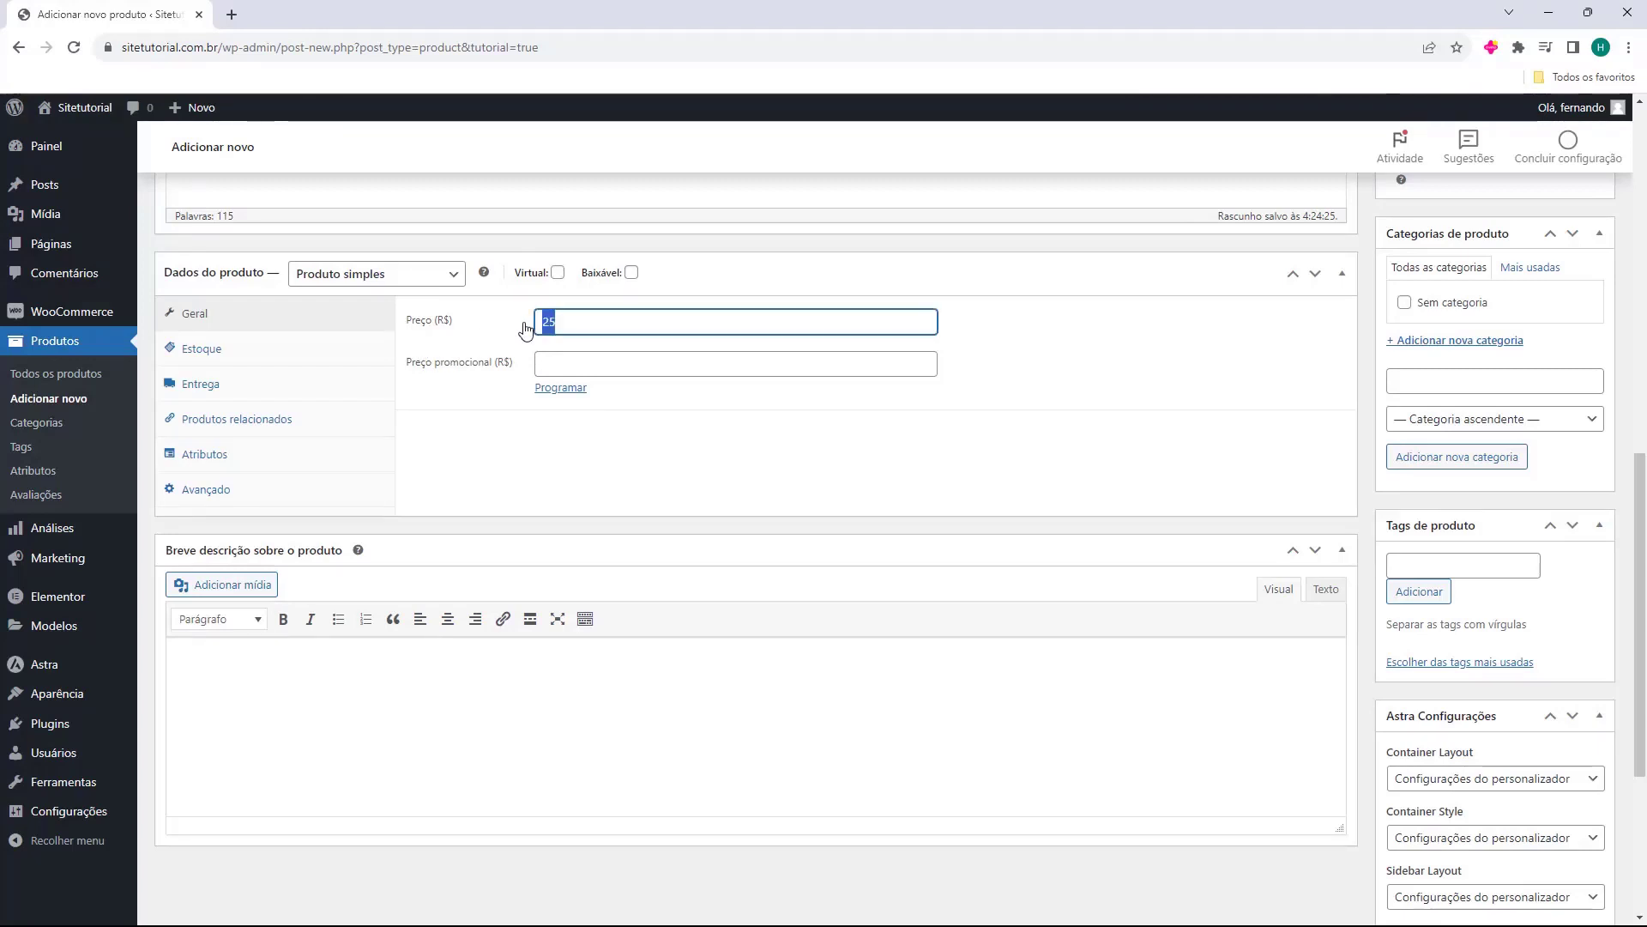
text(50)
click(494, 349)
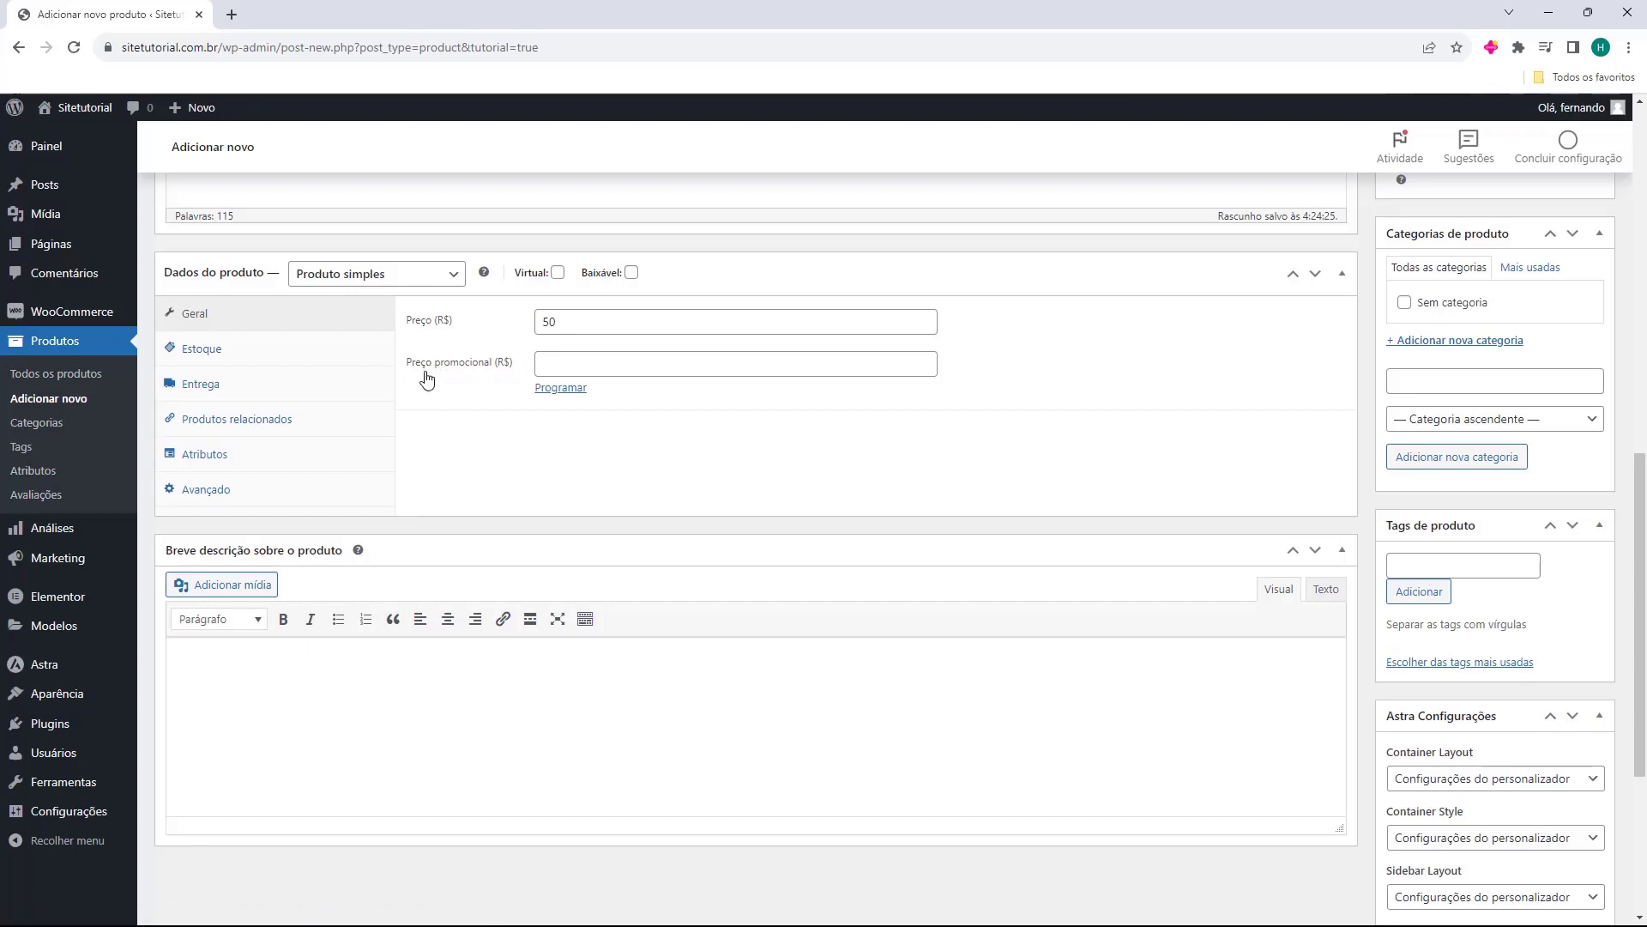
click(544, 363)
text(25)
click(481, 393)
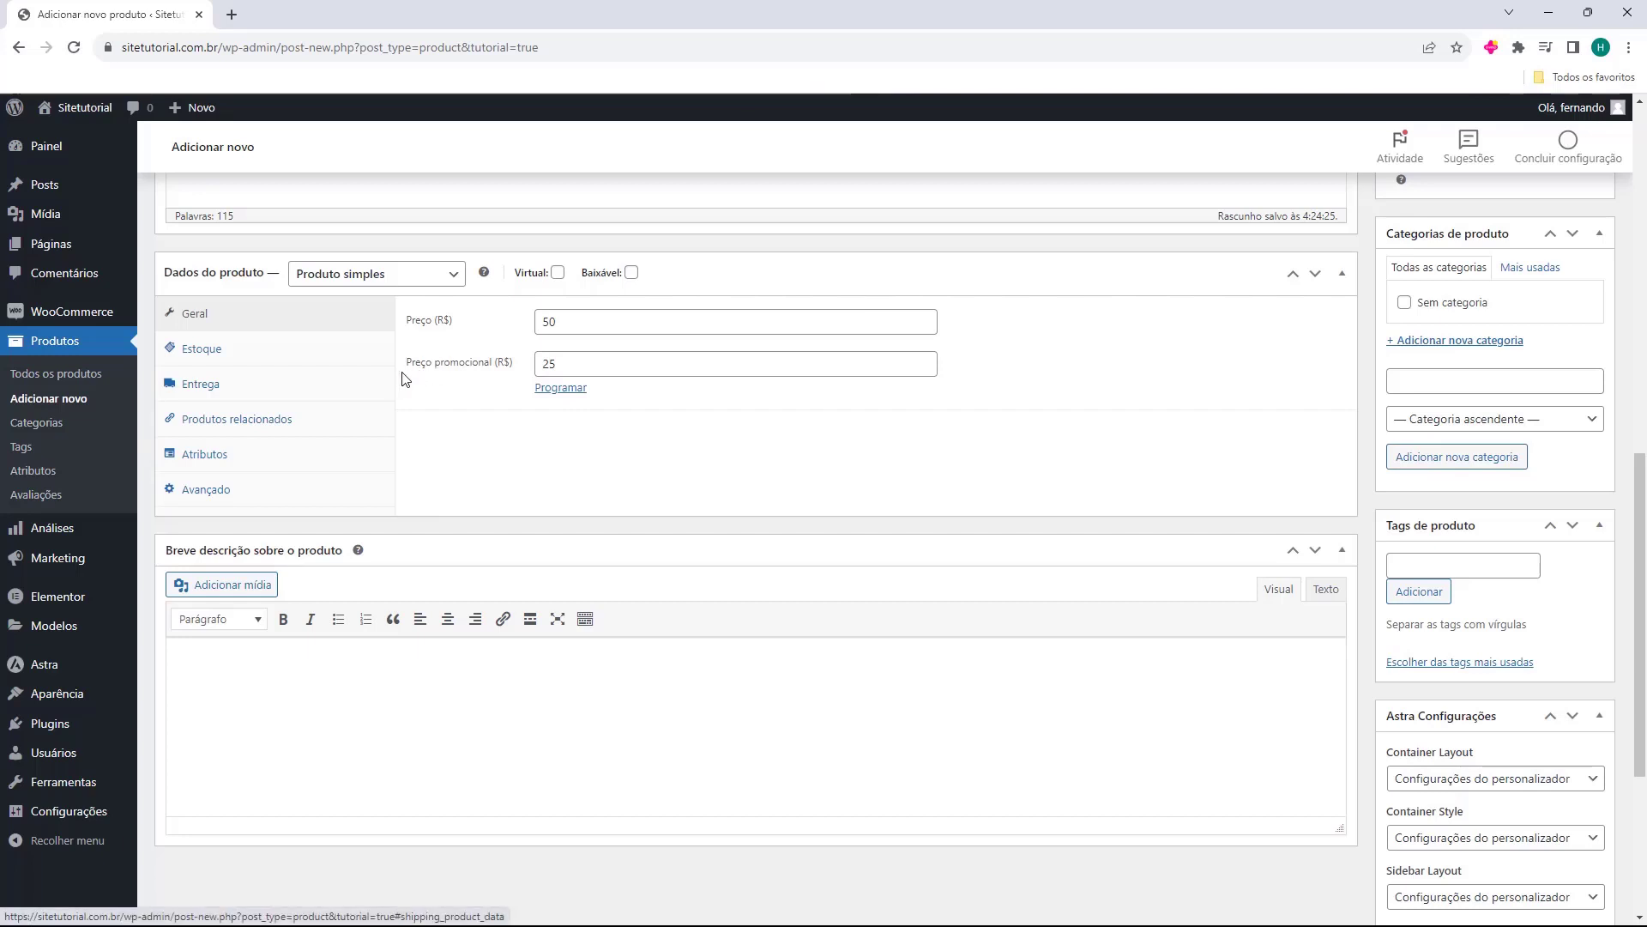
Try scheduling dates for the promotional price and cancel the scheduling again without entering any date
drag(519, 379, 441, 383)
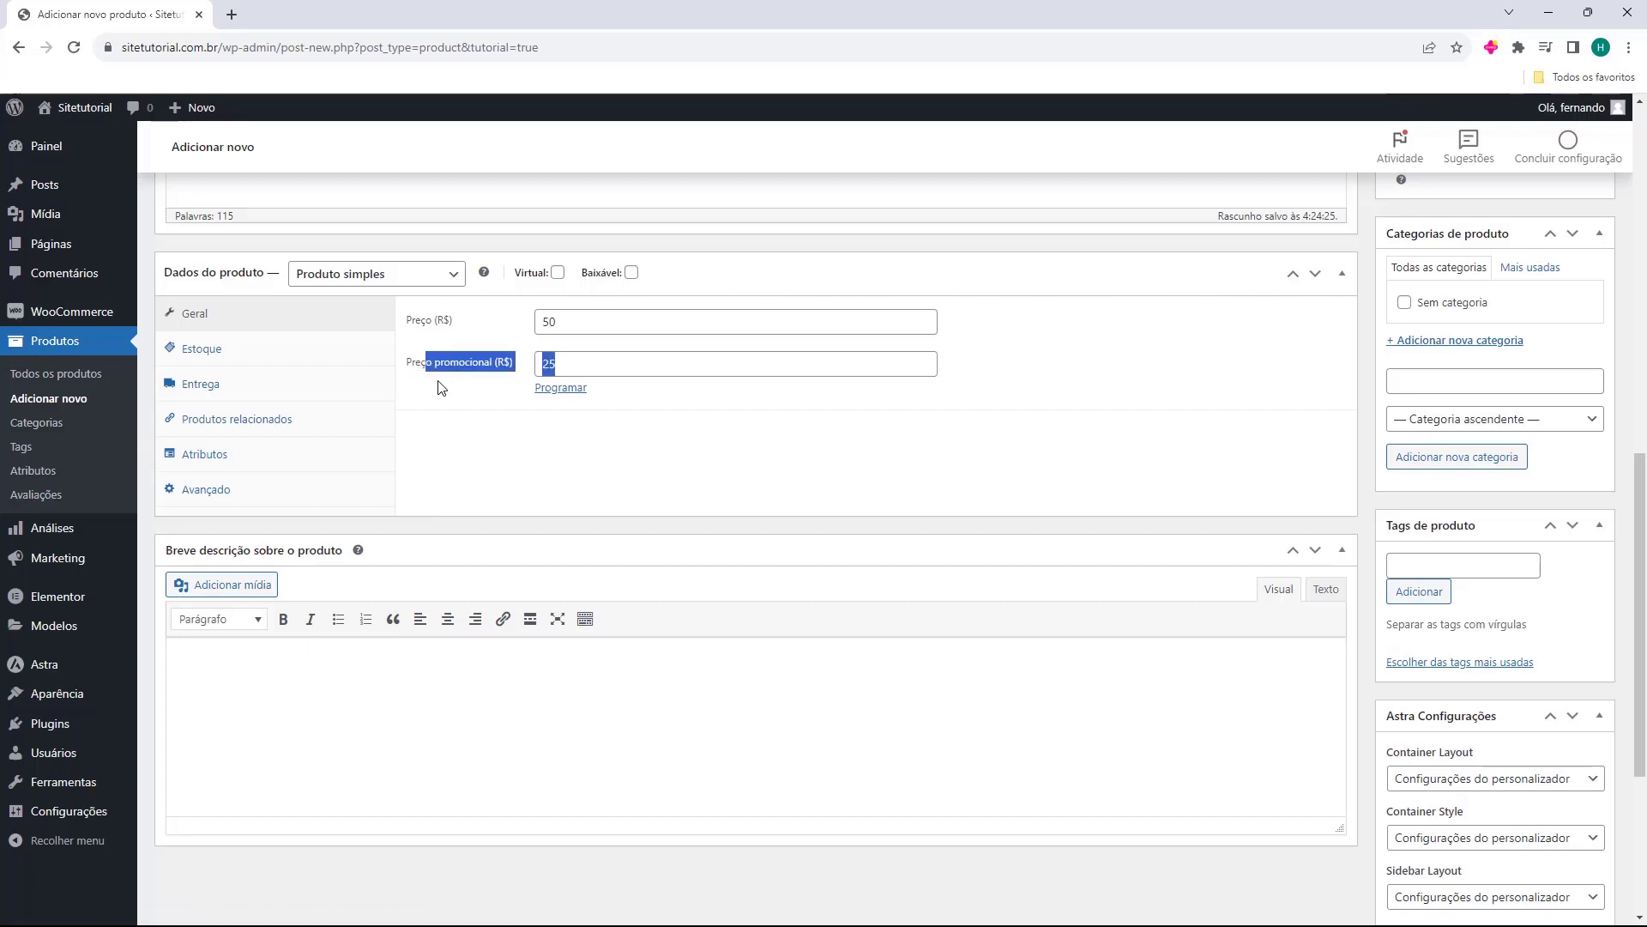
click(463, 391)
click(560, 387)
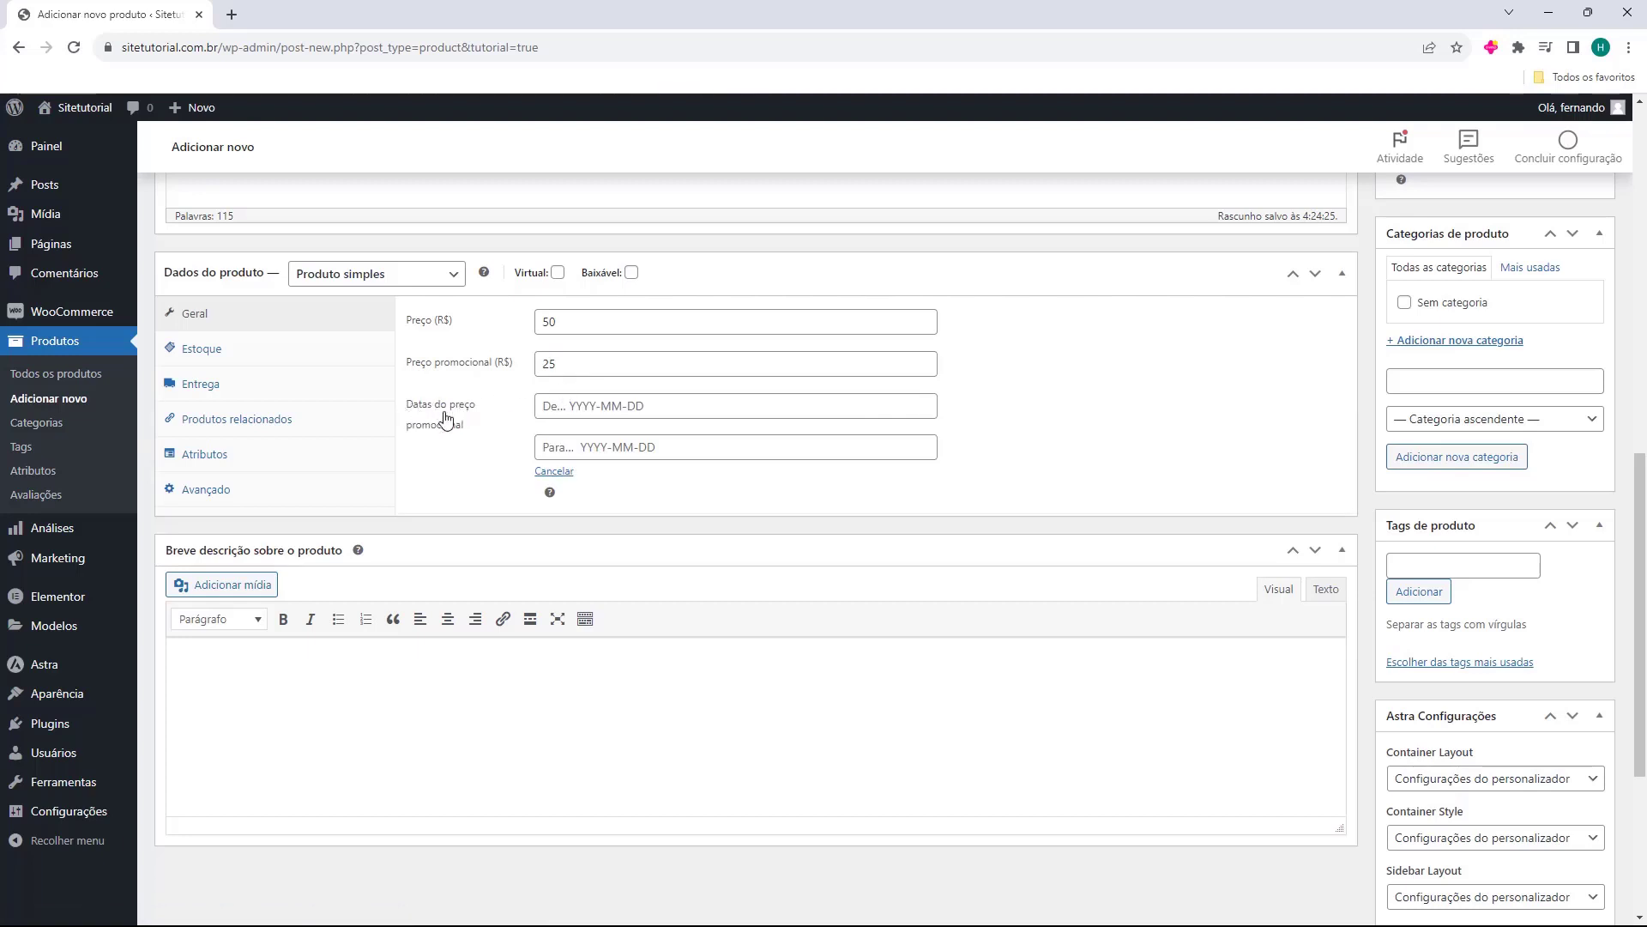
click(546, 408)
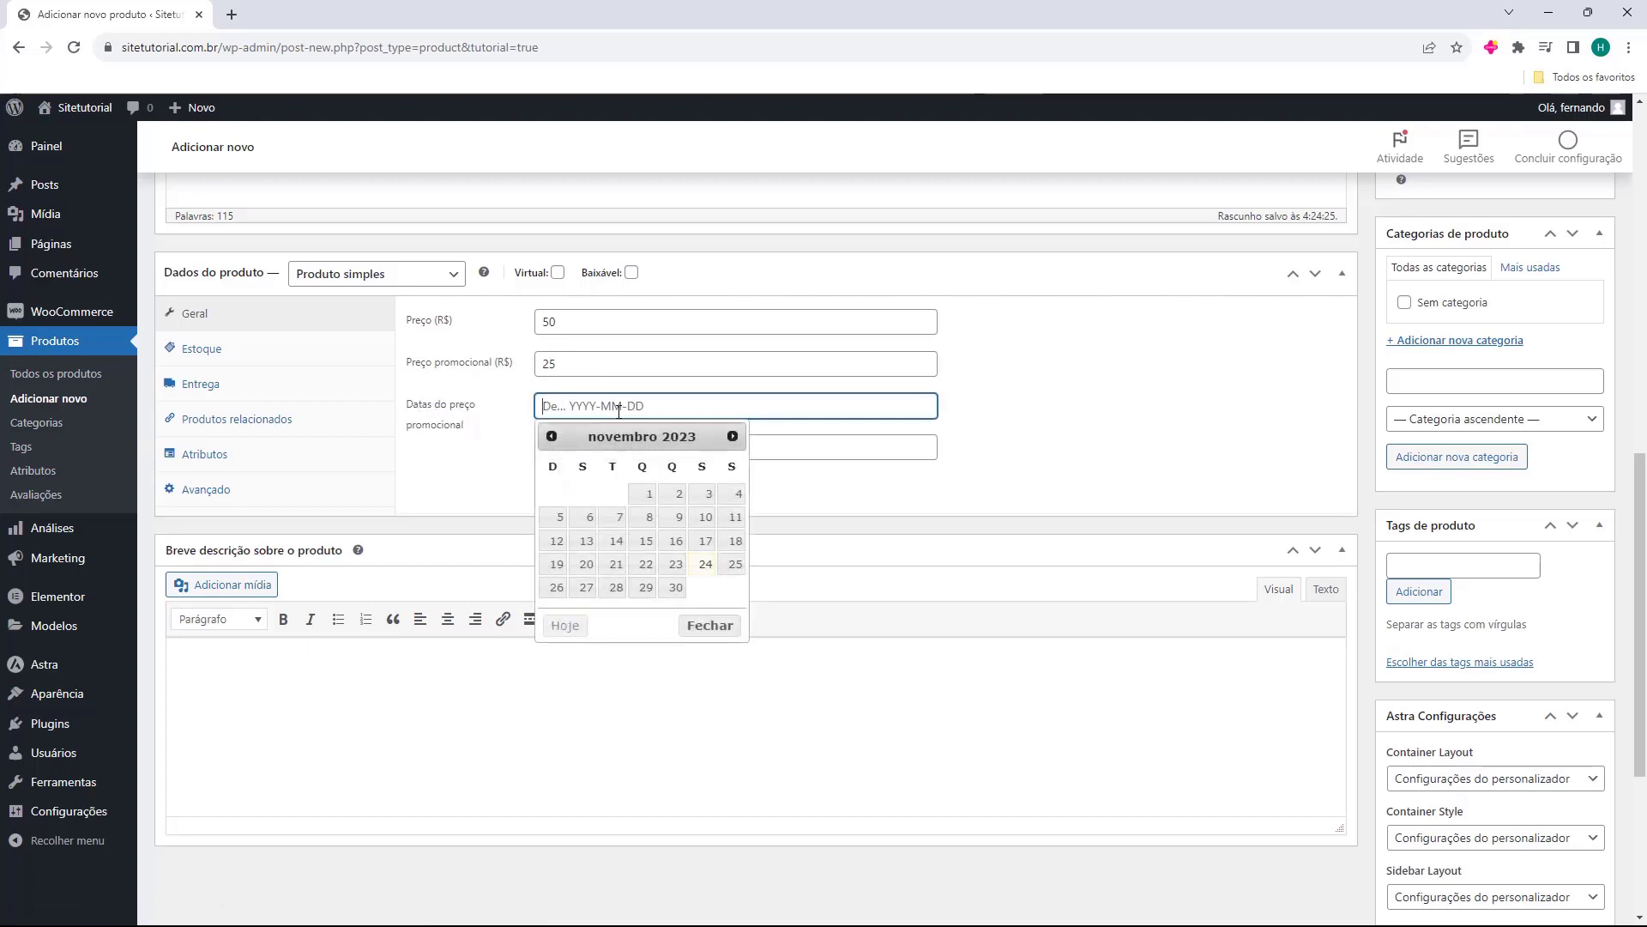
click(525, 414)
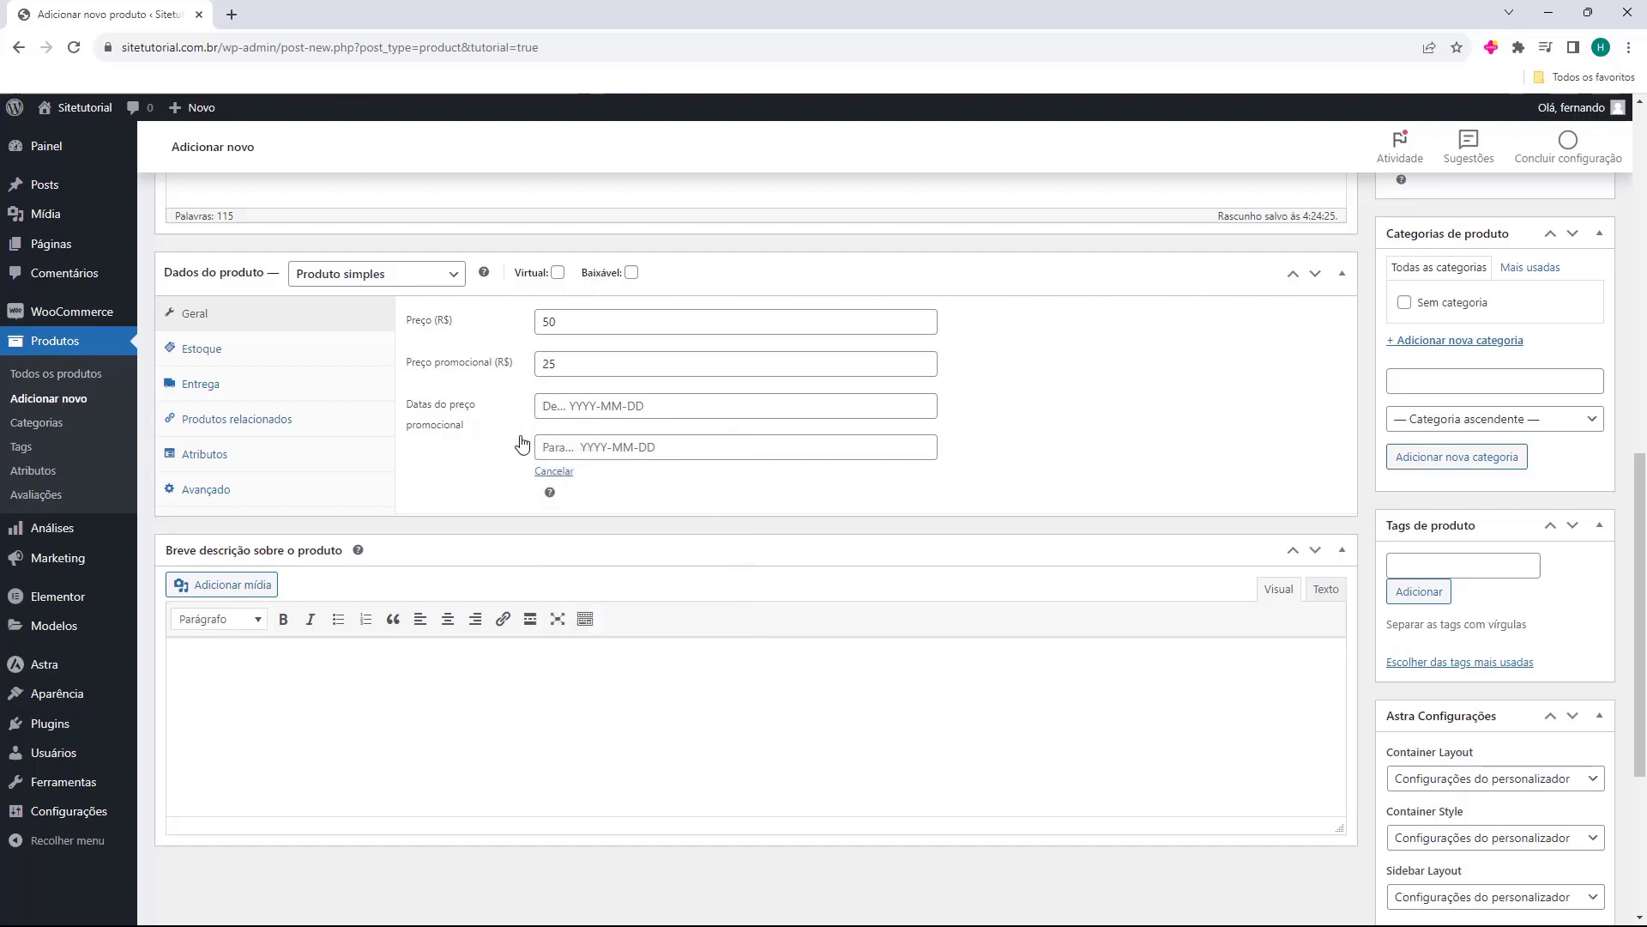
click(553, 472)
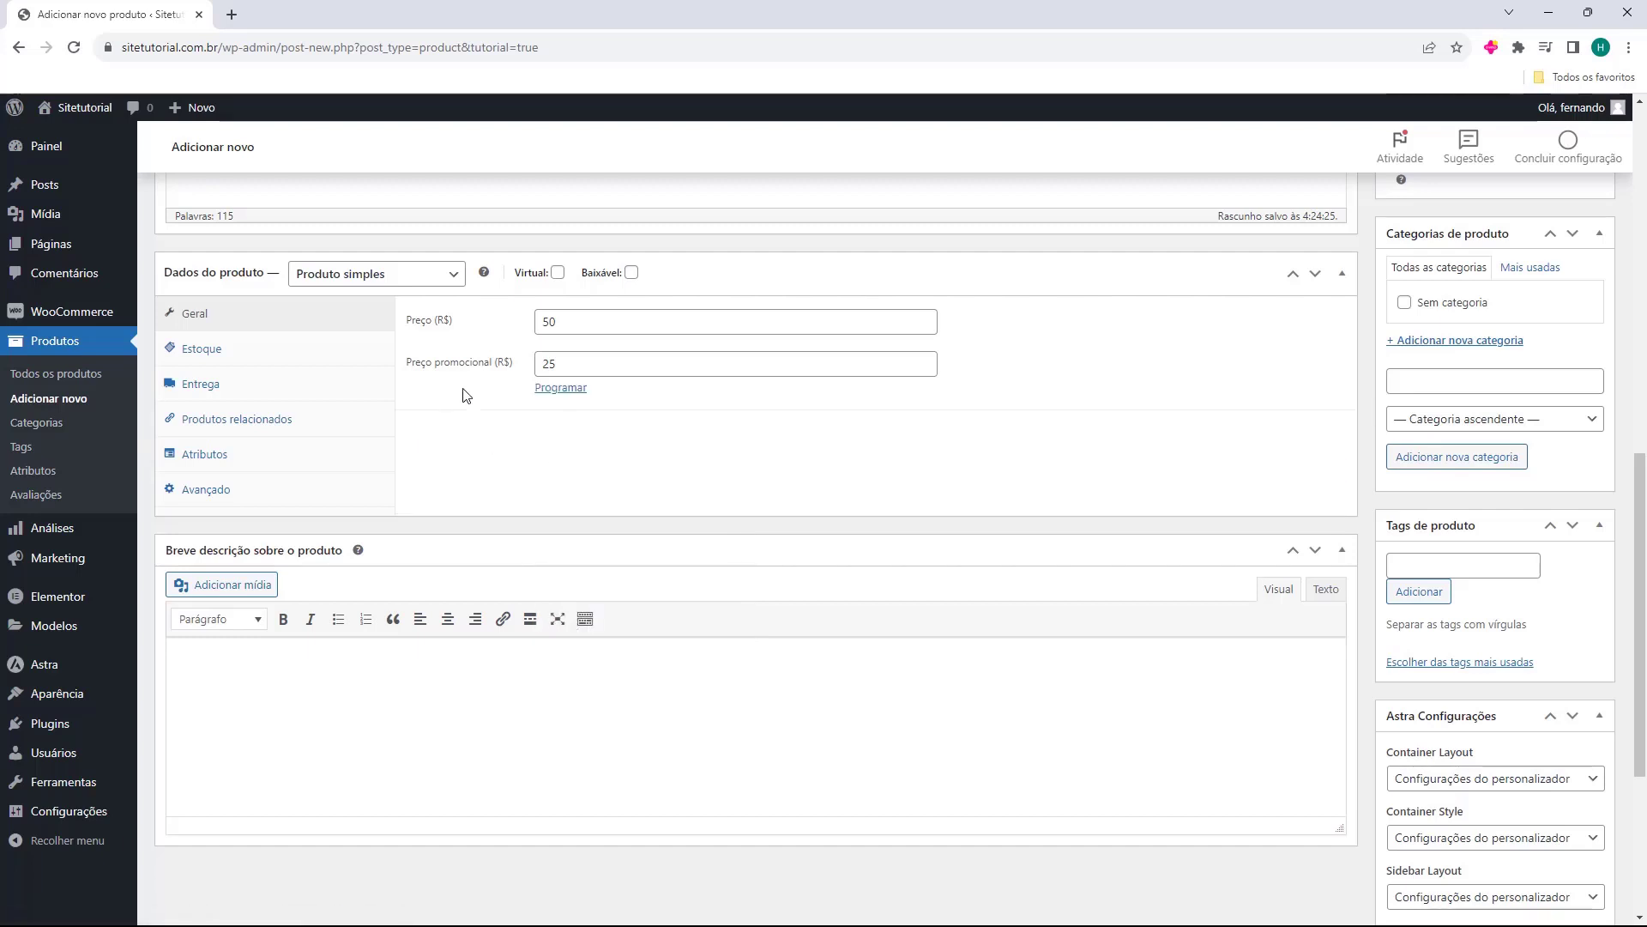
Clear the product's promotional price and set its regular price to R$ 25
double_click(567, 367)
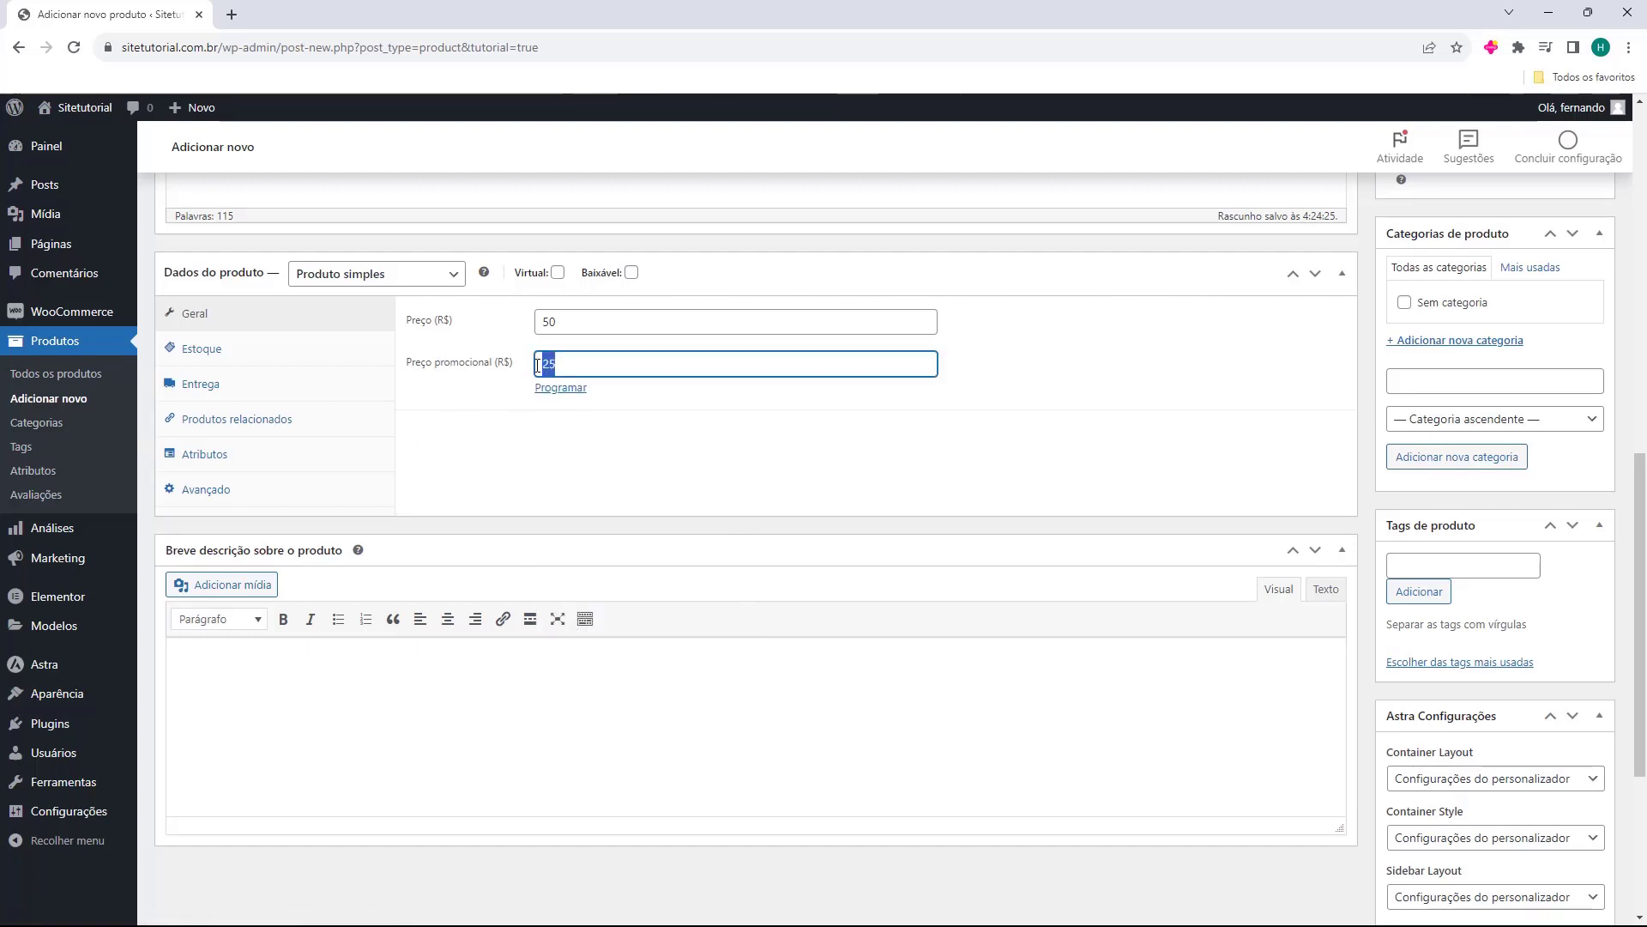
key(BackSpace)
drag(595, 323, 543, 330)
key(BackSpace)
text(2)
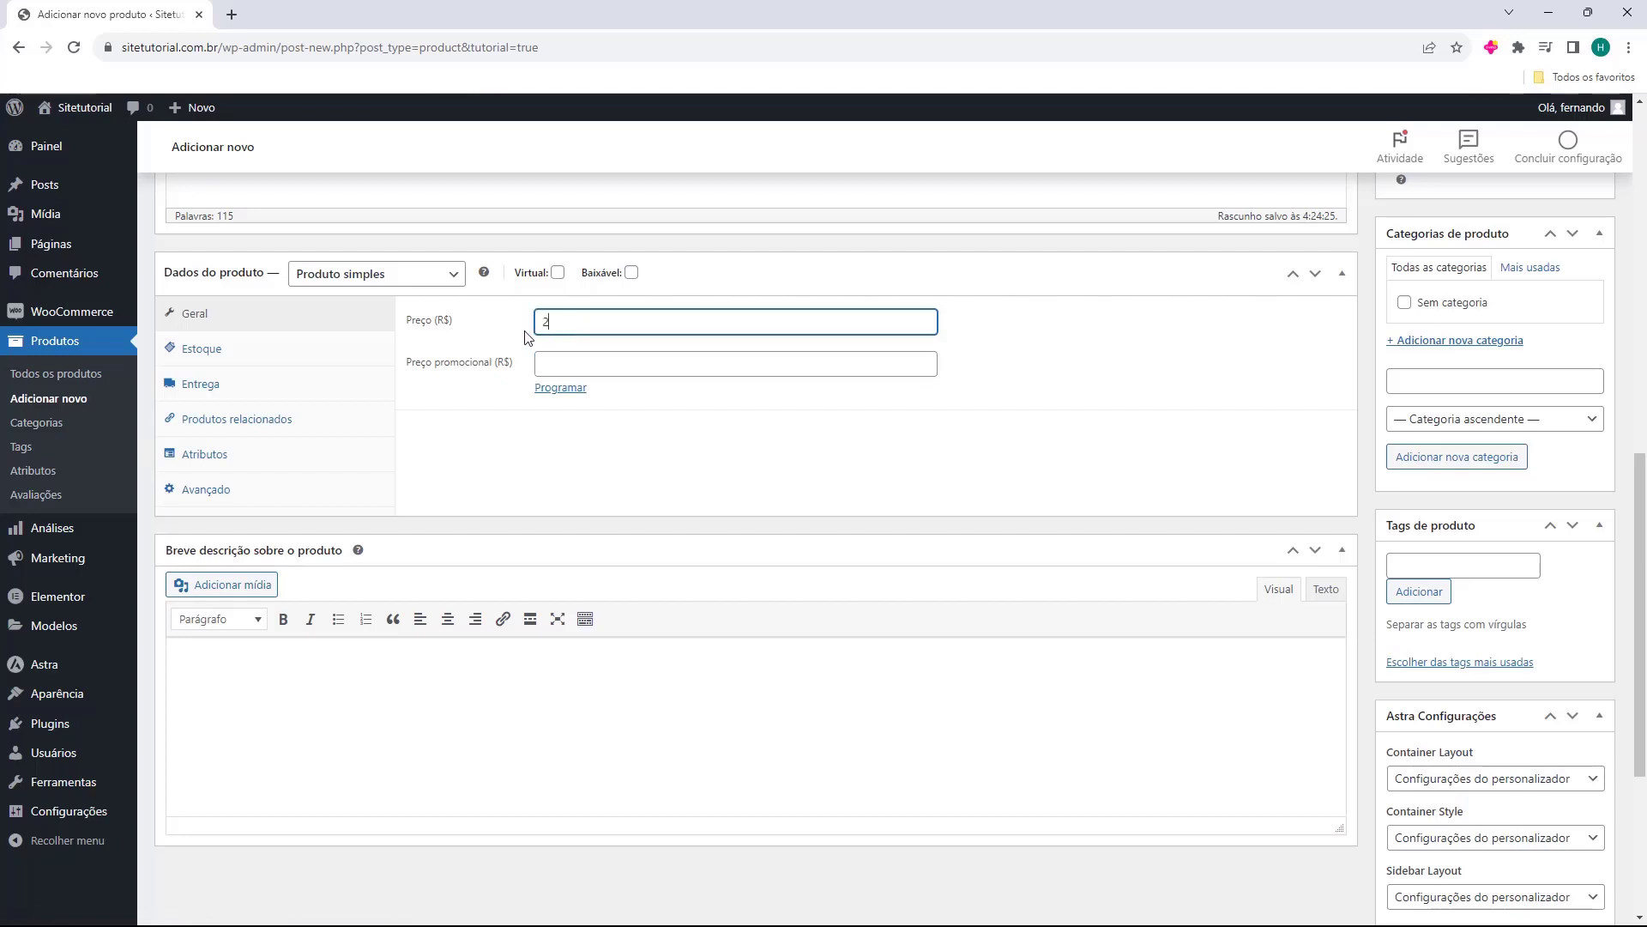
text(5)
click(436, 393)
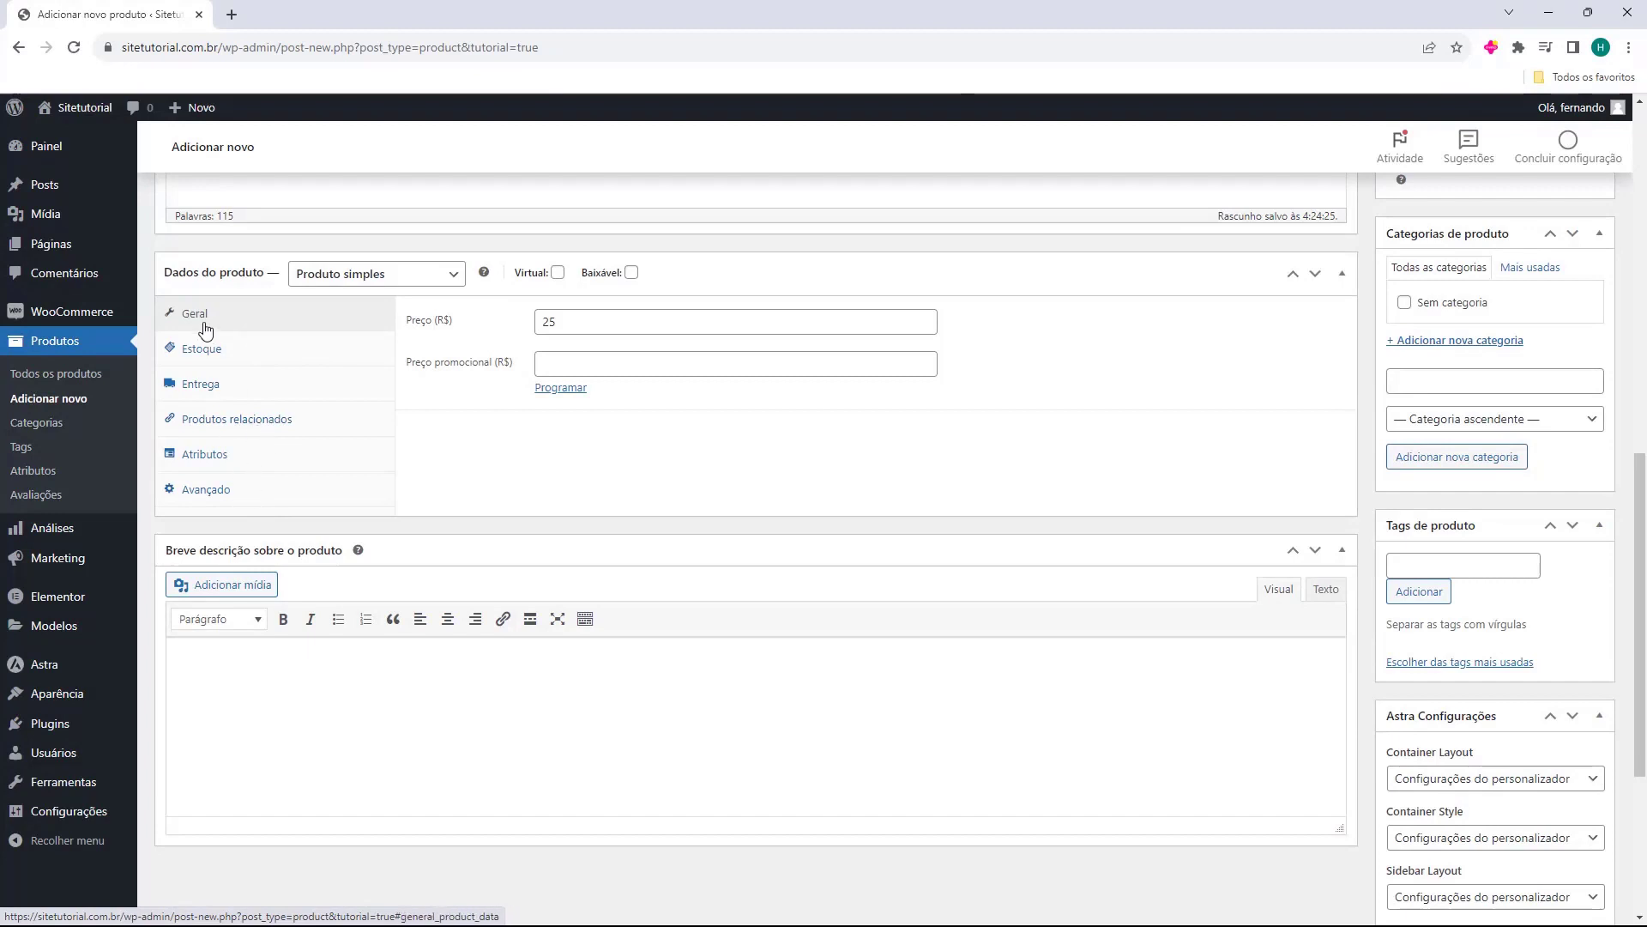
Look through the product's stock, shipping, related products, attributes and advanced settings
click(246, 355)
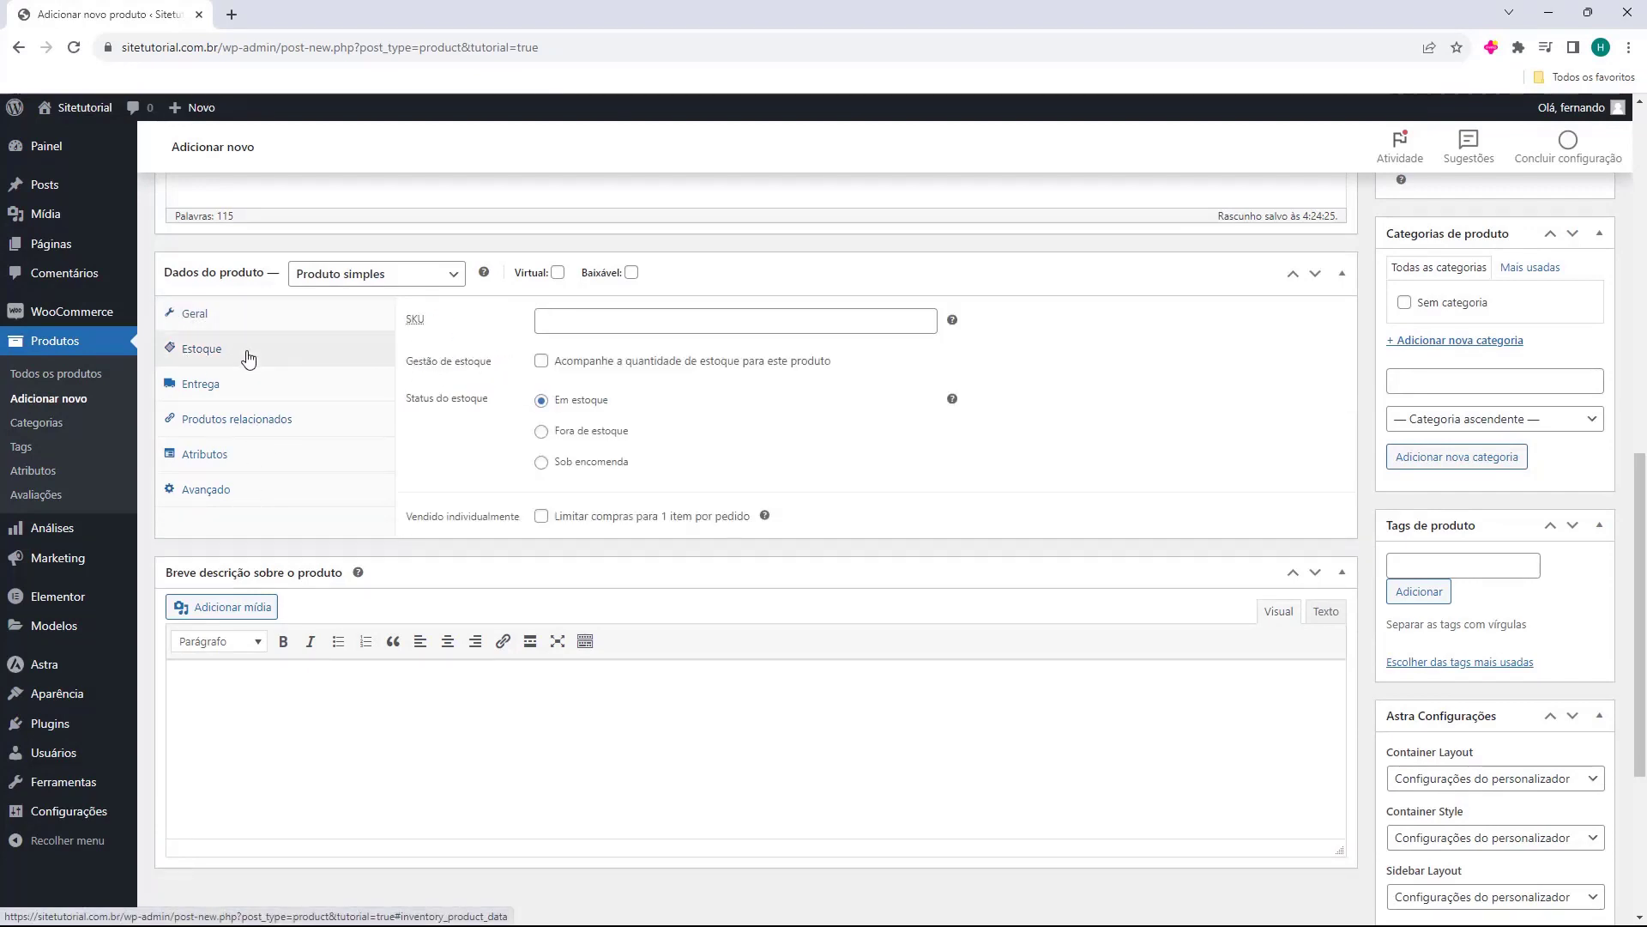
click(206, 384)
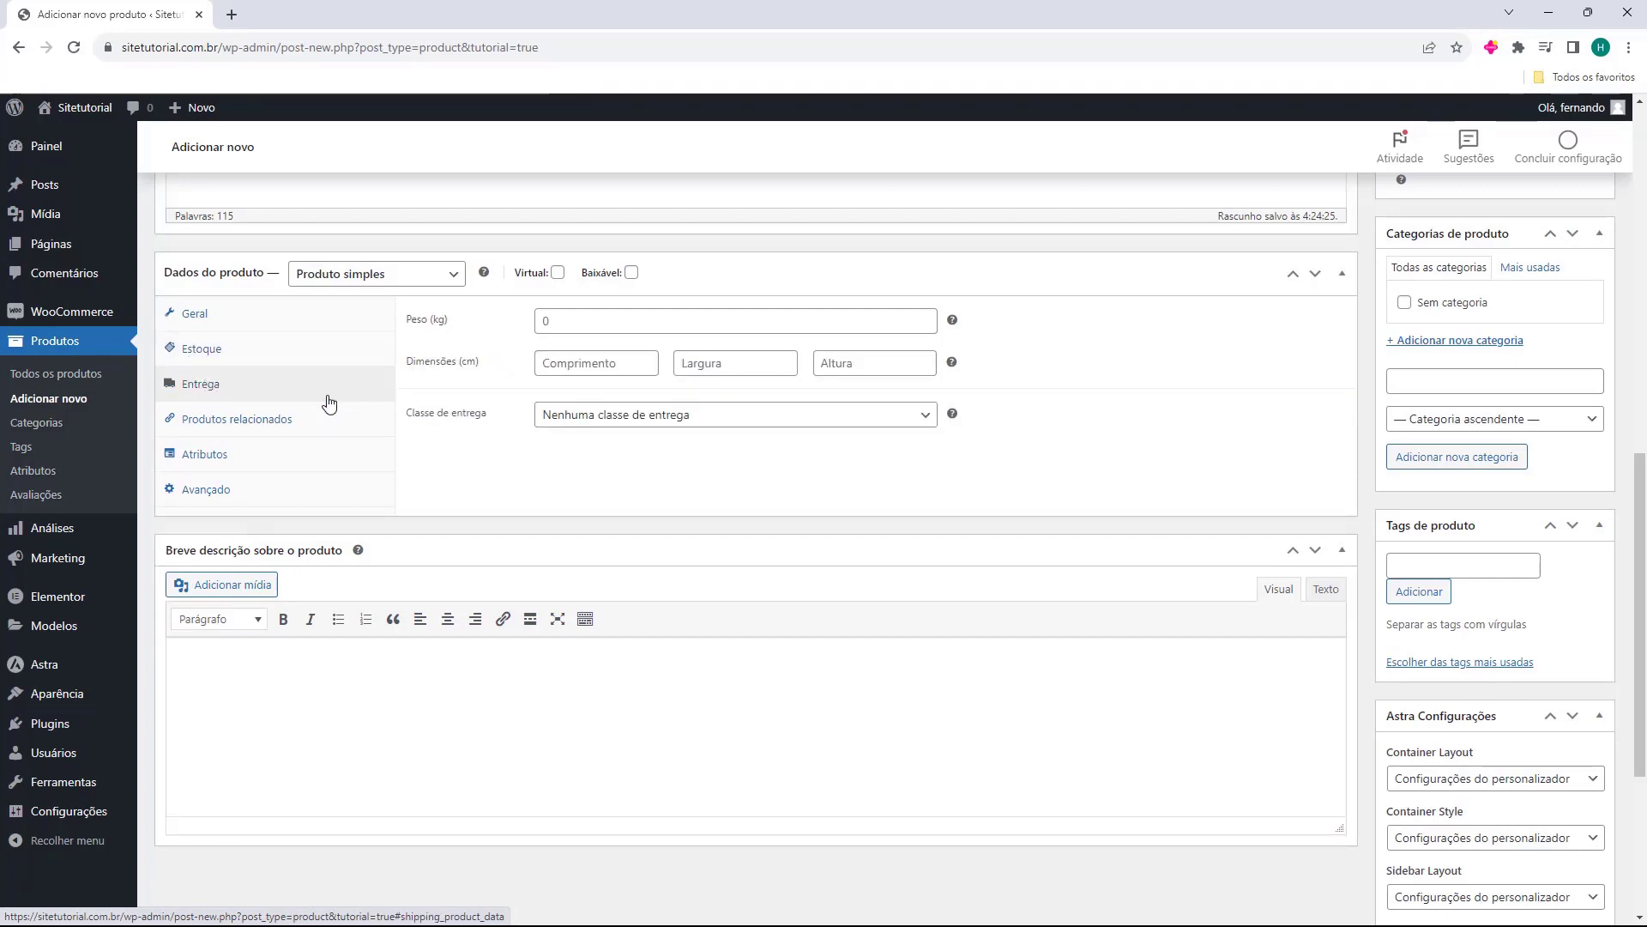
click(230, 433)
click(213, 461)
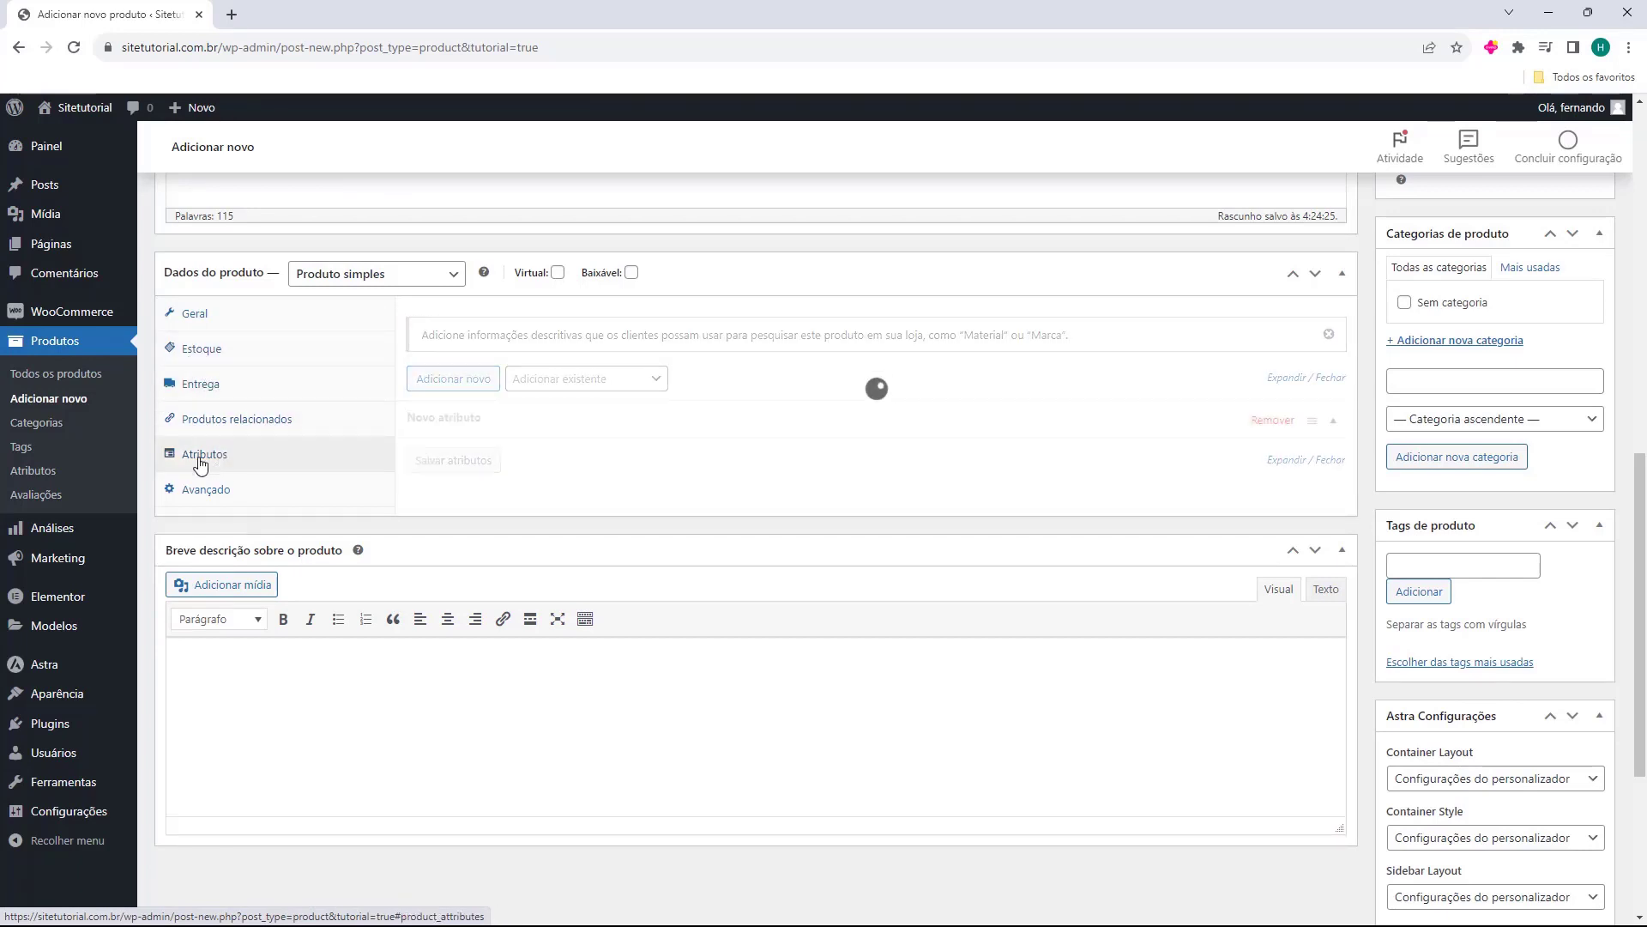
click(249, 490)
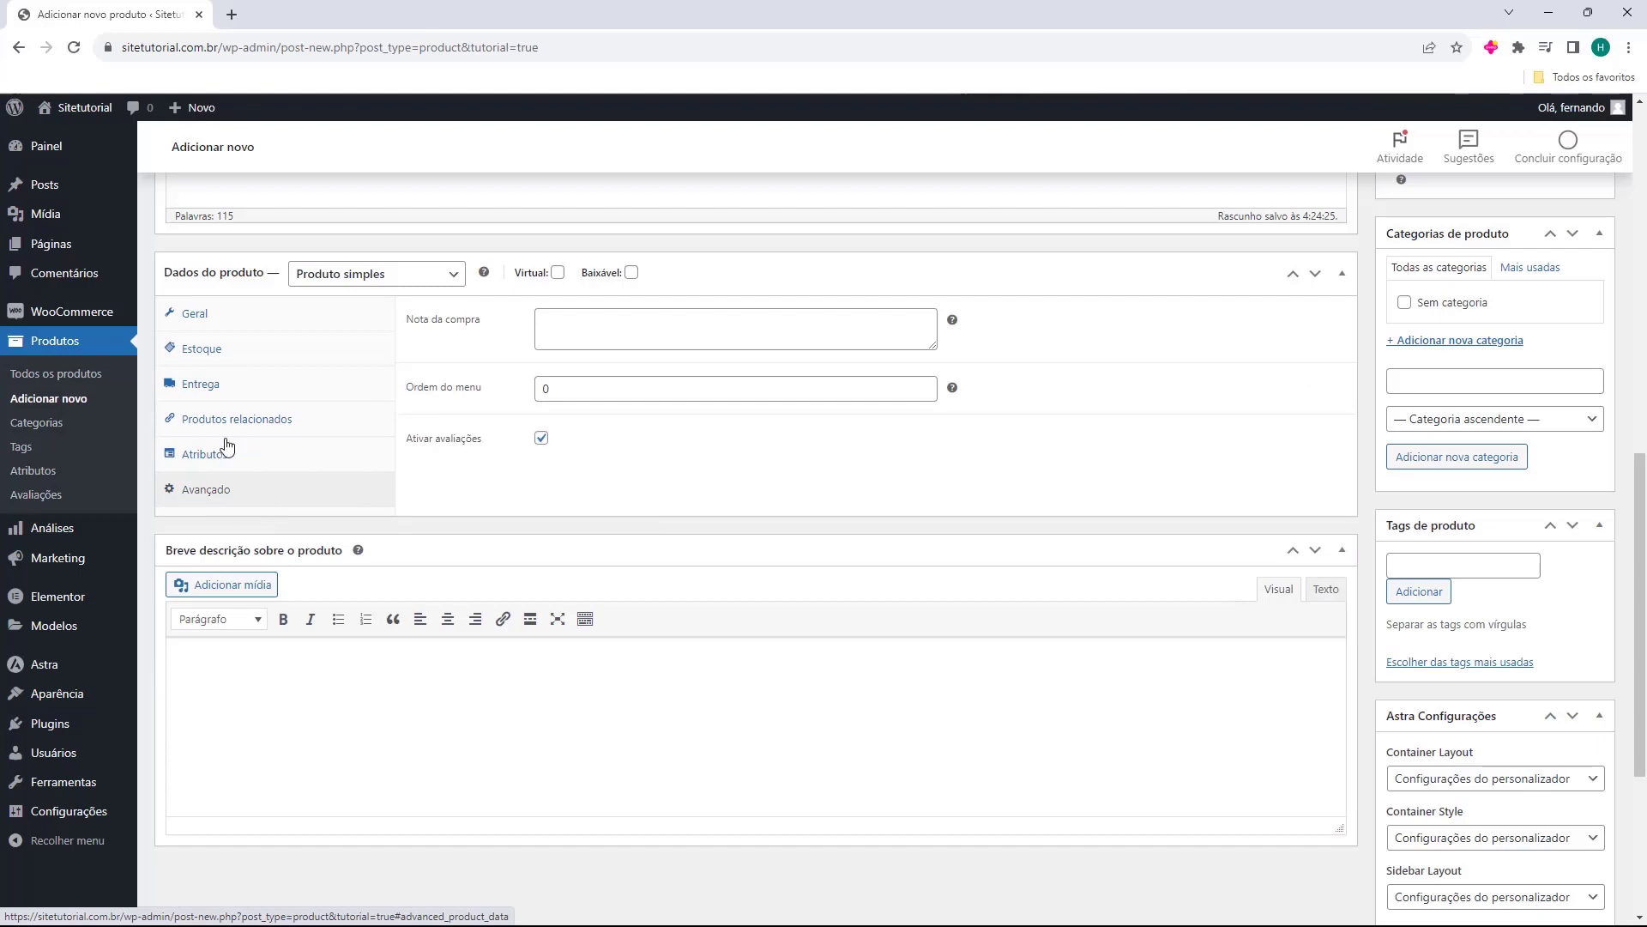
Set the product's SKU to 001 in the stock settings
click(210, 348)
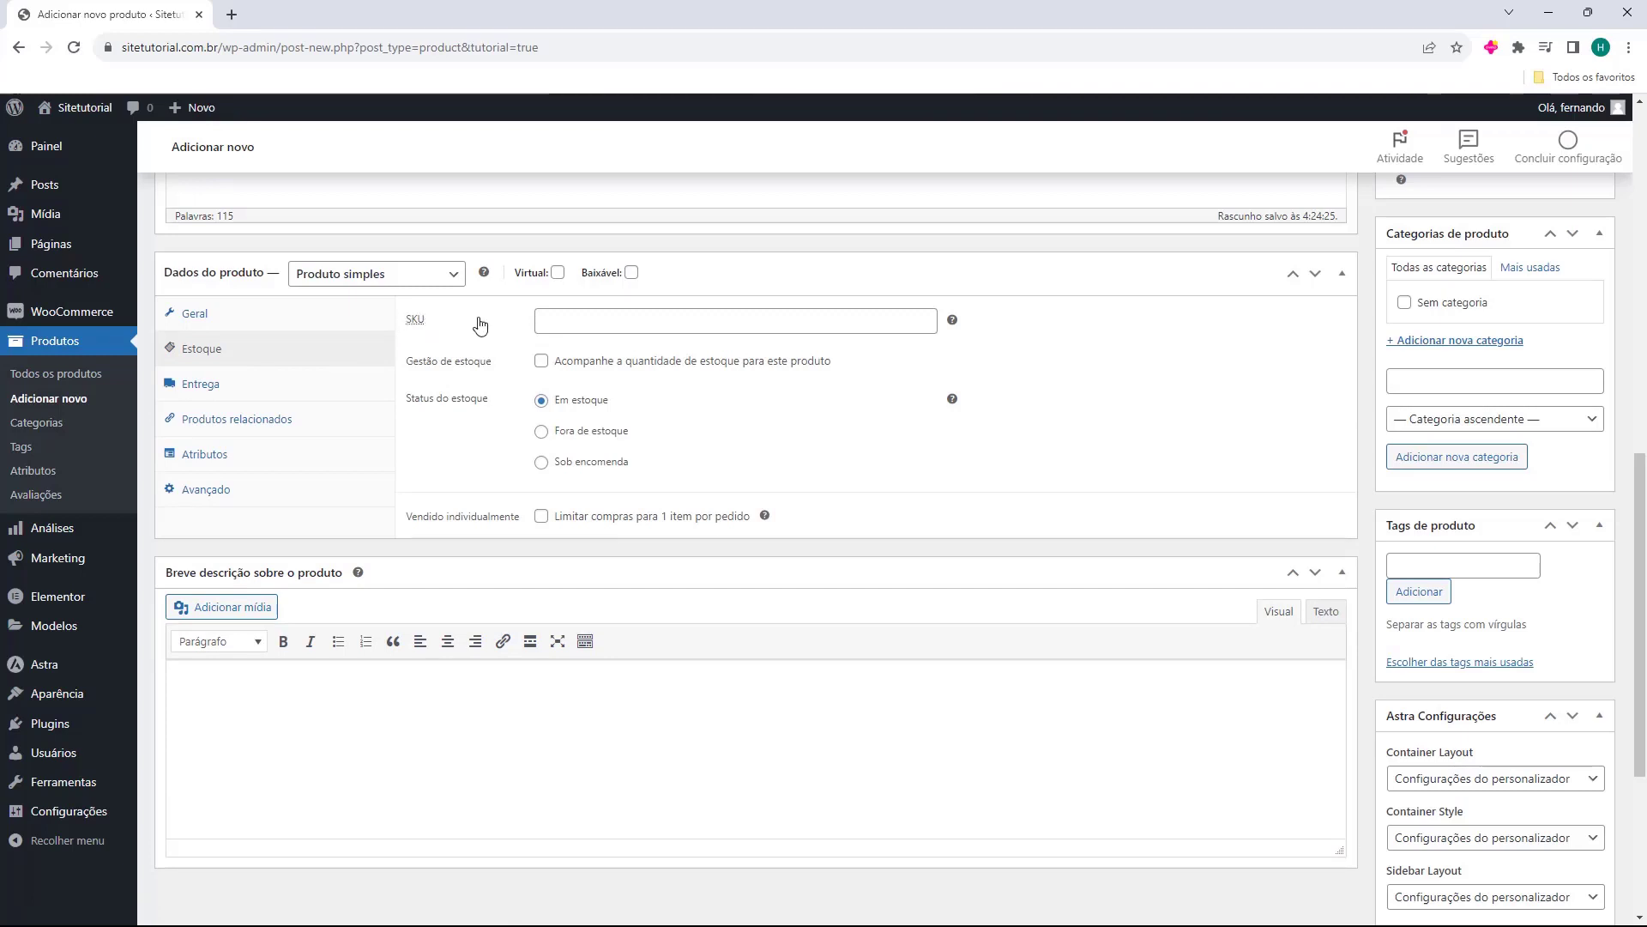
click(554, 323)
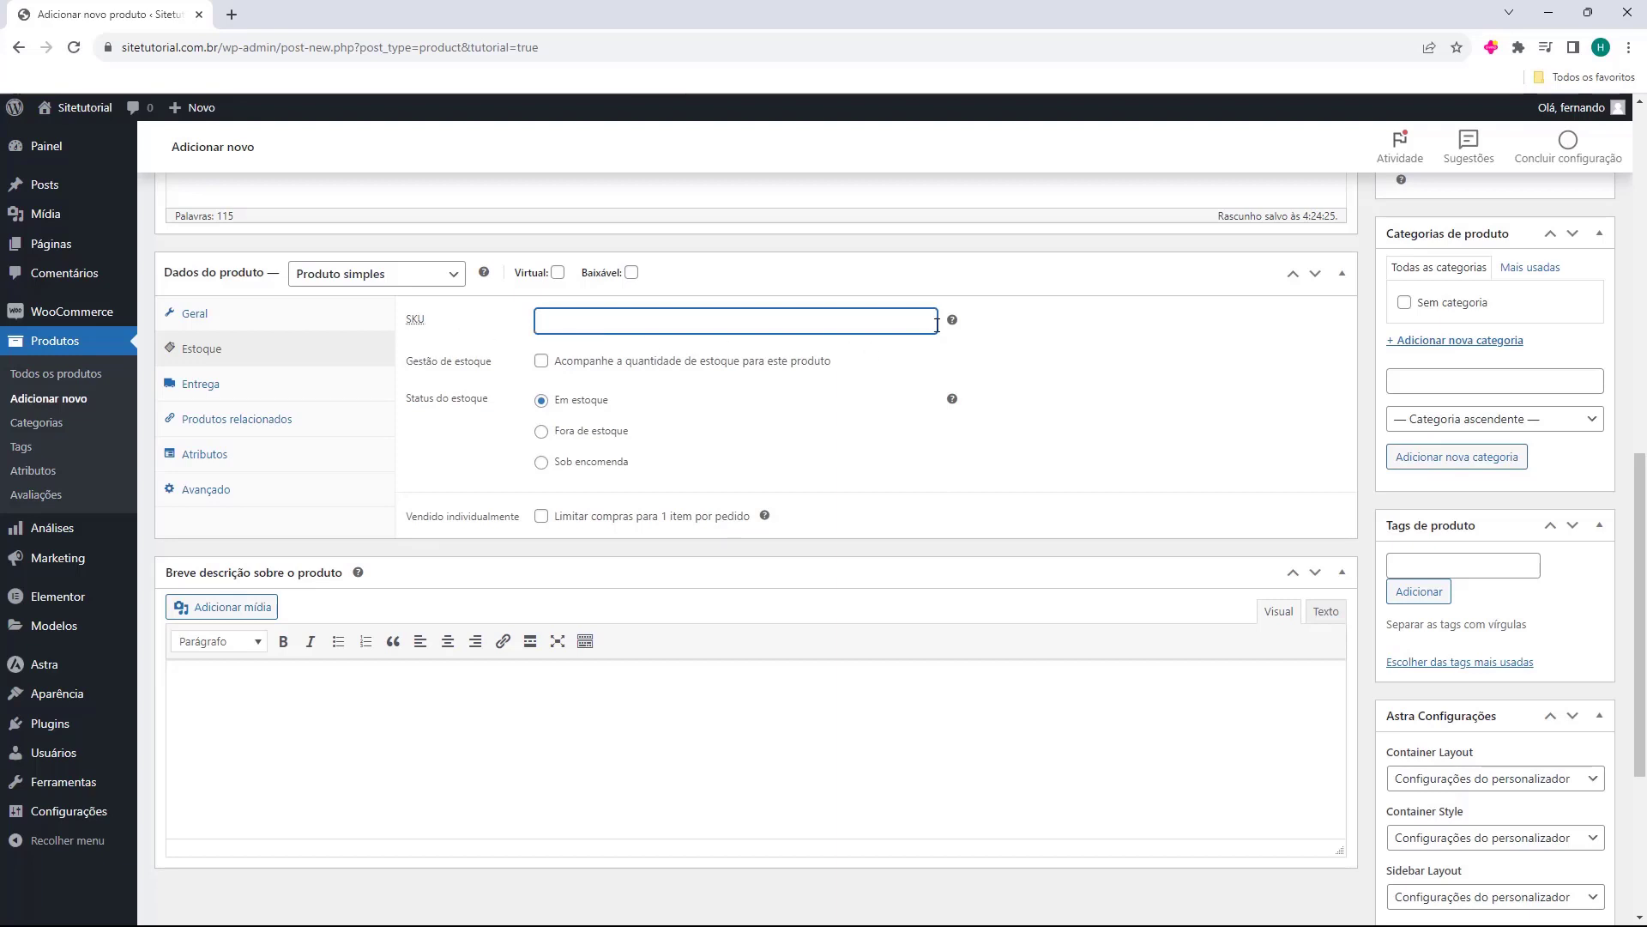
mouse_move(952, 323)
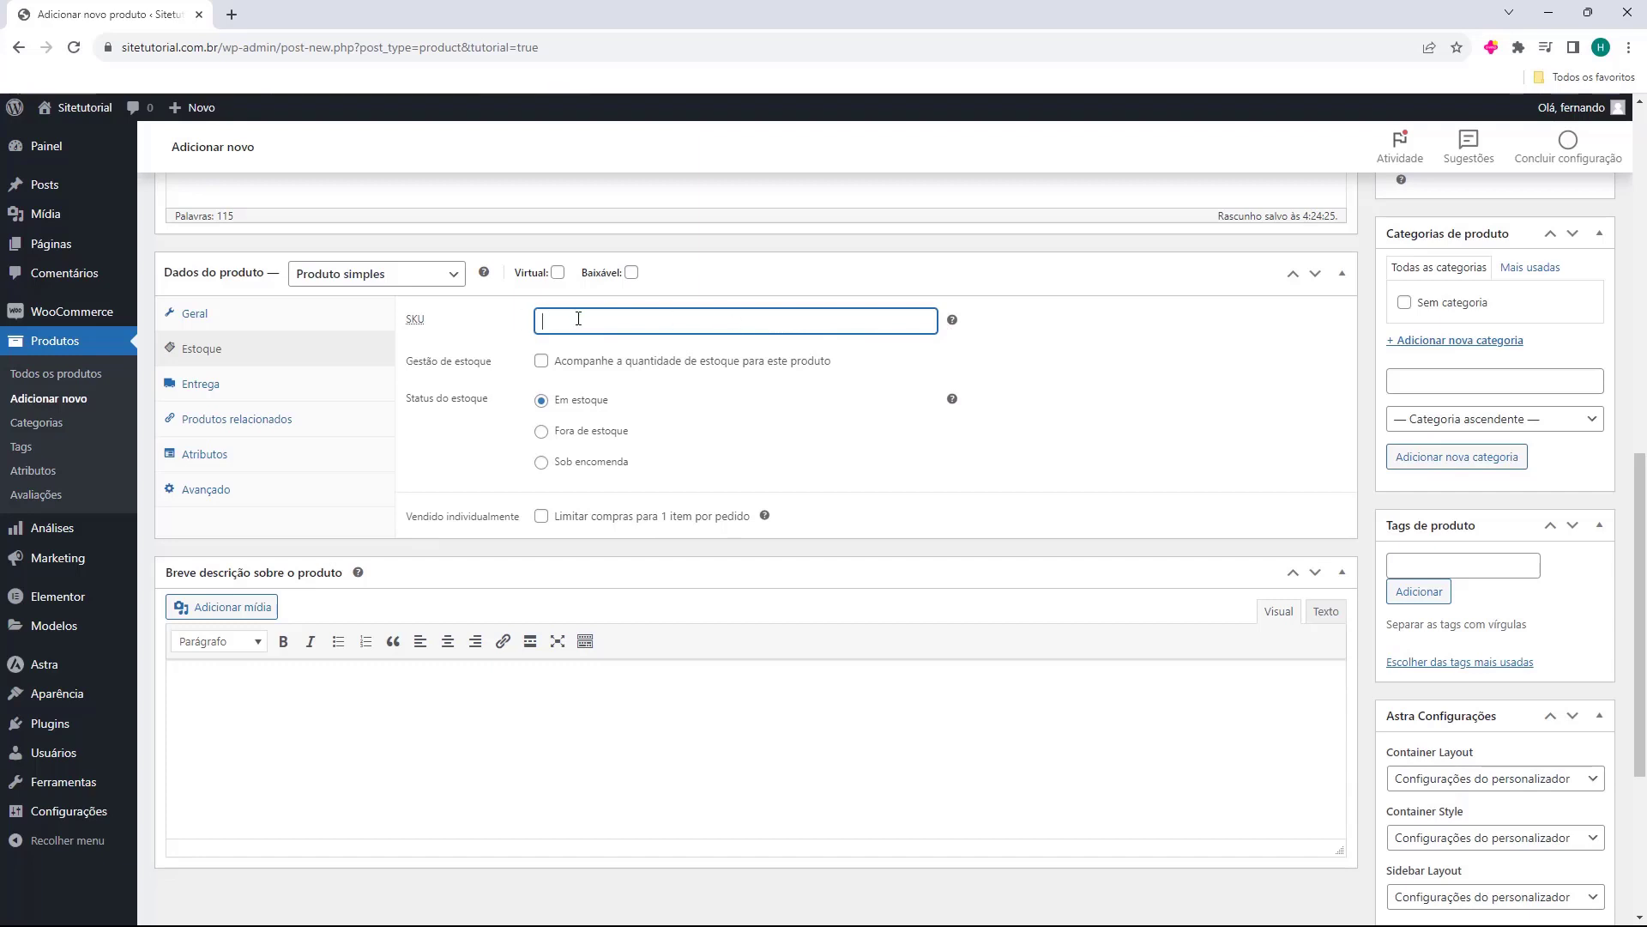
text(001)
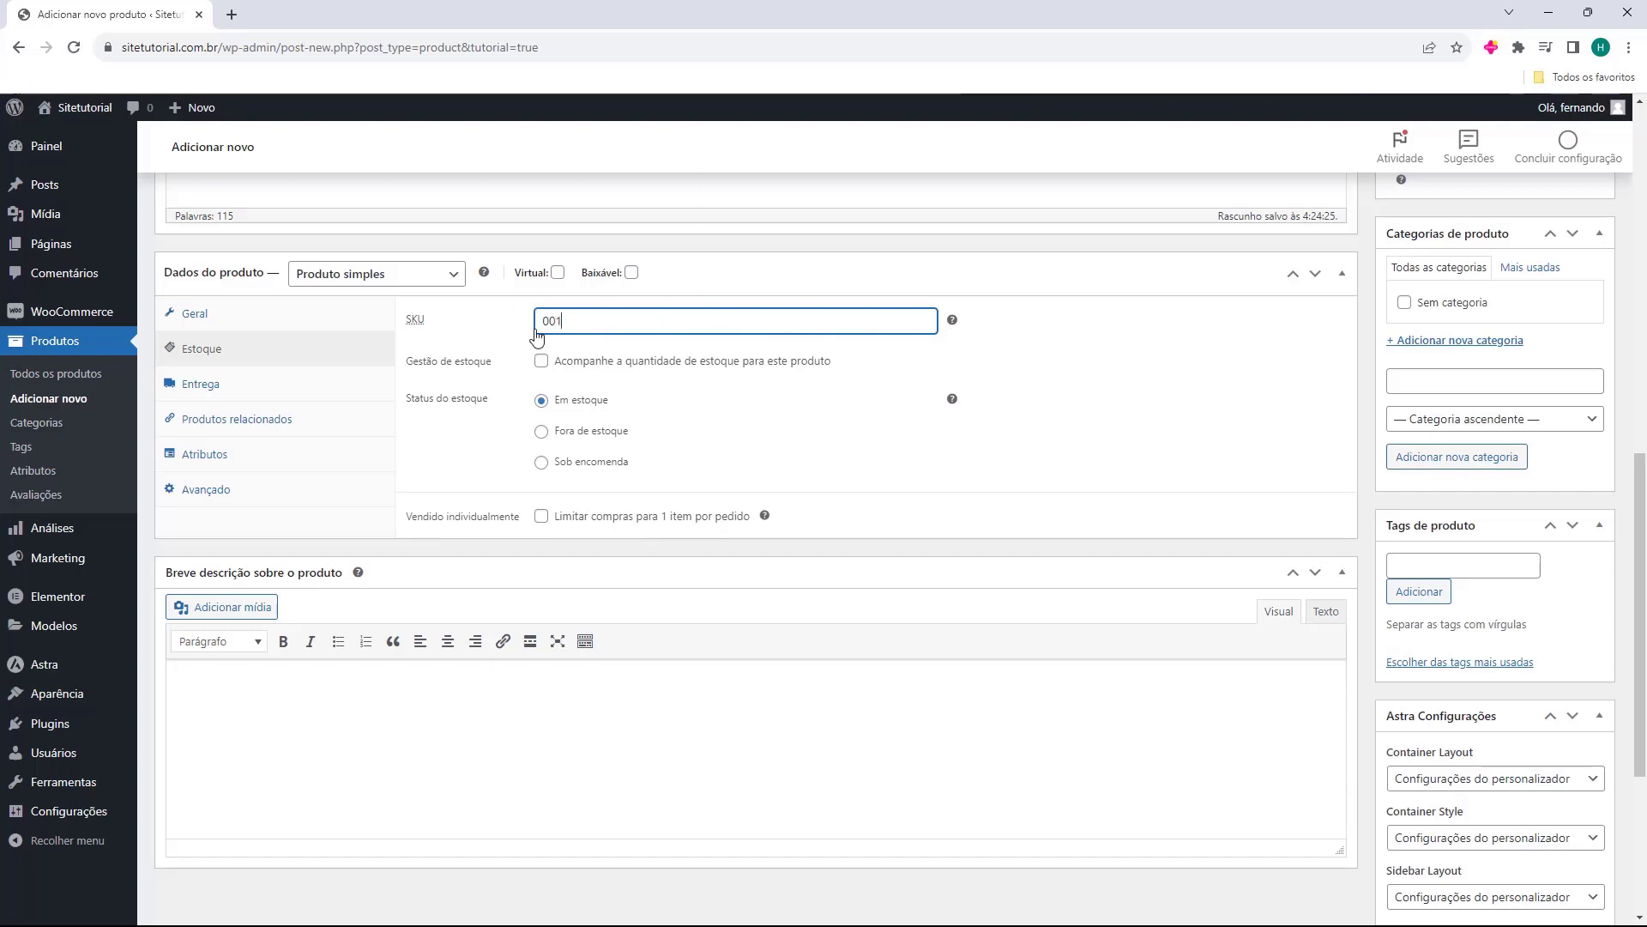
click(457, 349)
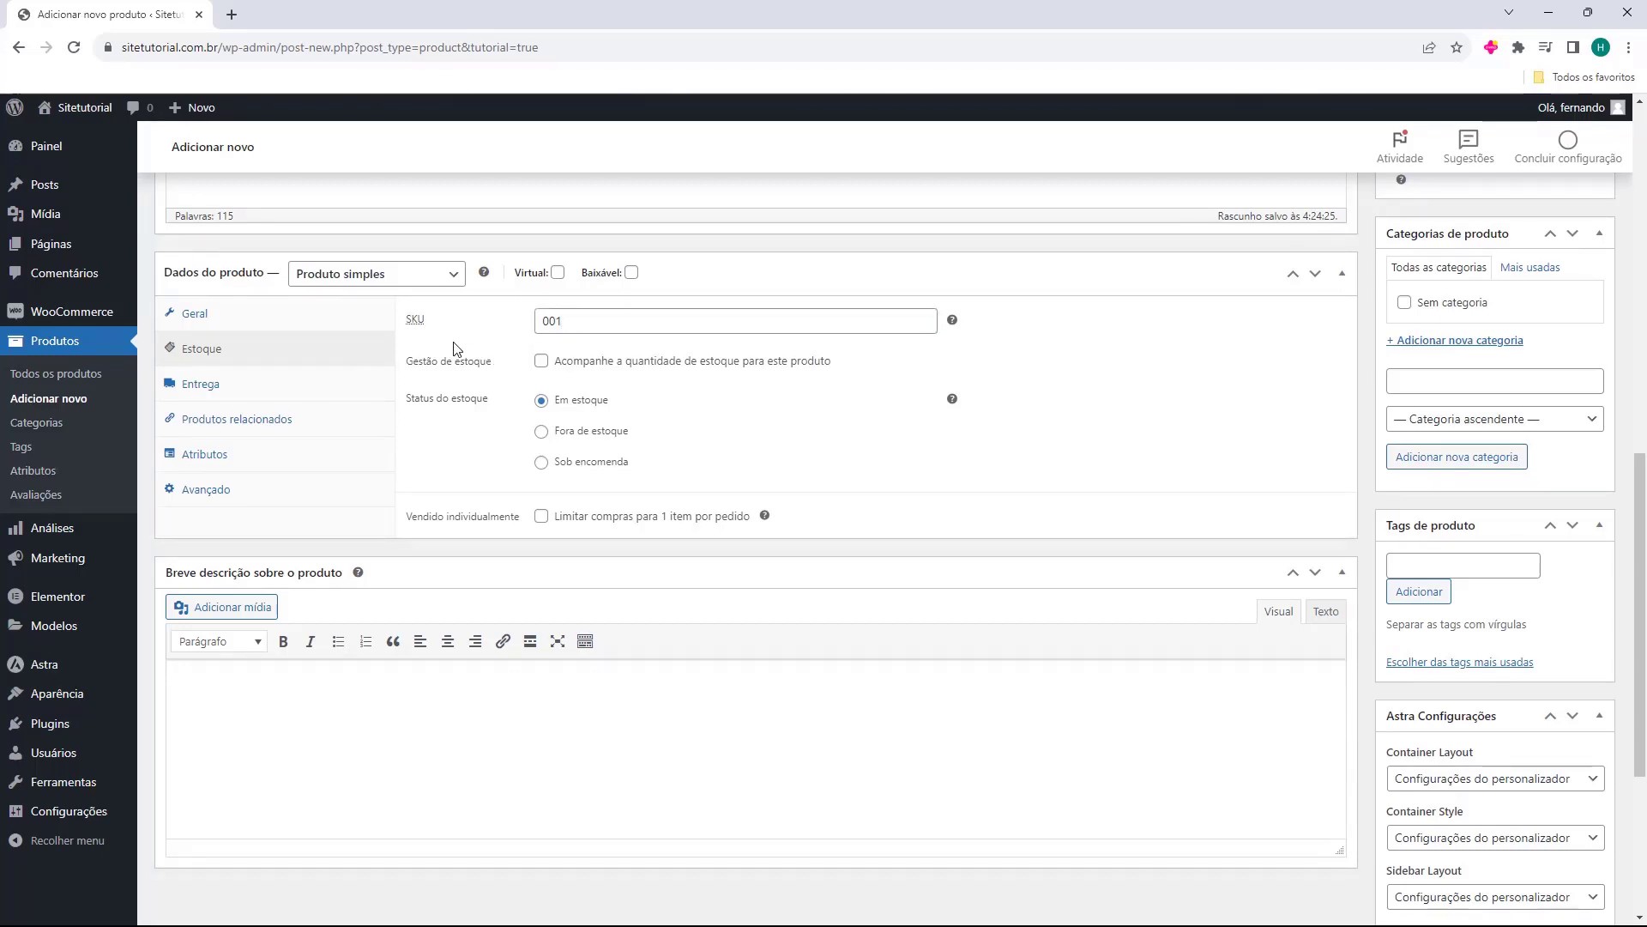
drag(569, 323, 530, 324)
click(475, 345)
Enable stock quantity tracking for the product and set the quantity to 10
drag(410, 381, 474, 380)
click(543, 378)
click(541, 361)
click(416, 400)
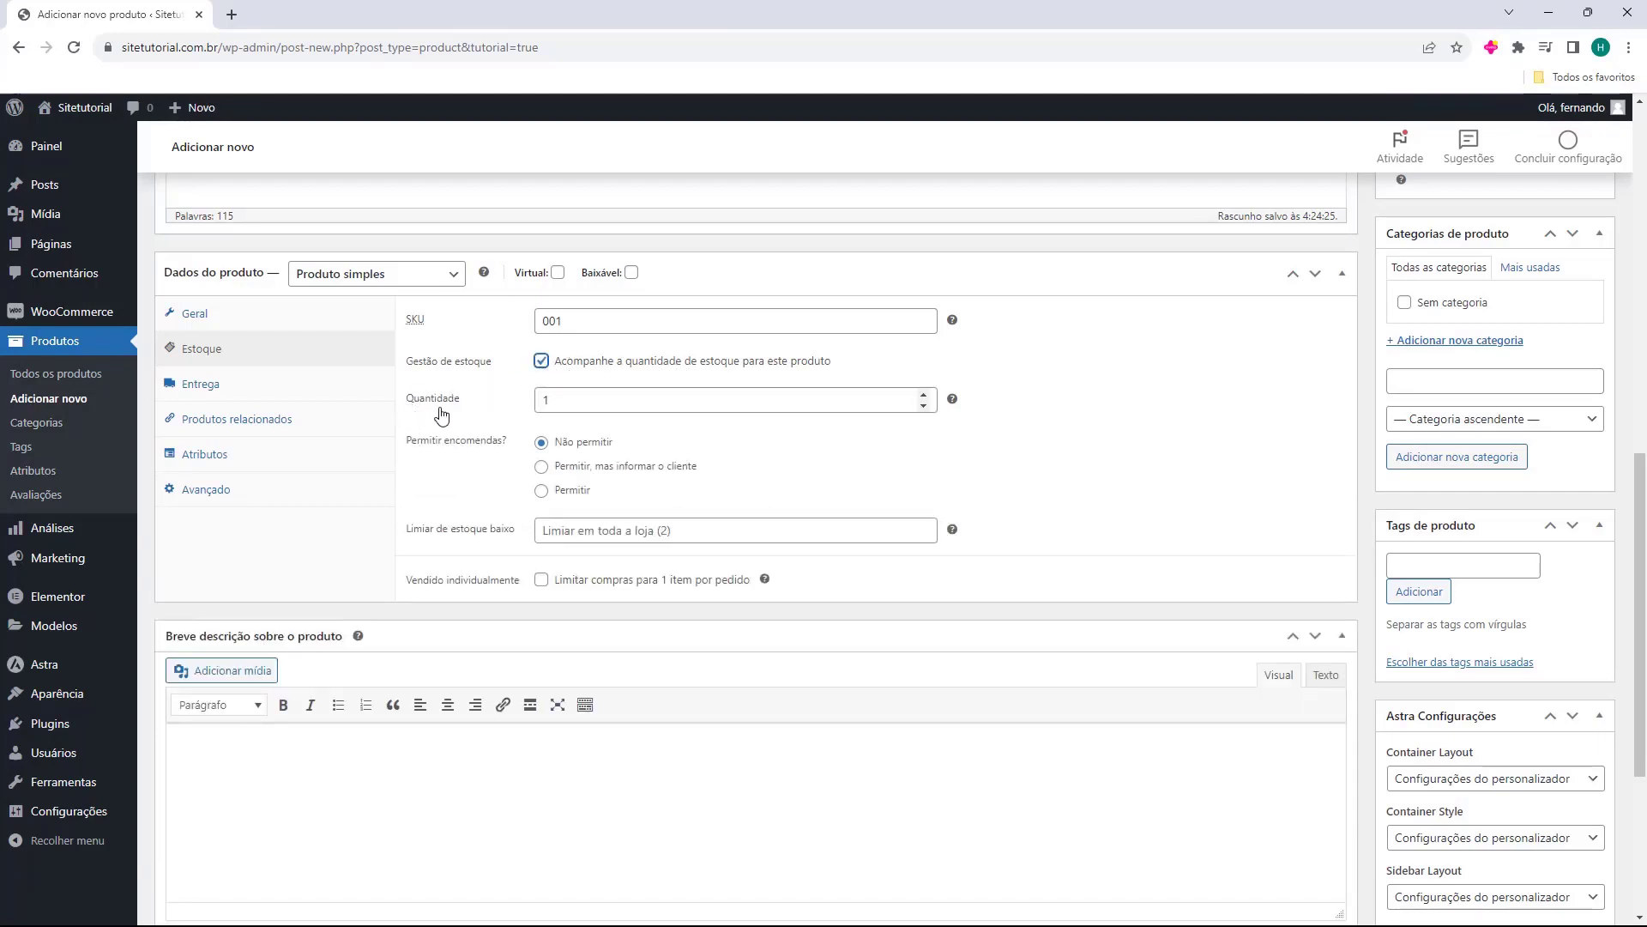
click(557, 392)
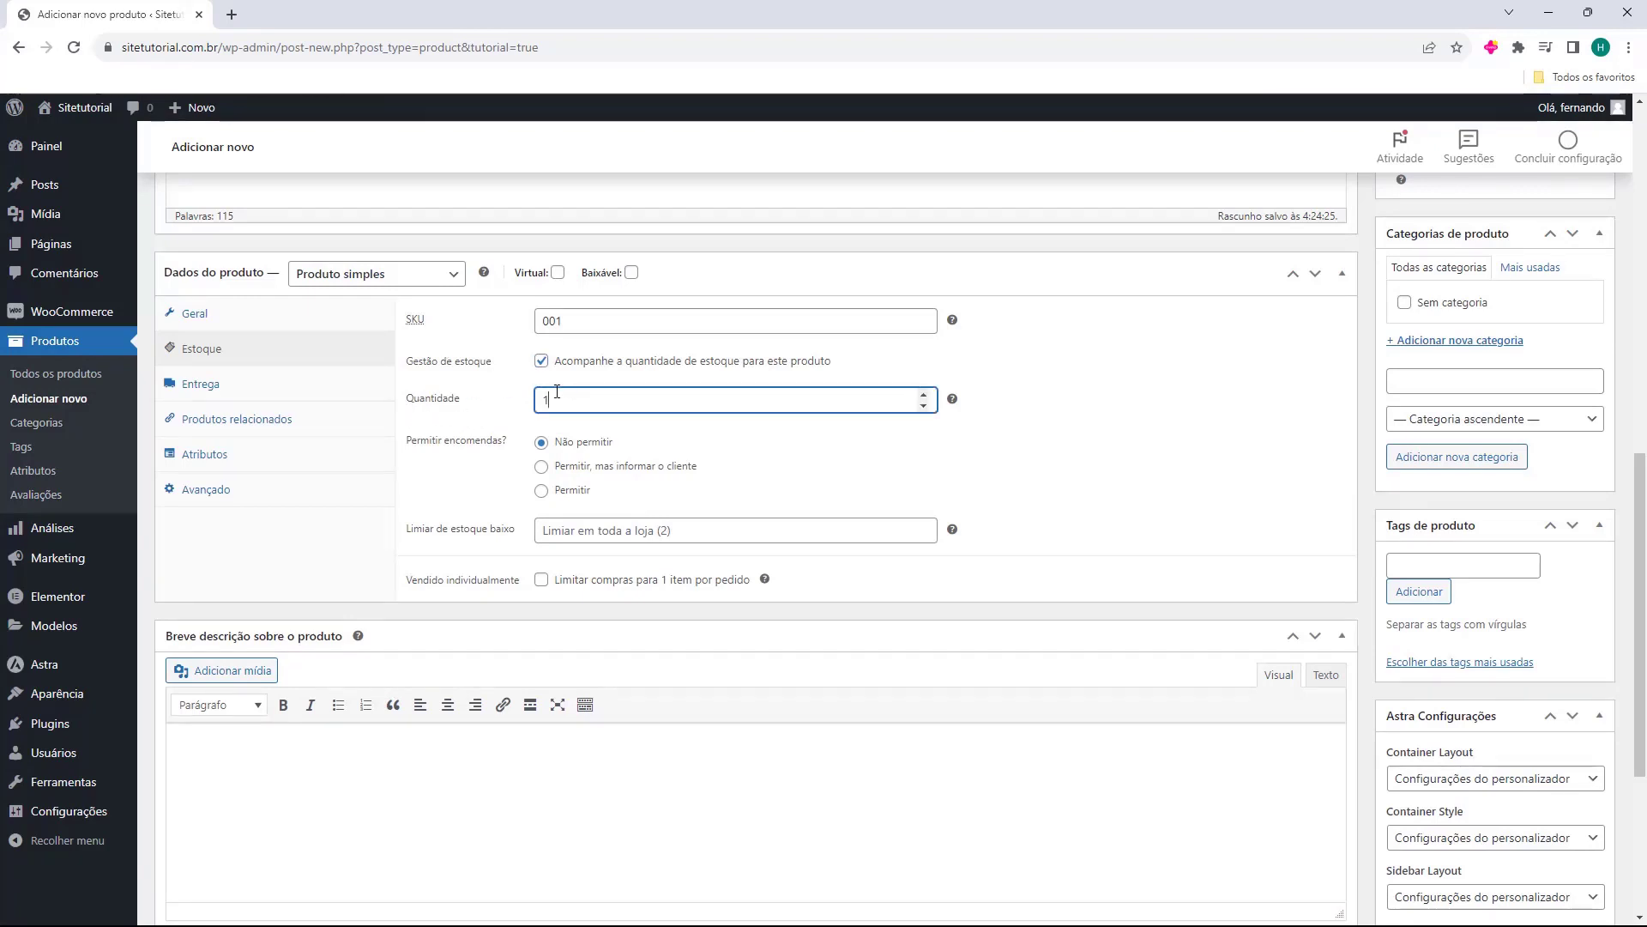
click(471, 421)
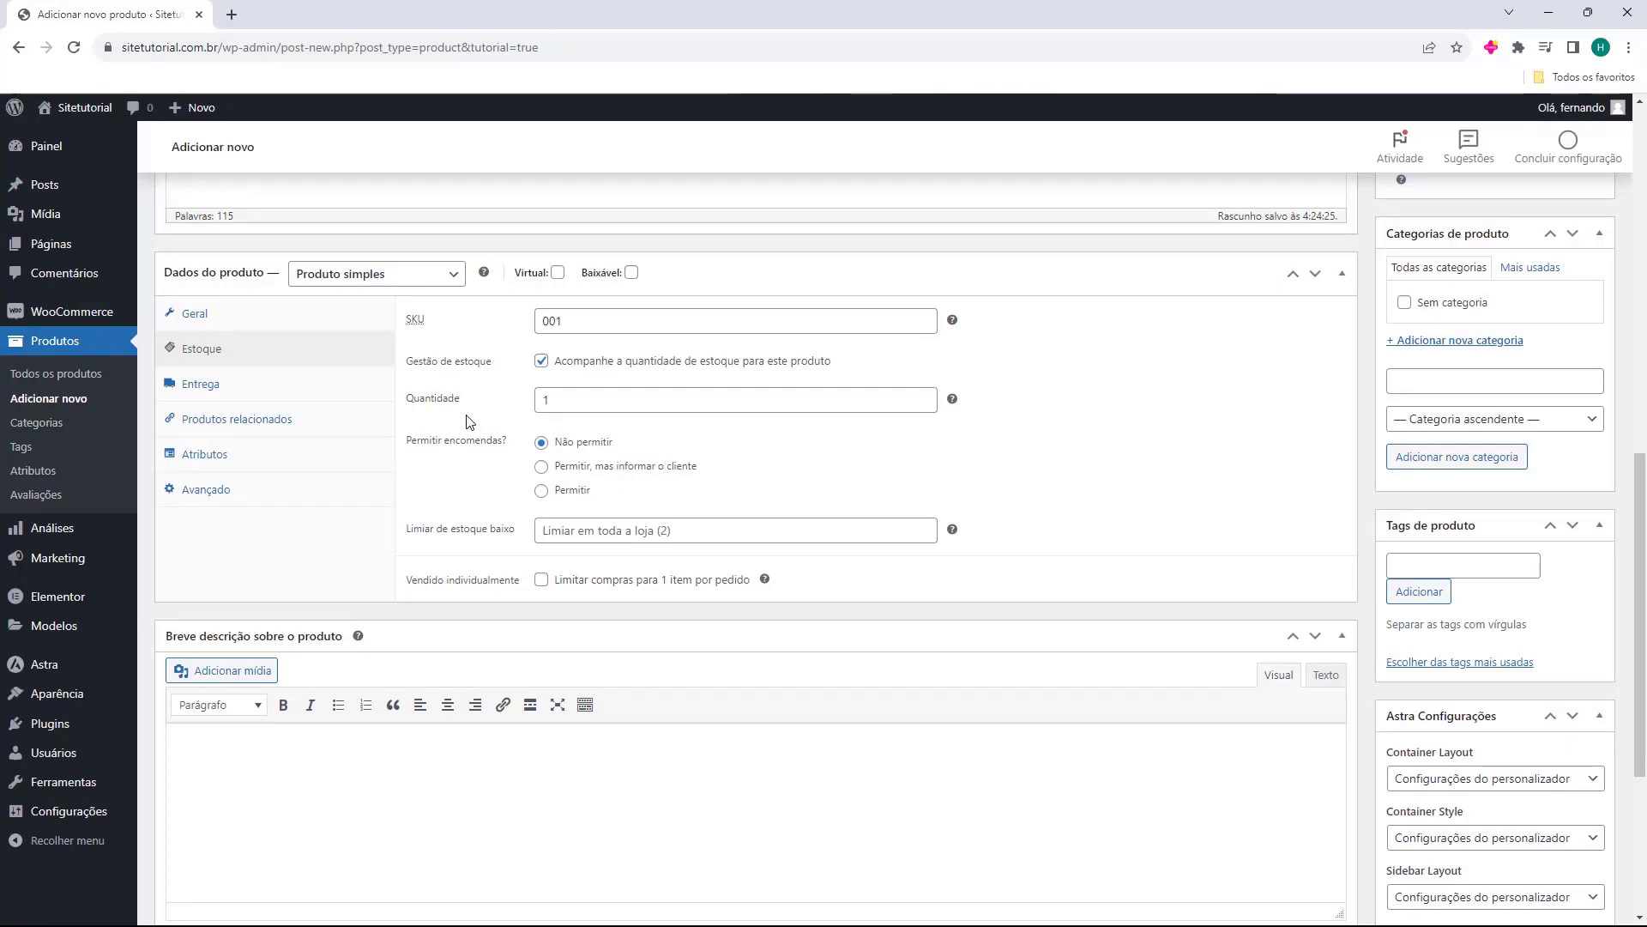
click(591, 403)
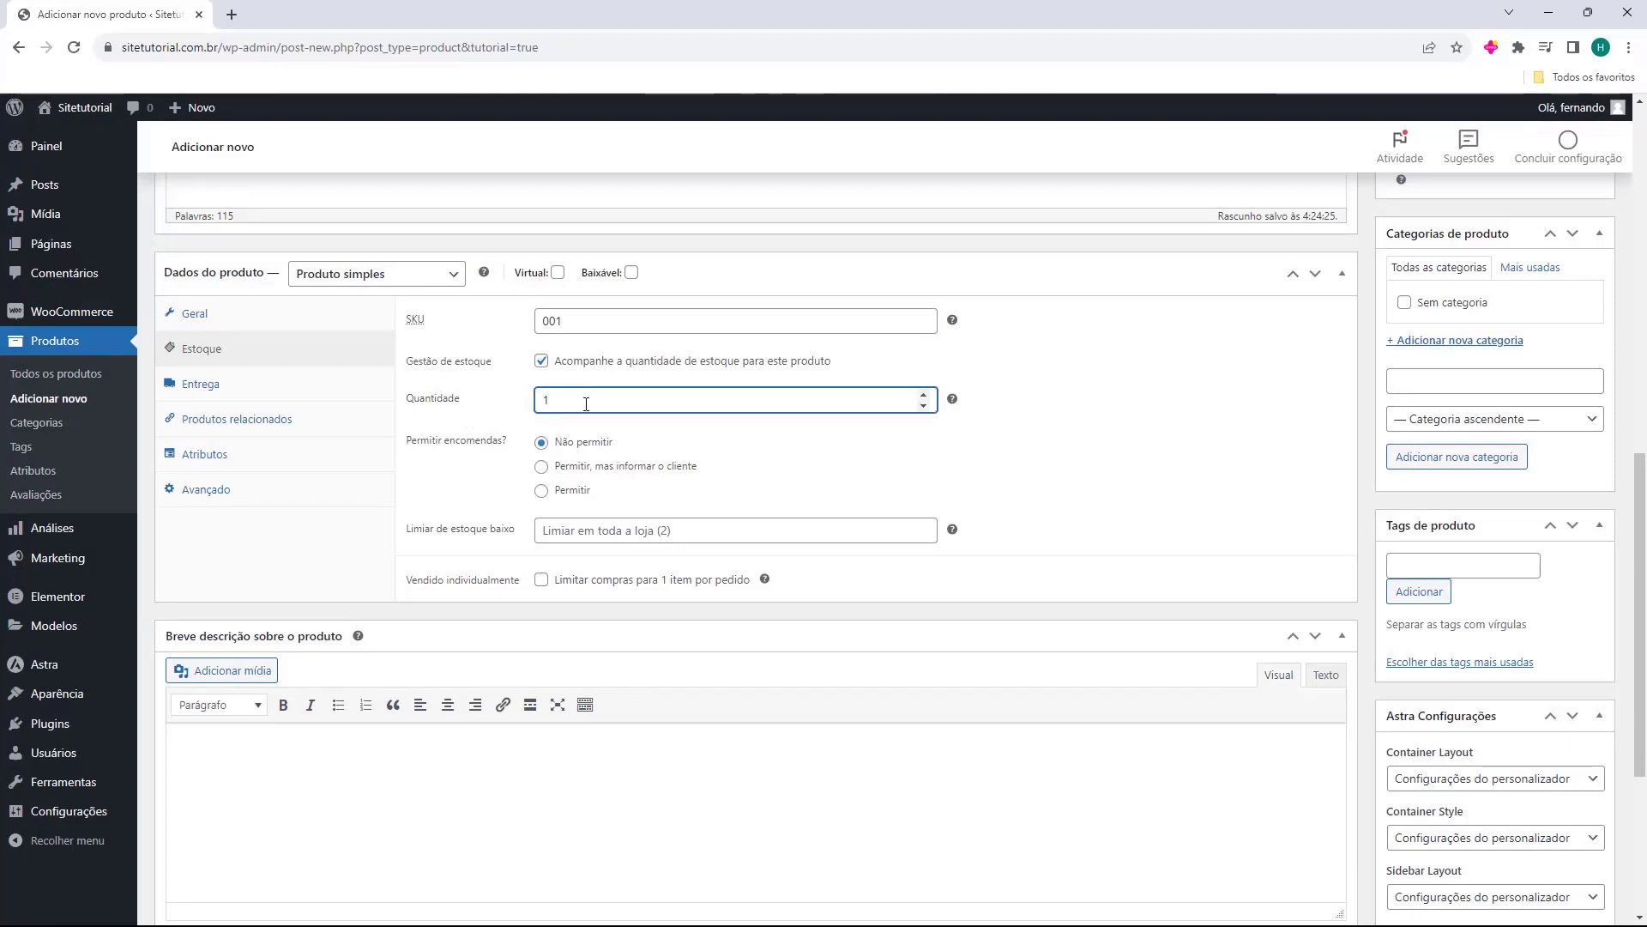
click(507, 421)
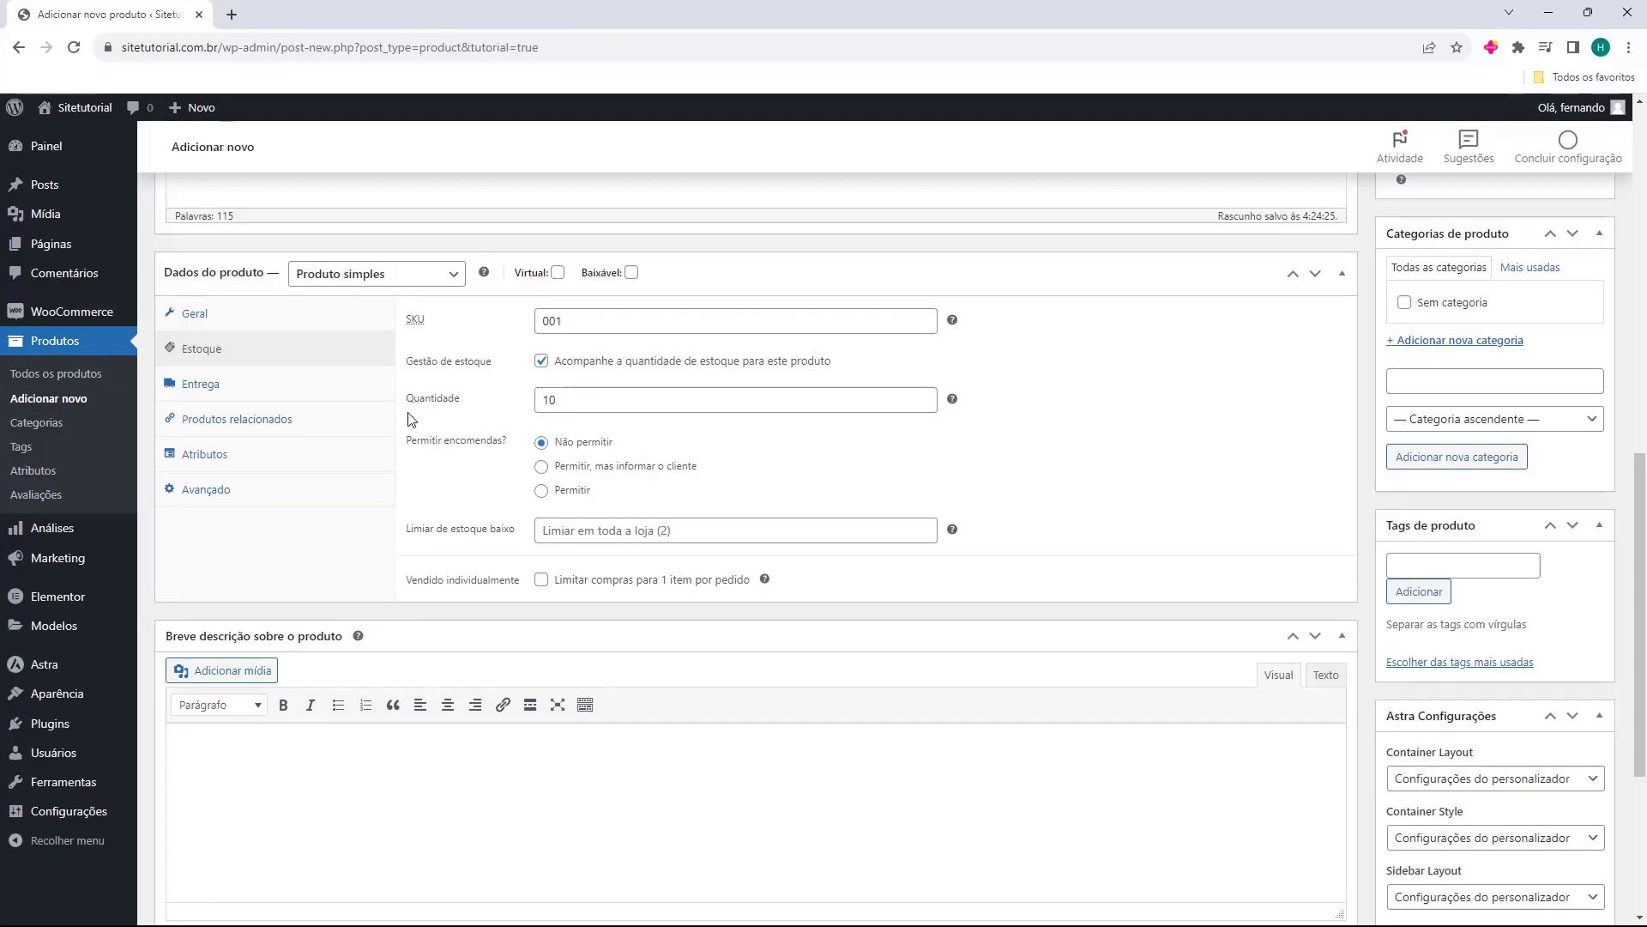
drag(406, 399, 456, 417)
click(547, 428)
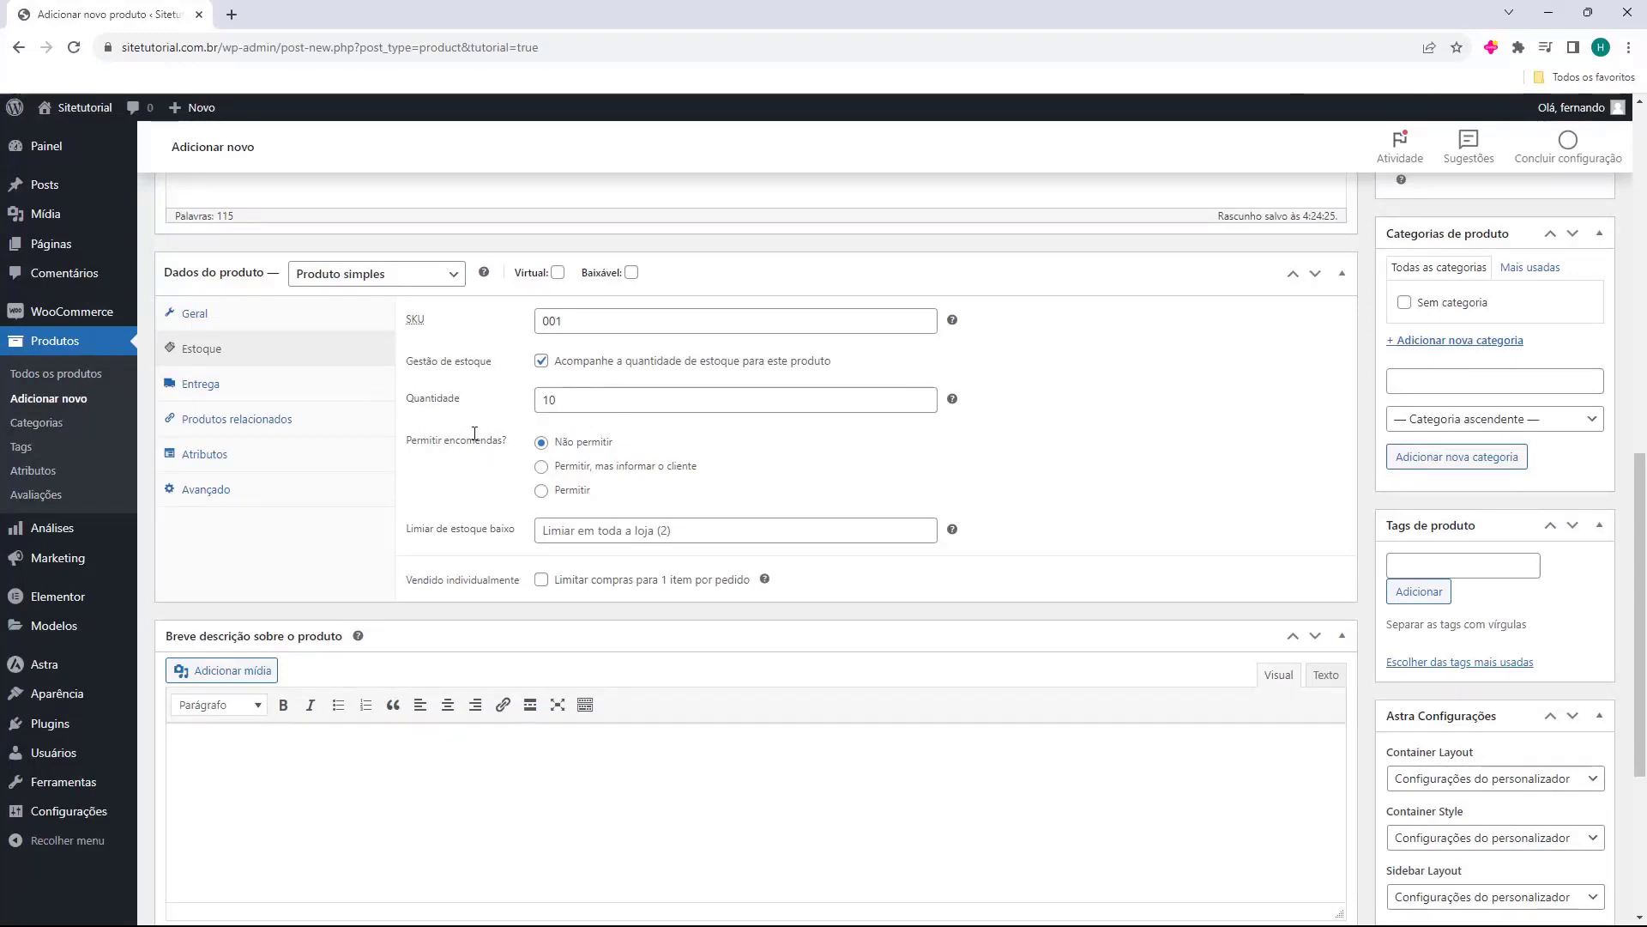
Try the Fora de estoque and Sob encomenda statuses with stock tracking off, then restore Em estoque and re-enable tracking
click(546, 367)
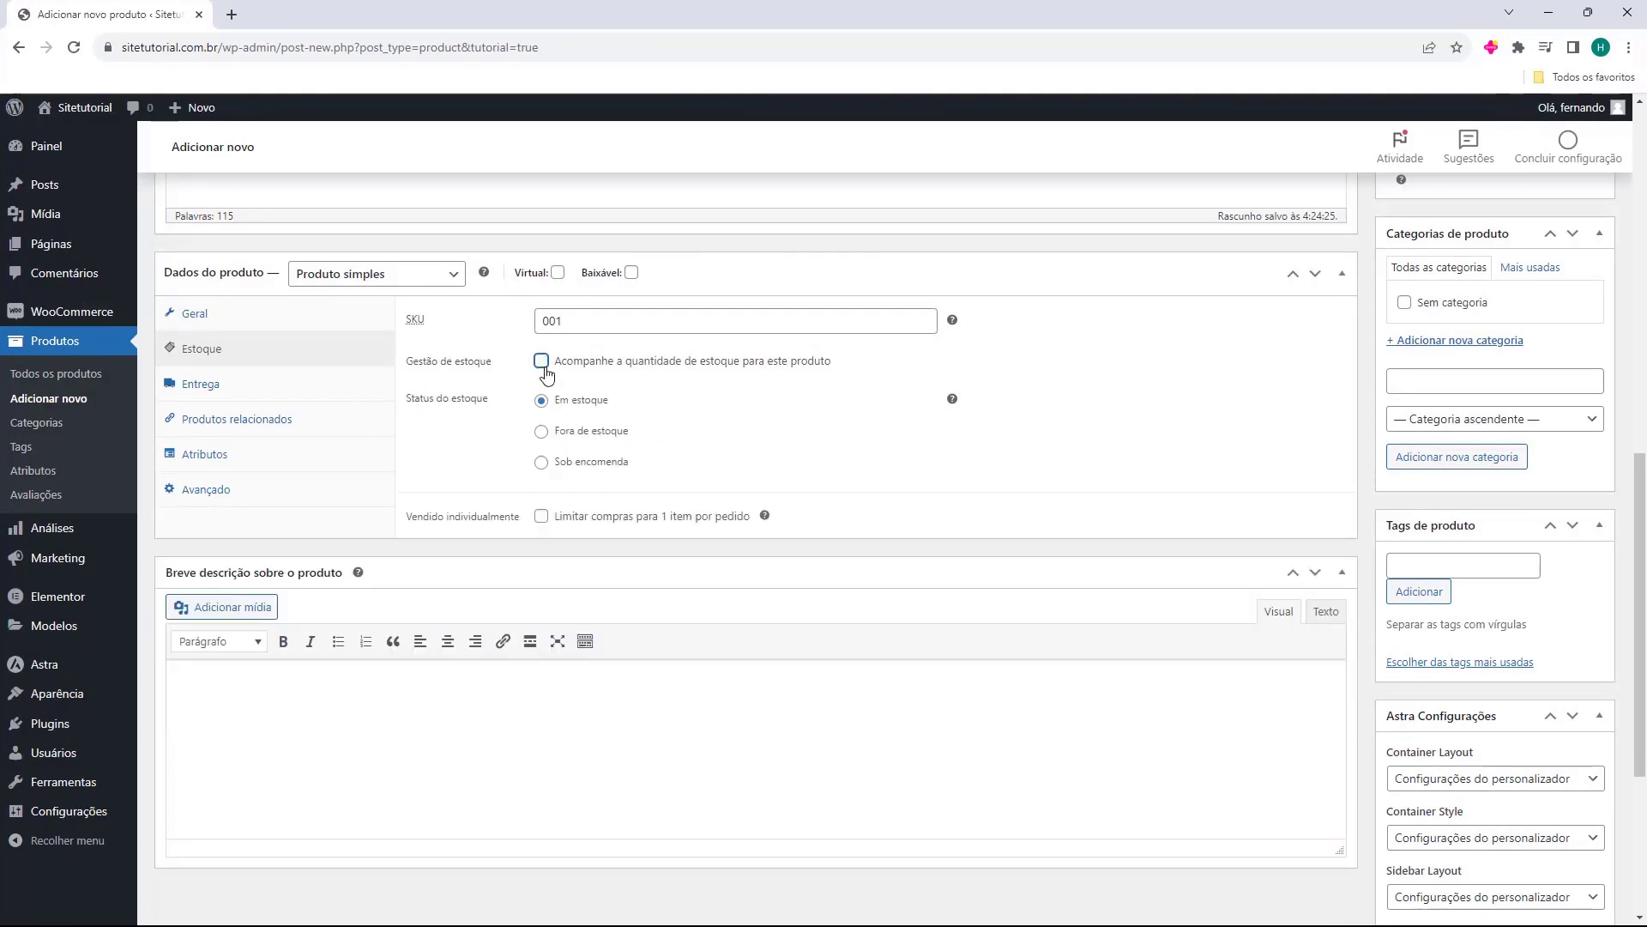
double_click(407, 399)
click(519, 409)
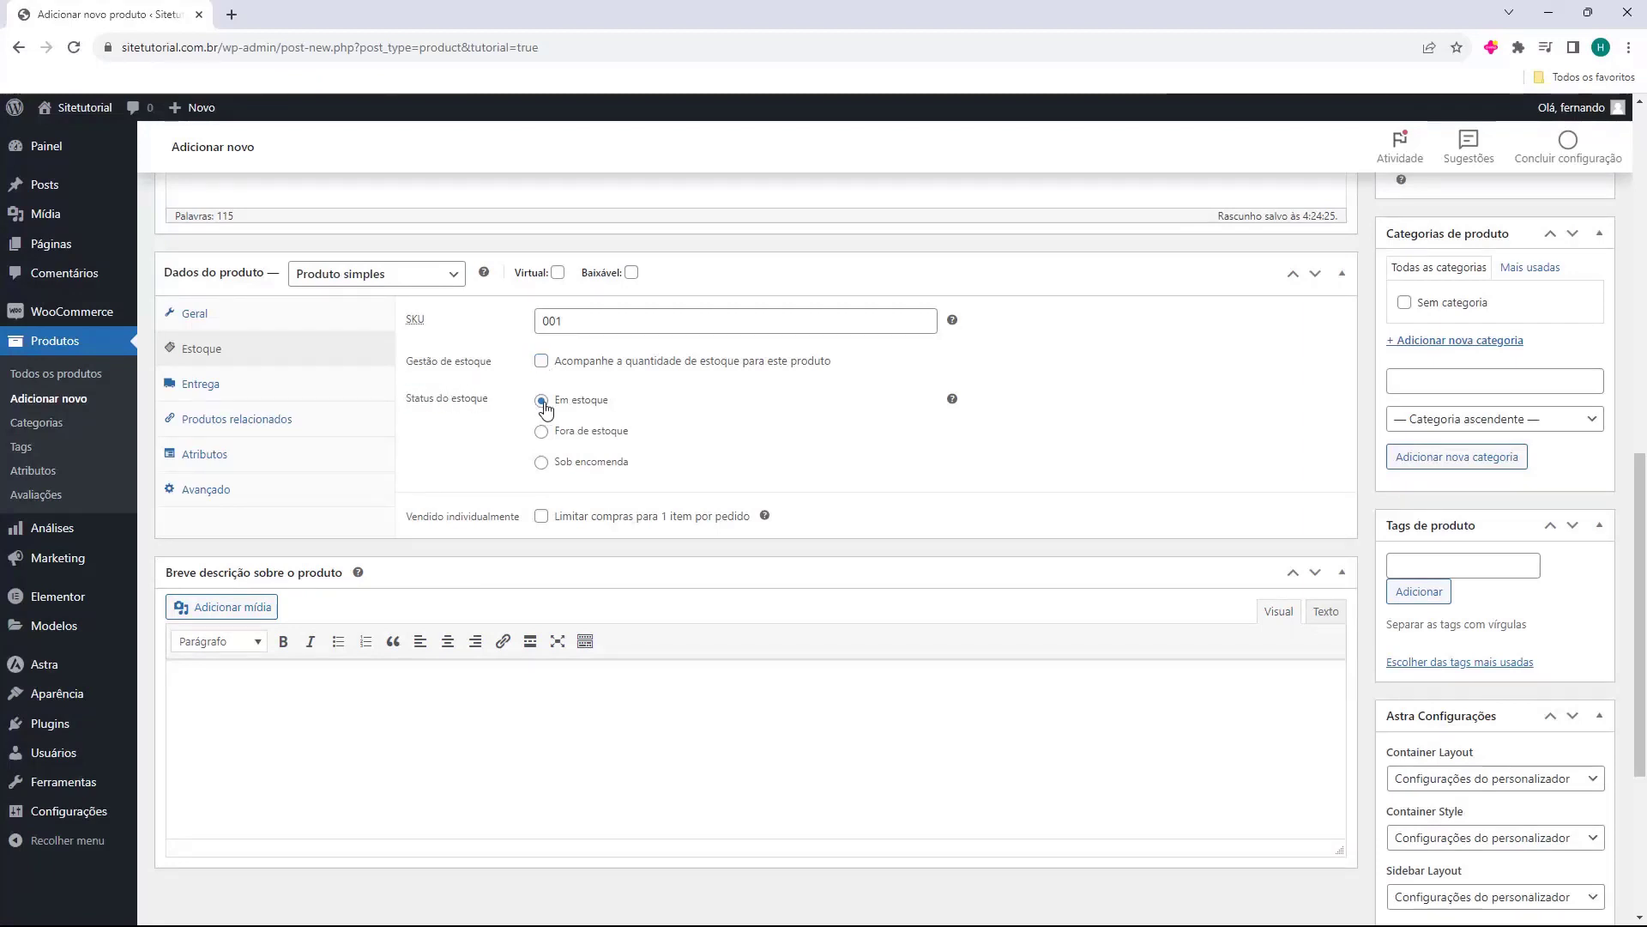
click(541, 431)
click(541, 463)
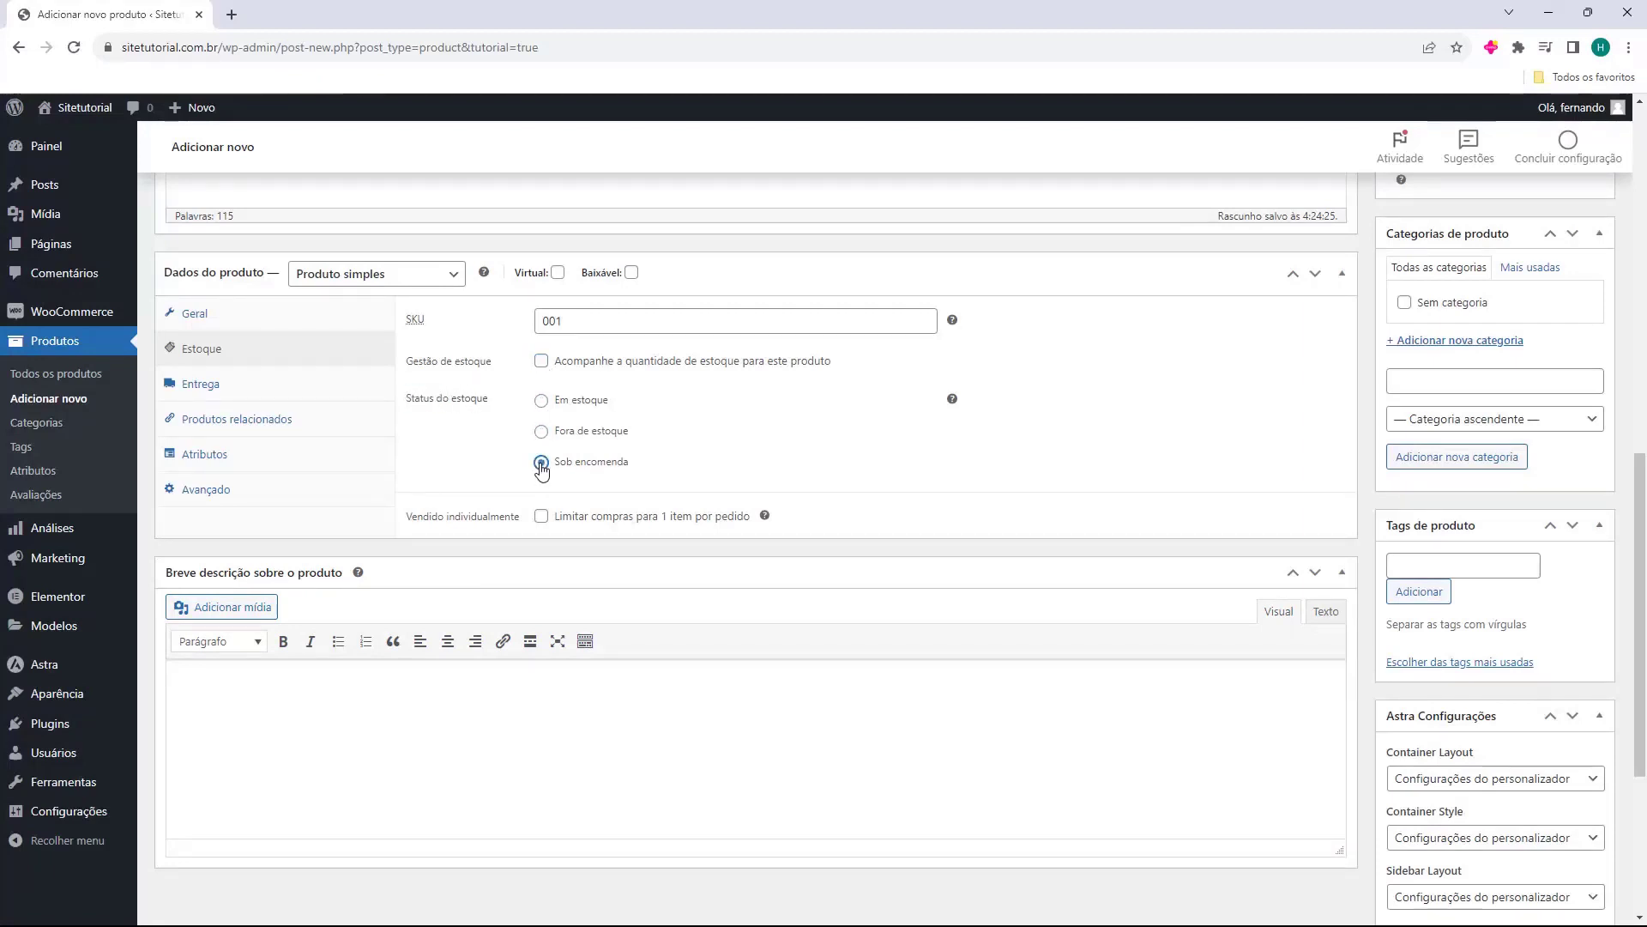
drag(492, 478, 621, 464)
click(547, 470)
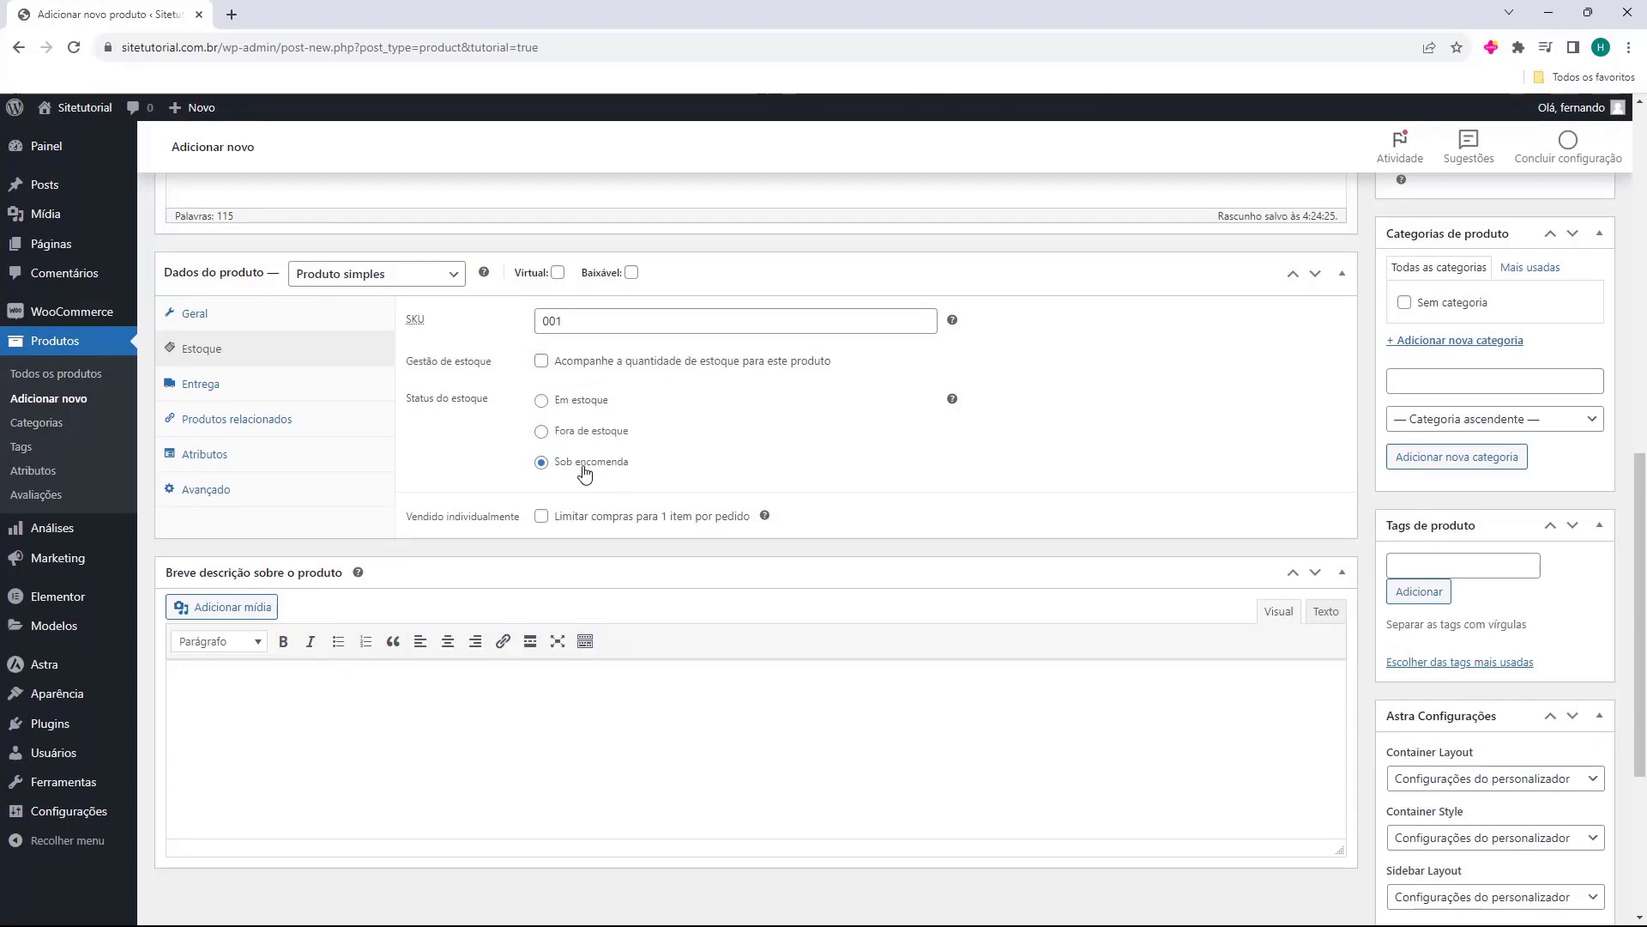
click(540, 400)
click(541, 361)
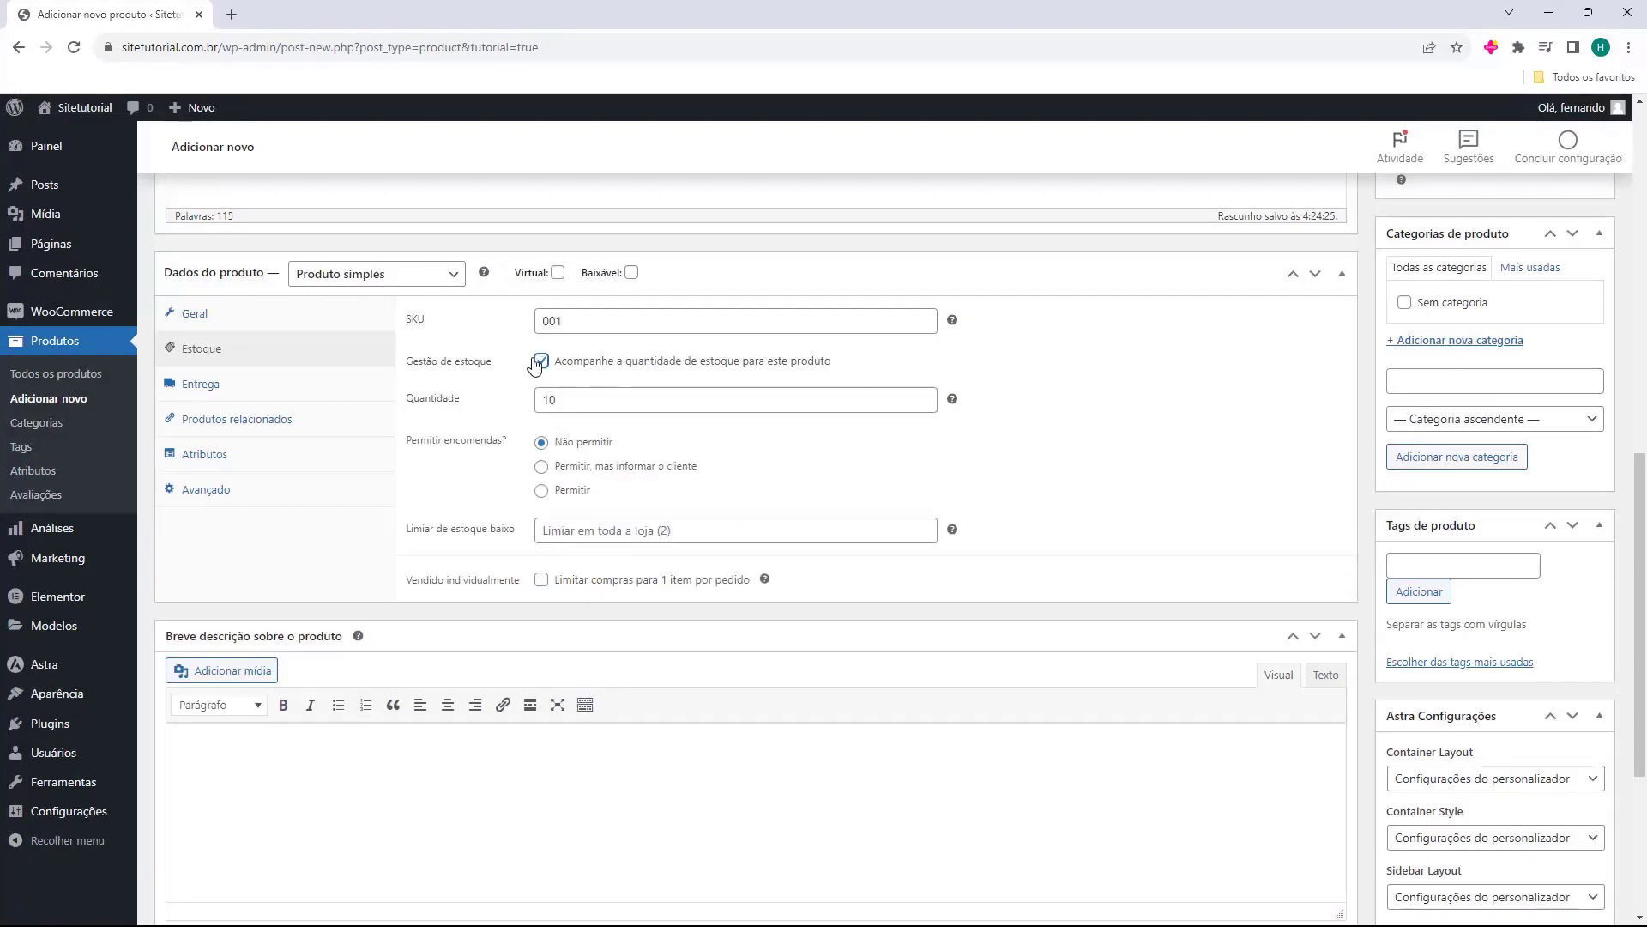
Try allowing backorders with customer notification and set the option back to Não permitir
double_click(559, 400)
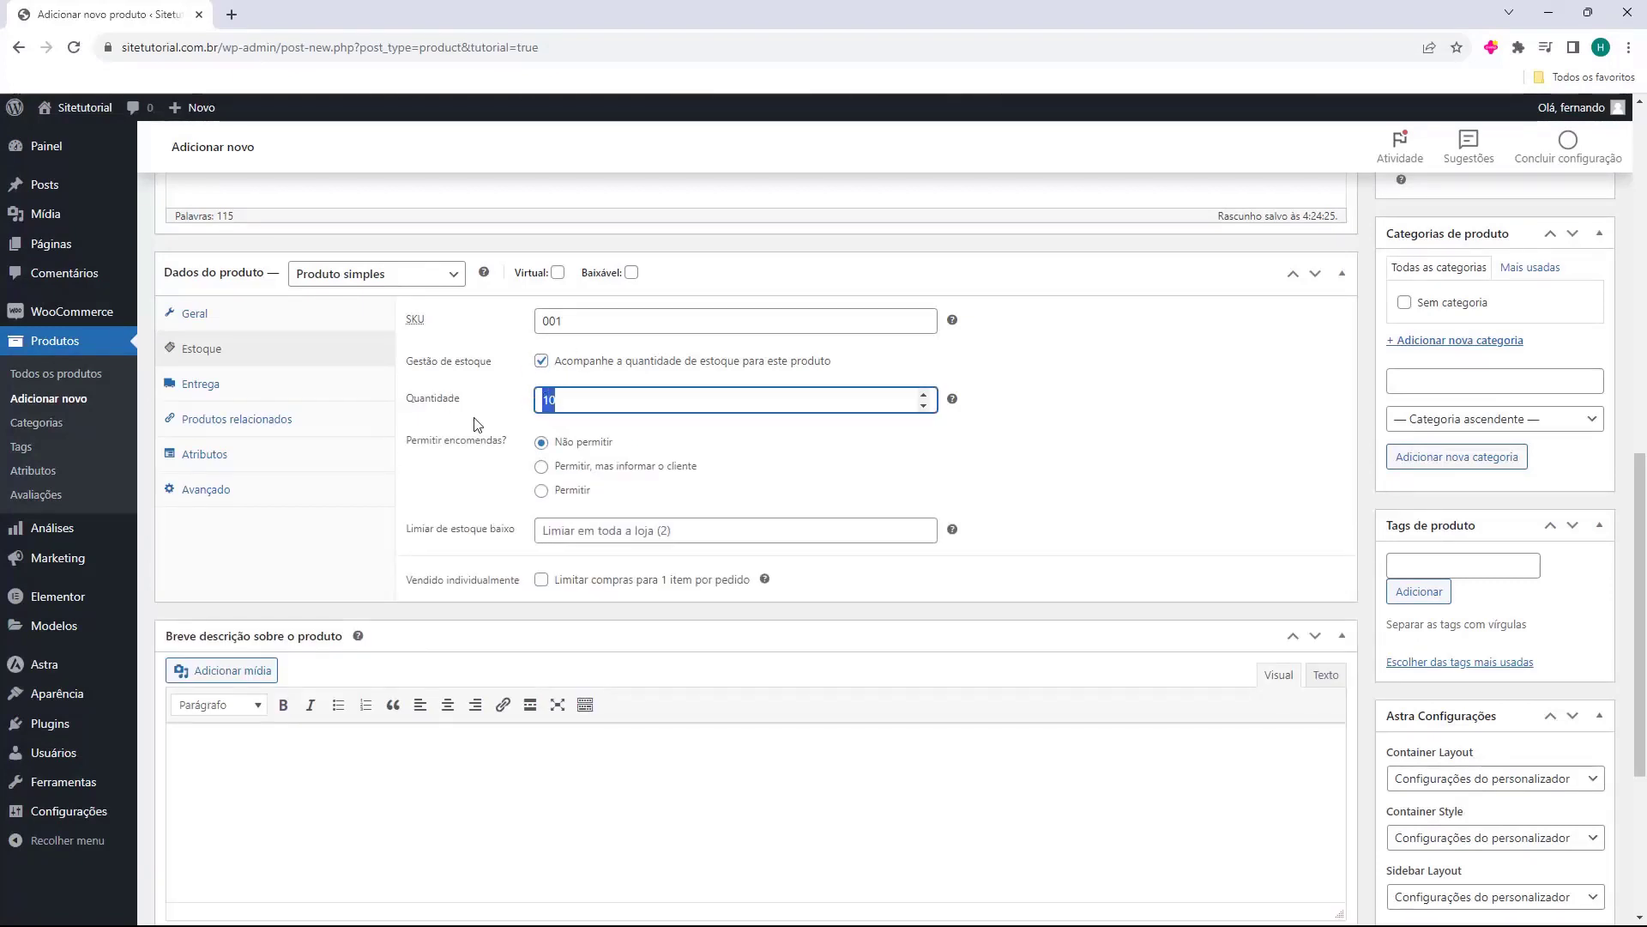
click(447, 466)
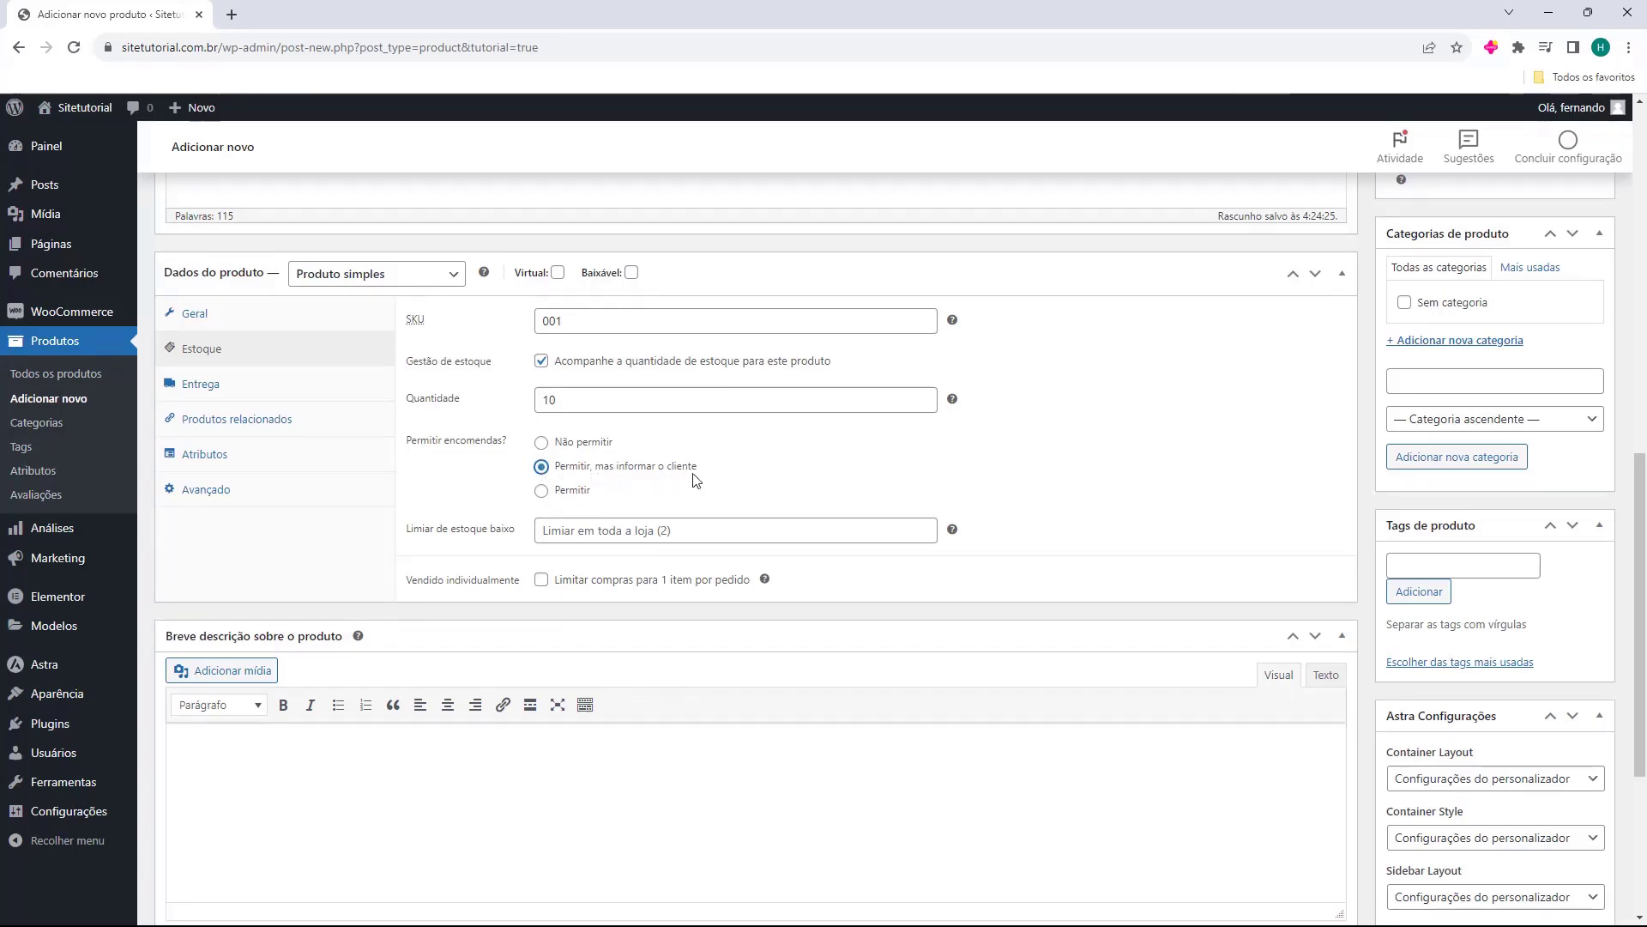
click(542, 443)
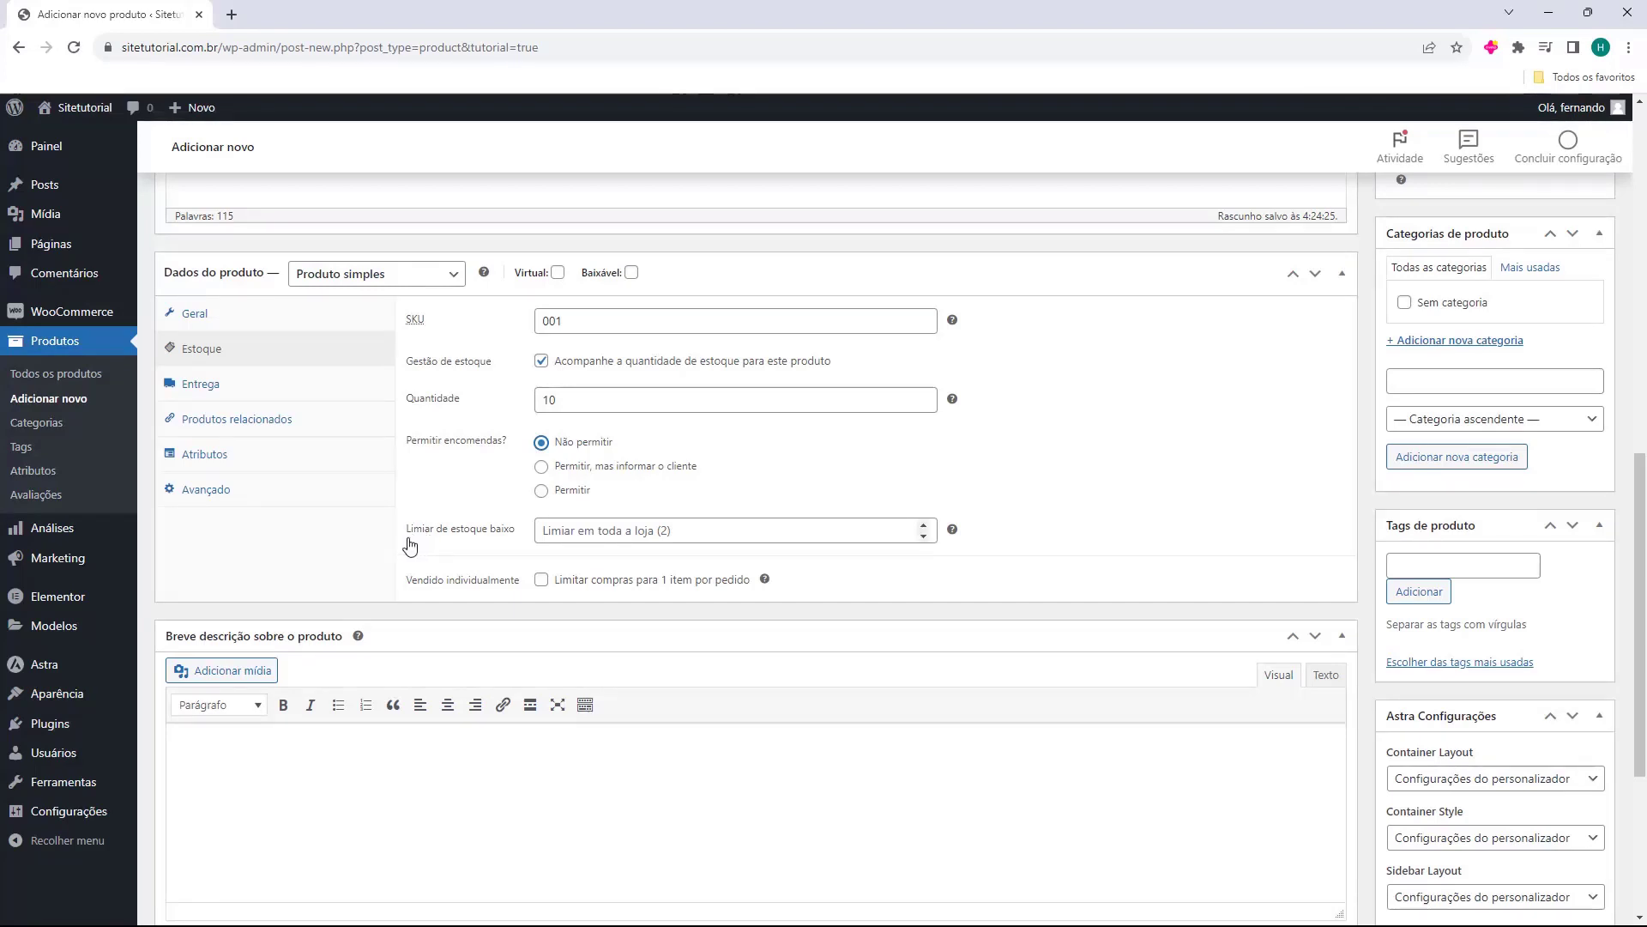
Set the low stock threshold to 2 and clear the limit of 1 item per order
click(548, 535)
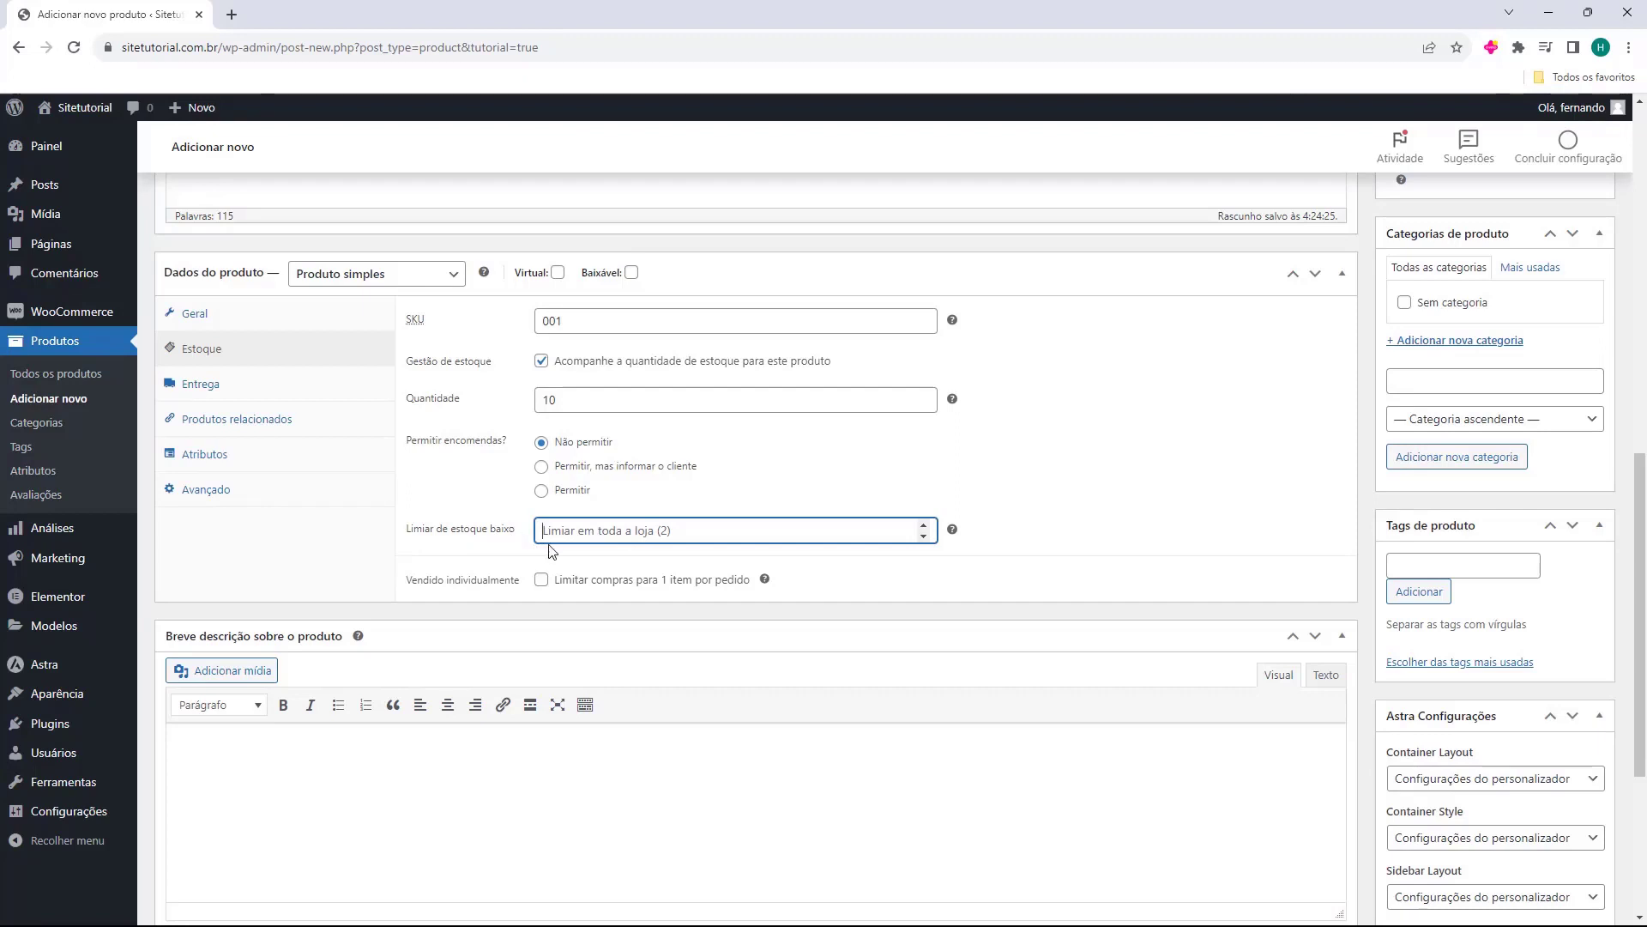
text(2)
click(500, 550)
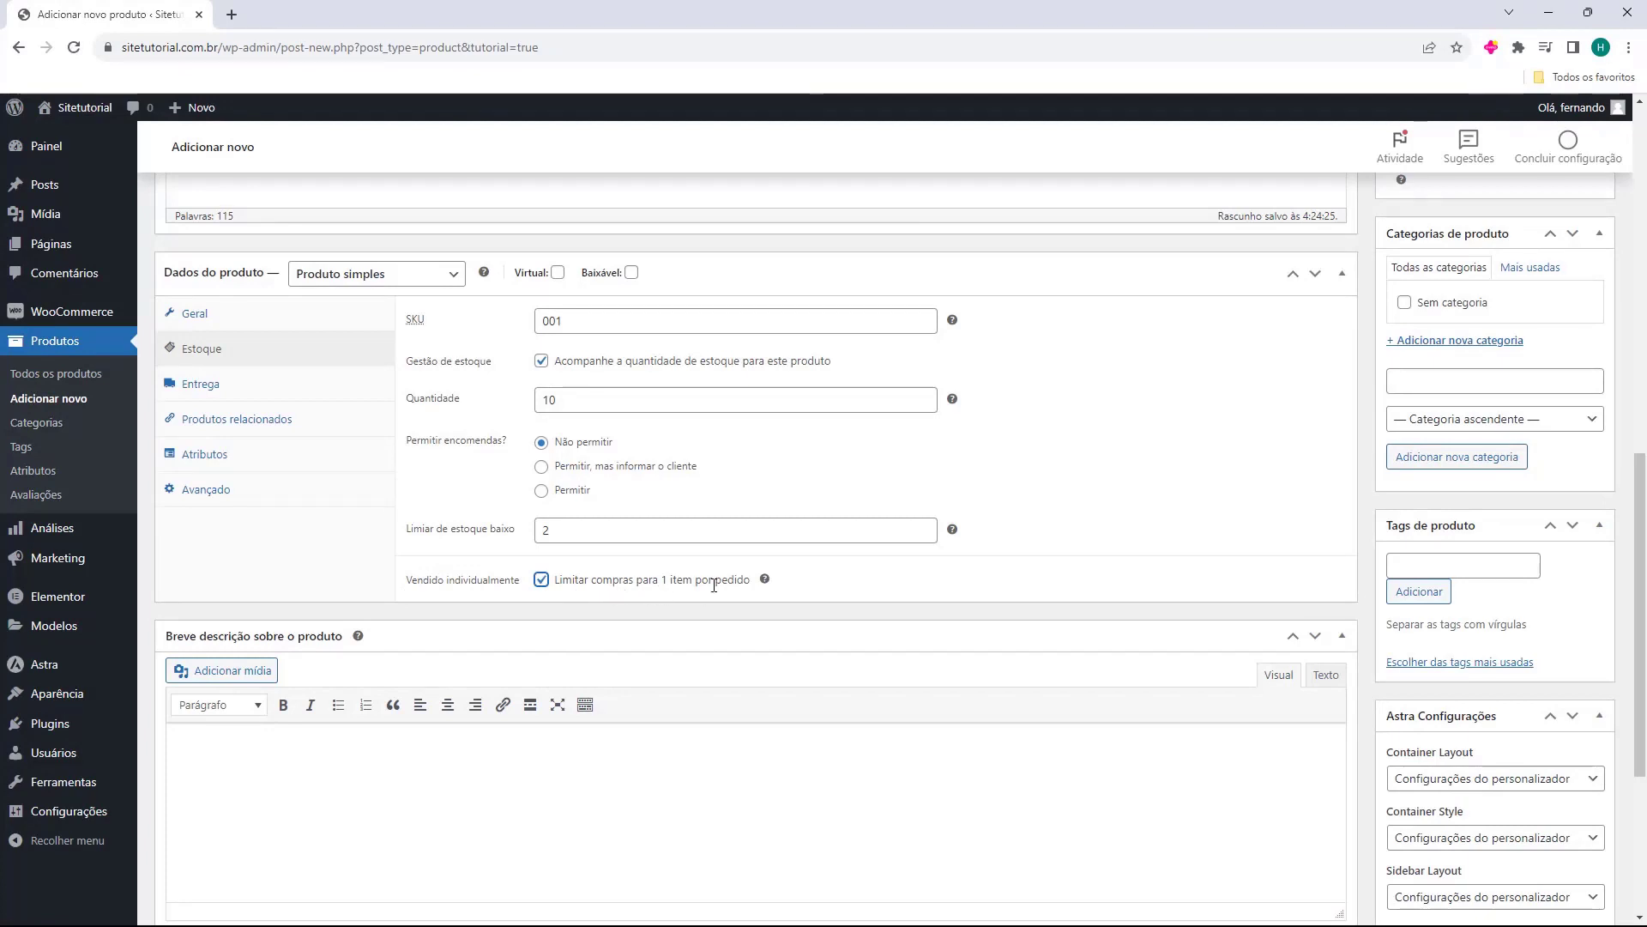
click(540, 580)
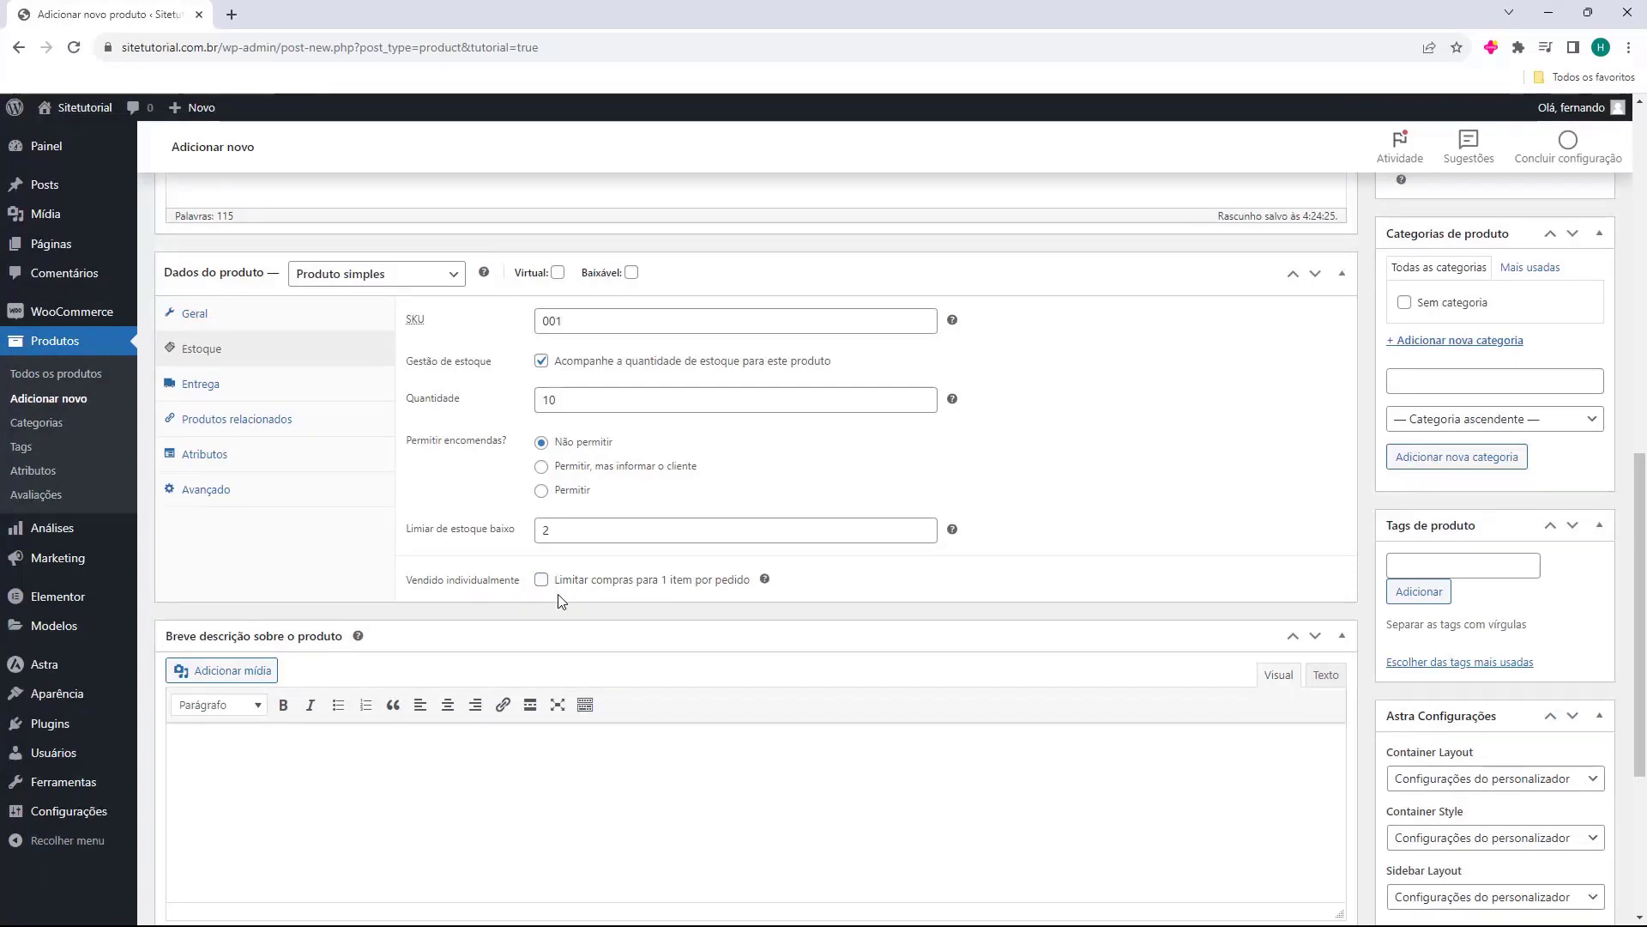
Try a shipping weight of 0.250 kg for the product and set the weight to 1 kg instead
click(199, 393)
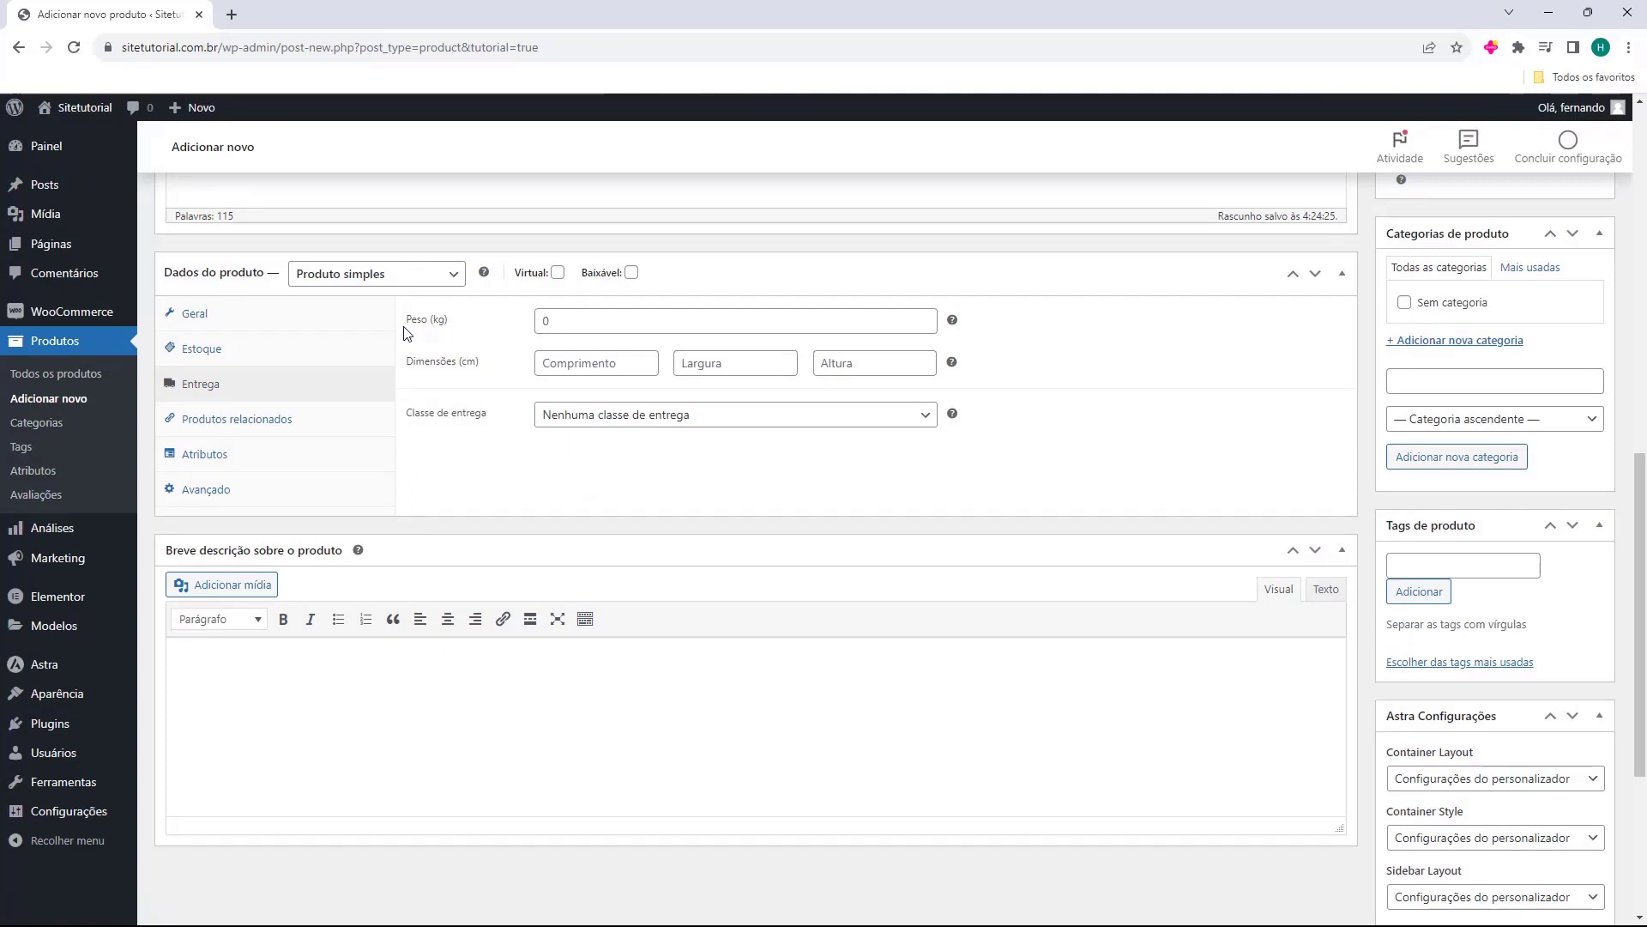
click(546, 322)
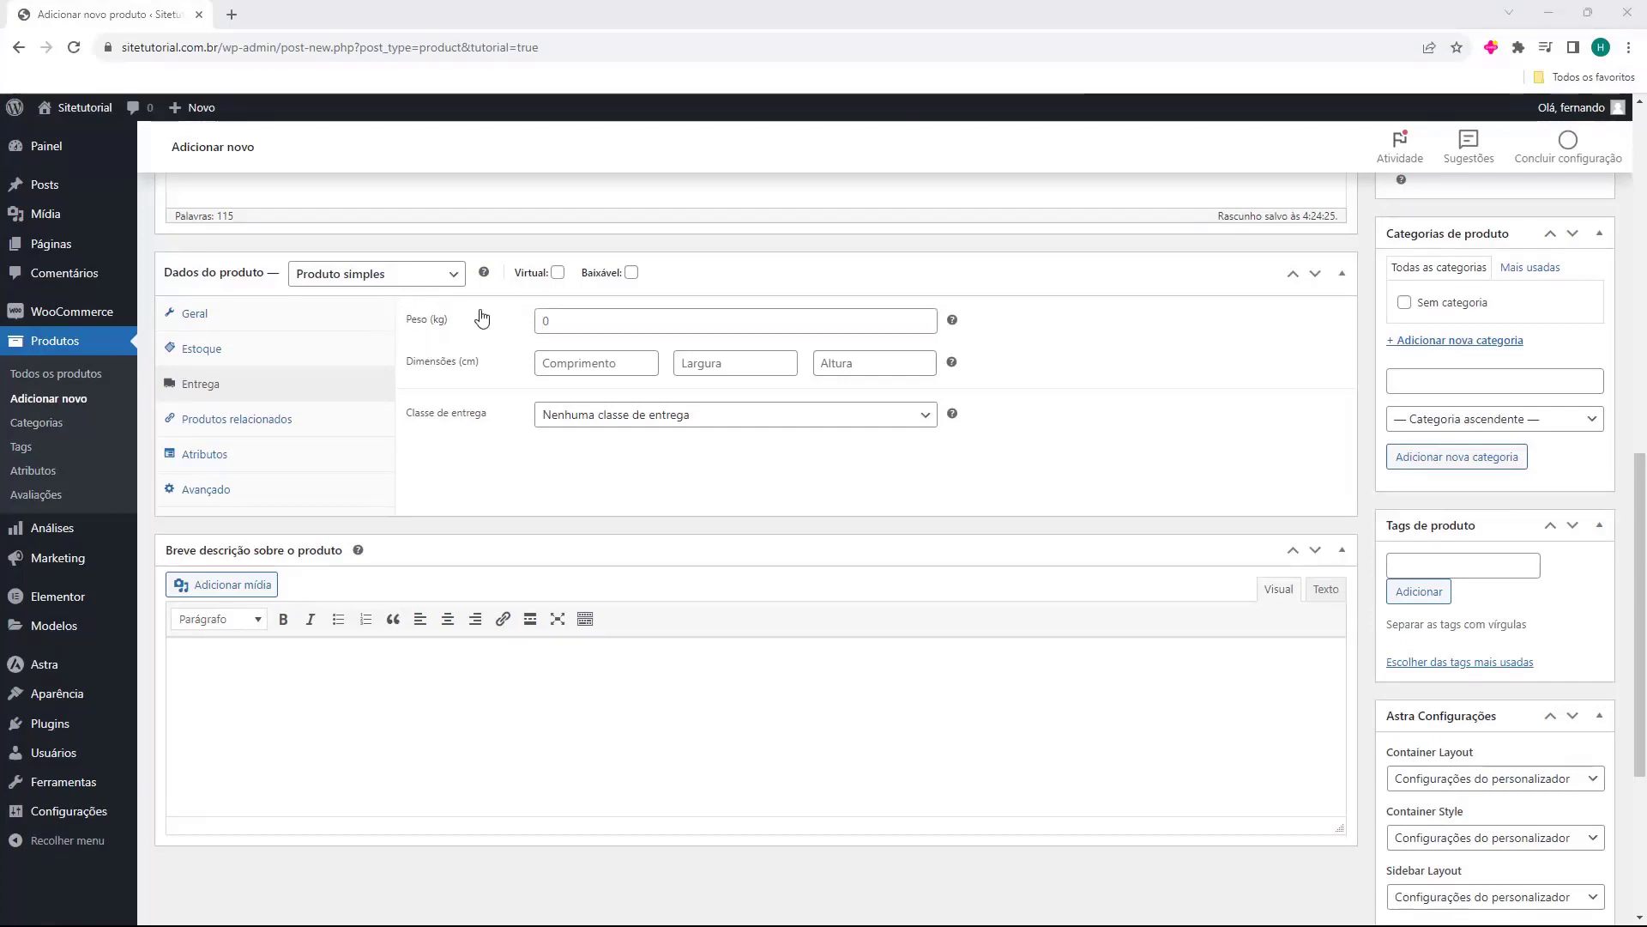
click(562, 323)
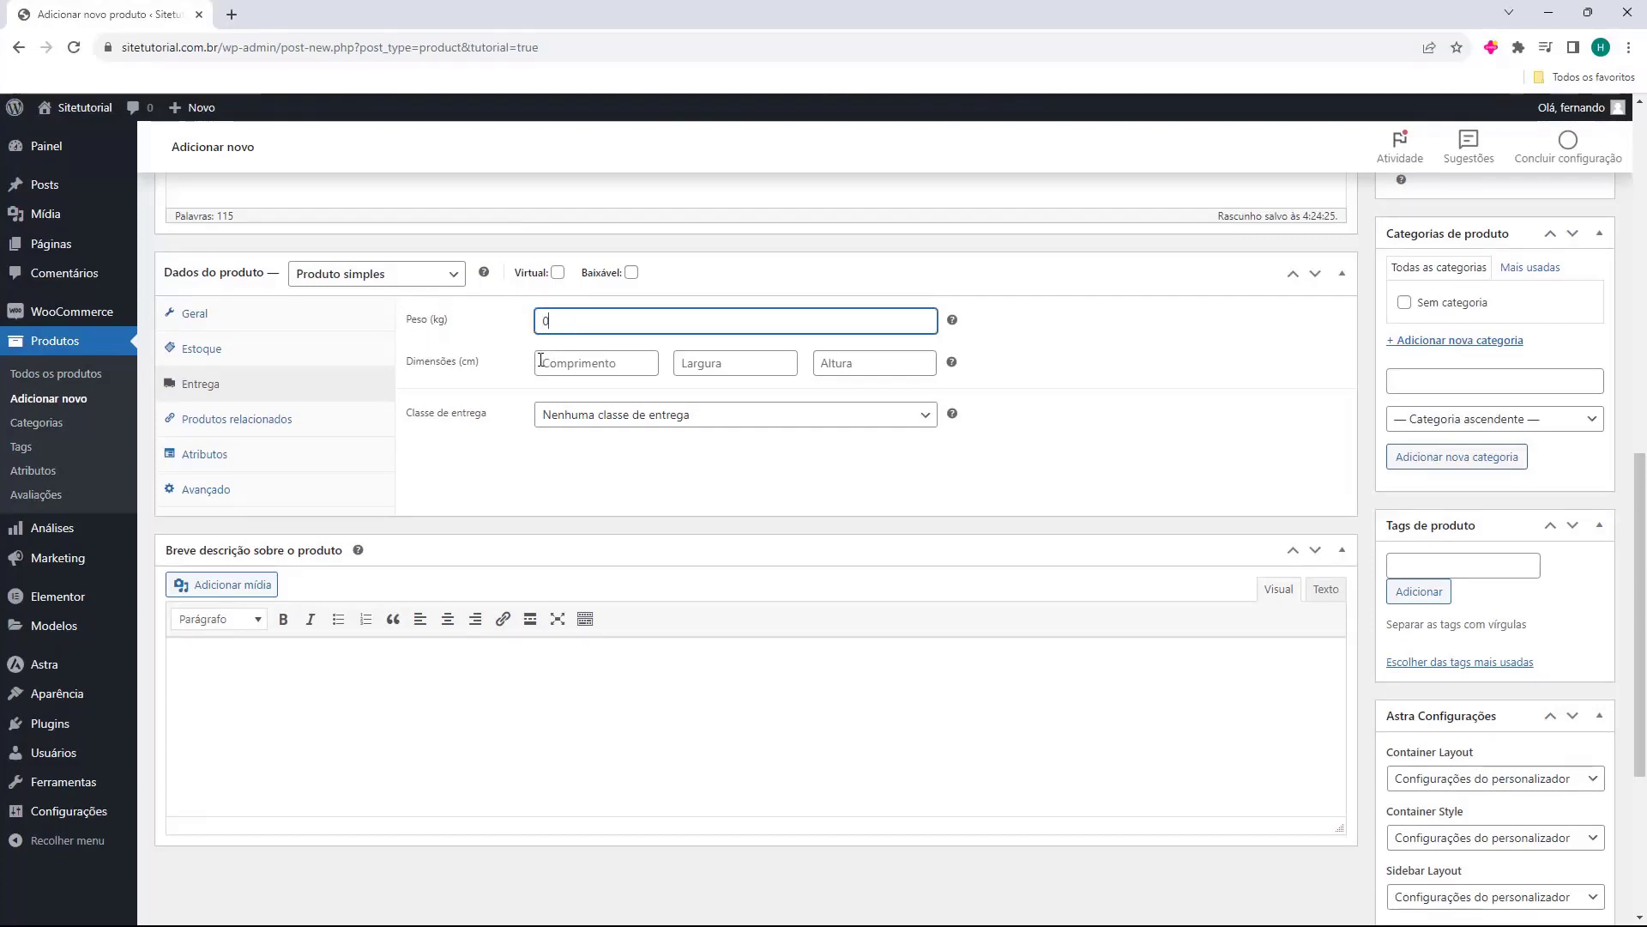
text(0.)
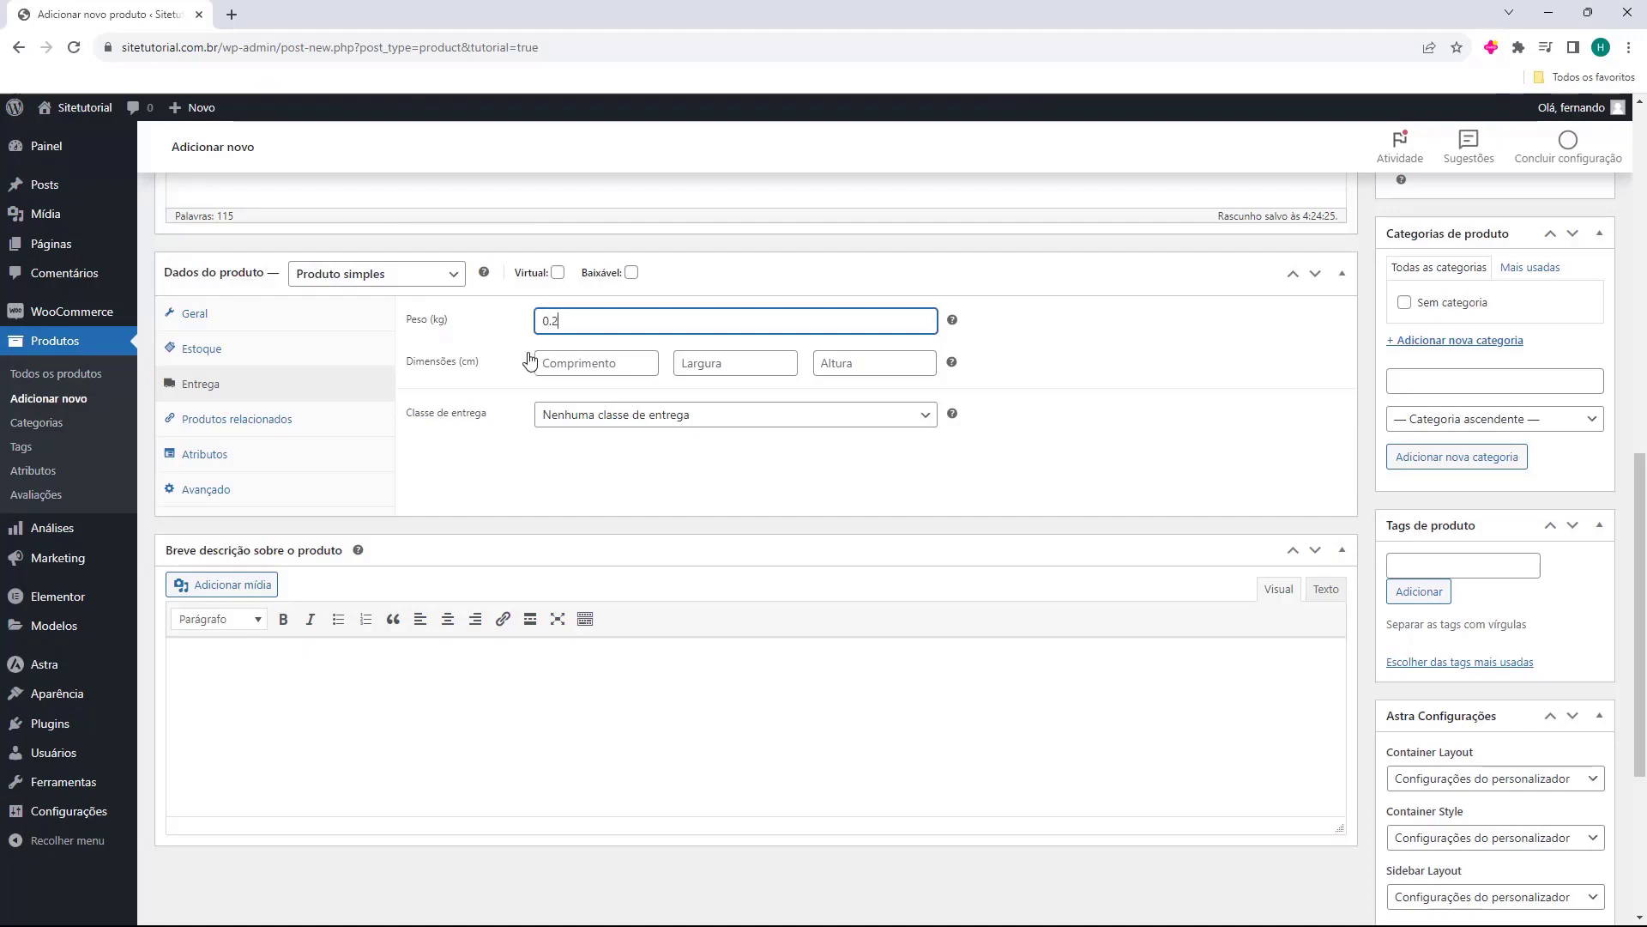
text(250)
double_click(588, 320)
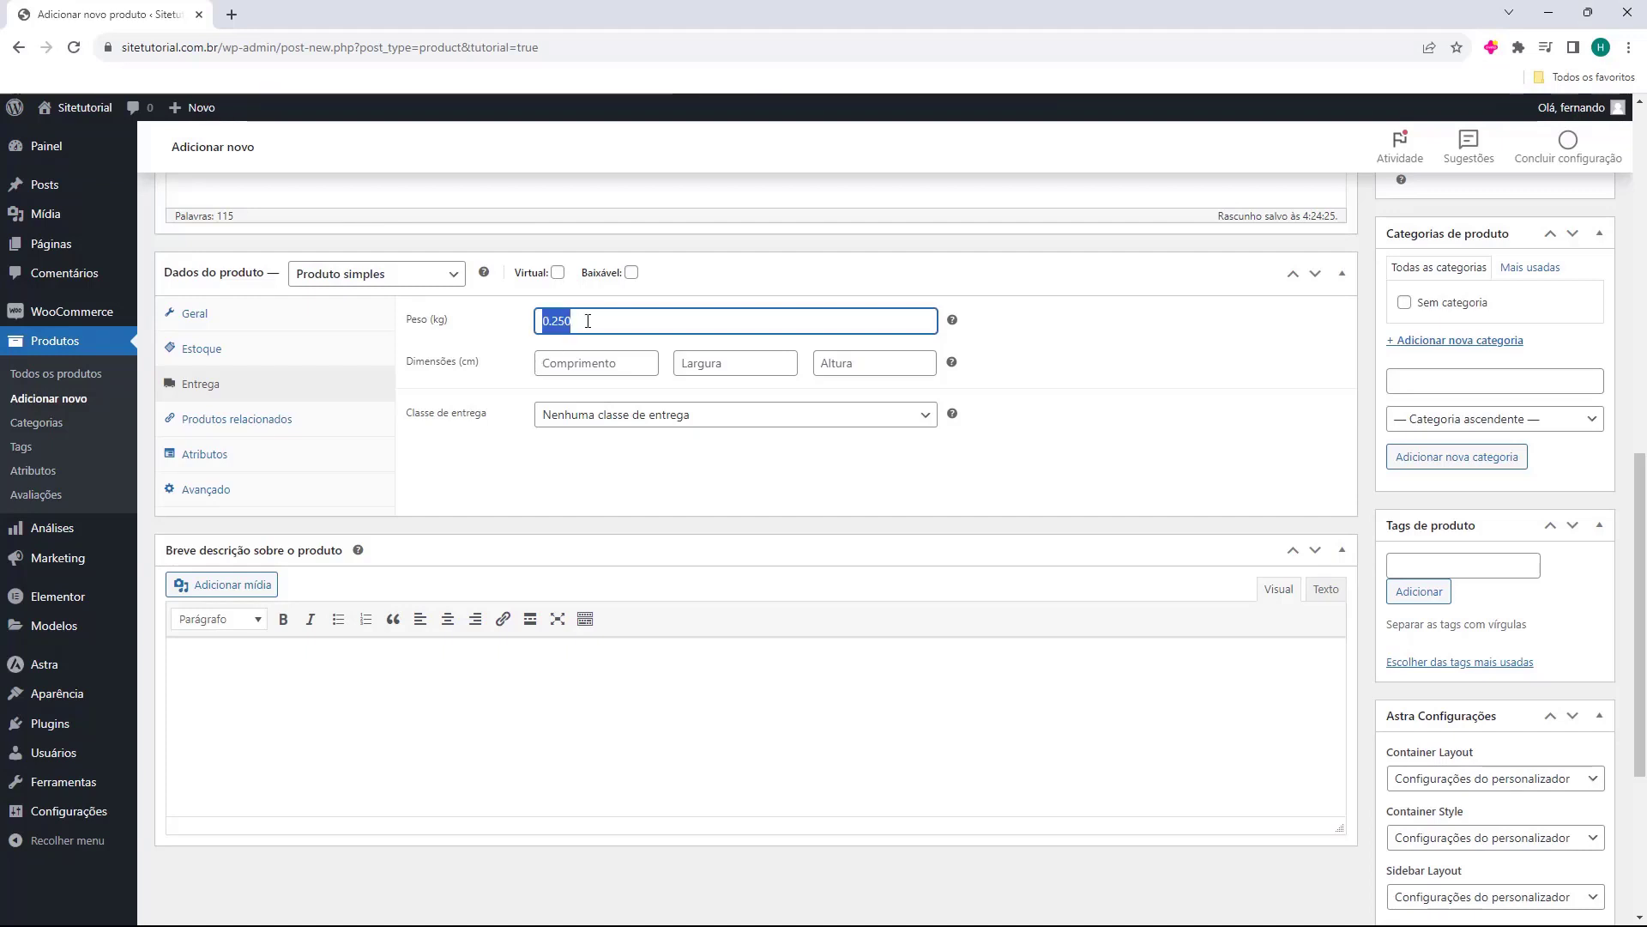
text(1)
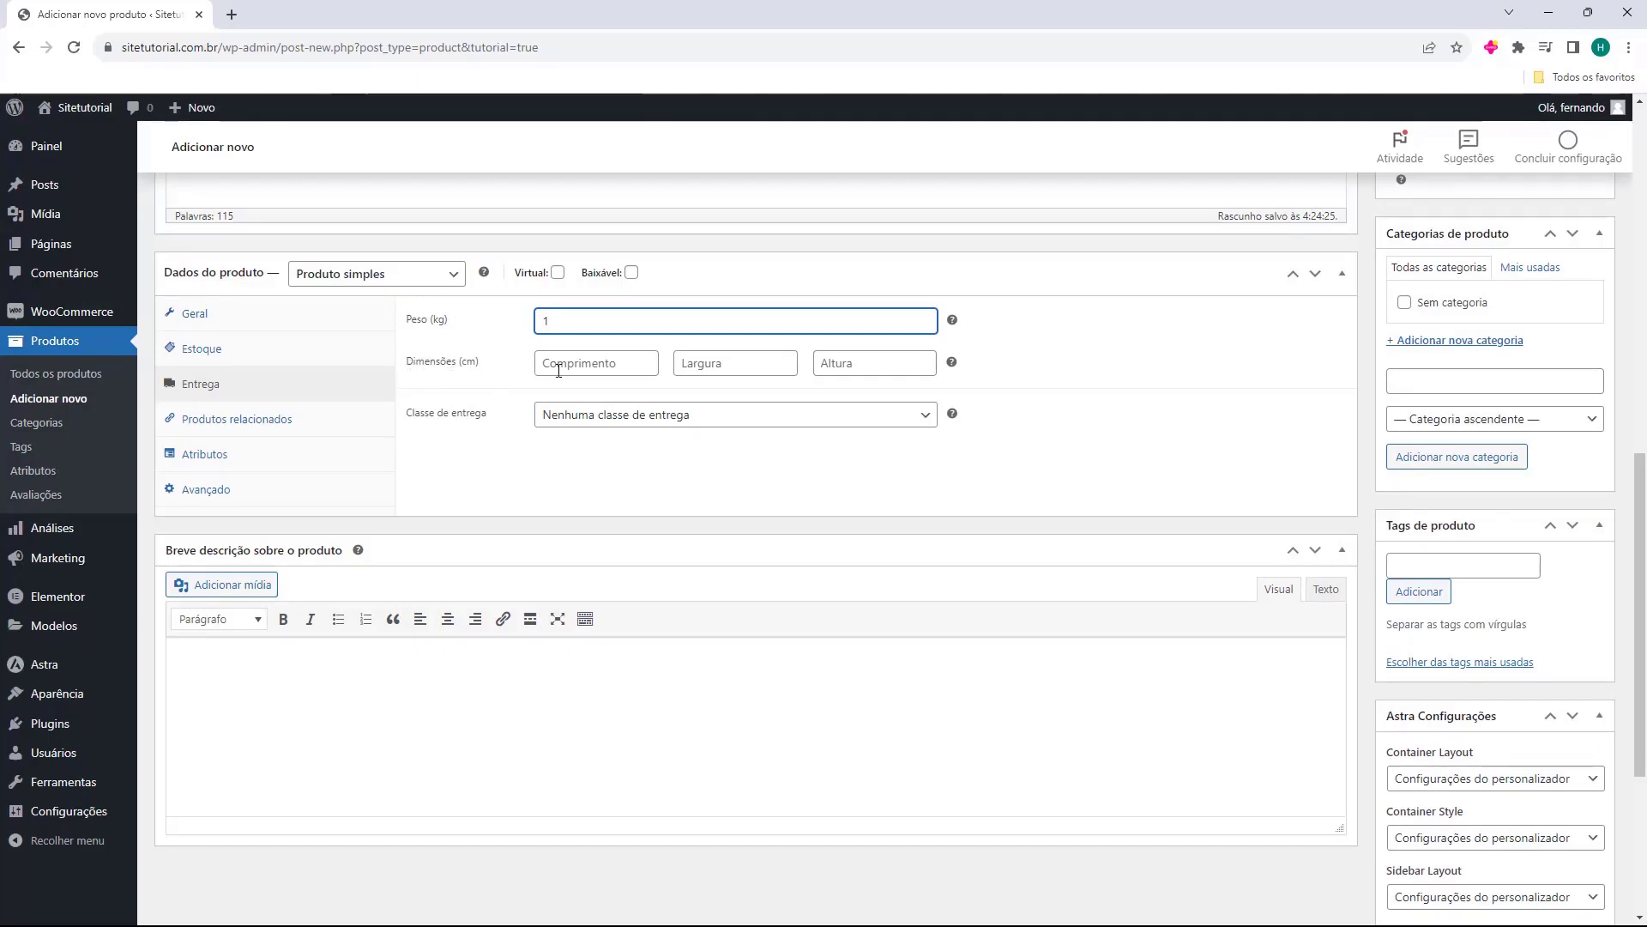
click(539, 387)
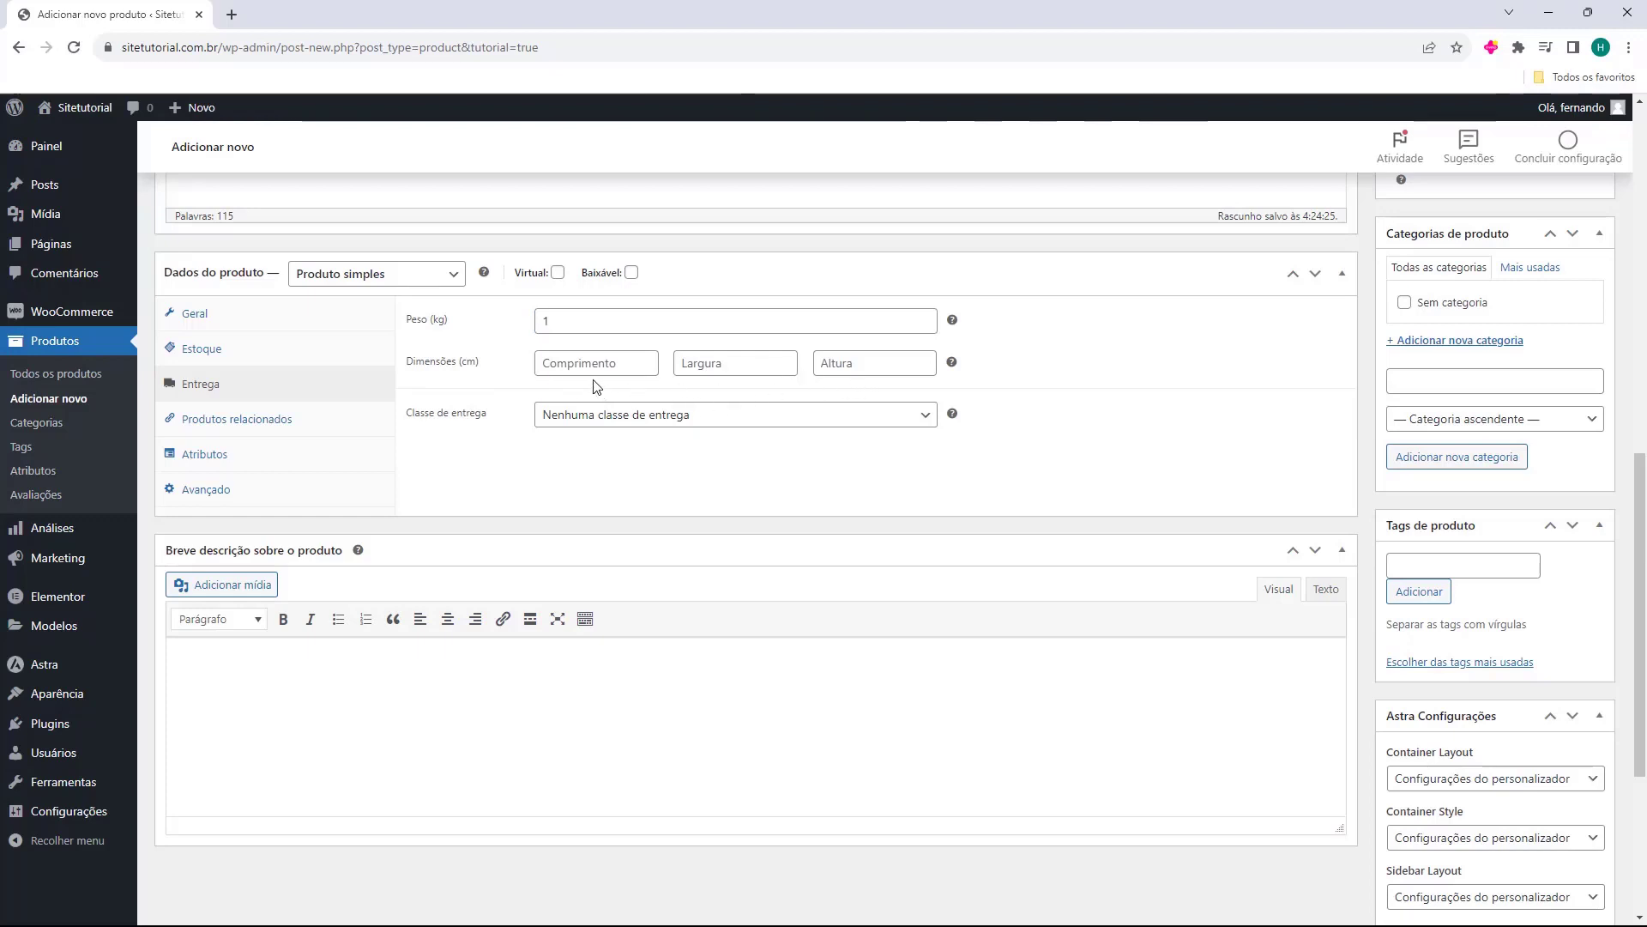
Set the product's shipping dimensions to 20 cm length, 20 cm width and 10 cm height
click(577, 374)
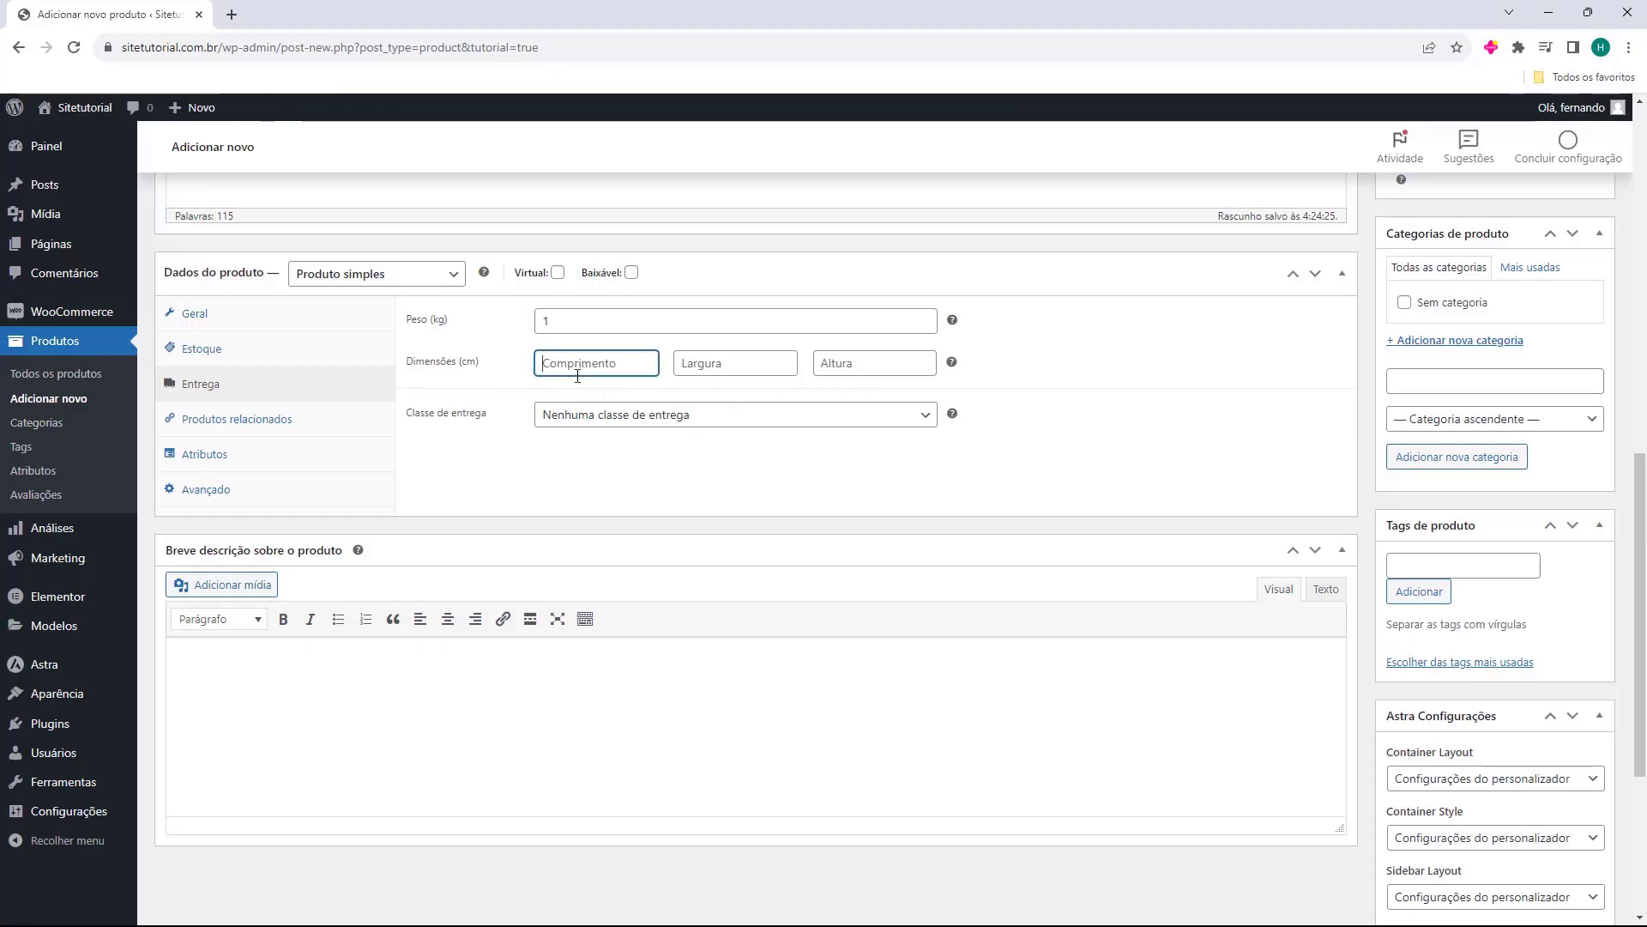
click(508, 382)
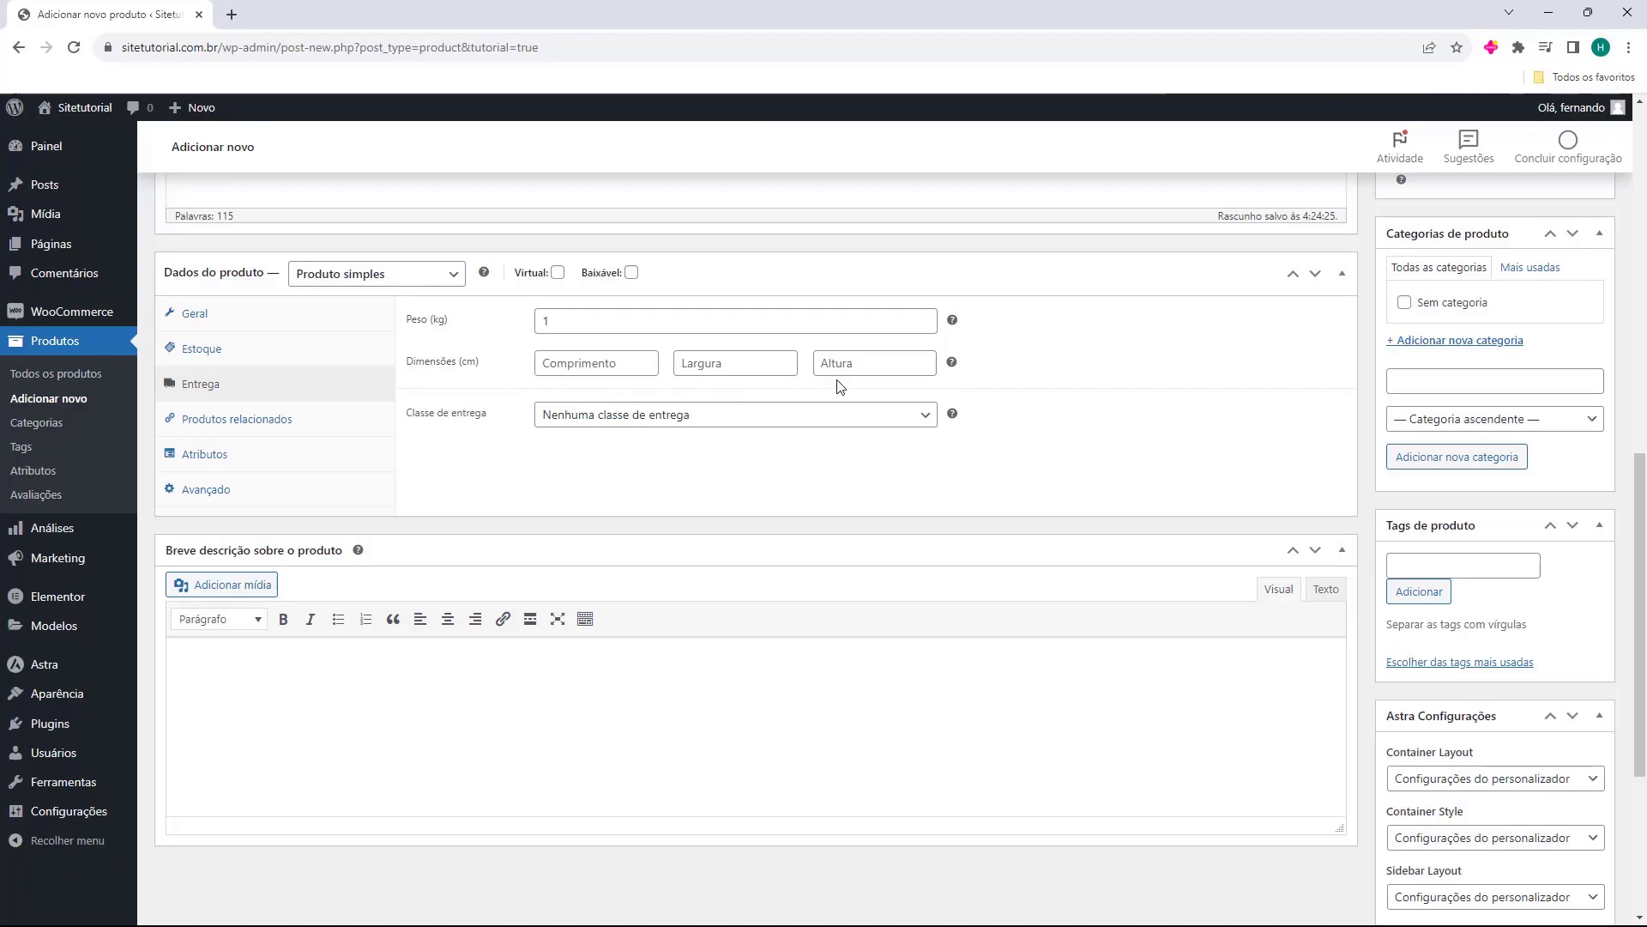
click(549, 369)
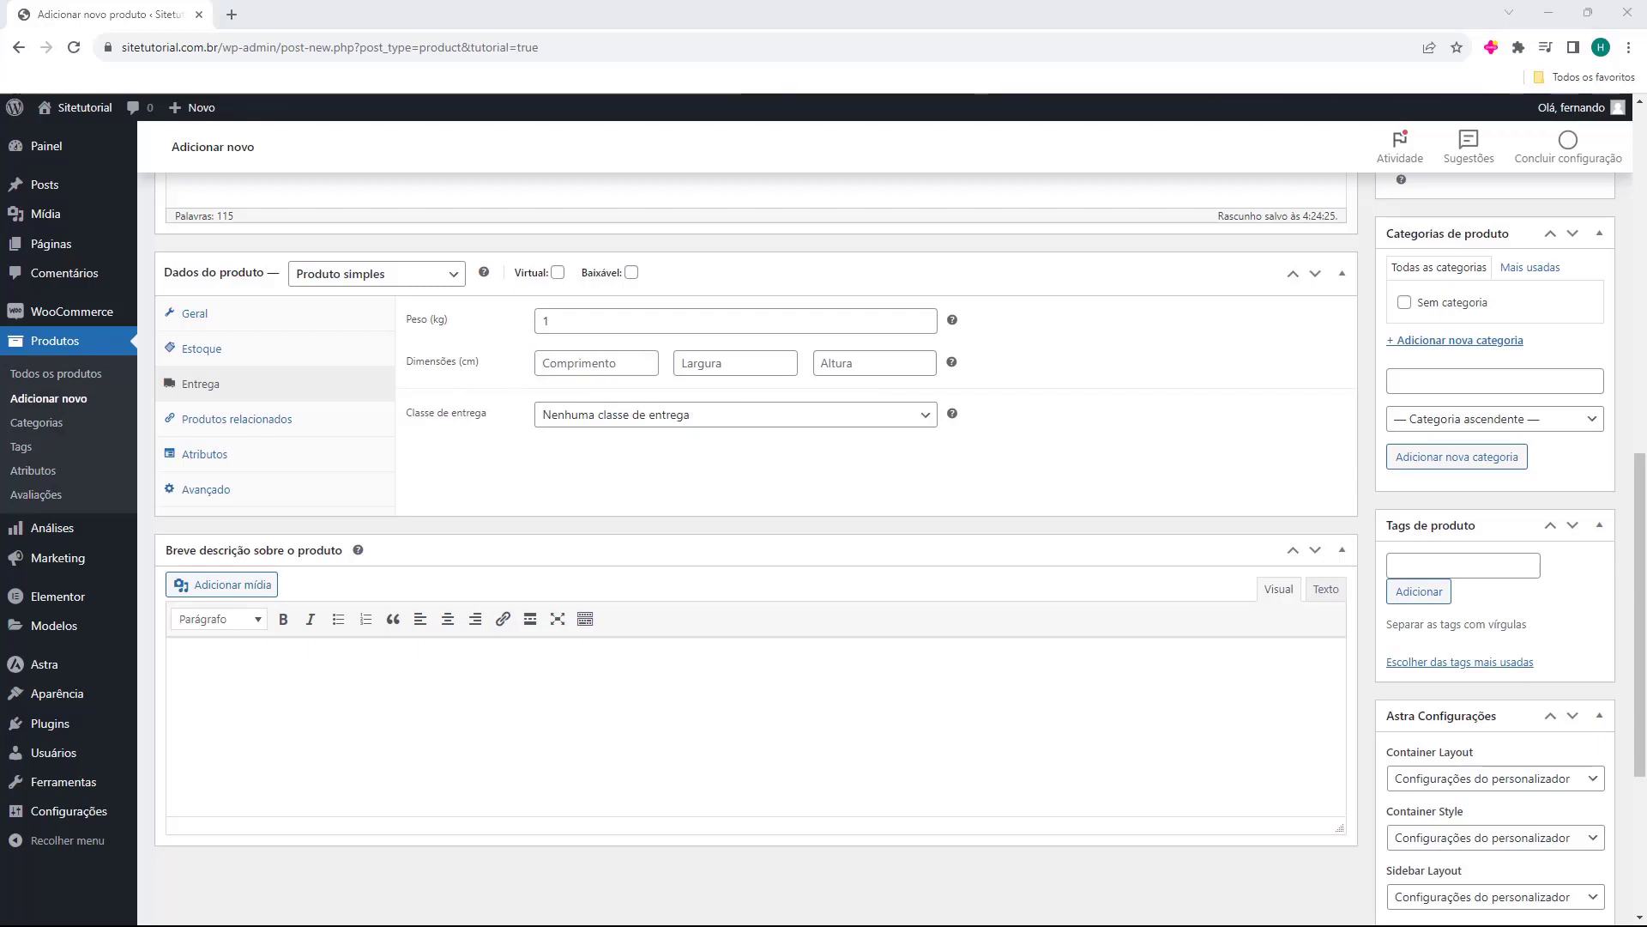
key(alt+Tab)
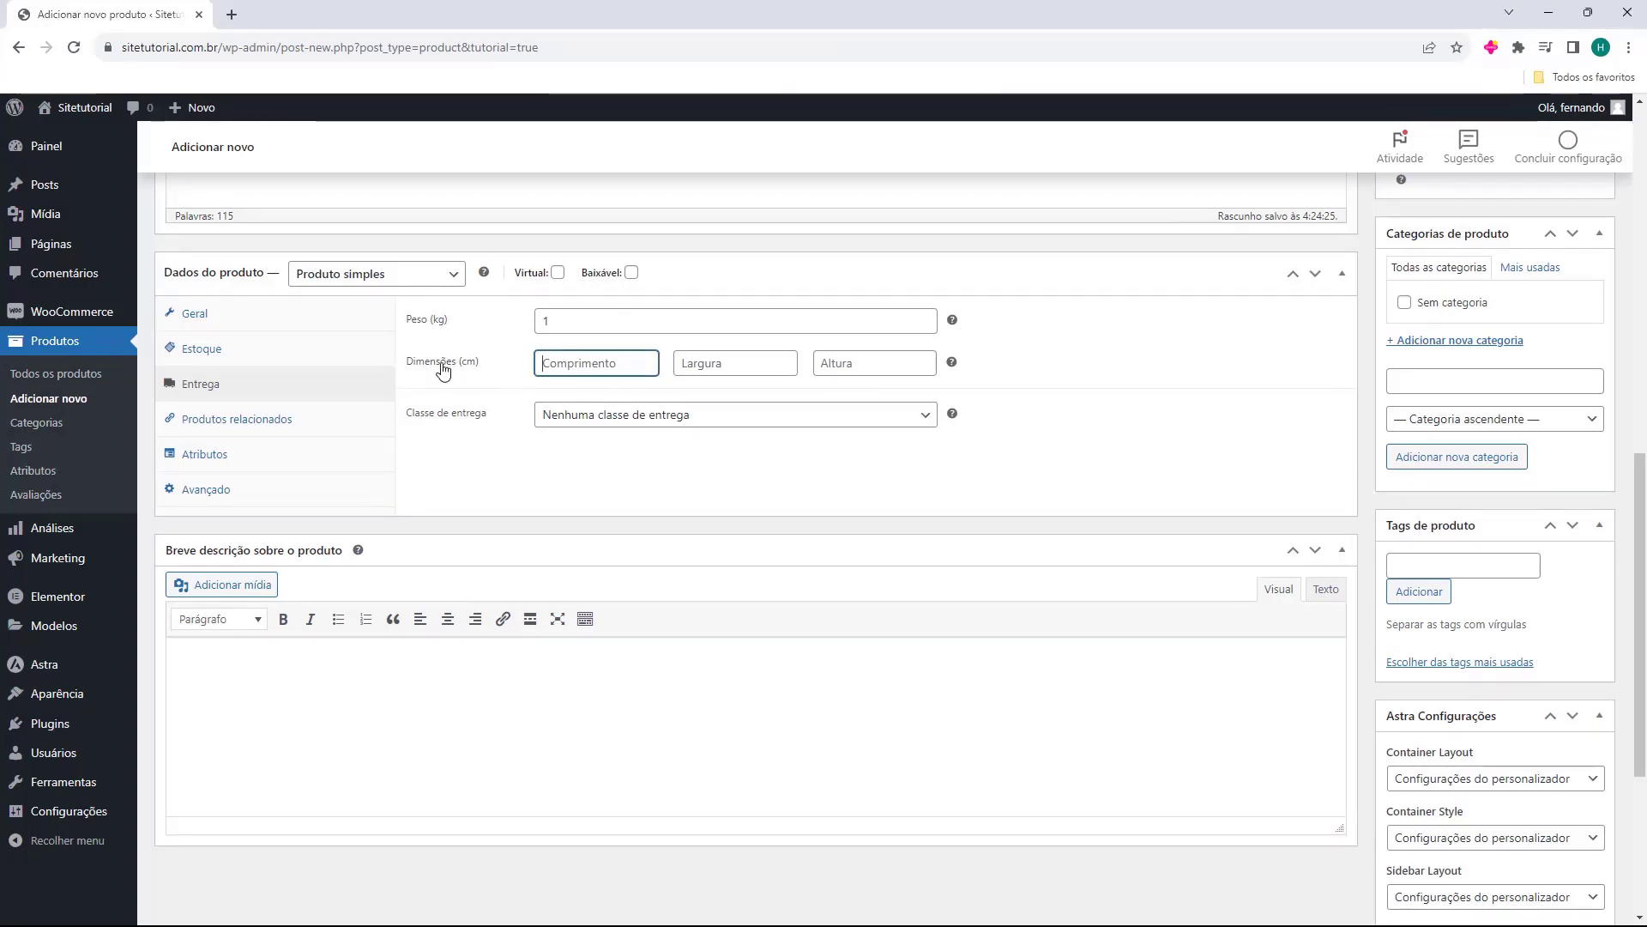
text(20)
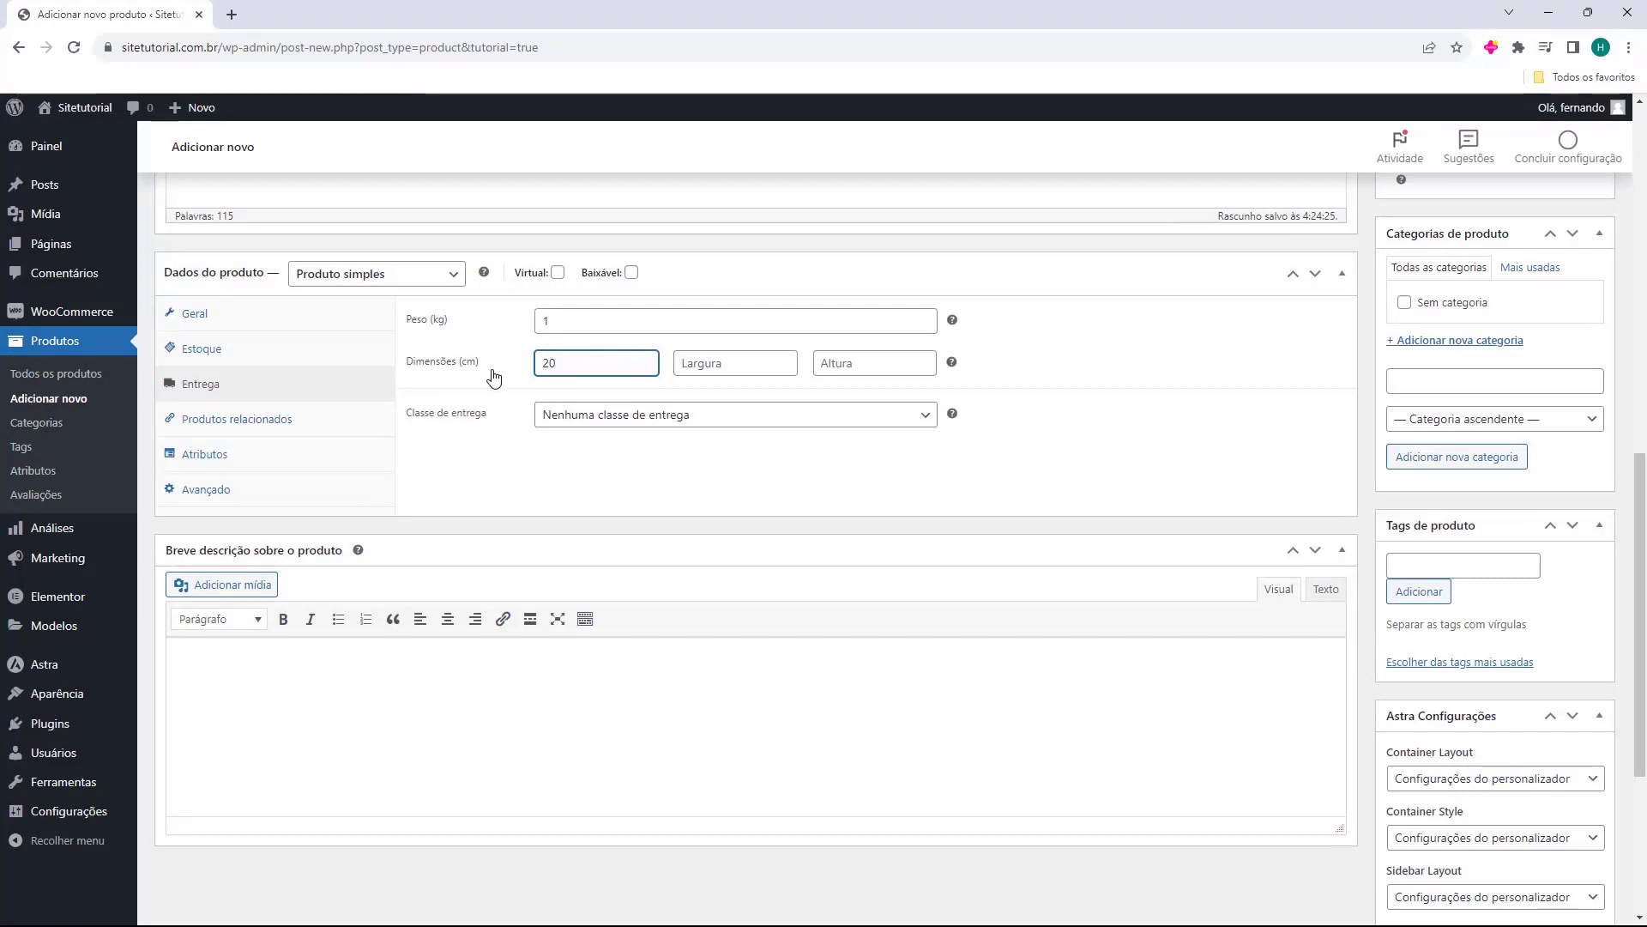
click(706, 372)
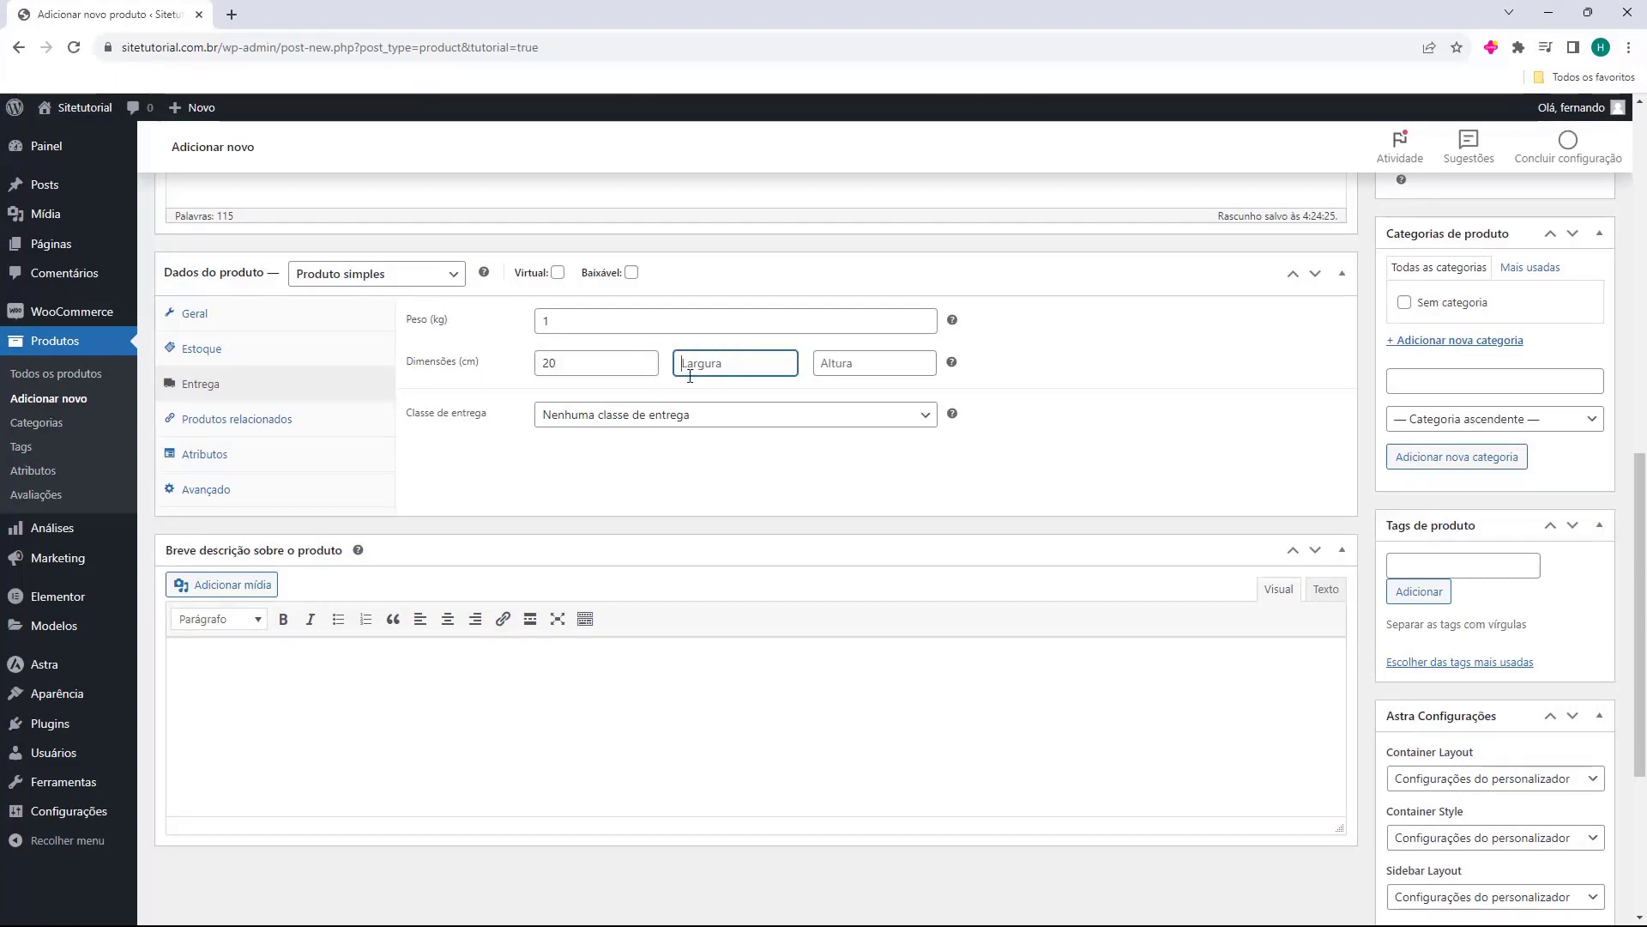
text(20)
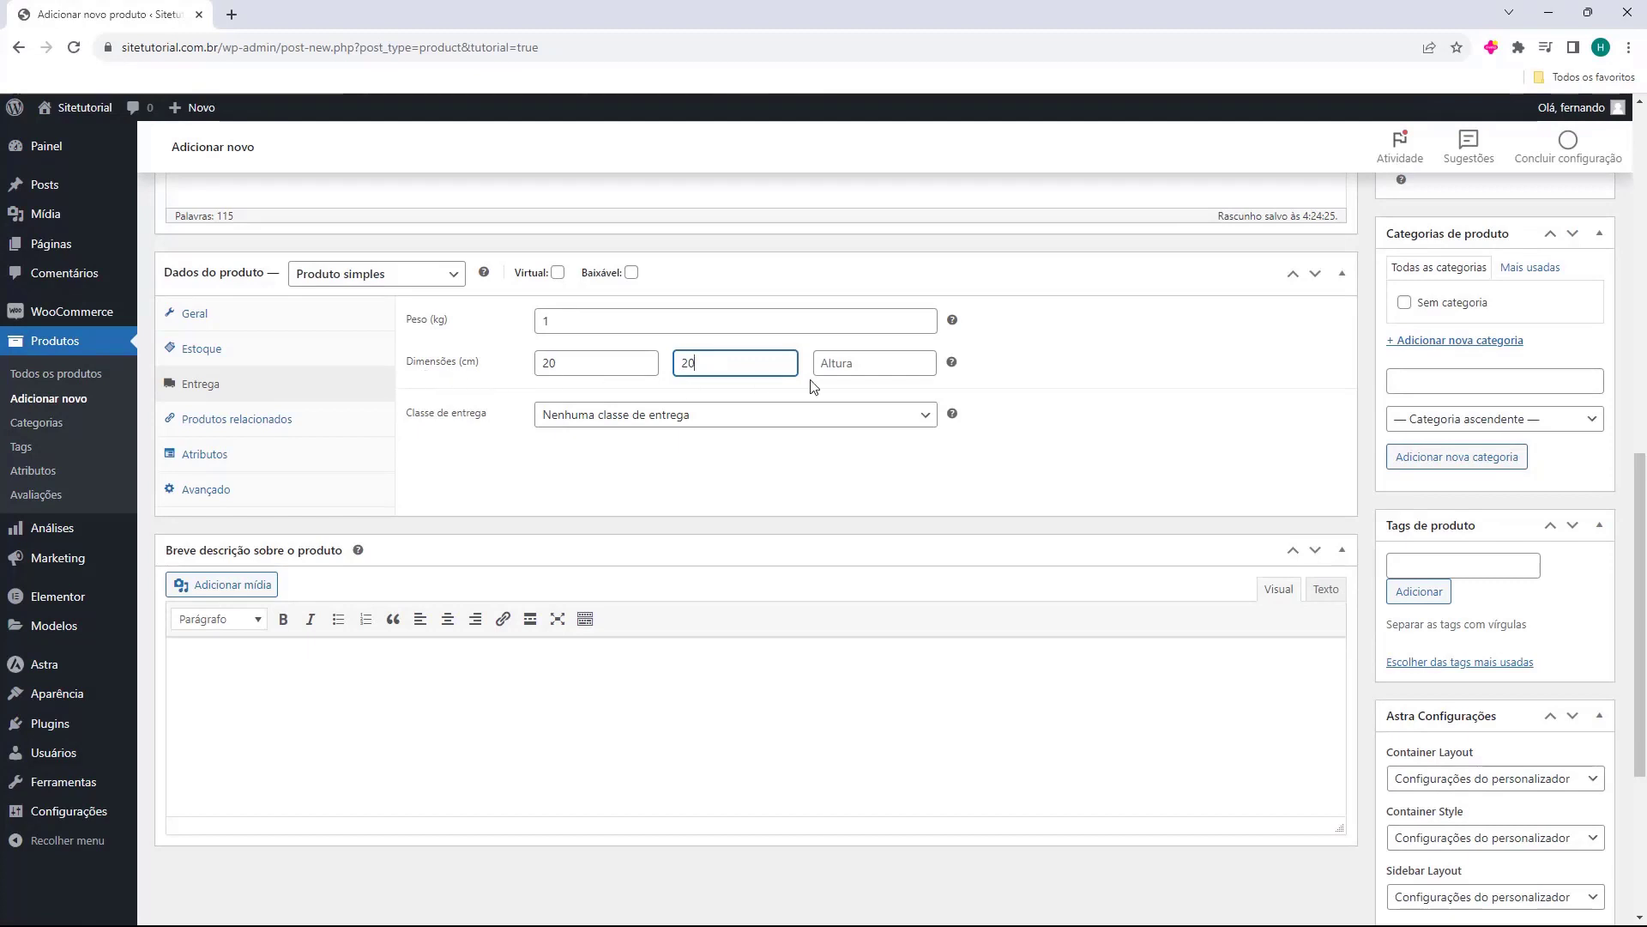
click(868, 363)
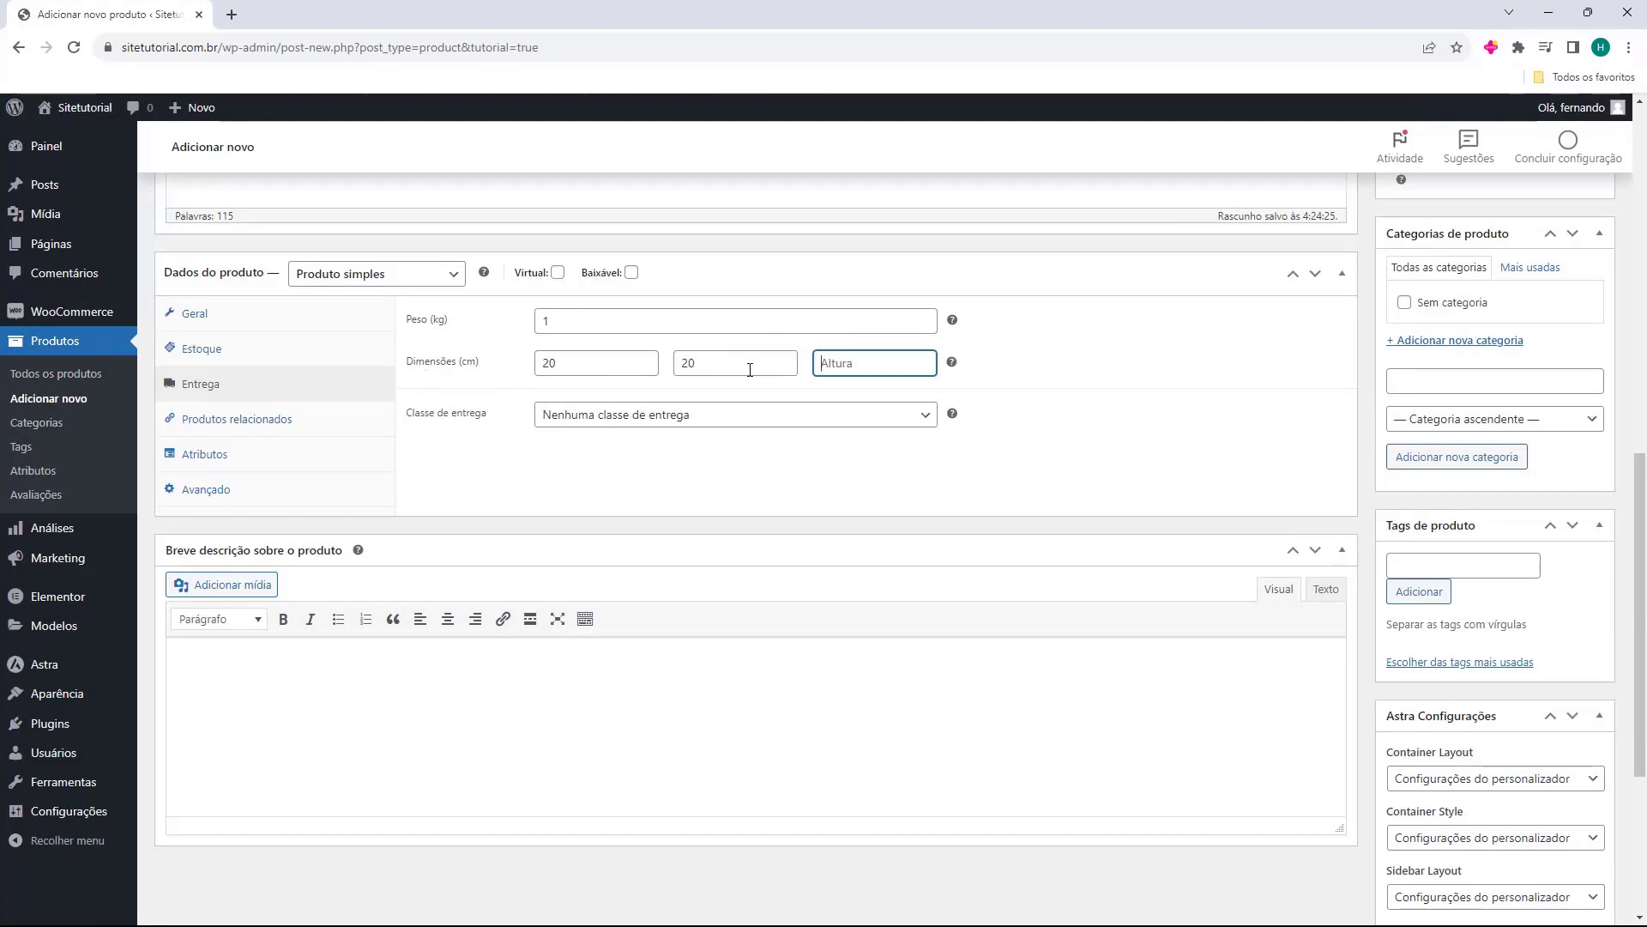
text(10)
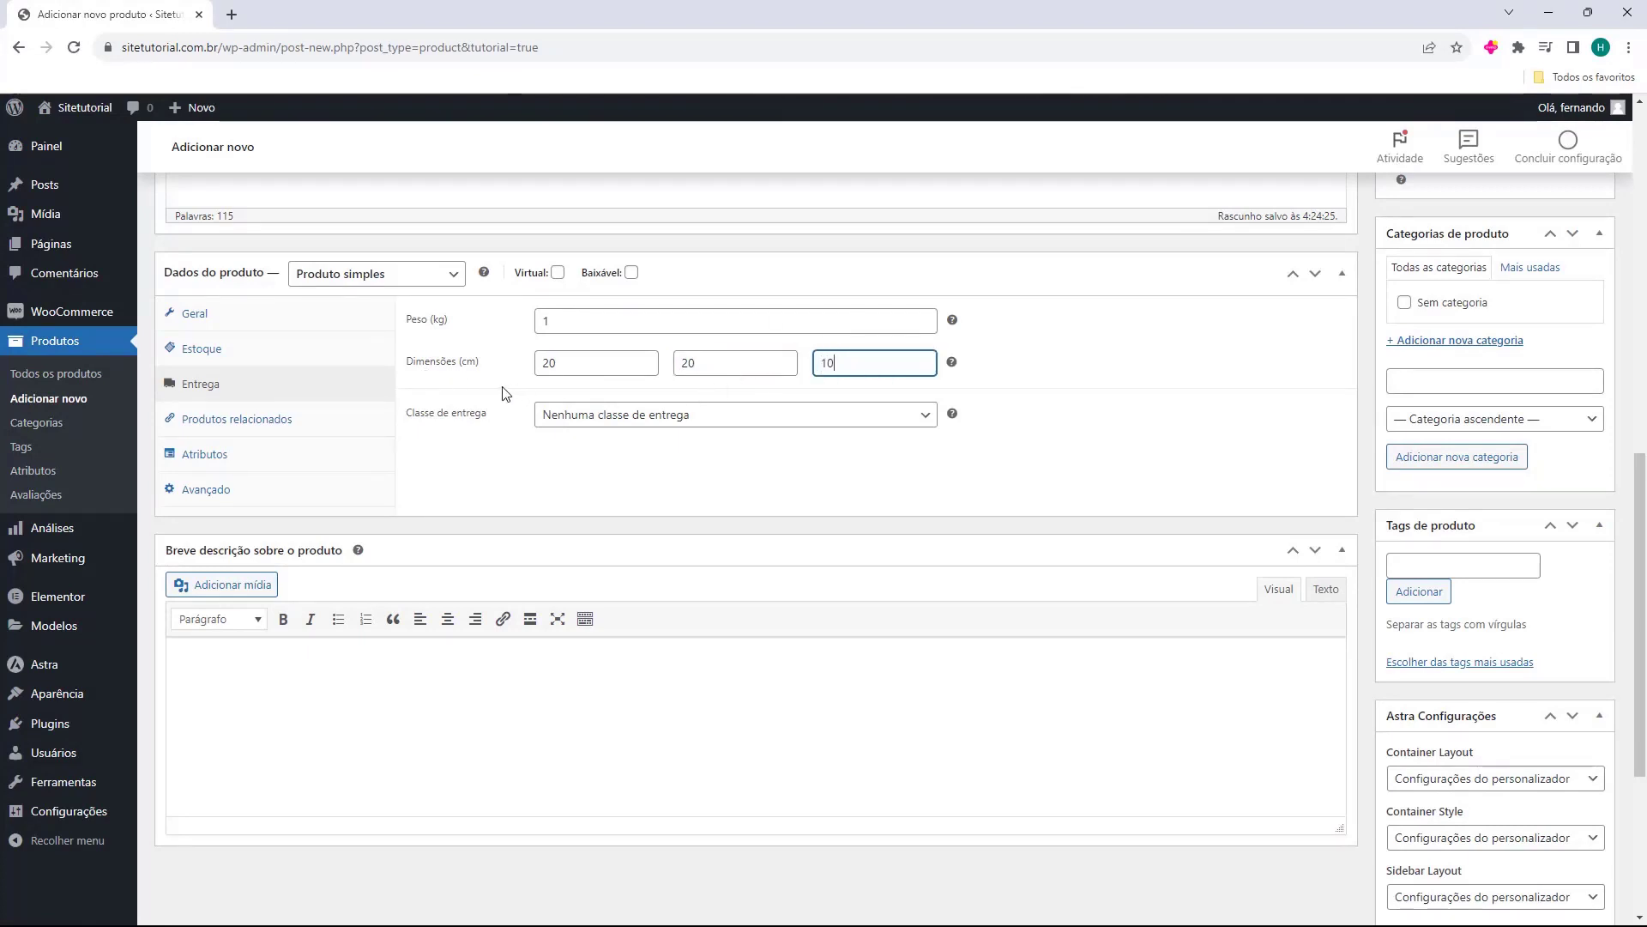
click(506, 393)
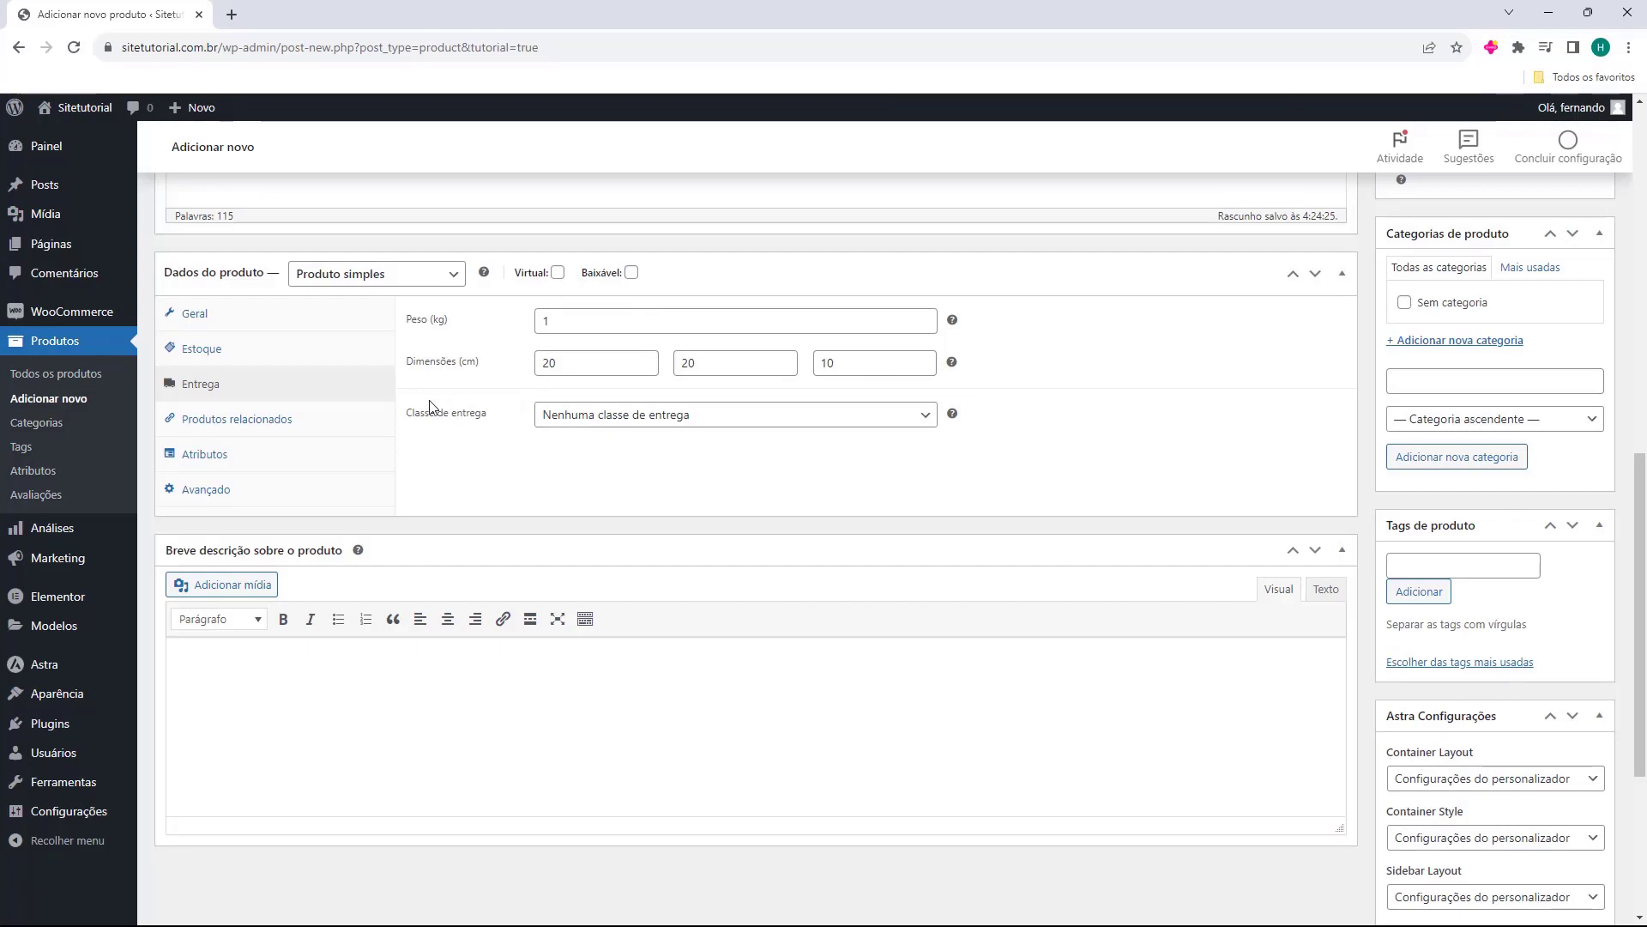
Check the options available for the product's shipping class and keep Nenhuma classe de entrega
click(589, 420)
click(589, 421)
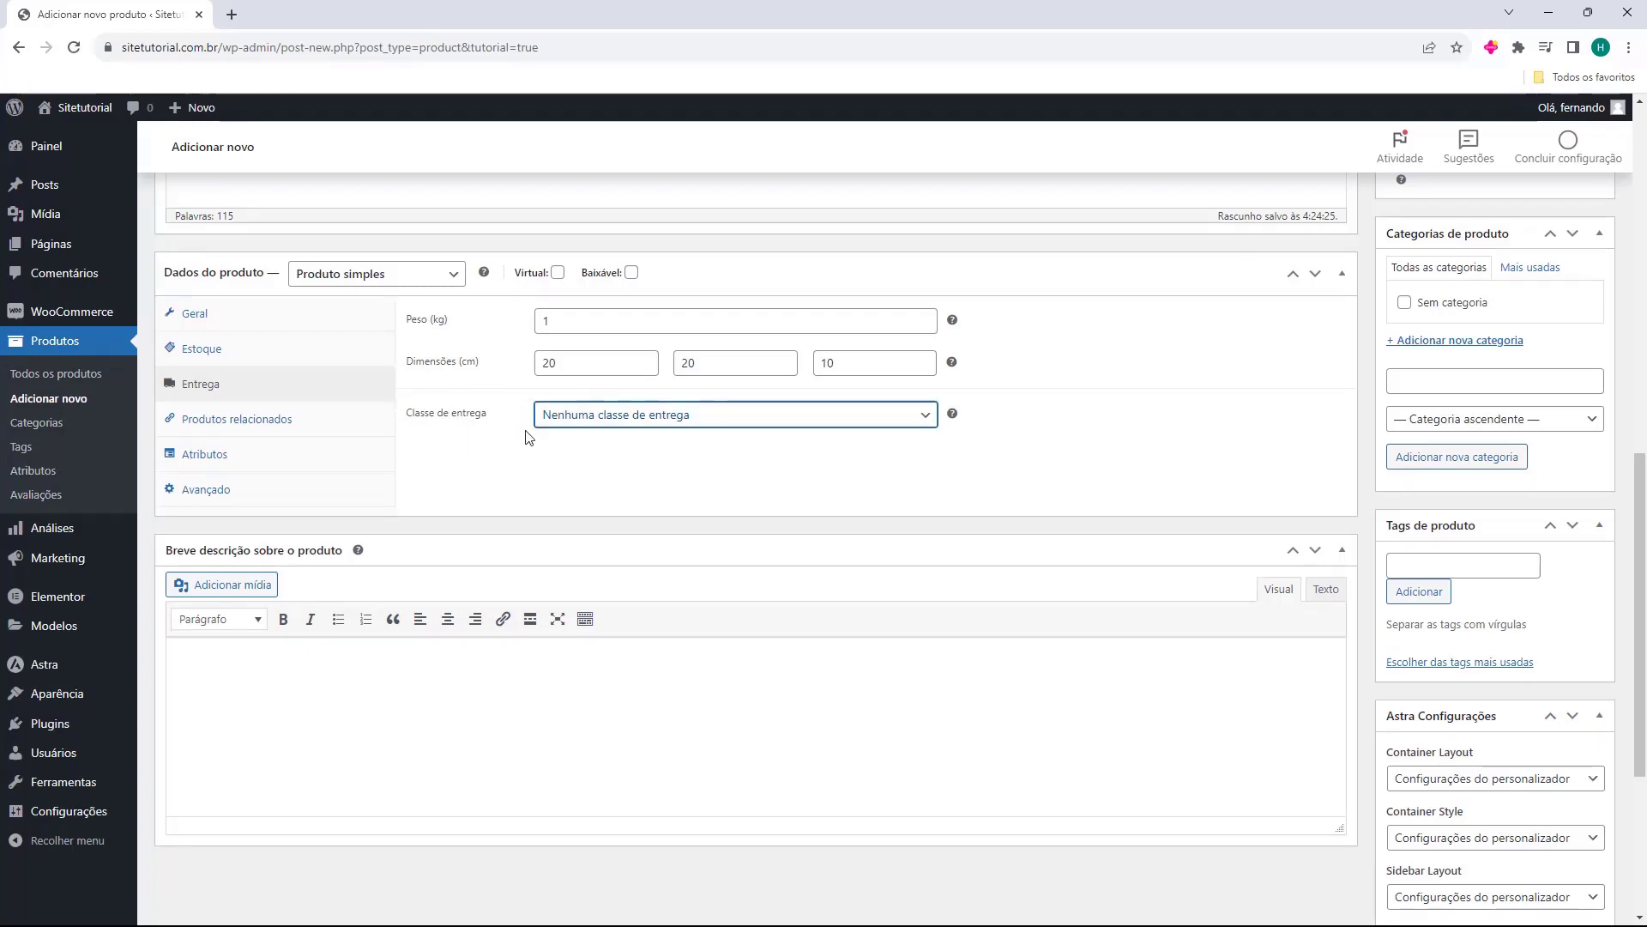
click(572, 423)
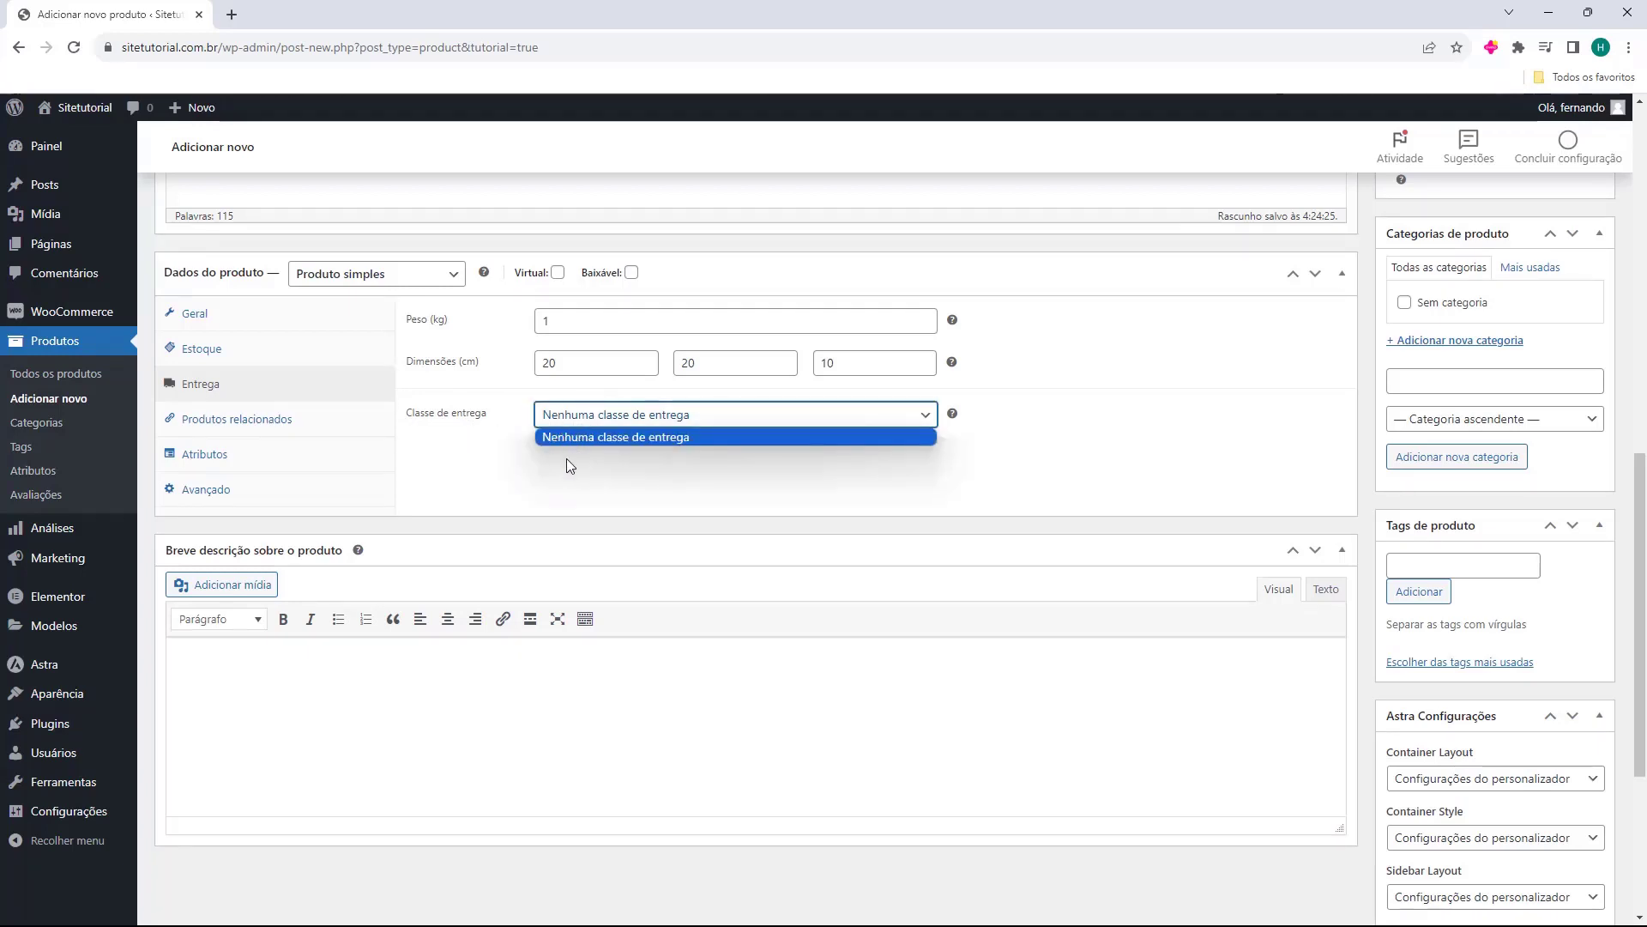
click(589, 421)
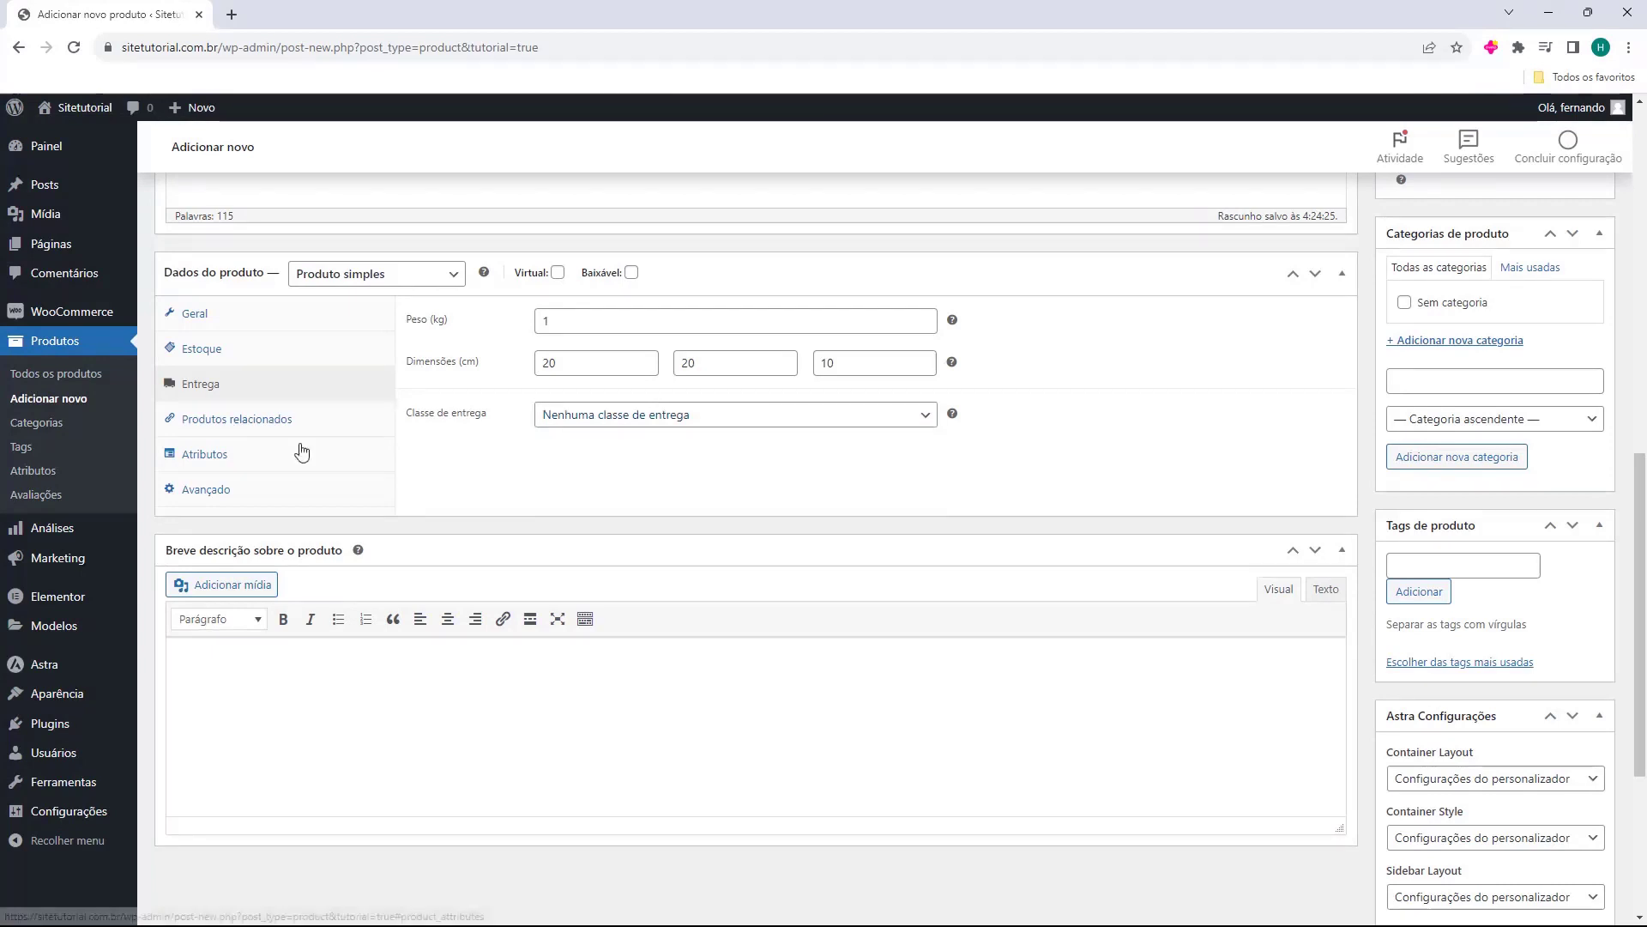
Examine the Upsells product search in the related products settings without adding a product
click(194, 426)
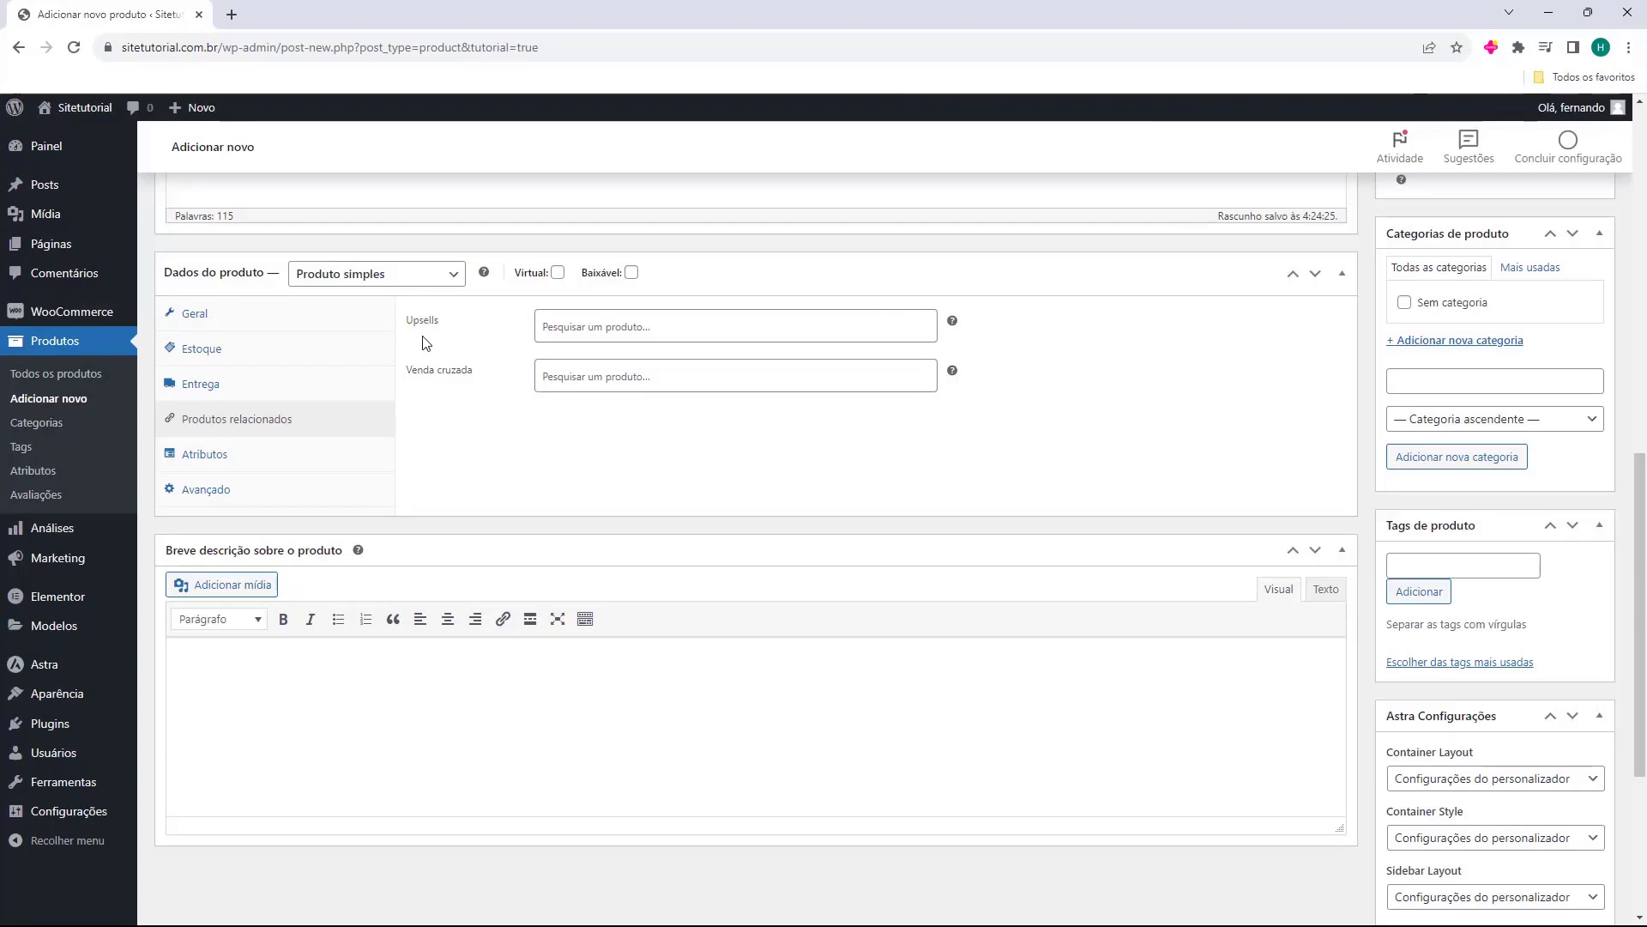
scroll(1046, 525, up, 4)
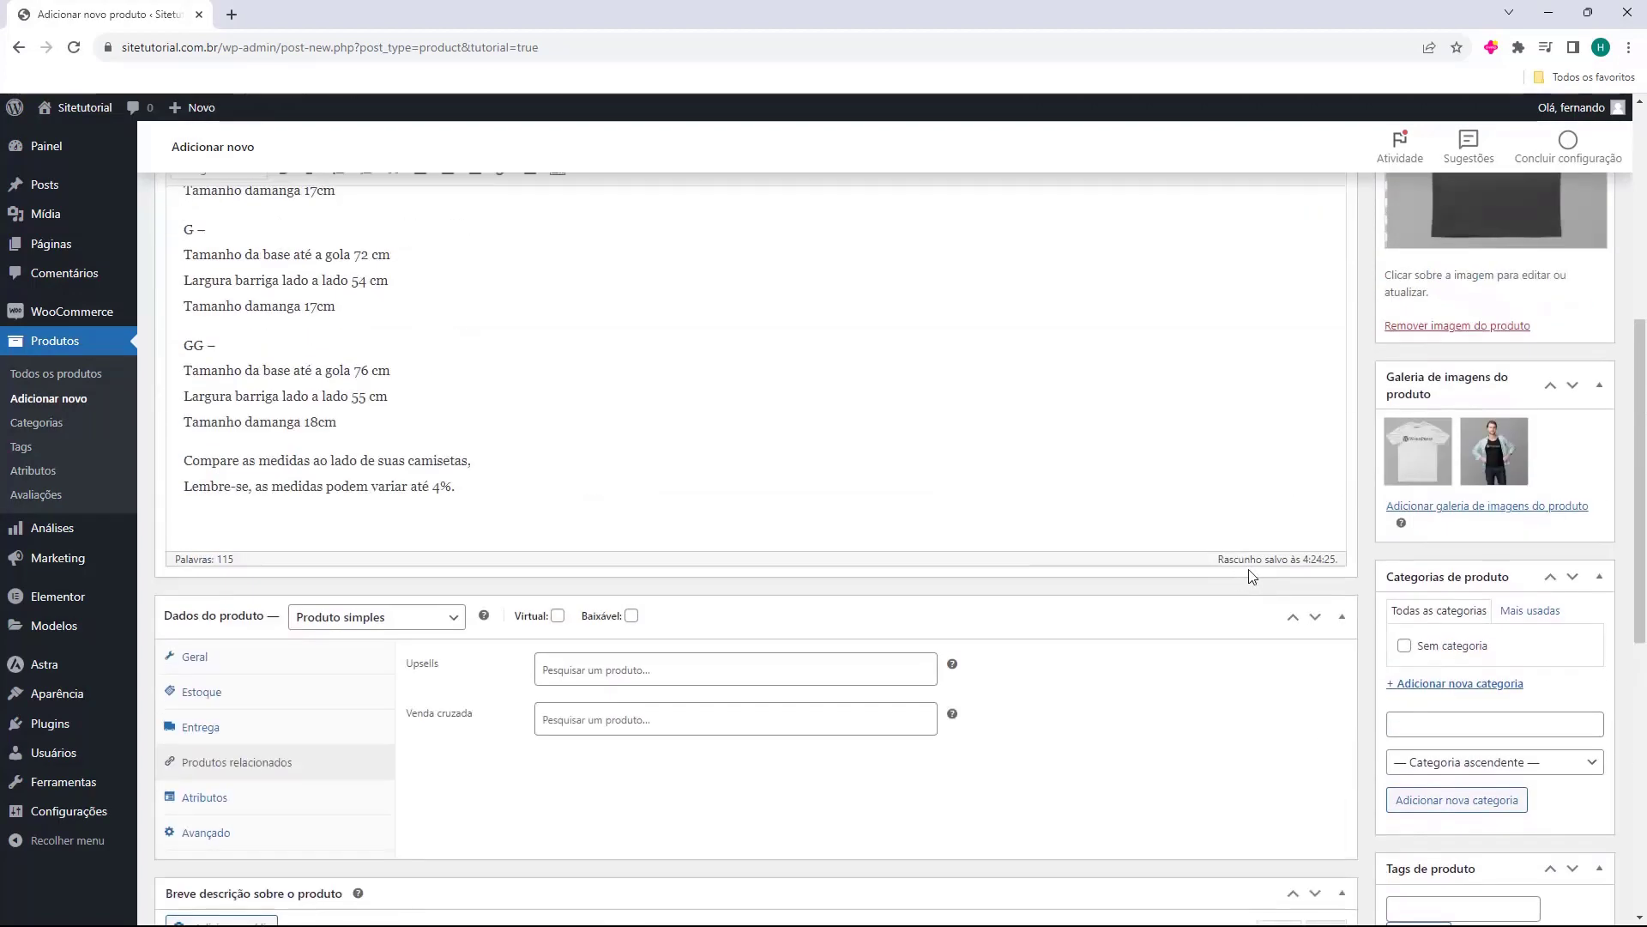
scroll(1261, 576, up, 3)
scroll(853, 427, down, 6)
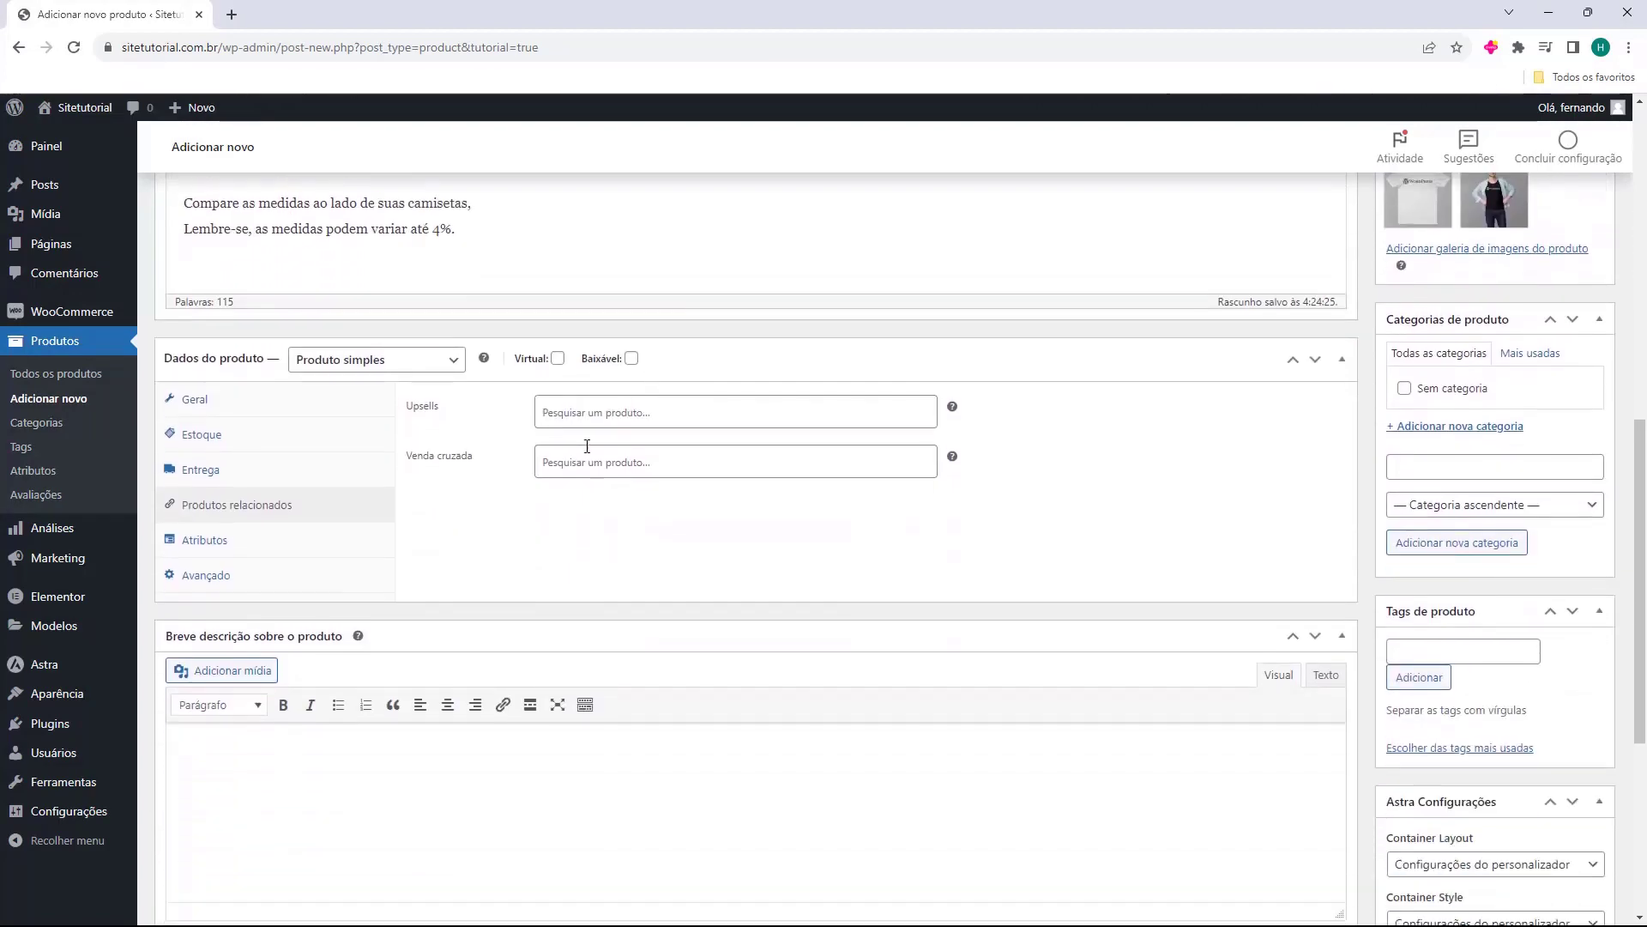
click(560, 414)
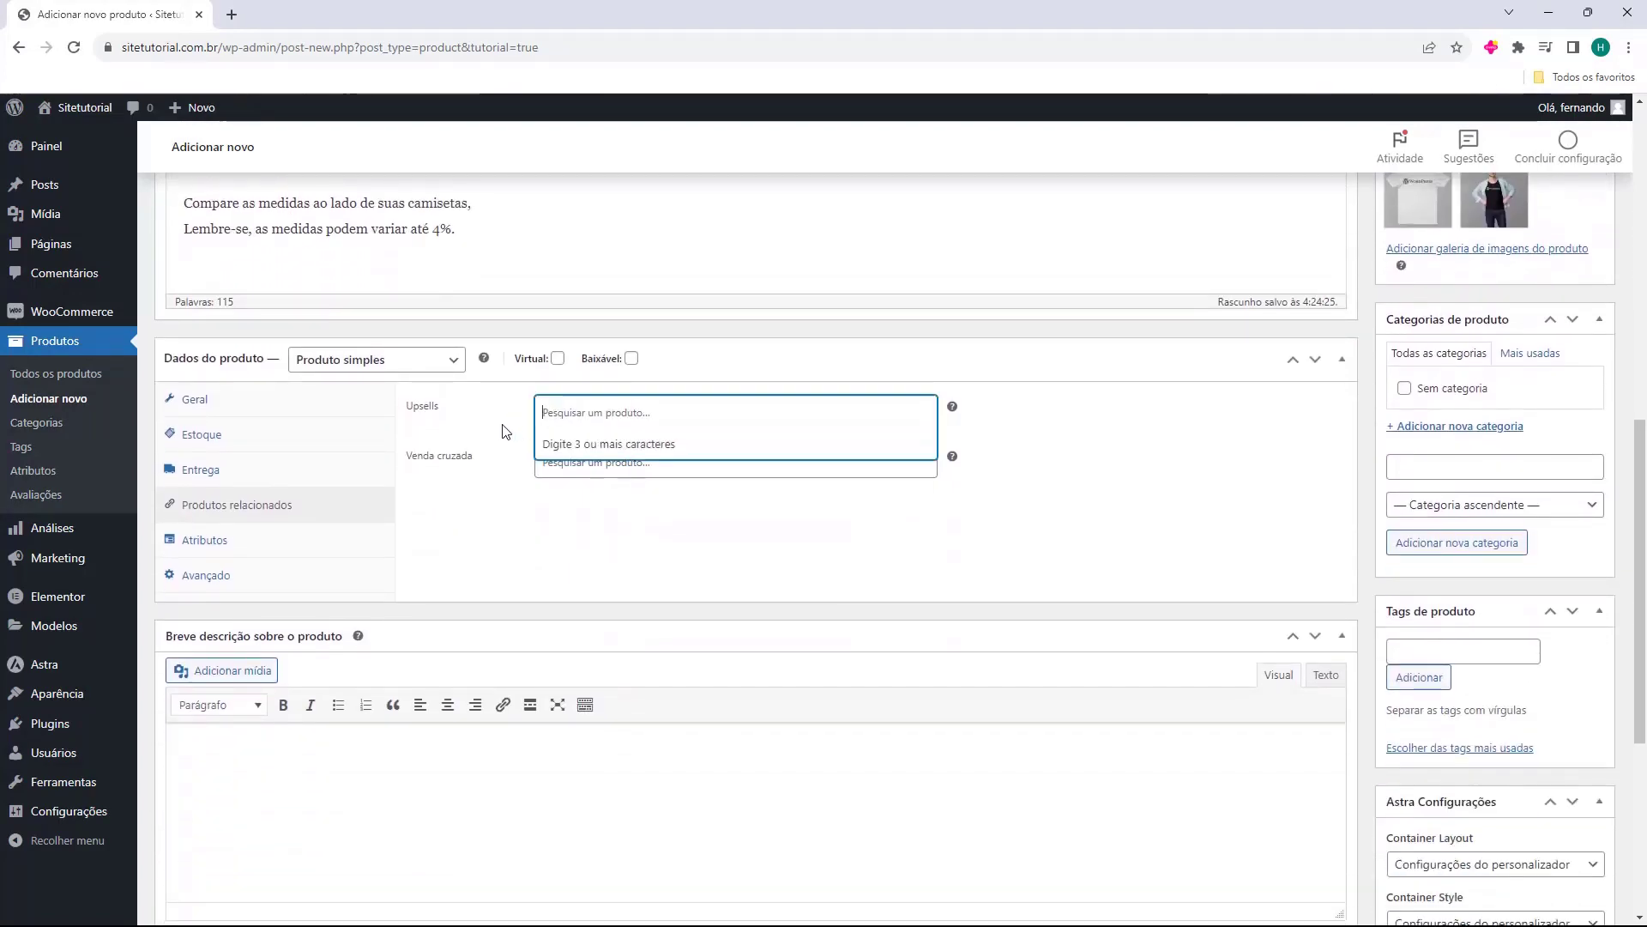
click(504, 432)
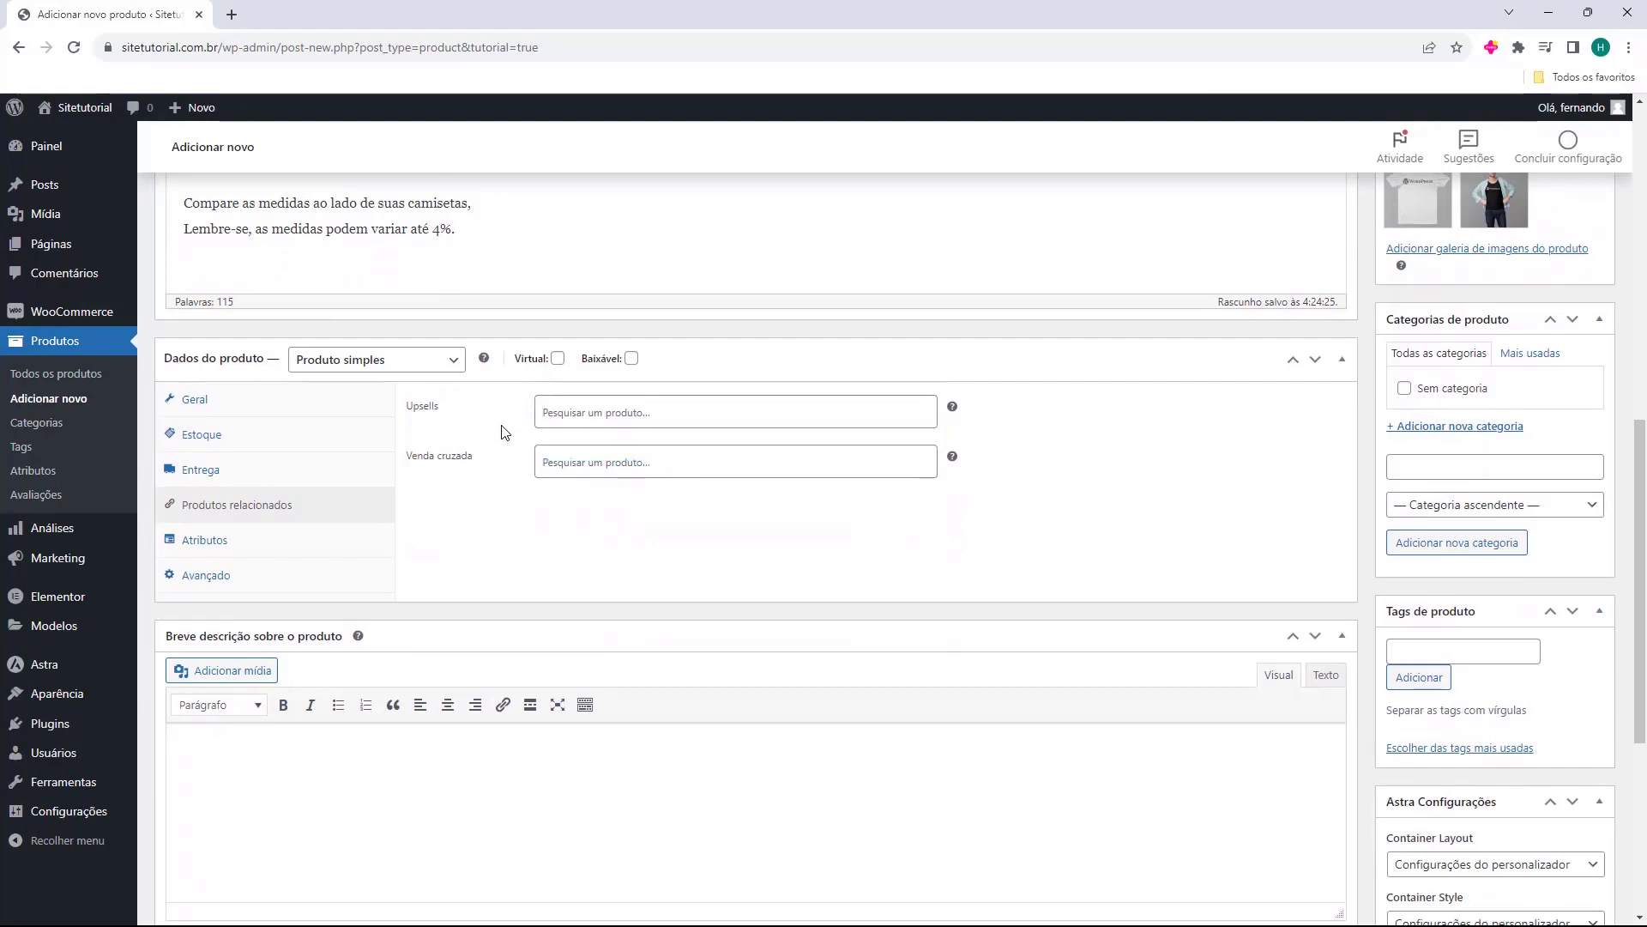
click(542, 416)
click(502, 438)
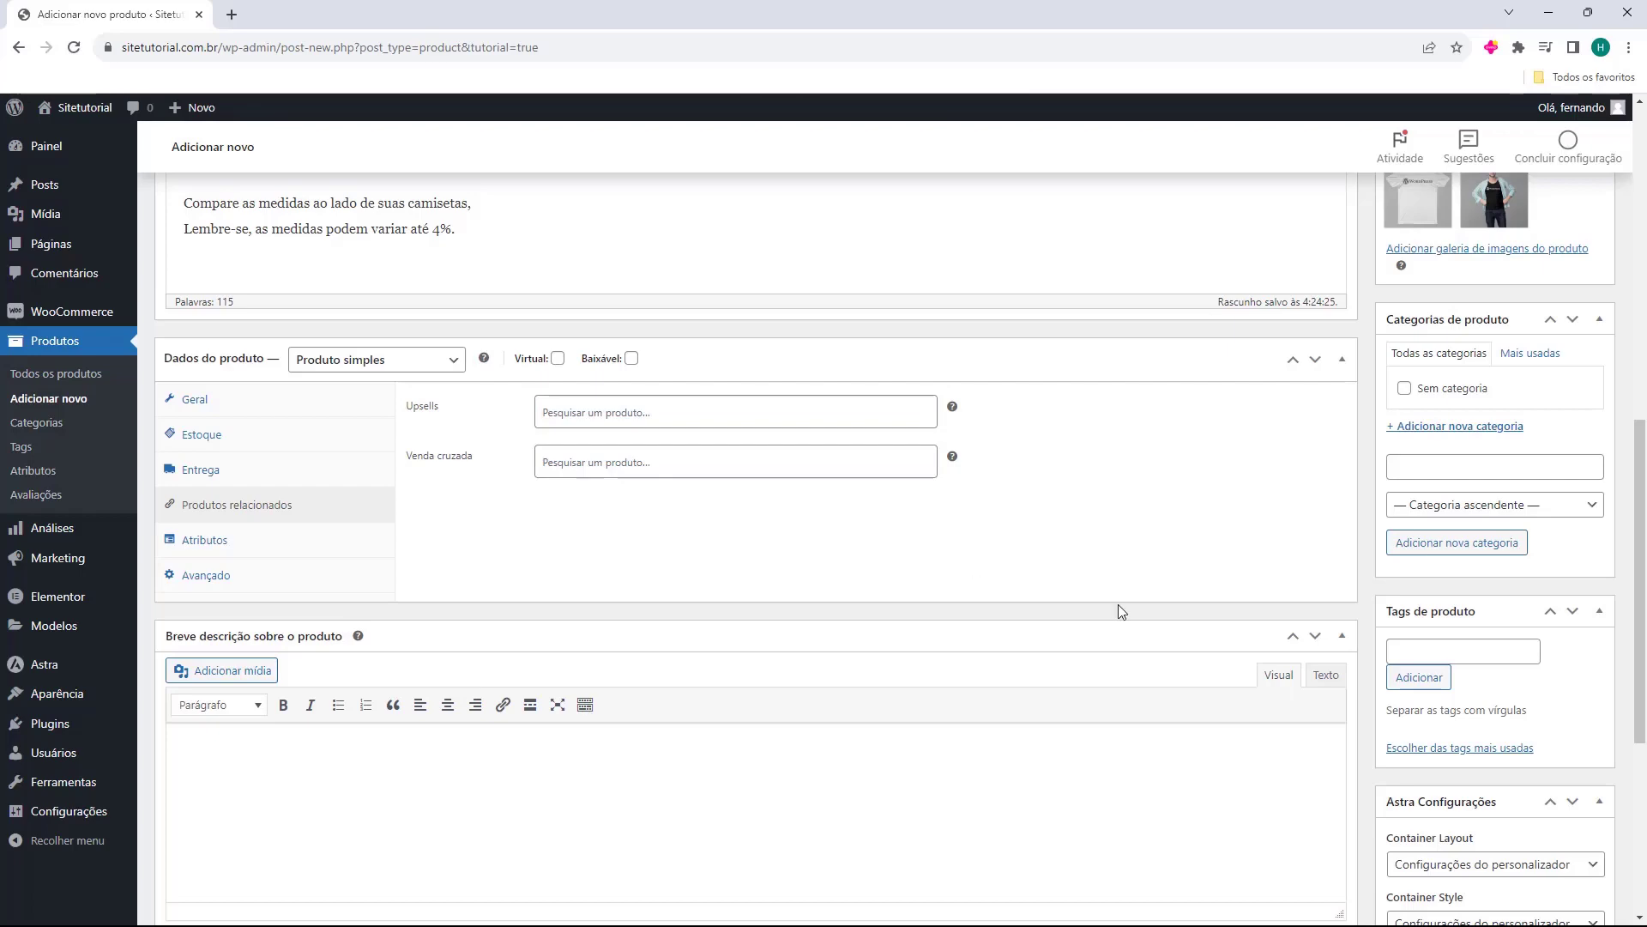
scroll(1124, 611, up, 5)
scroll(1132, 578, down, 5)
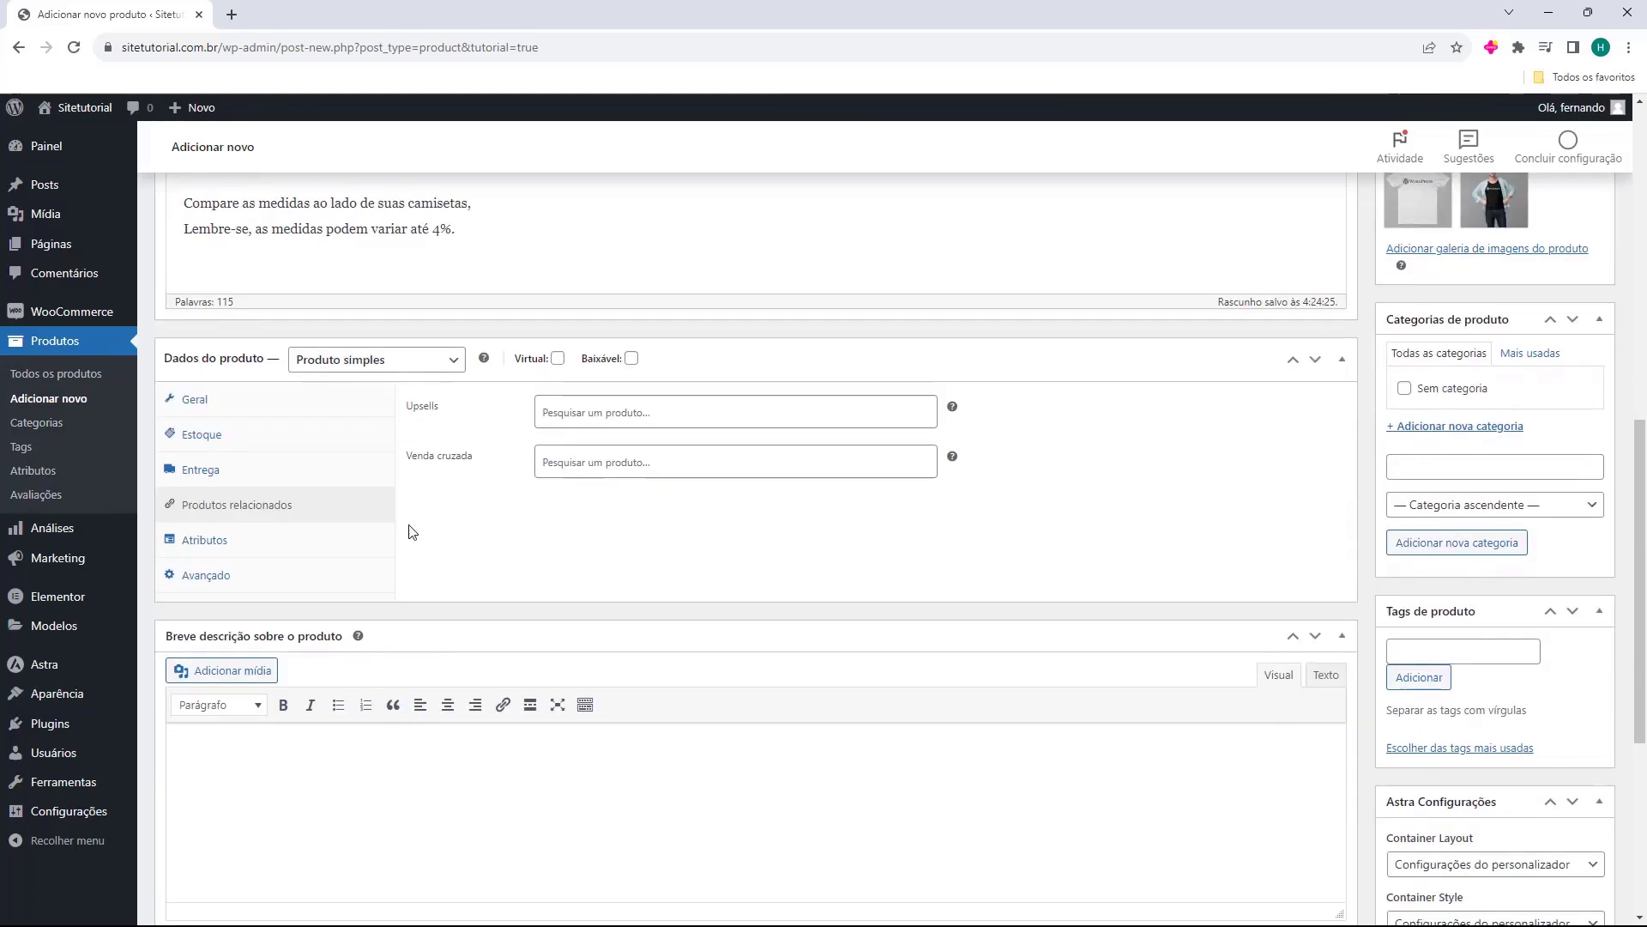
double_click(445, 430)
click(454, 434)
drag(420, 431, 439, 432)
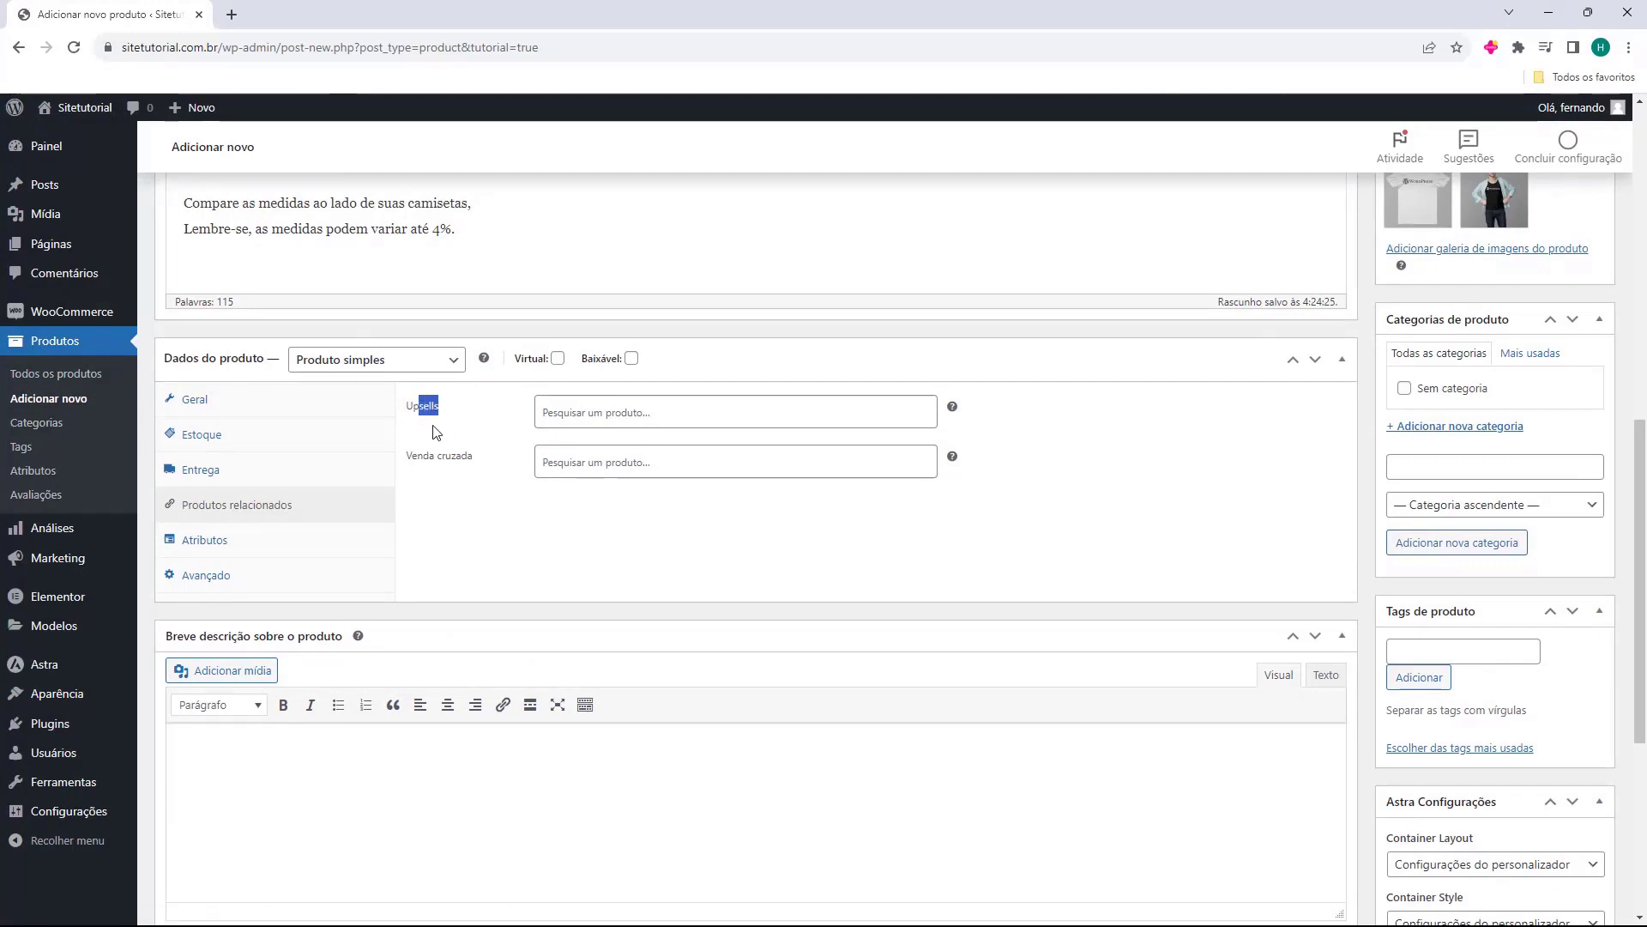
click(437, 431)
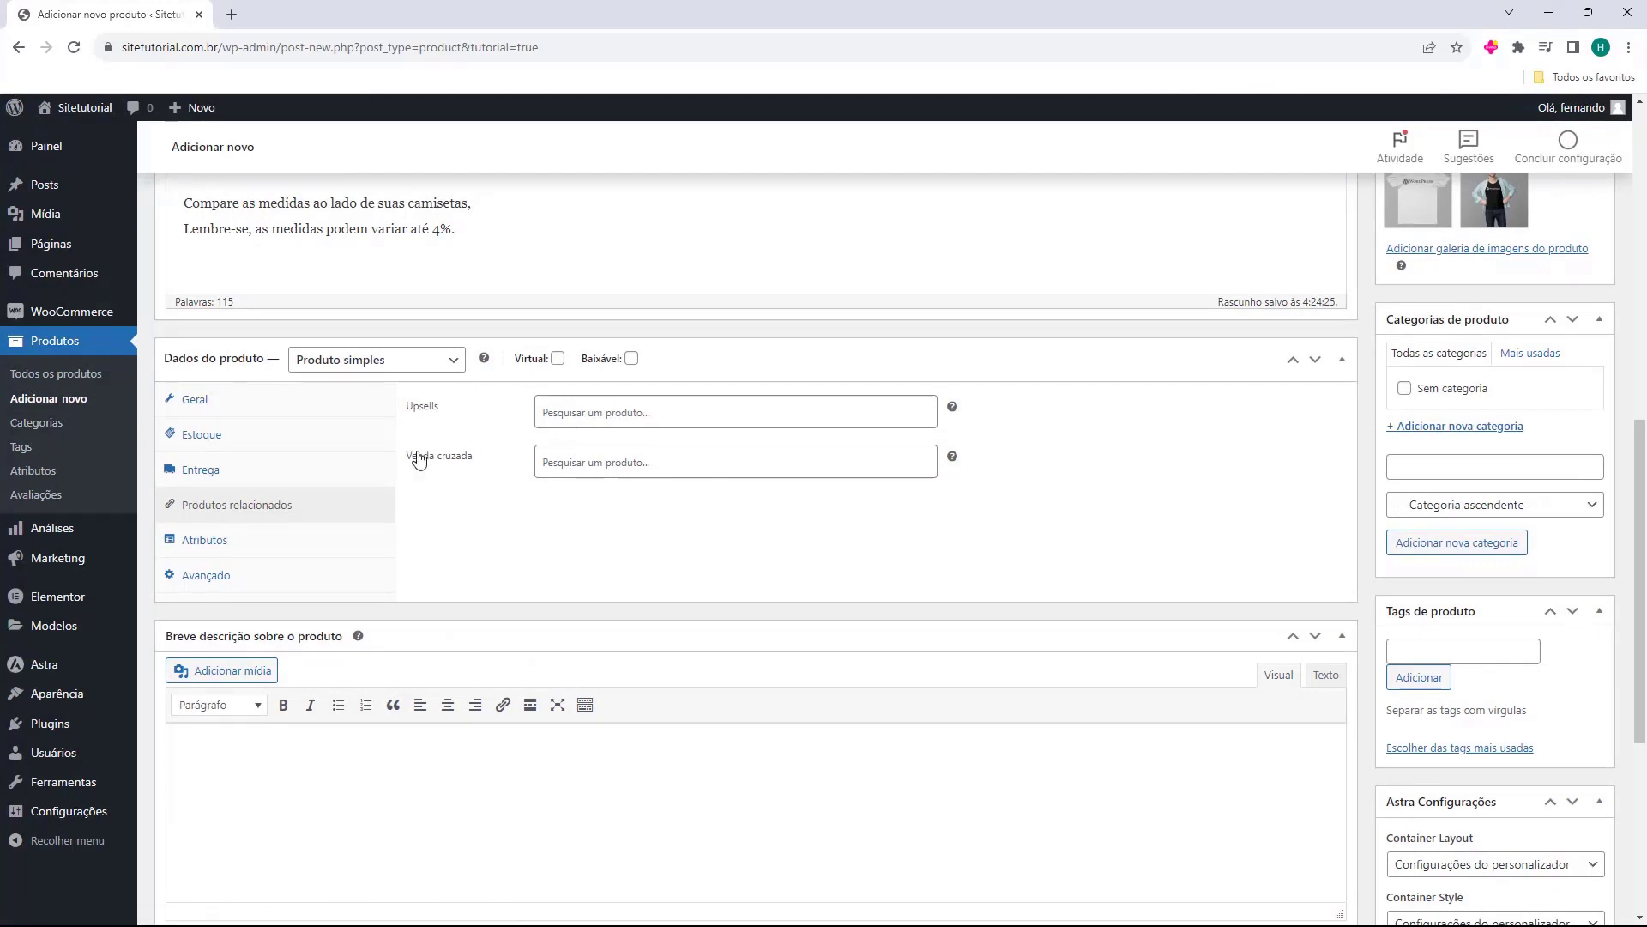
Examine the Venda cruzada product search and compare it with Upsells, leaving both empty
click(555, 463)
click(499, 489)
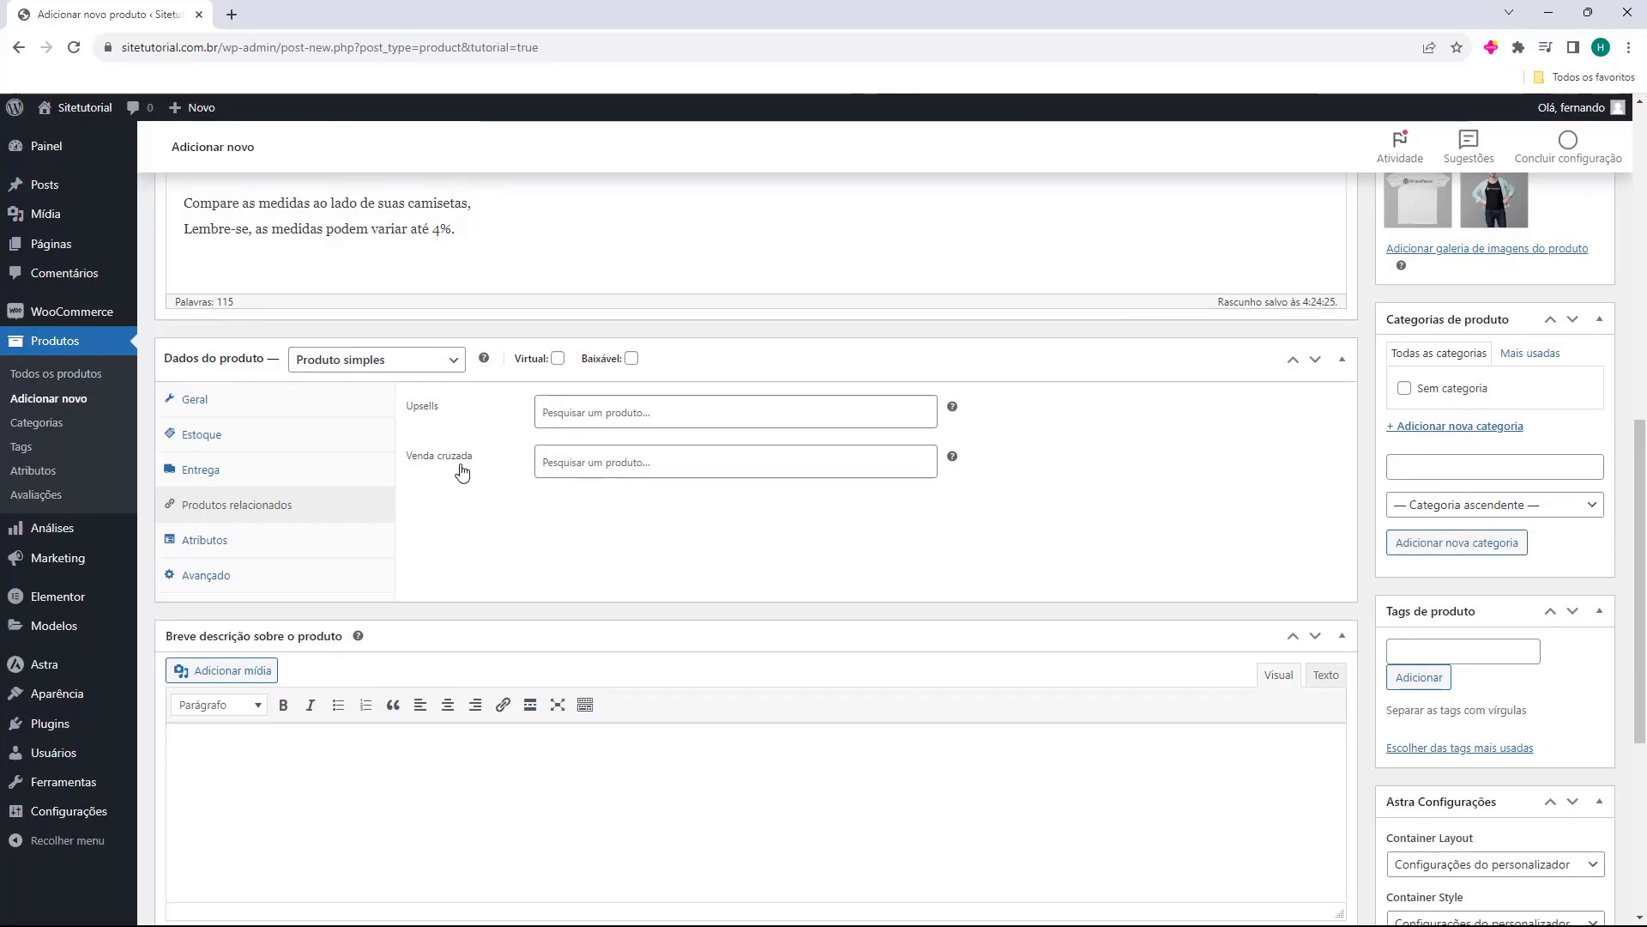
click(583, 413)
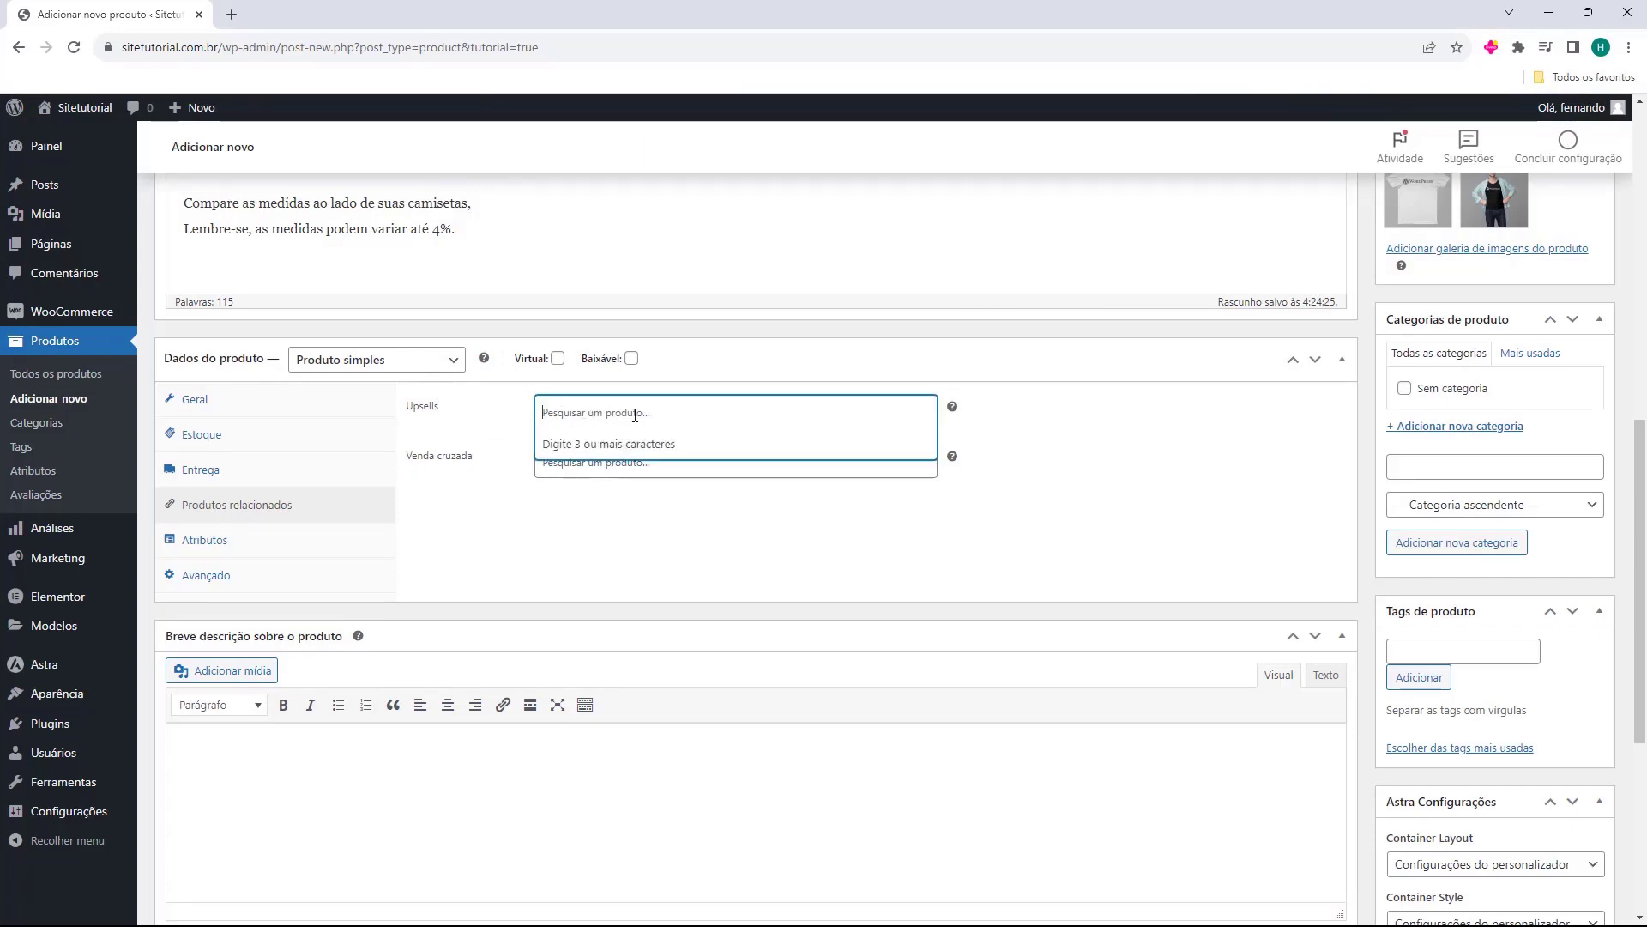
click(483, 438)
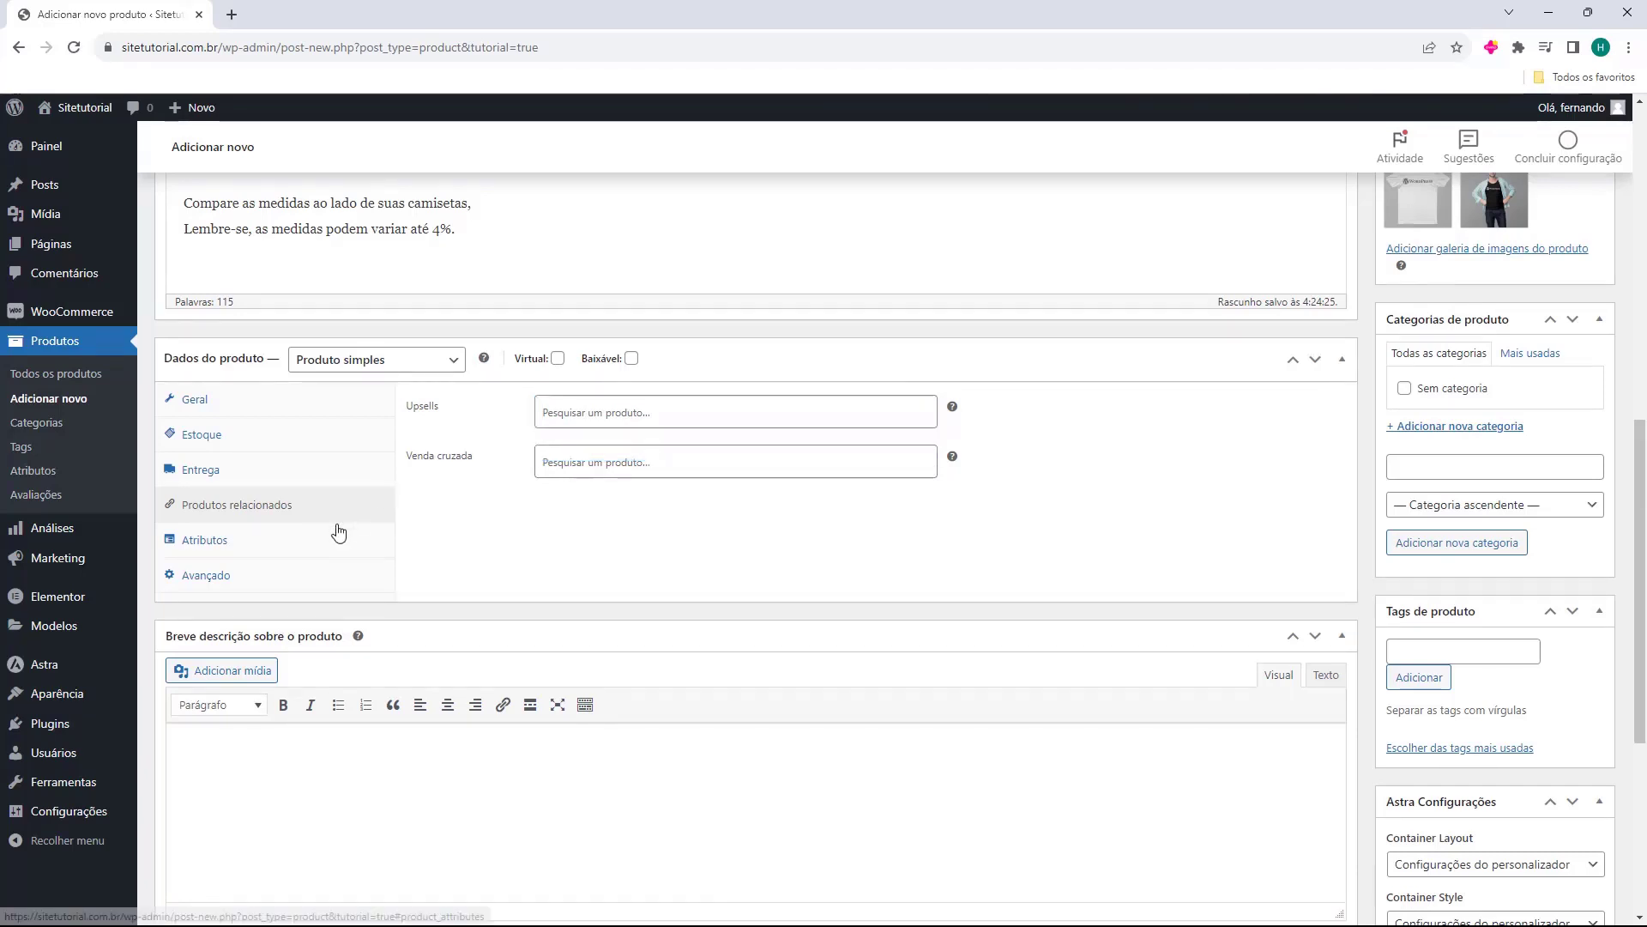
Open the product's attributes and examine the name and value fields of the new attribute
click(225, 542)
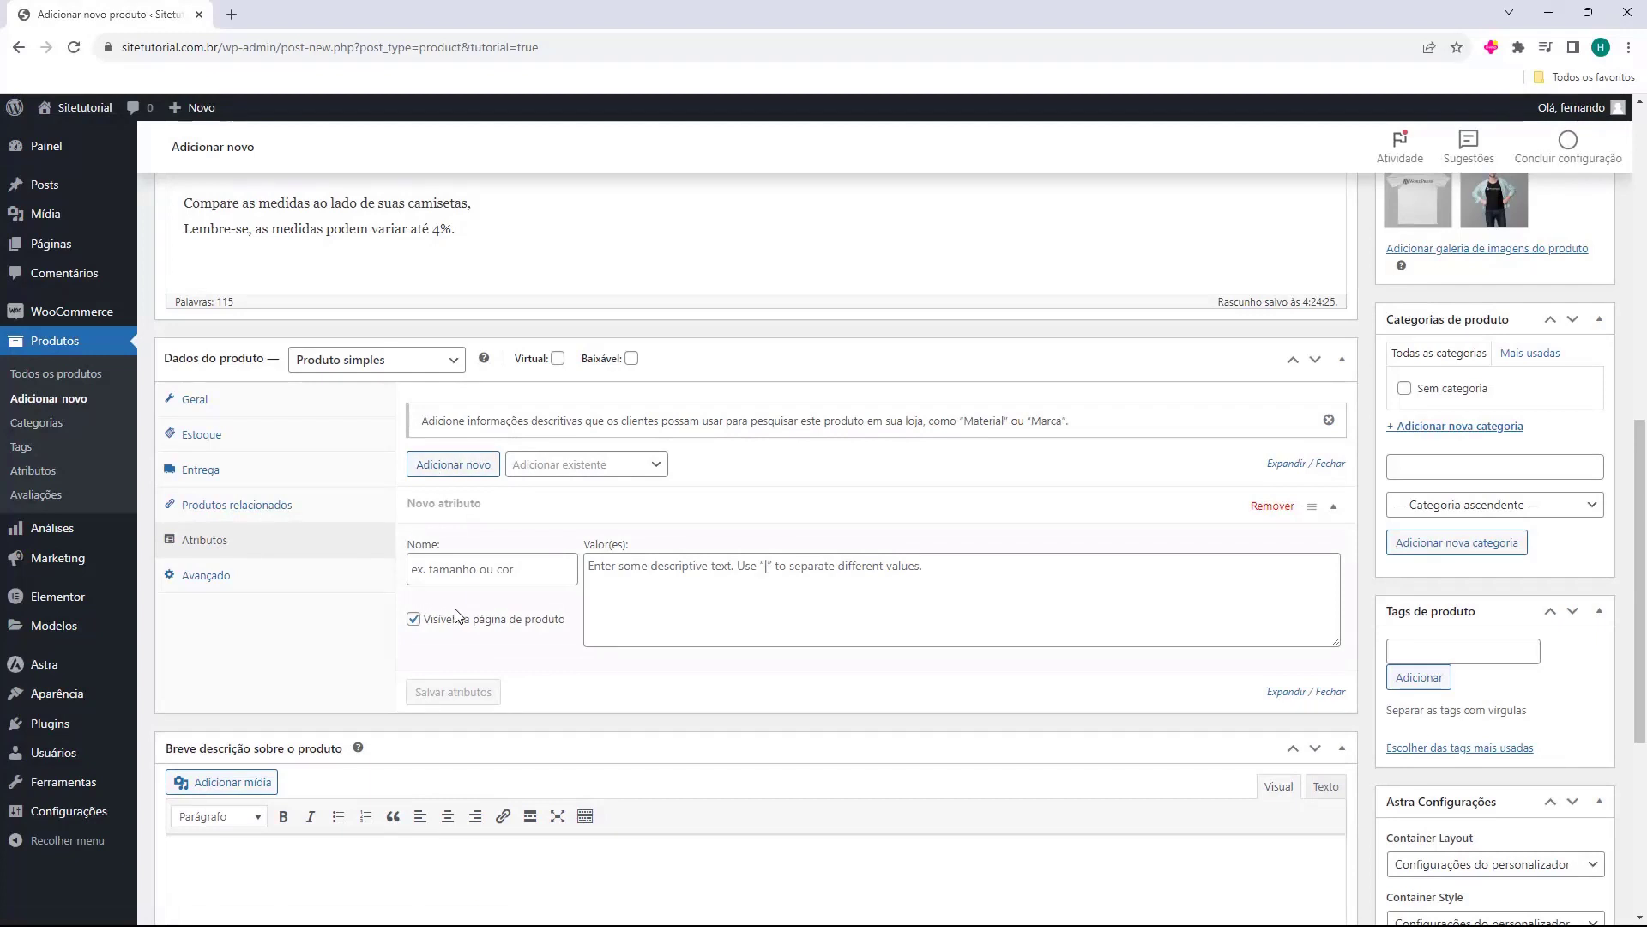
click(469, 575)
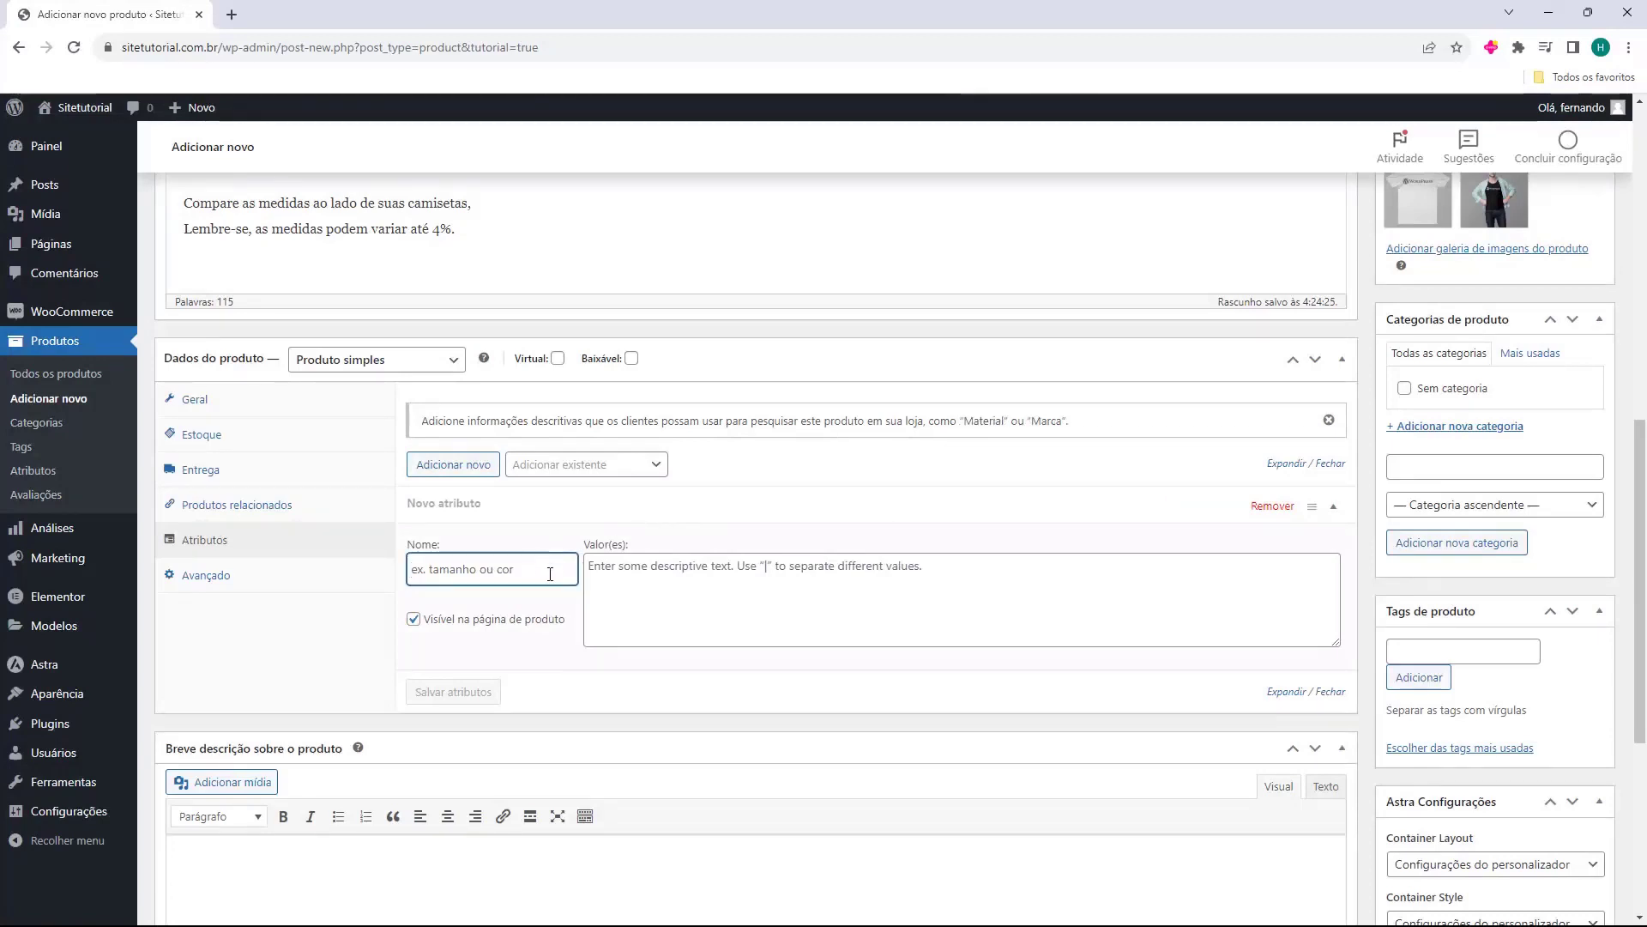
click(652, 598)
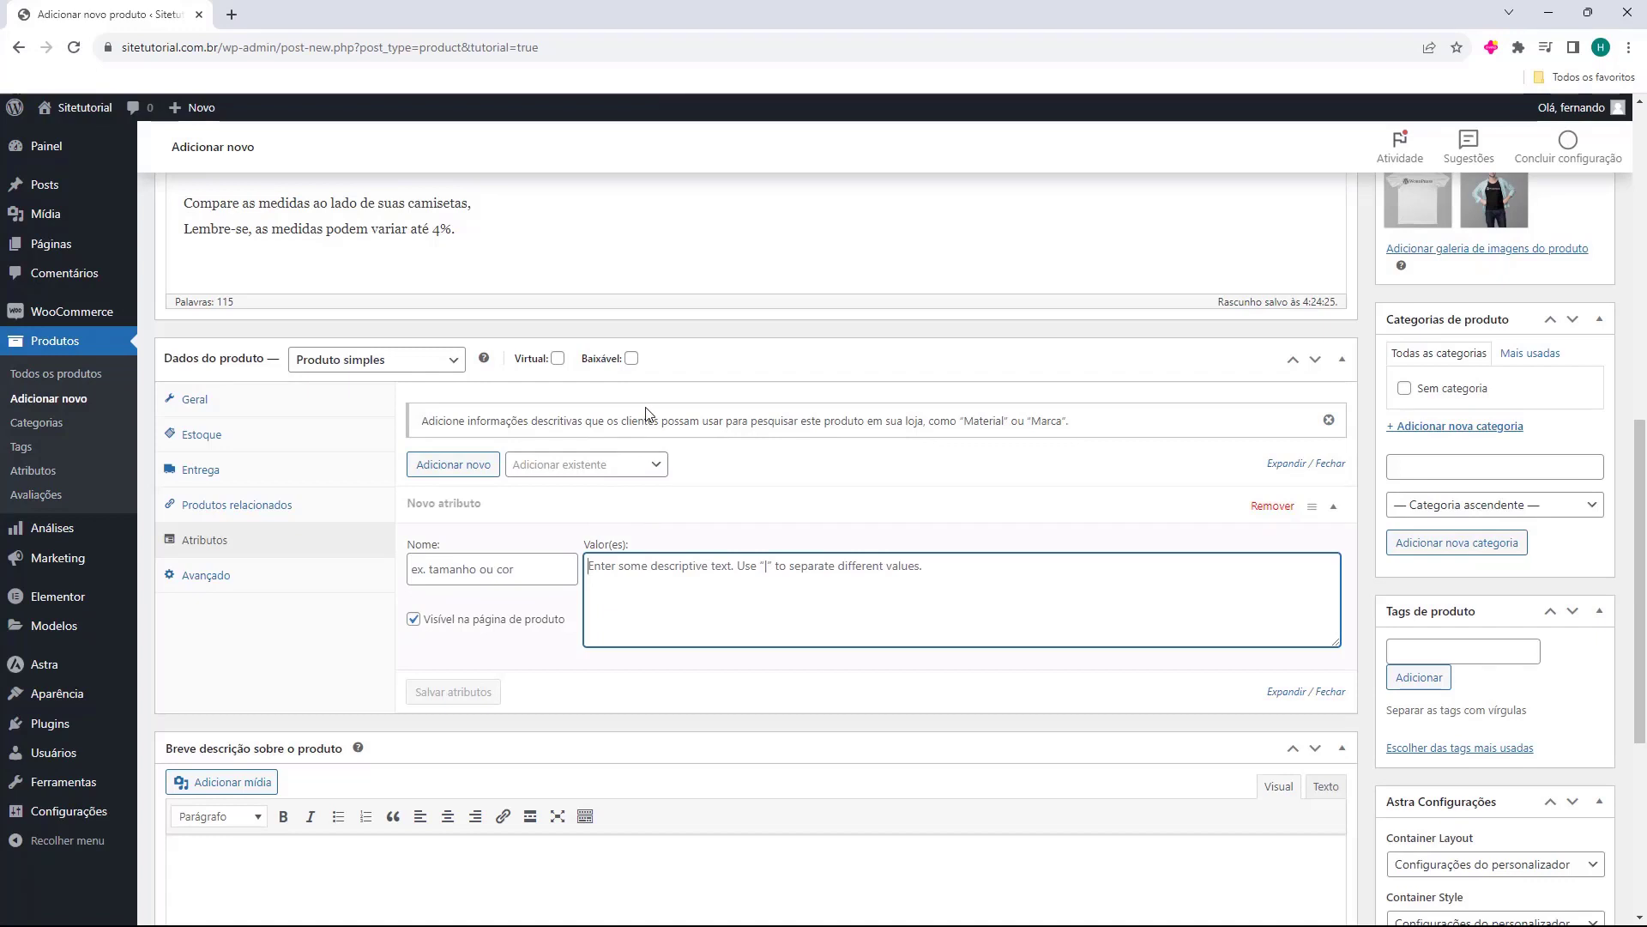
Open the product's advanced settings and examine the Nota da compra field, leaving it empty
click(613, 442)
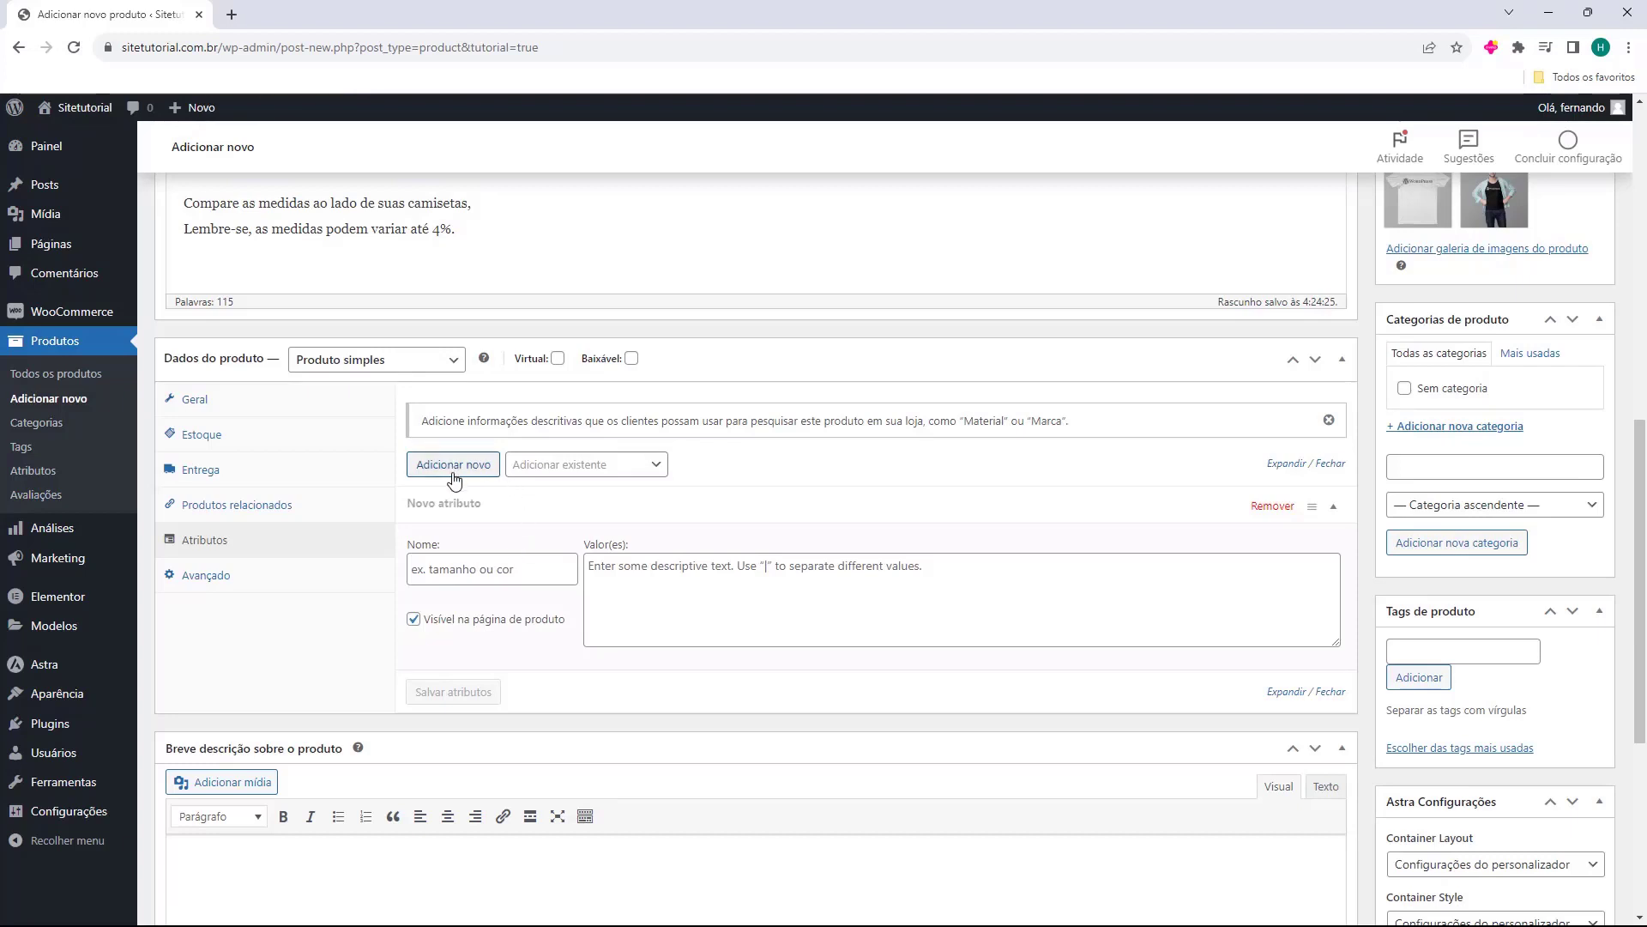
click(443, 562)
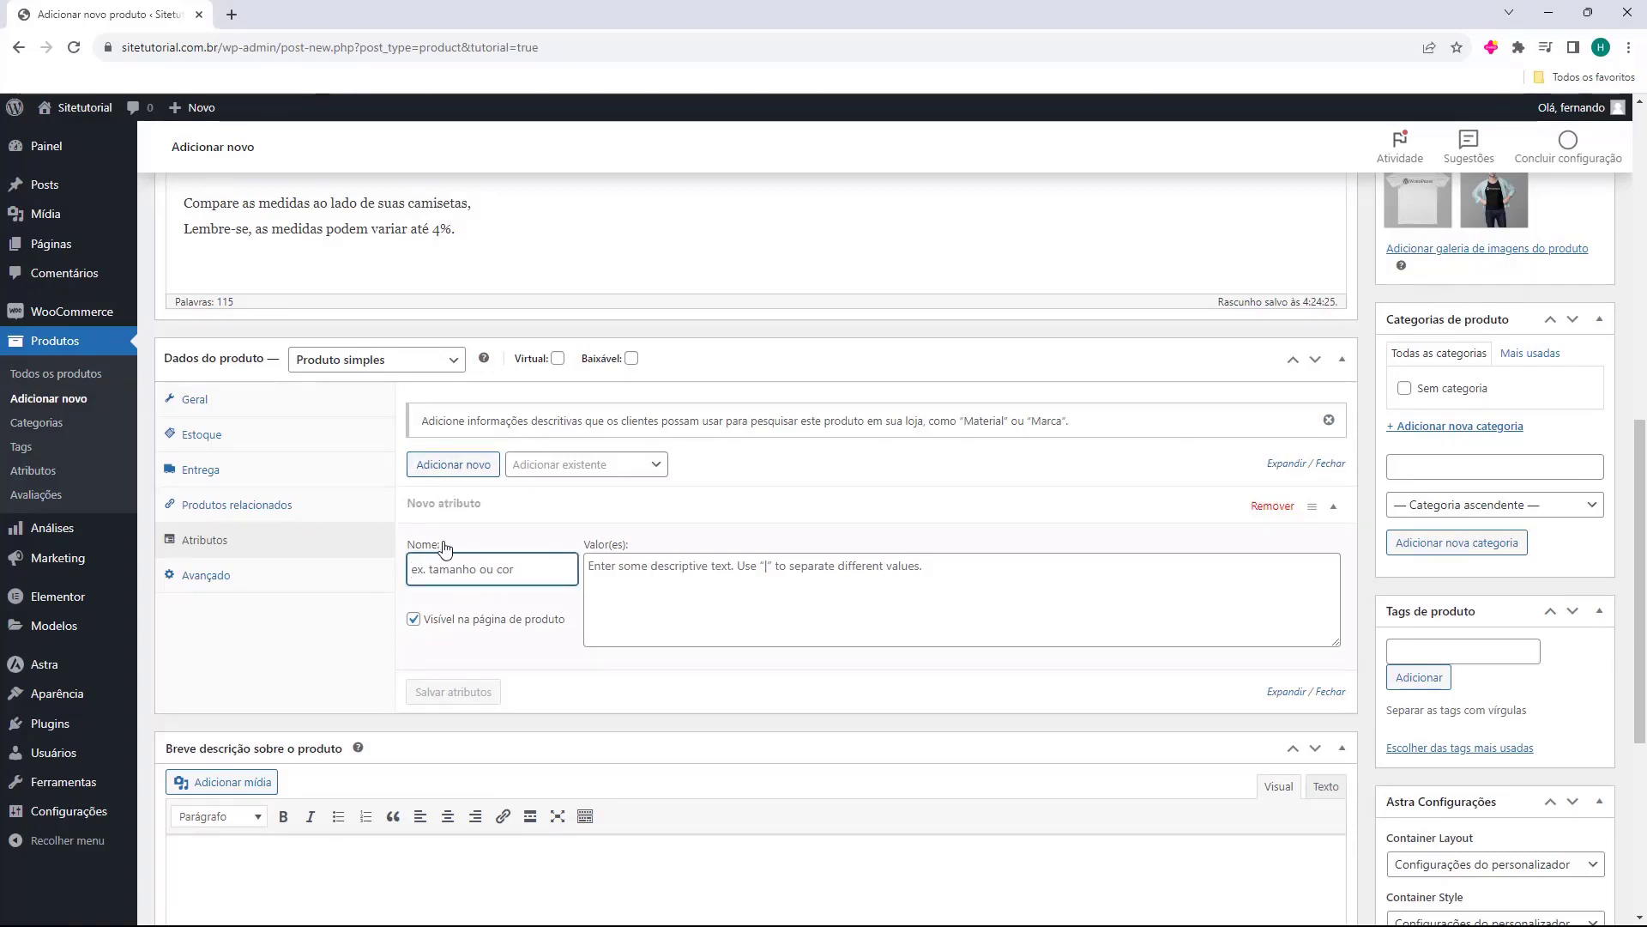
click(276, 576)
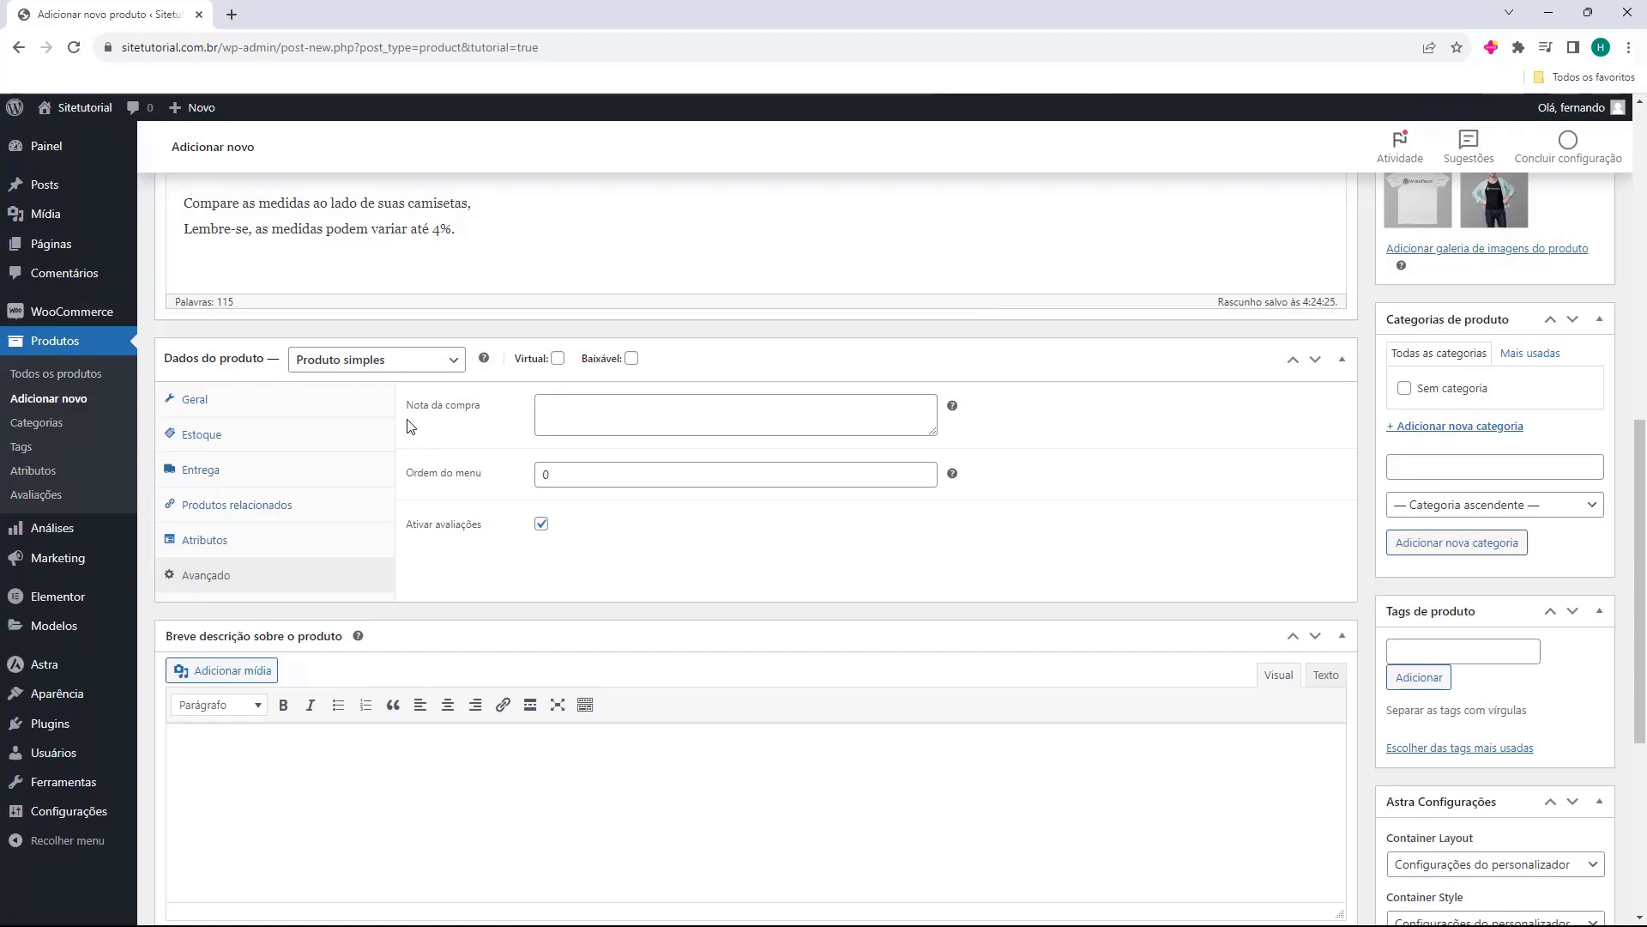
drag(406, 405, 476, 423)
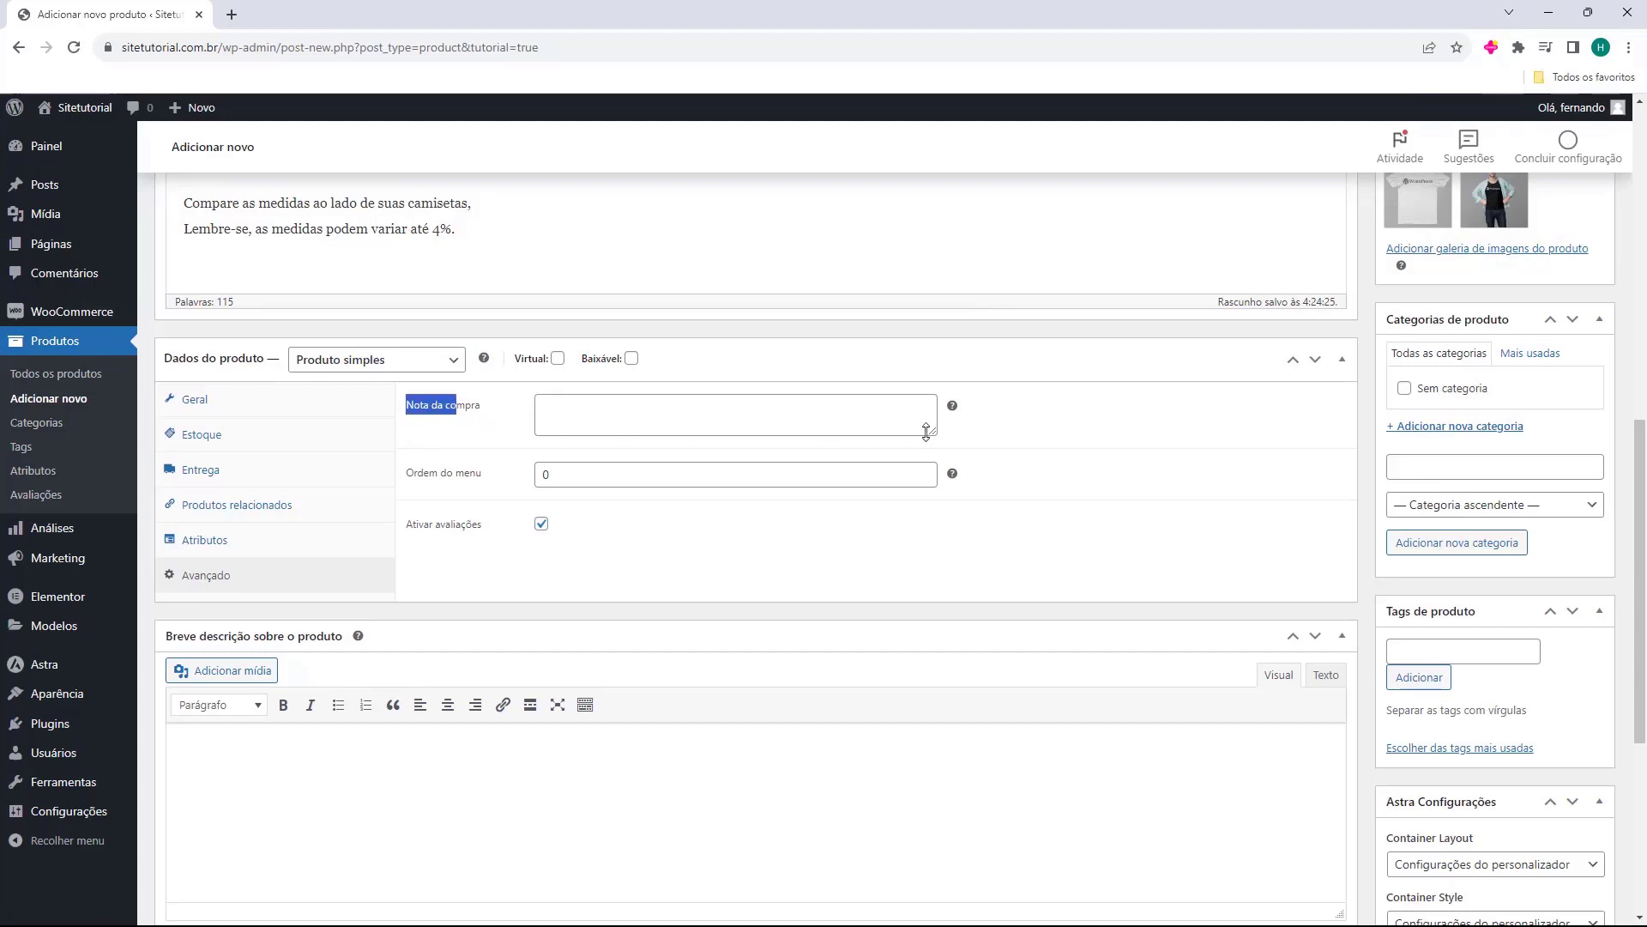
click(422, 417)
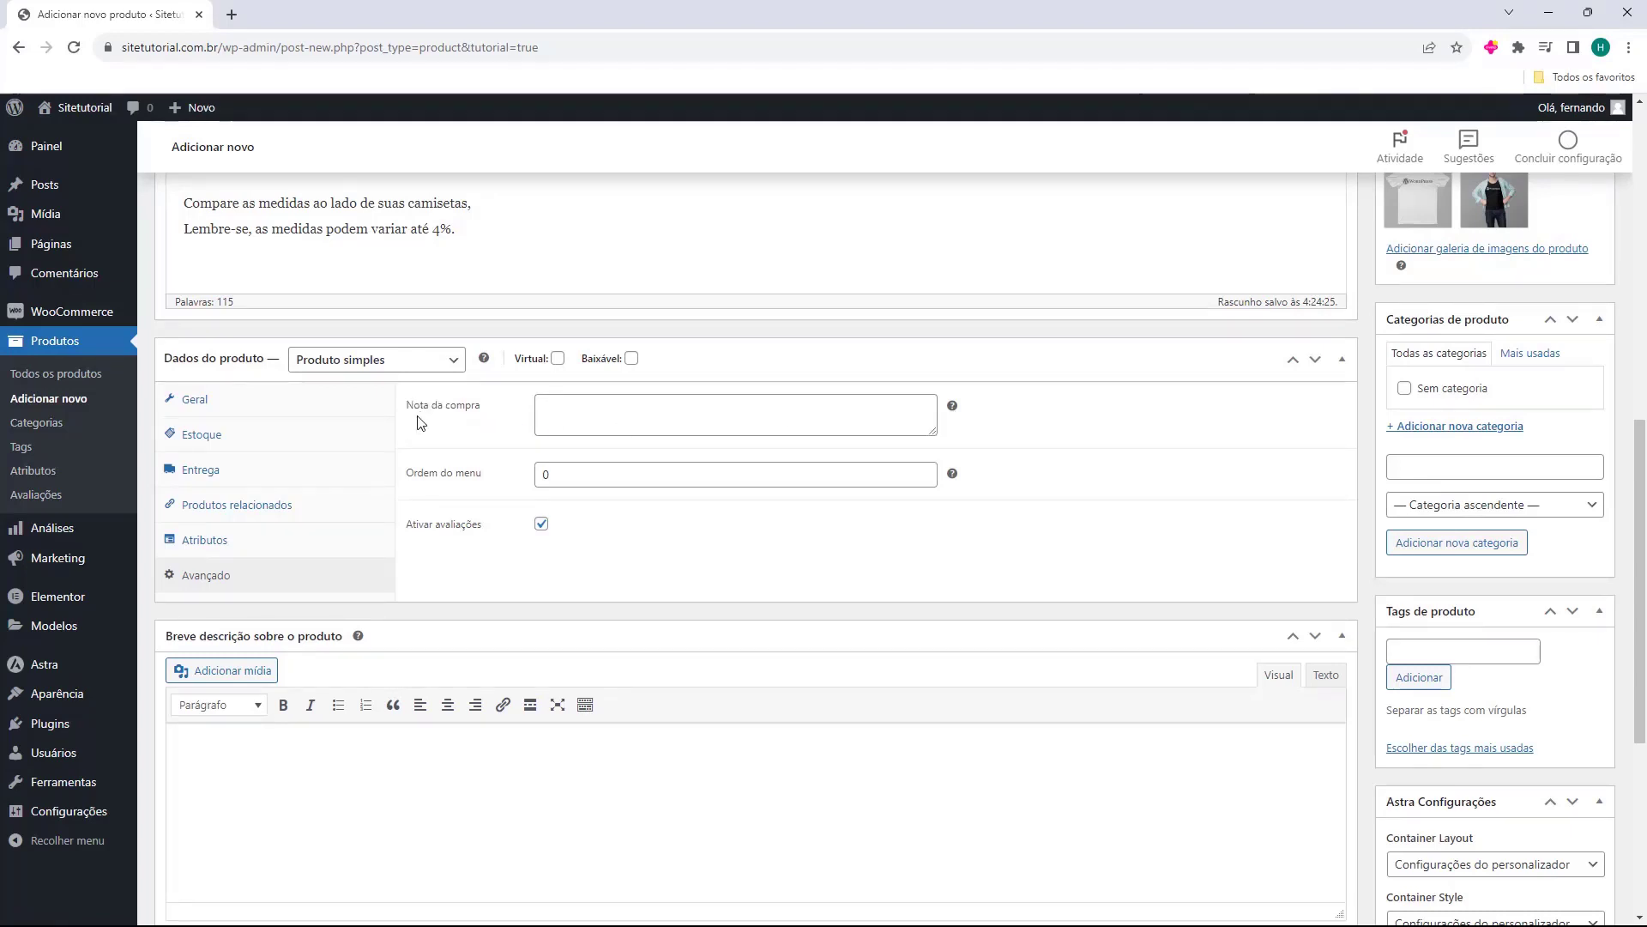
click(592, 417)
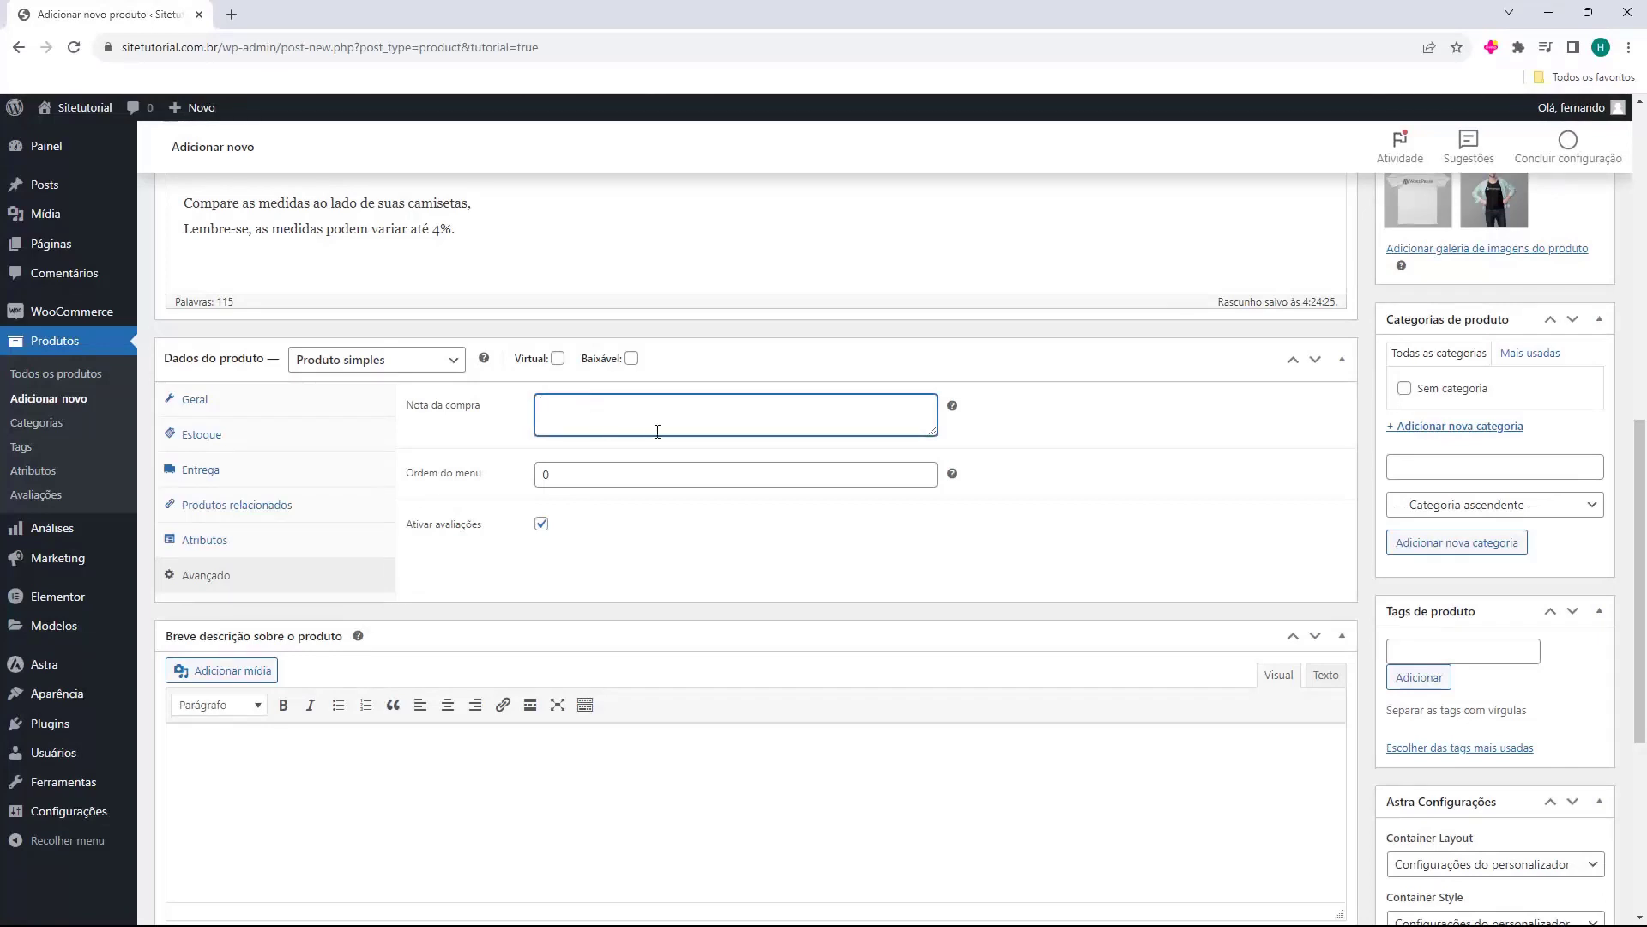
click(502, 439)
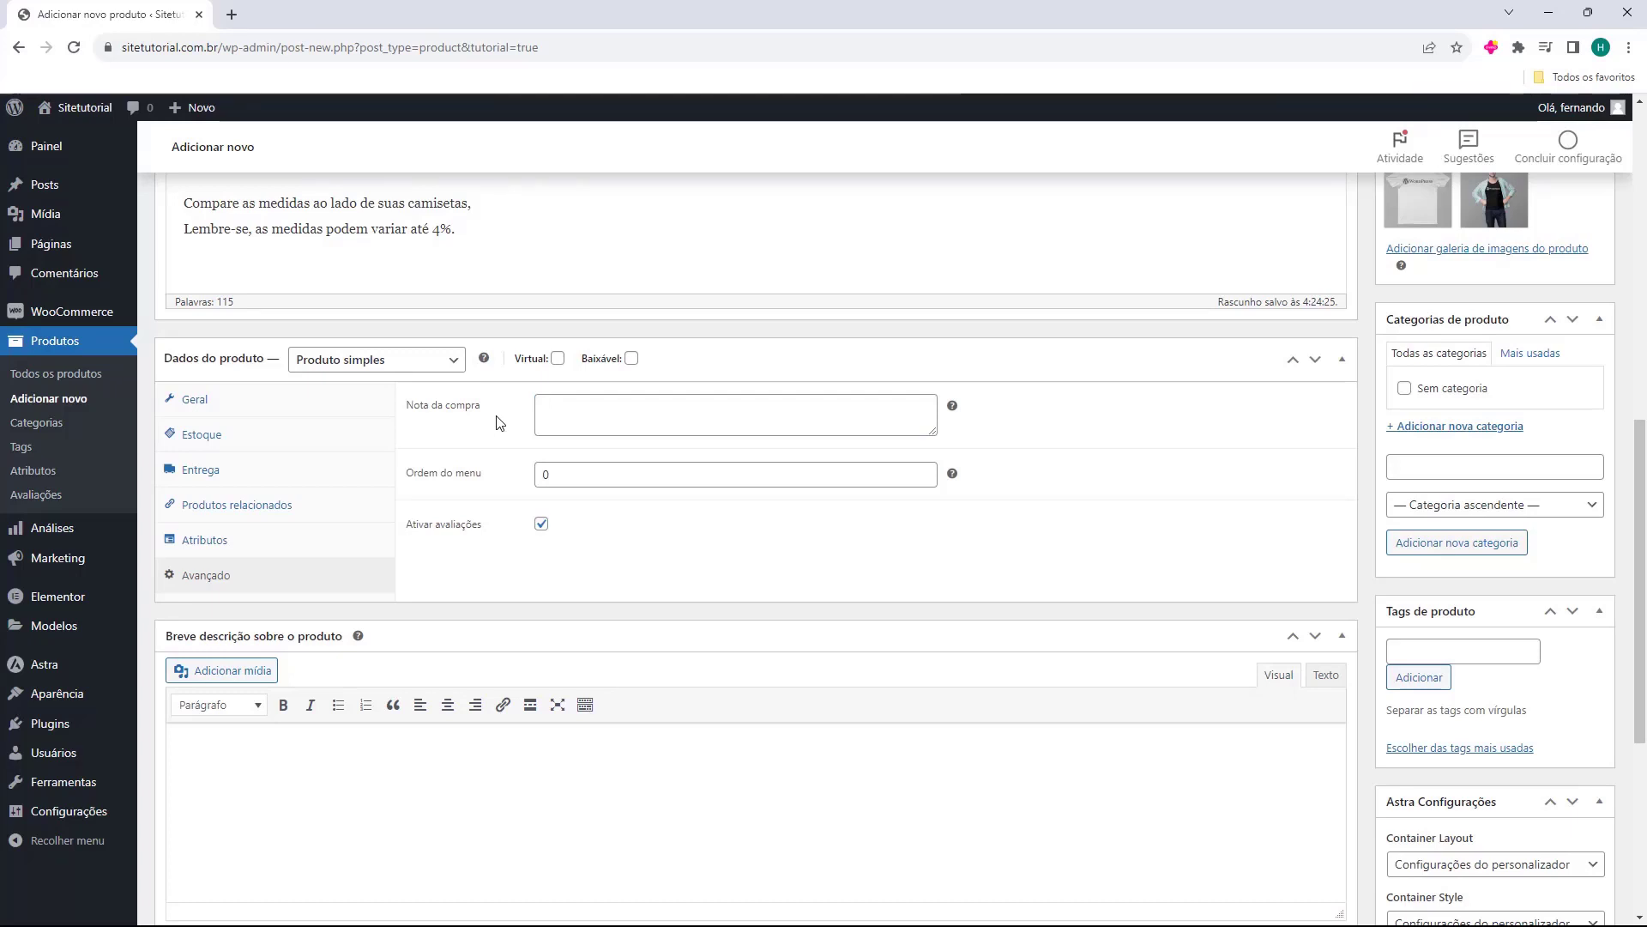
click(595, 428)
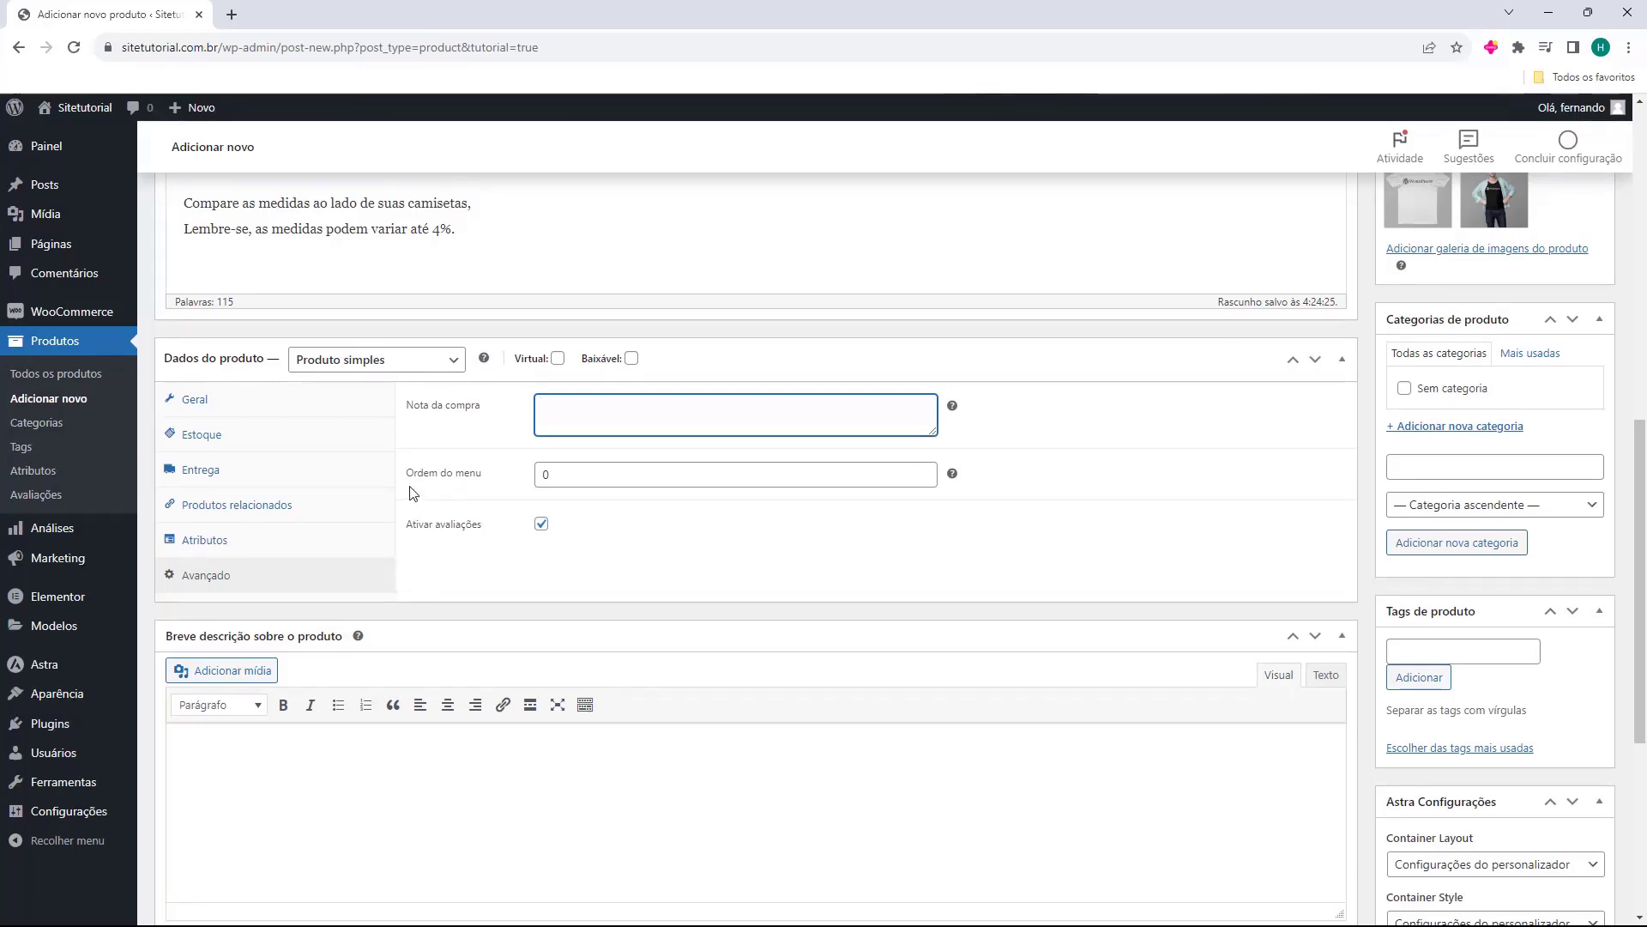
Examine the Ordem do menu and Ativar avaliações settings, keeping the product's reviews enabled
drag(413, 494, 433, 480)
click(463, 491)
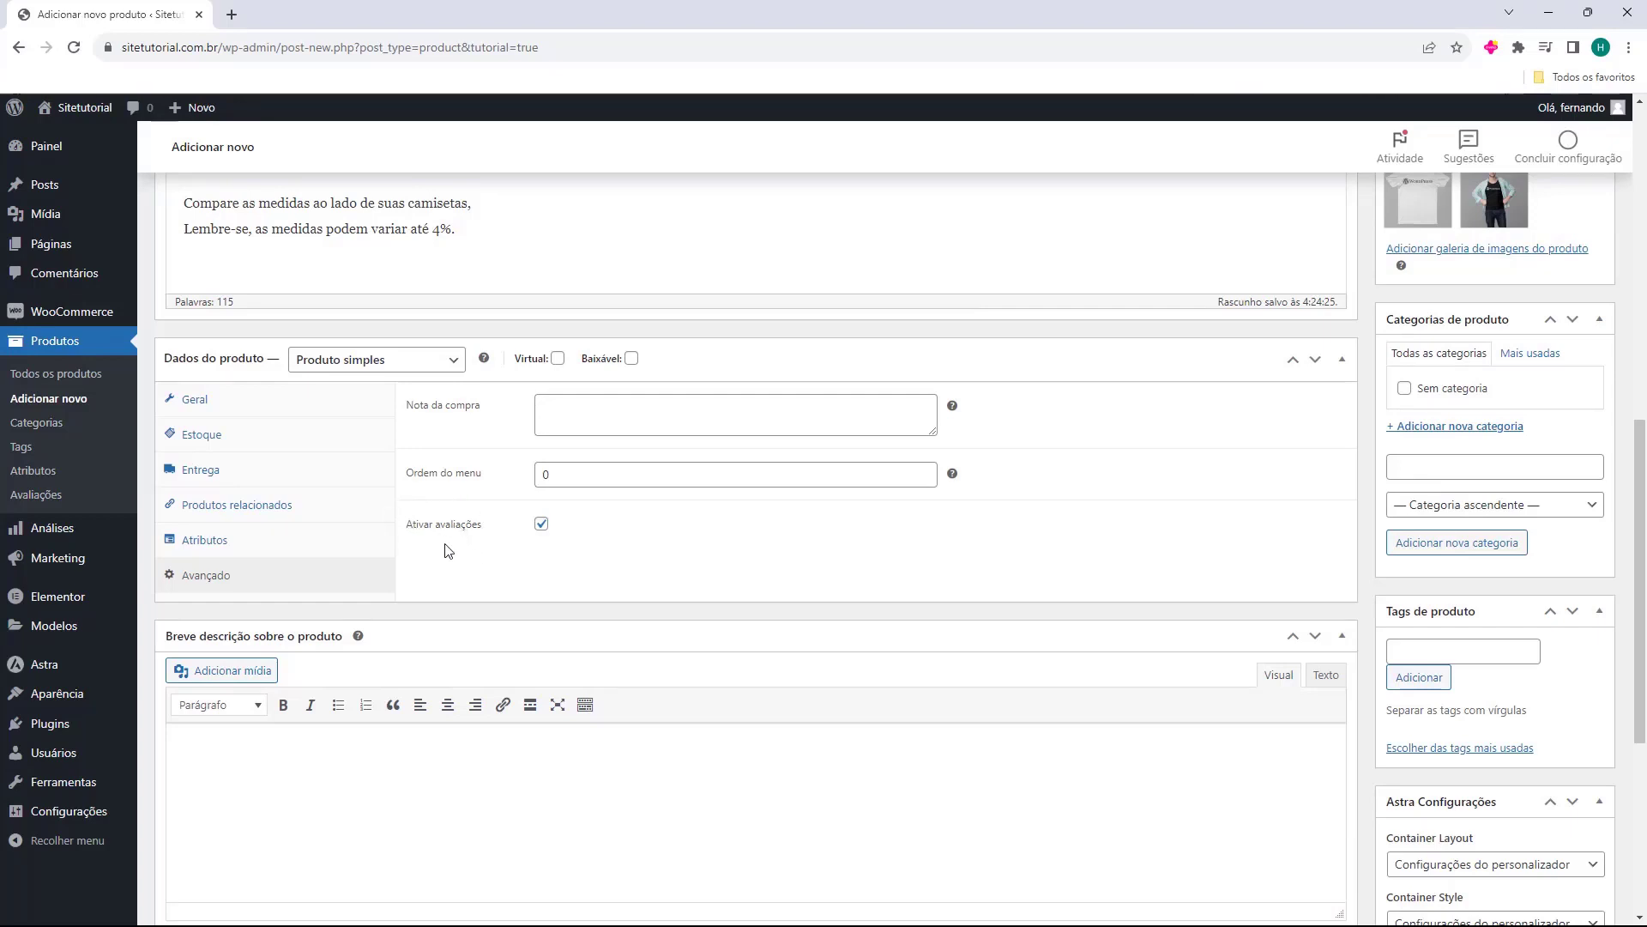
click(540, 525)
click(541, 524)
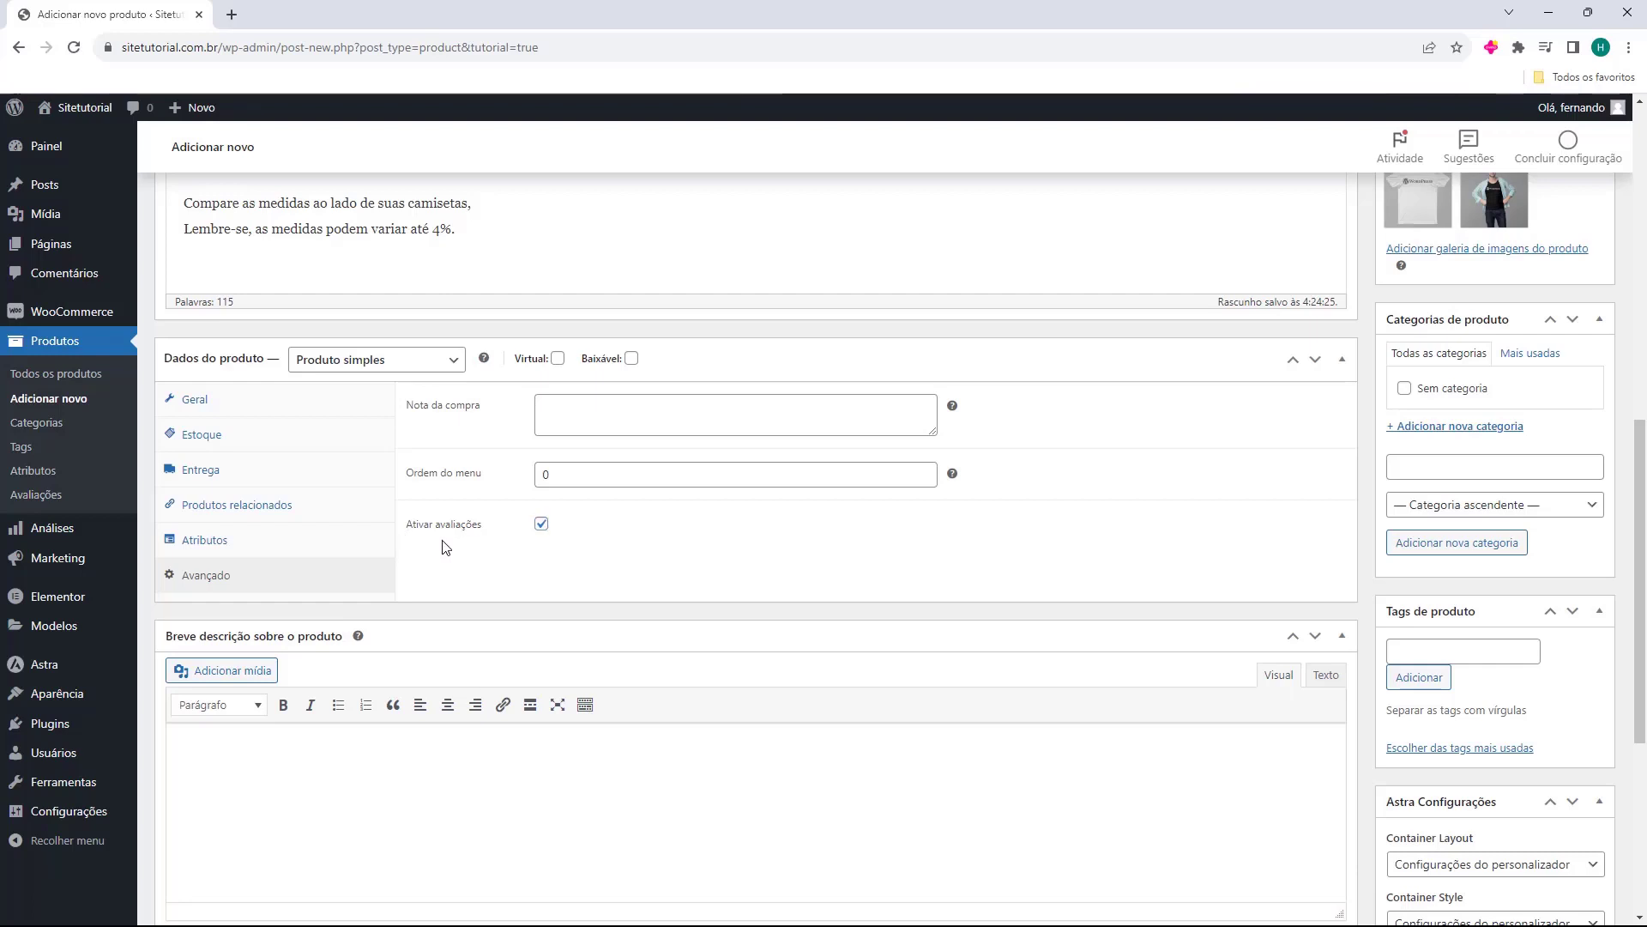
Check the empty short description editor and publish the Camiseta WordPress product
scroll(435, 476, down, 2)
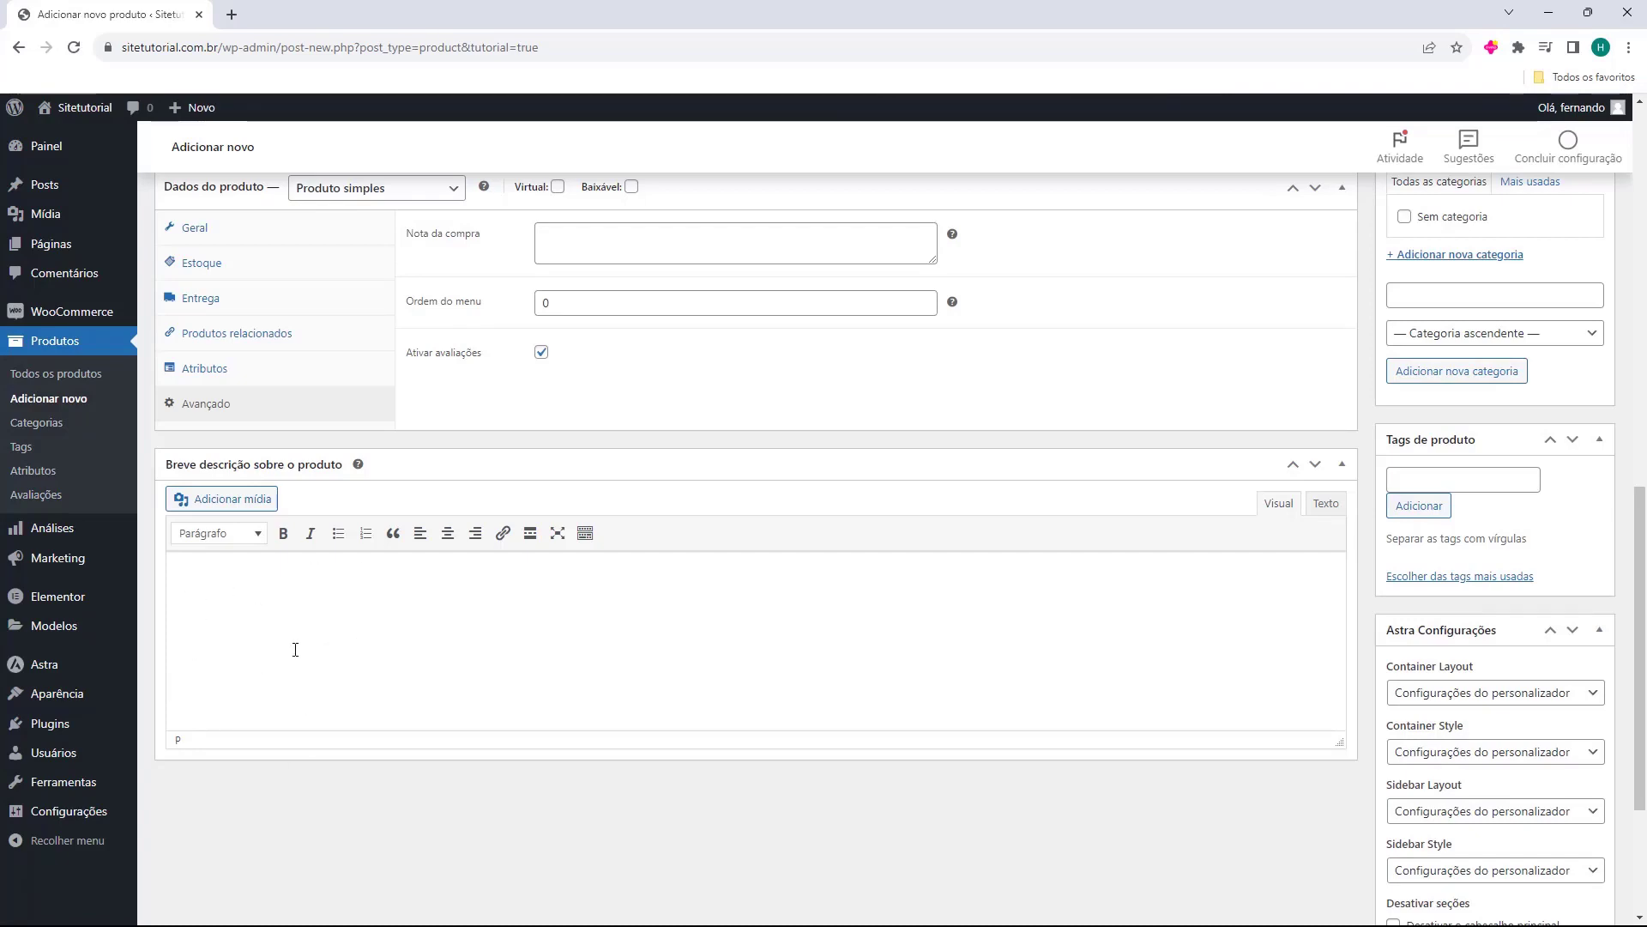
scroll(295, 650, up, 15)
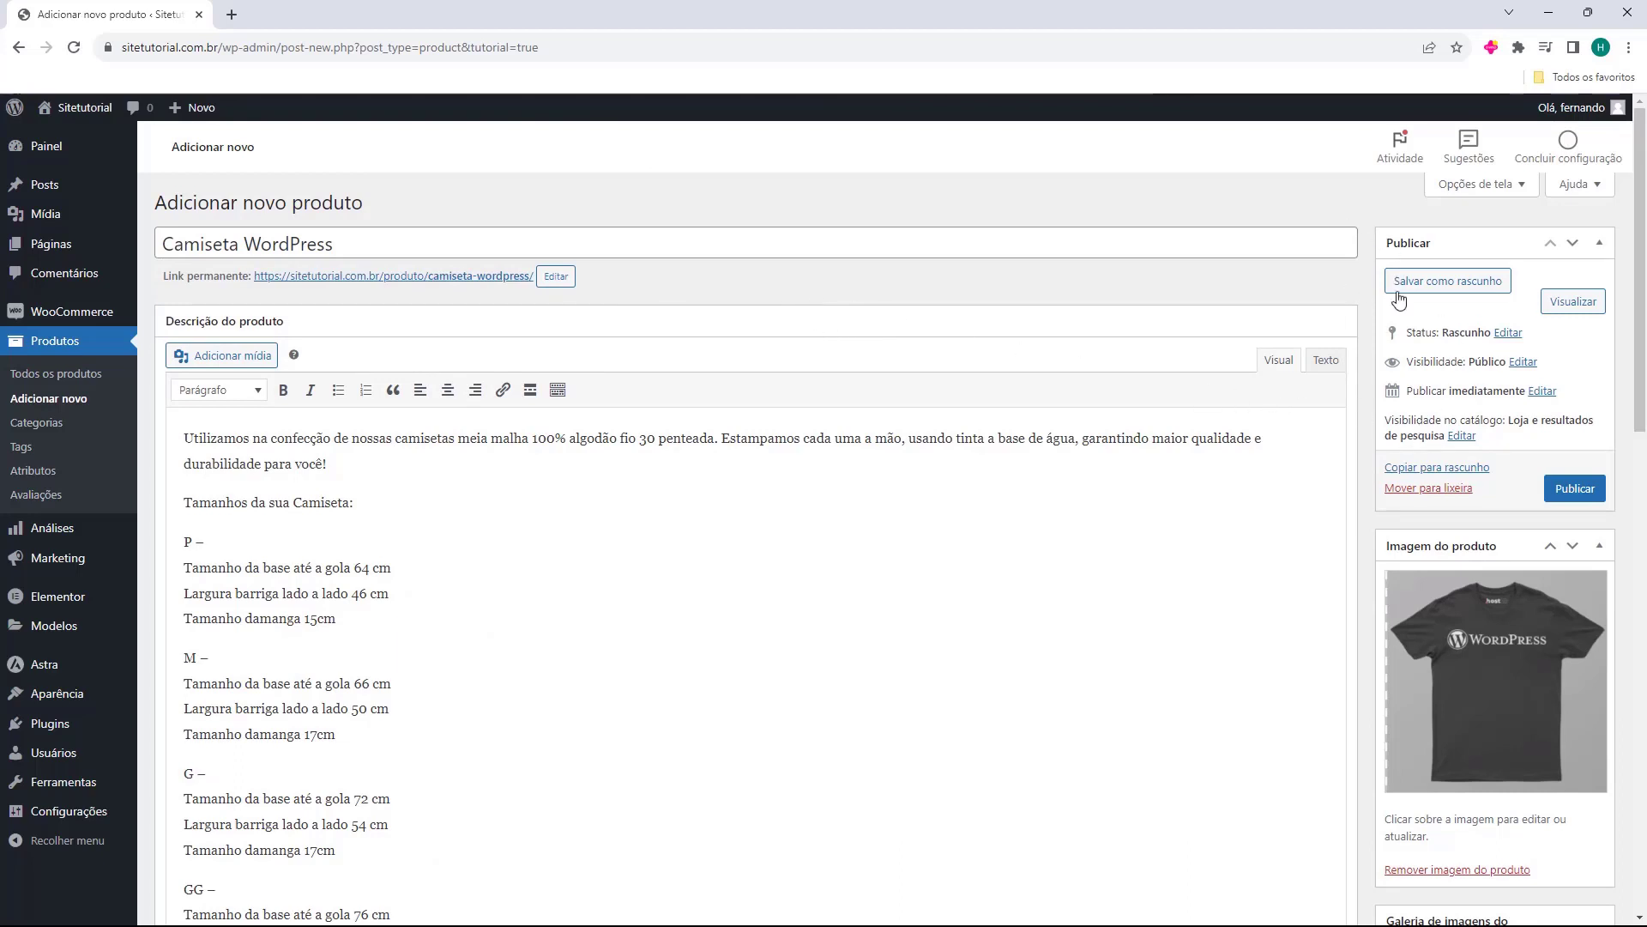
click(1575, 495)
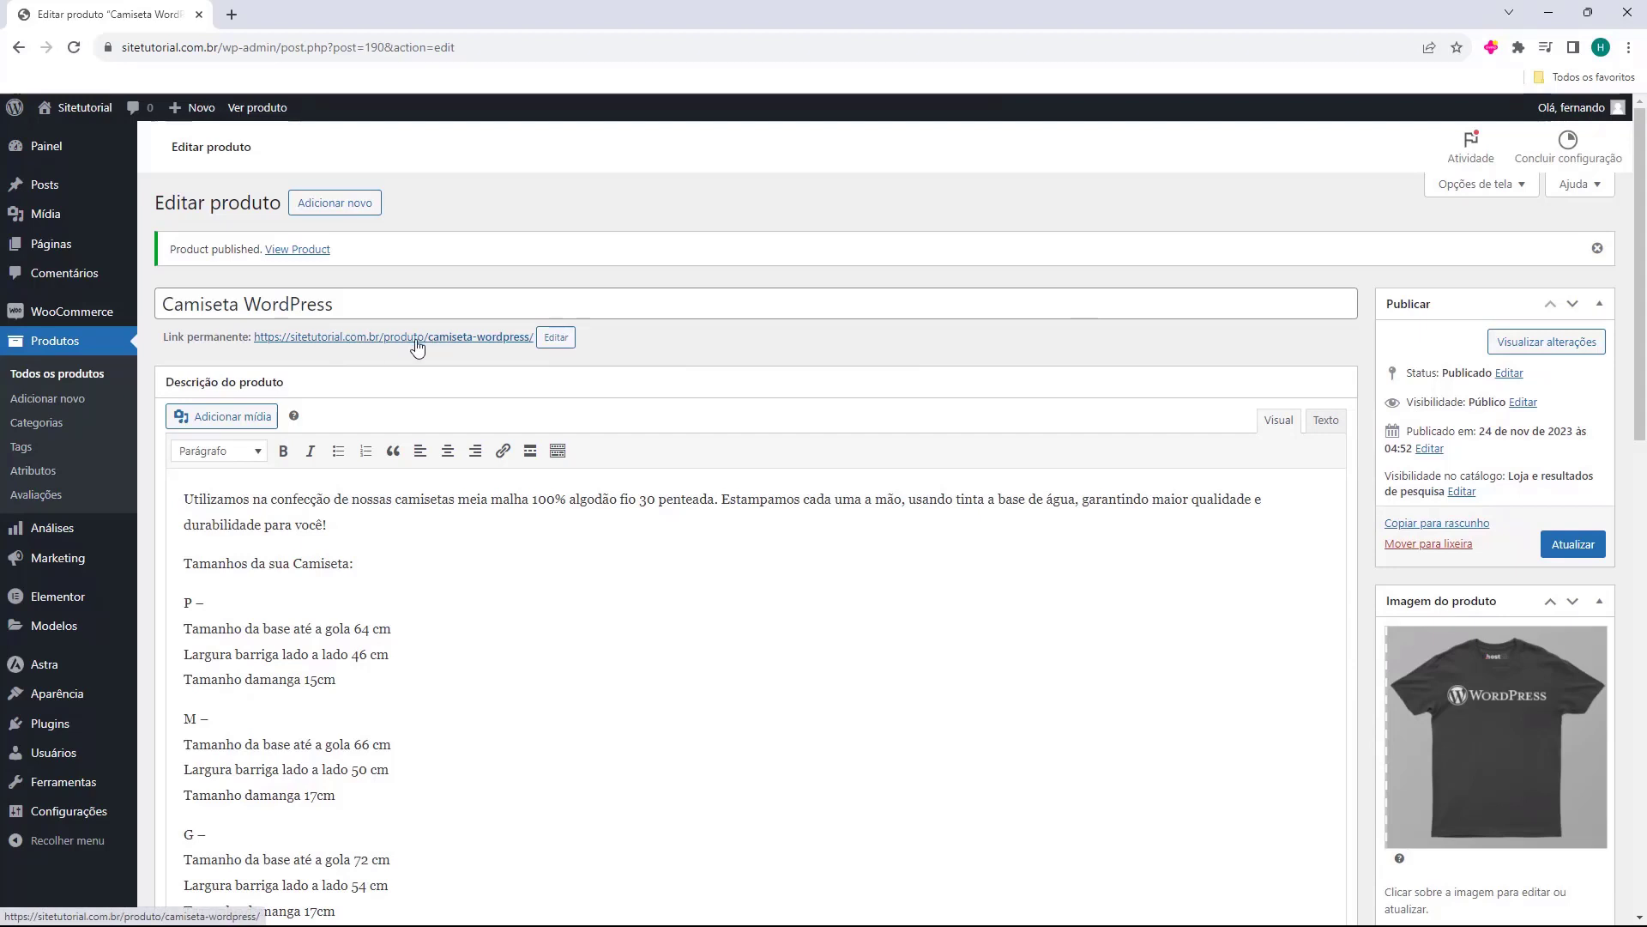
Open the published product's page in a new tab and review it through the end of the size description
ctrl+click(386, 337)
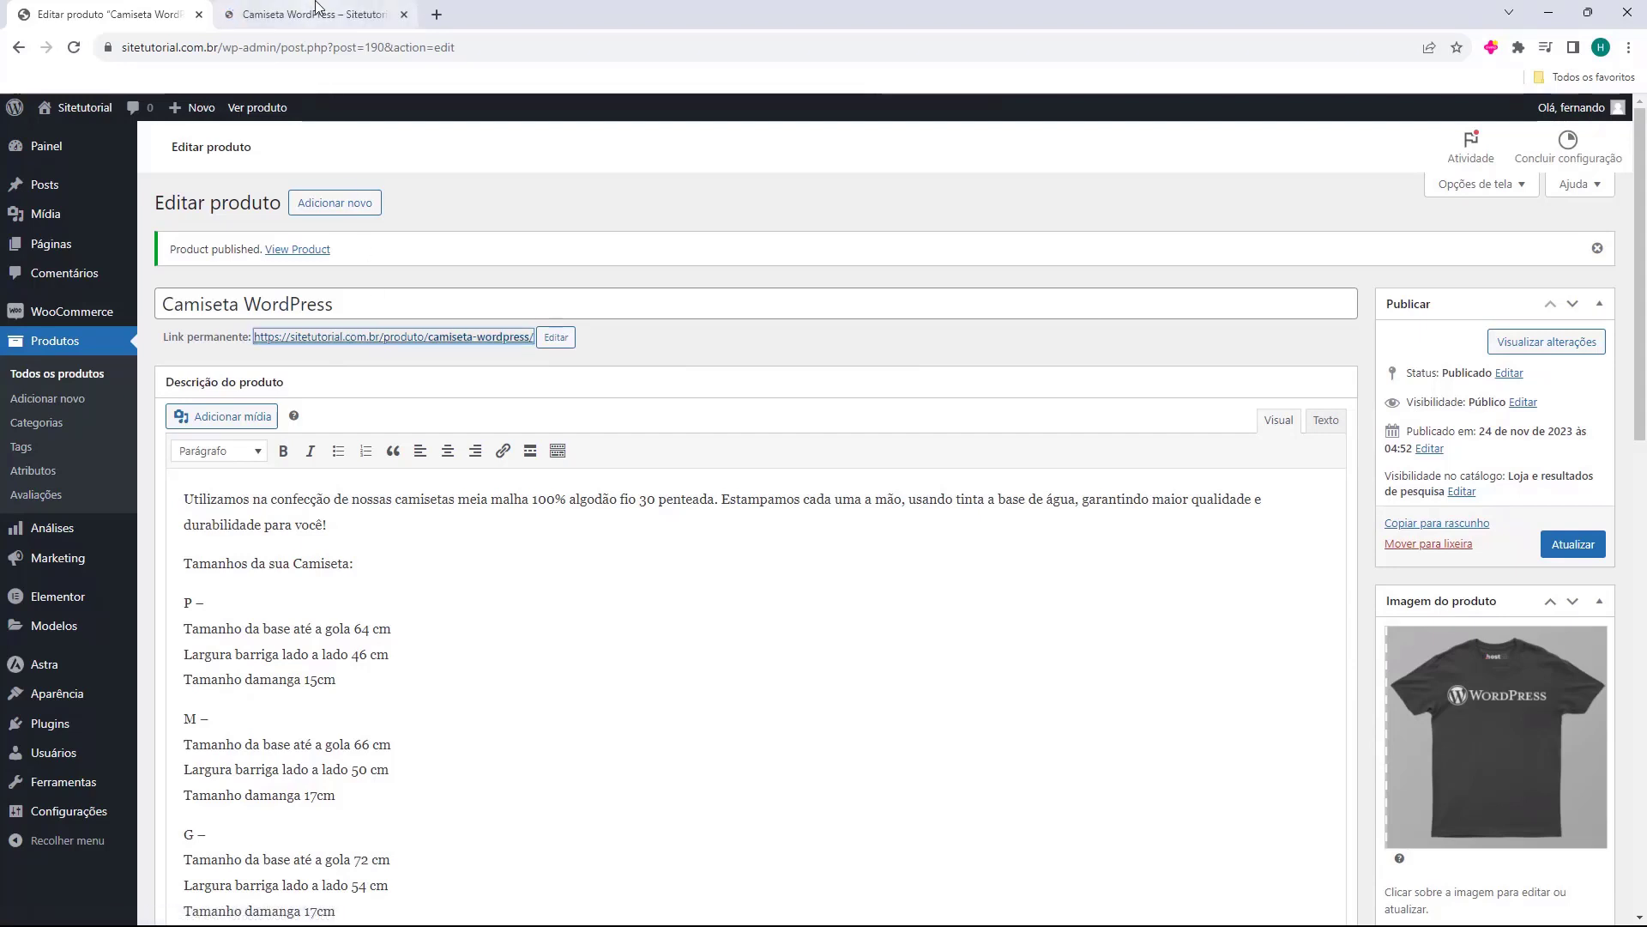
click(318, 11)
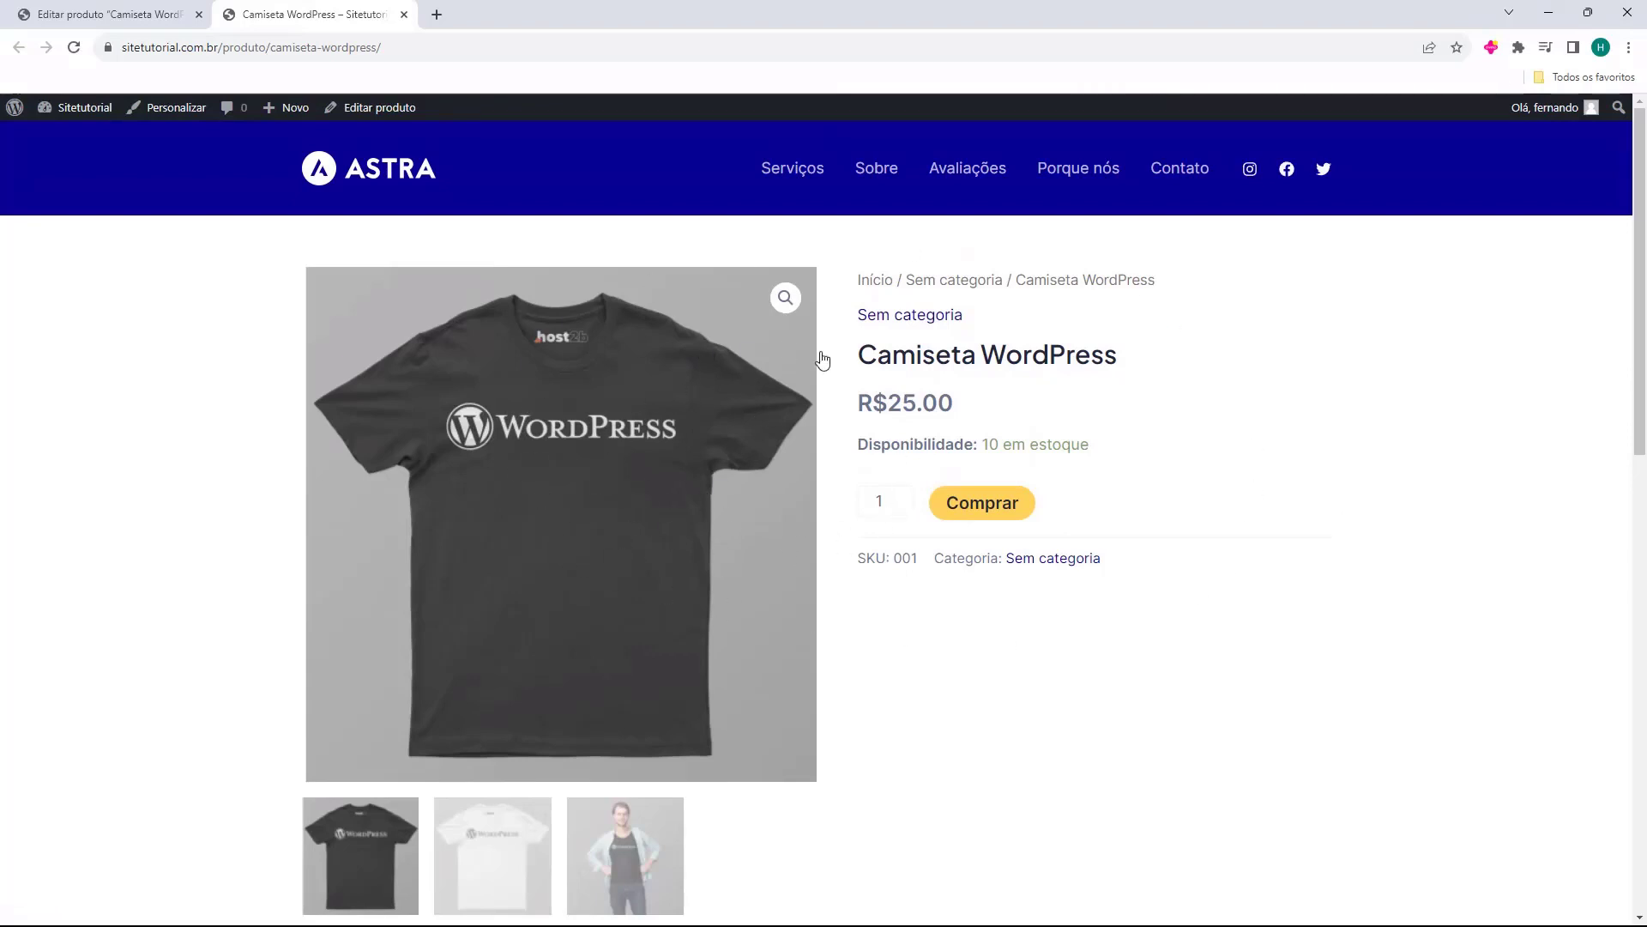
scroll(855, 464, down, 5)
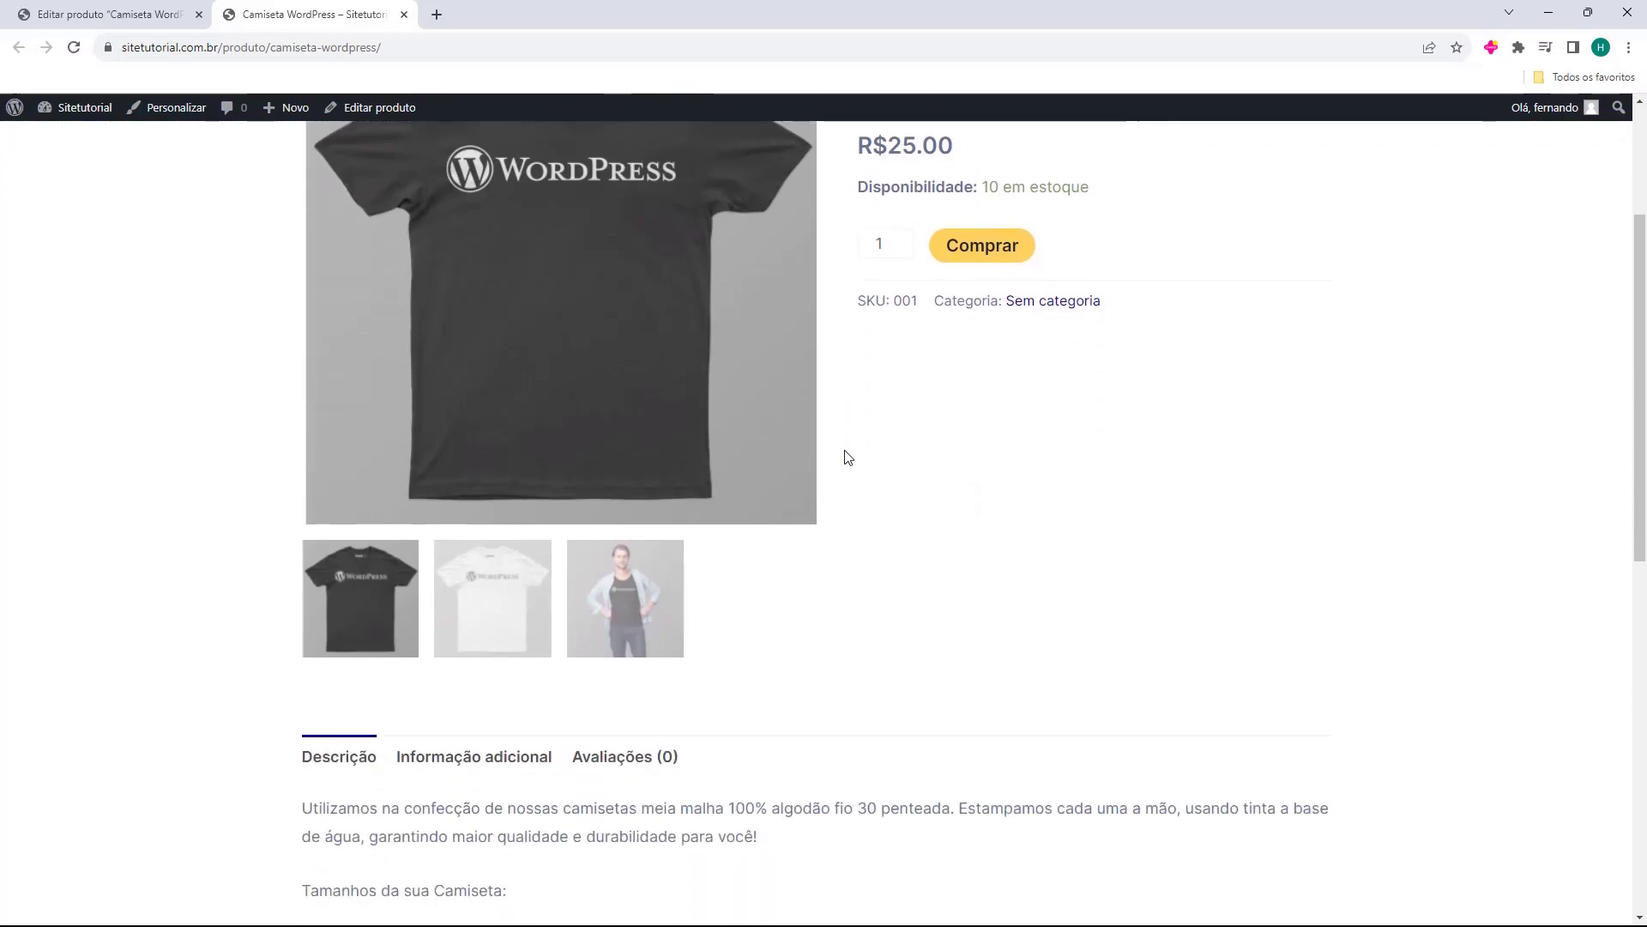
scroll(847, 457, down, 8)
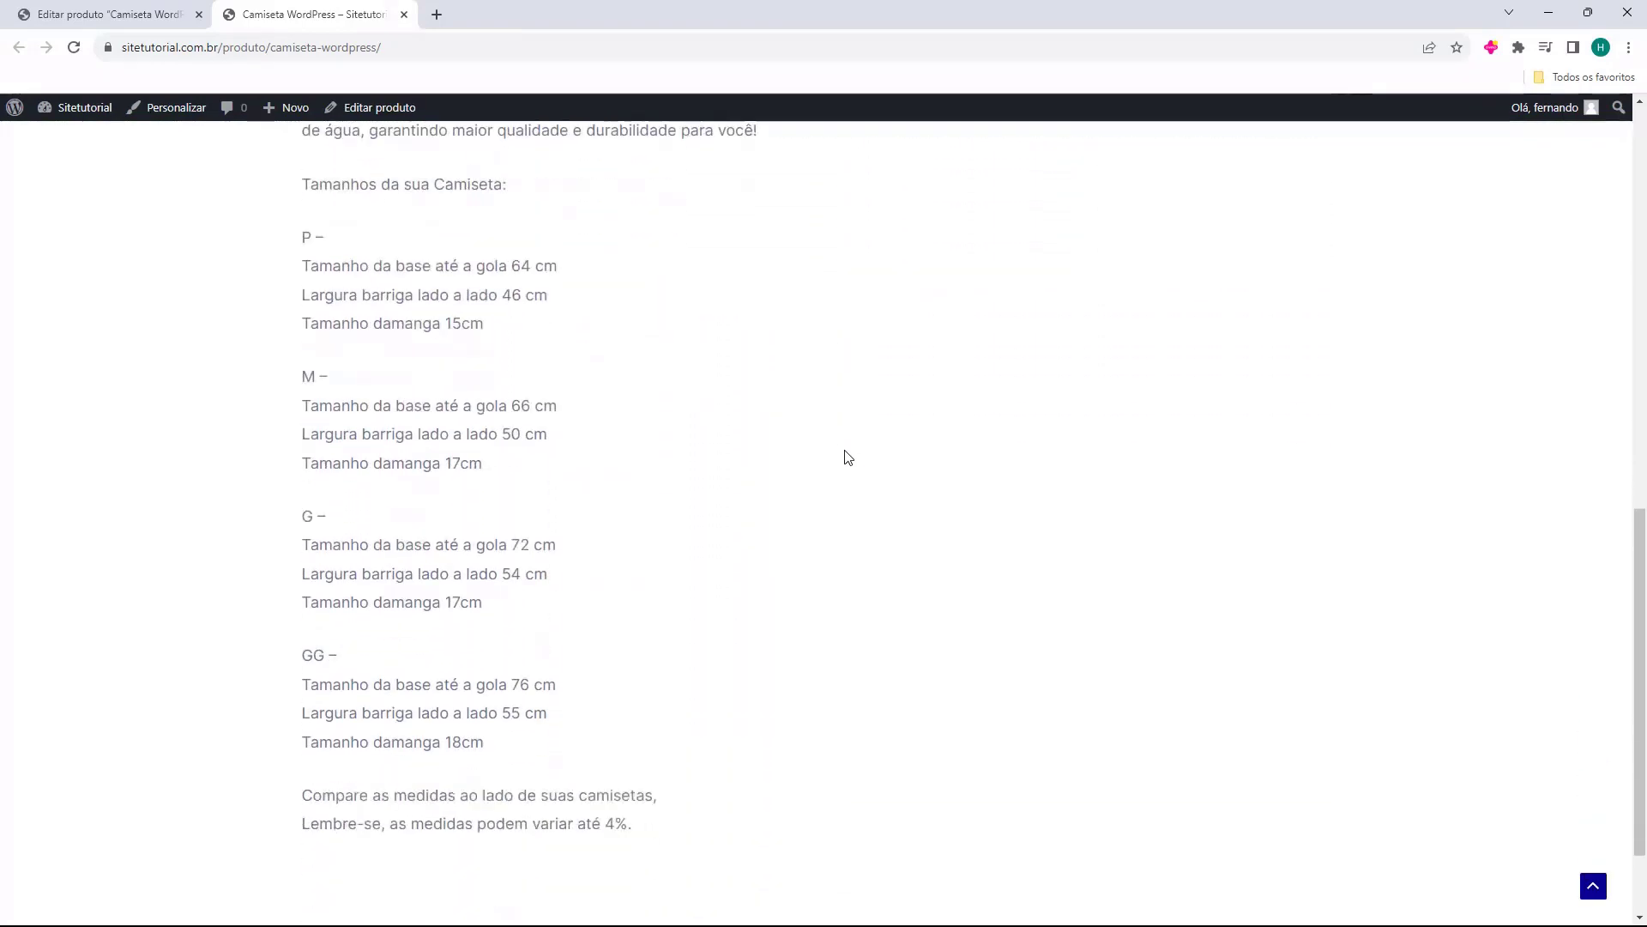
scroll(845, 456, up, 13)
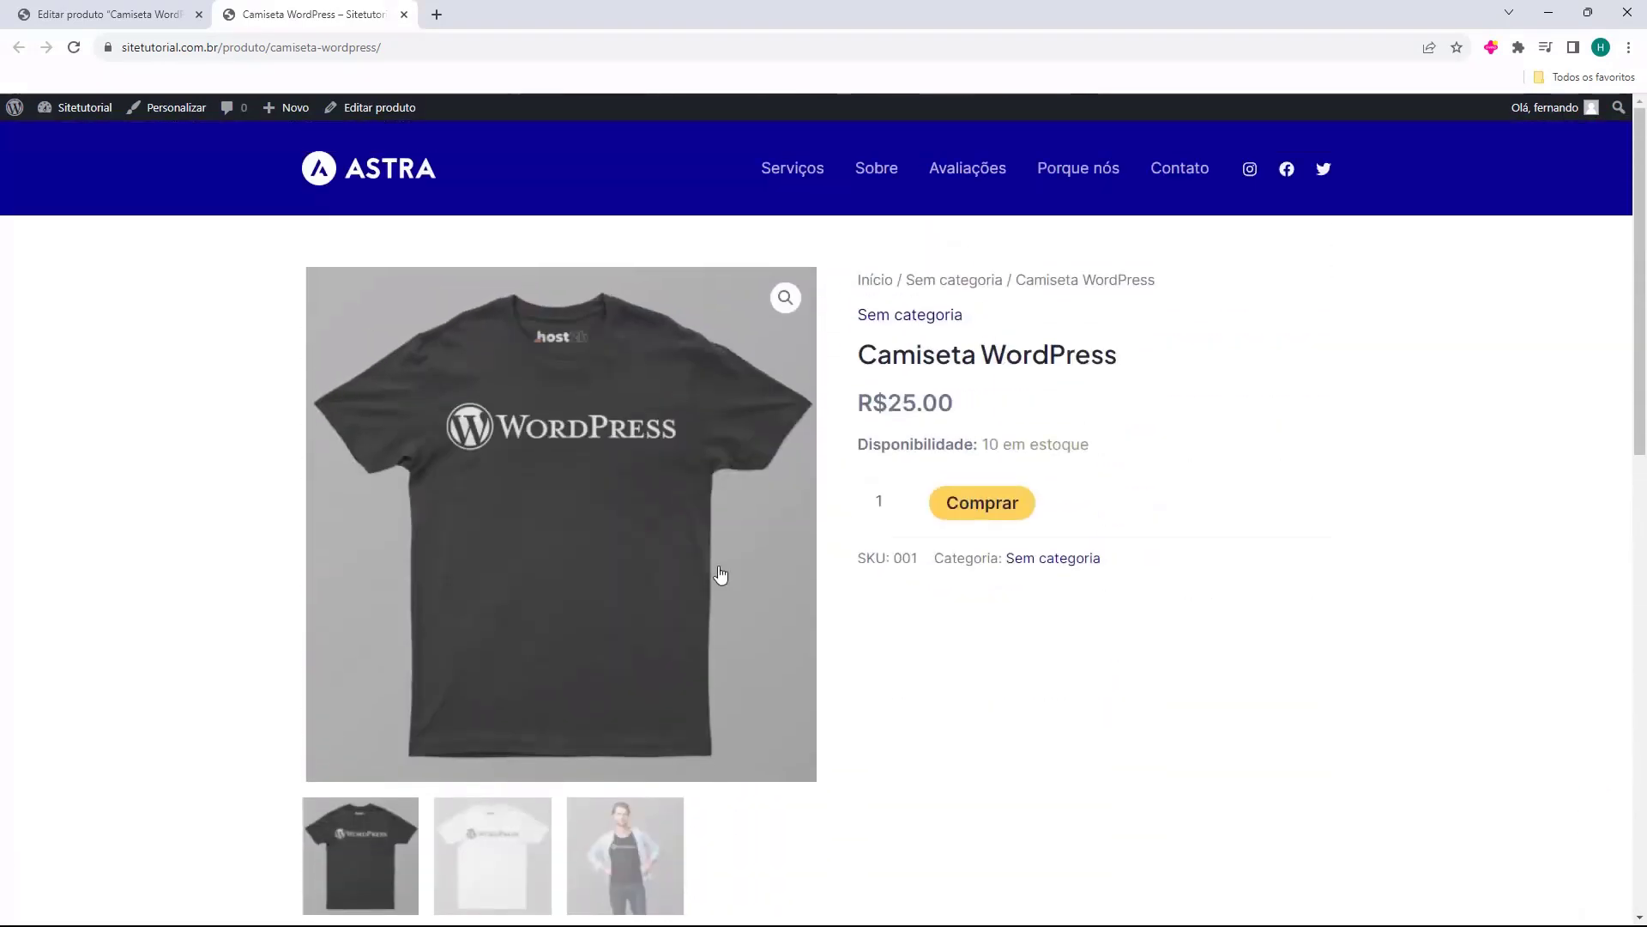
Preview the gallery's white shirt and model photos and return to the main black shirt image
click(505, 845)
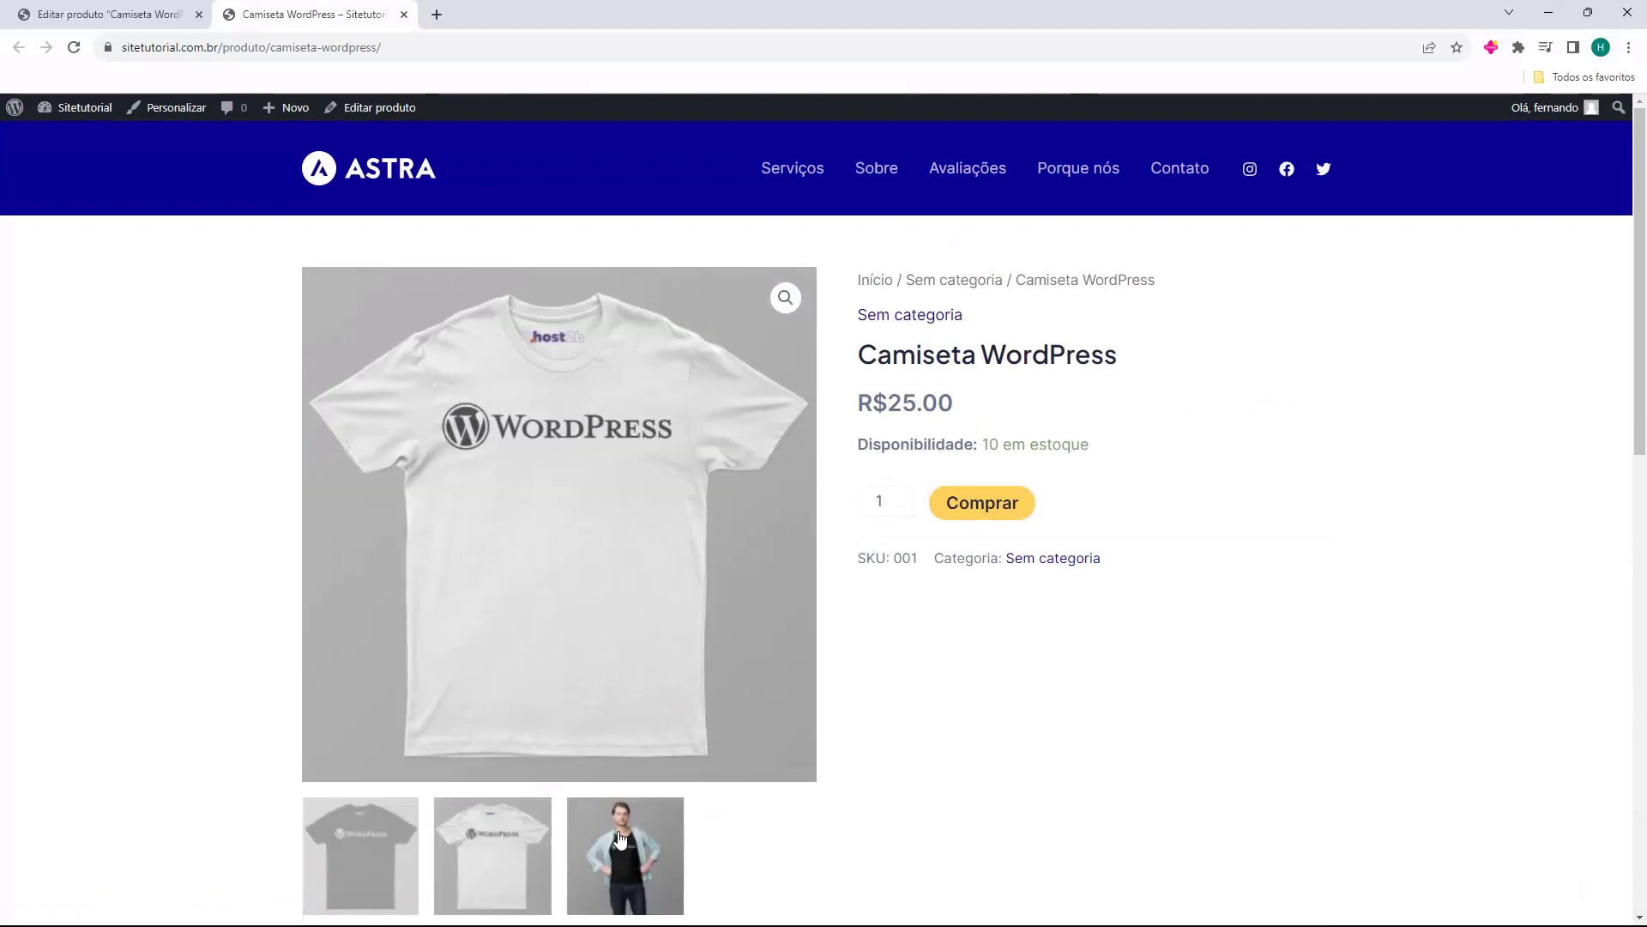
click(624, 853)
click(357, 854)
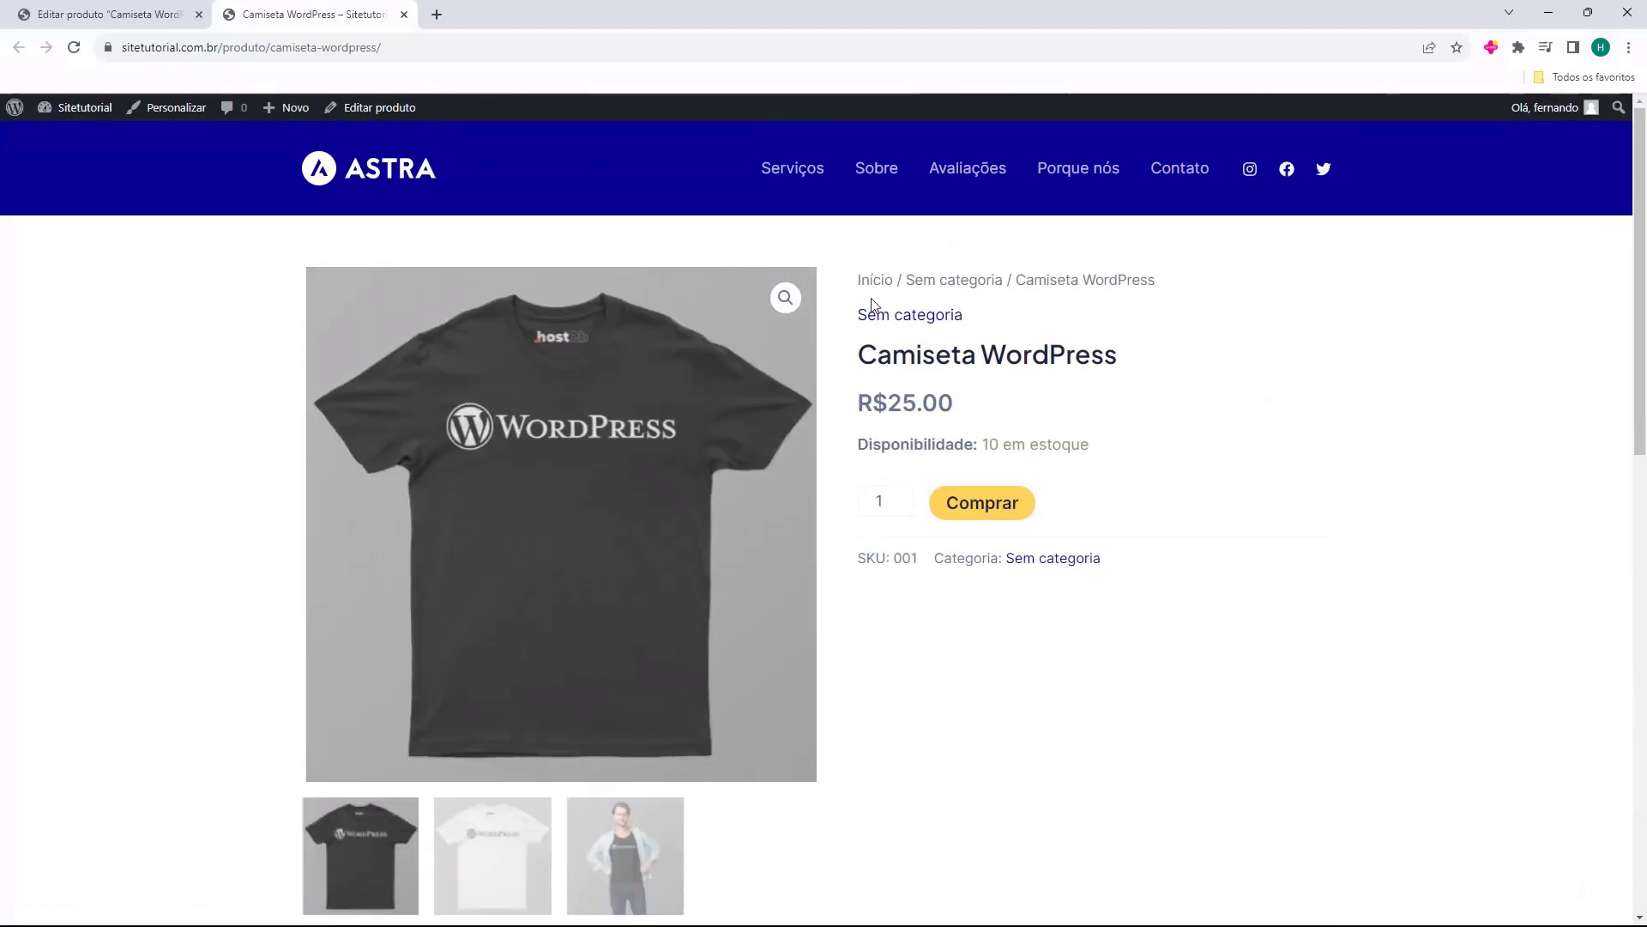
Examine the category, title, price, stock and SKU details on the product page
triple_click(852, 320)
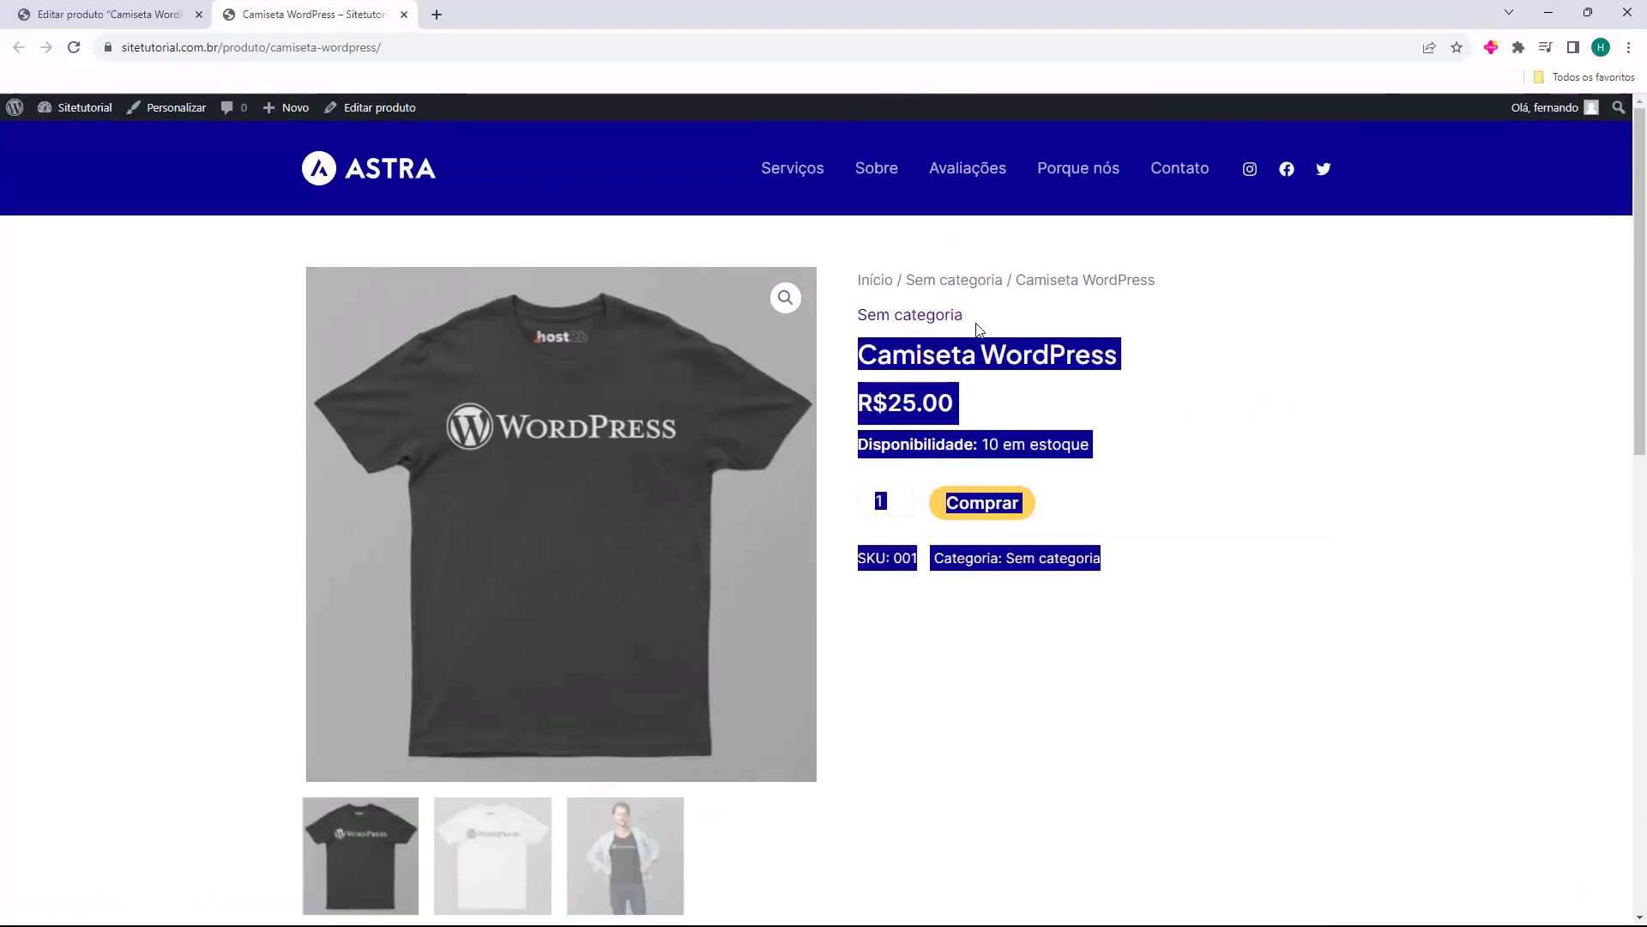
click(841, 312)
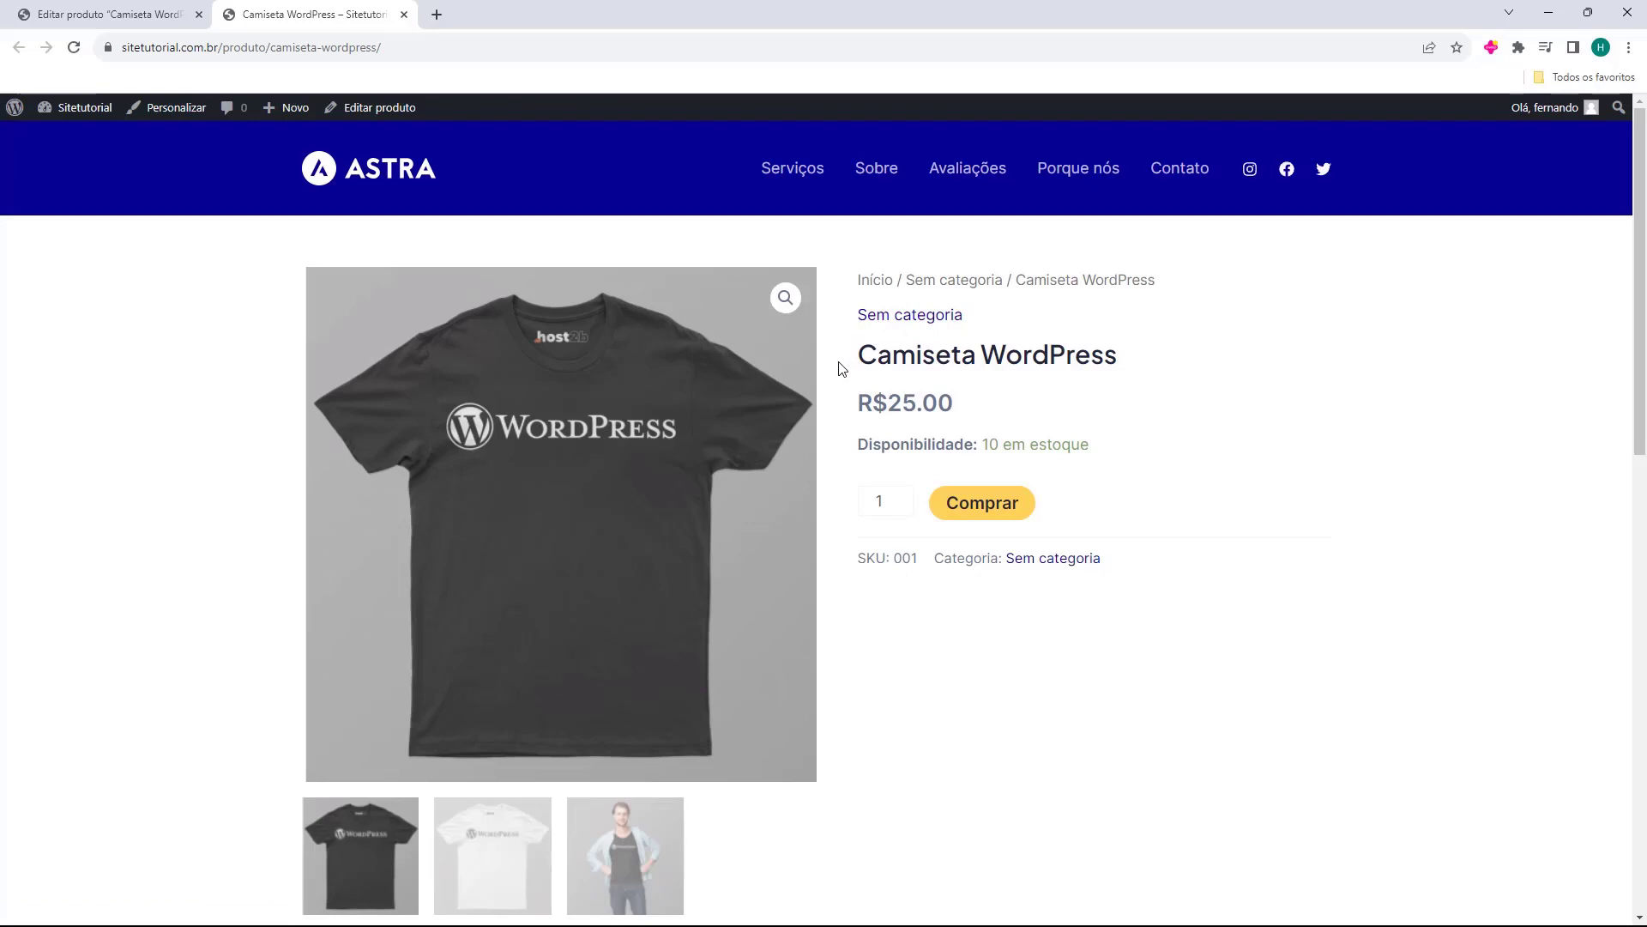
drag(852, 368, 1024, 354)
click(1023, 355)
drag(865, 565, 862, 584)
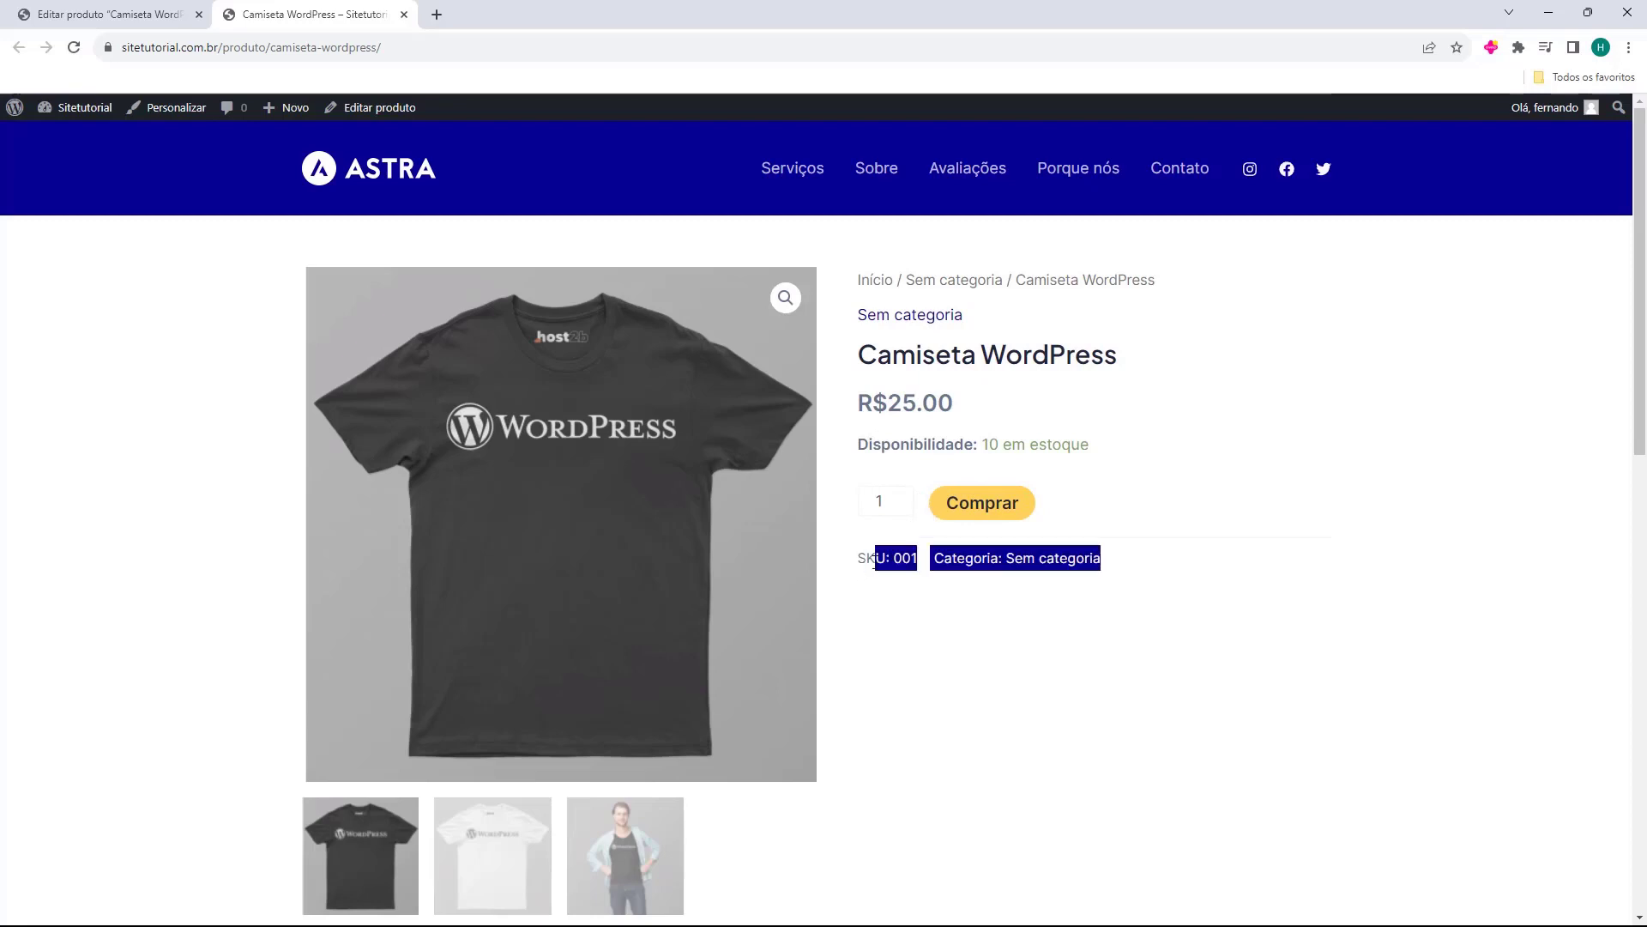
click(850, 570)
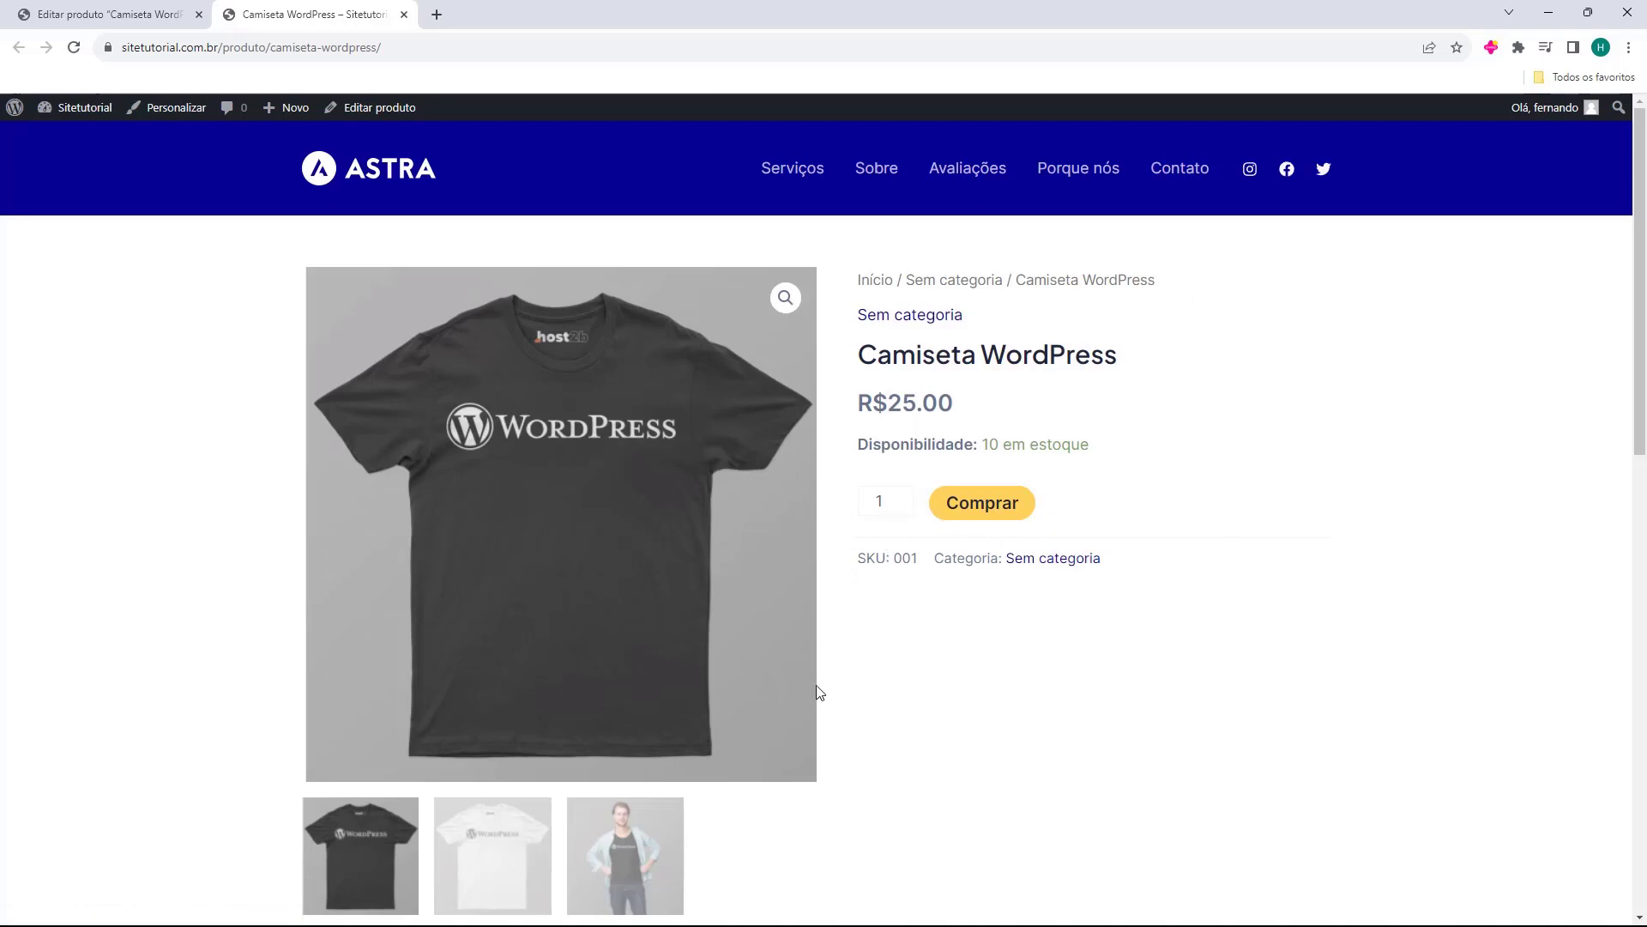
Add one Camiseta WordPress to the cart and view the cart
click(989, 520)
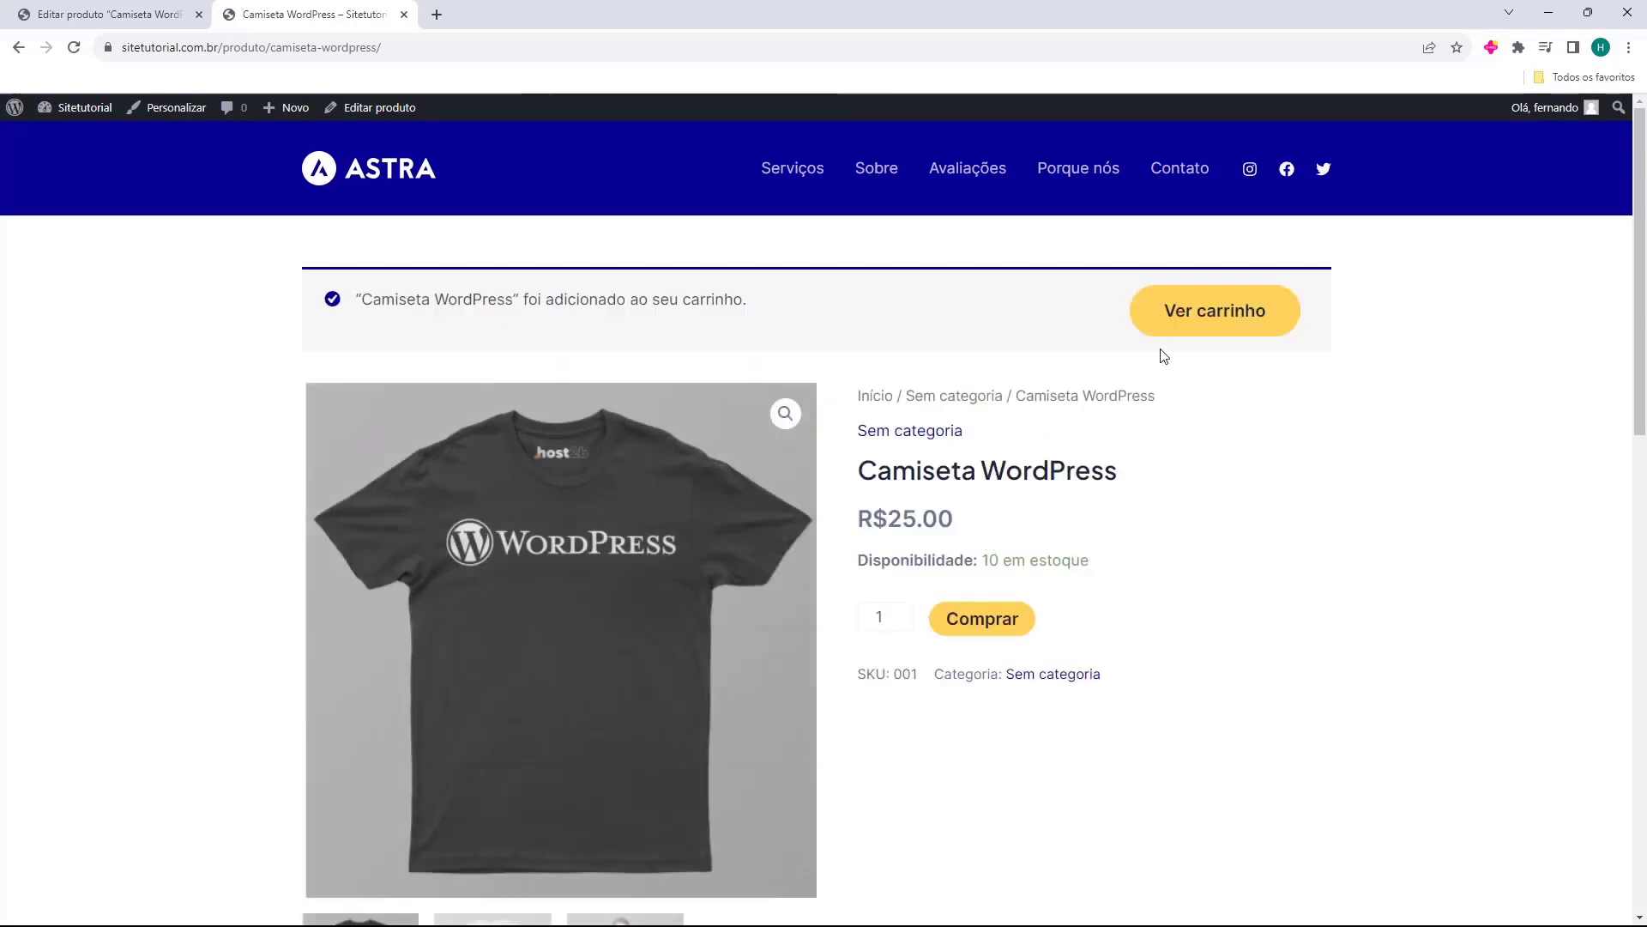
click(1190, 330)
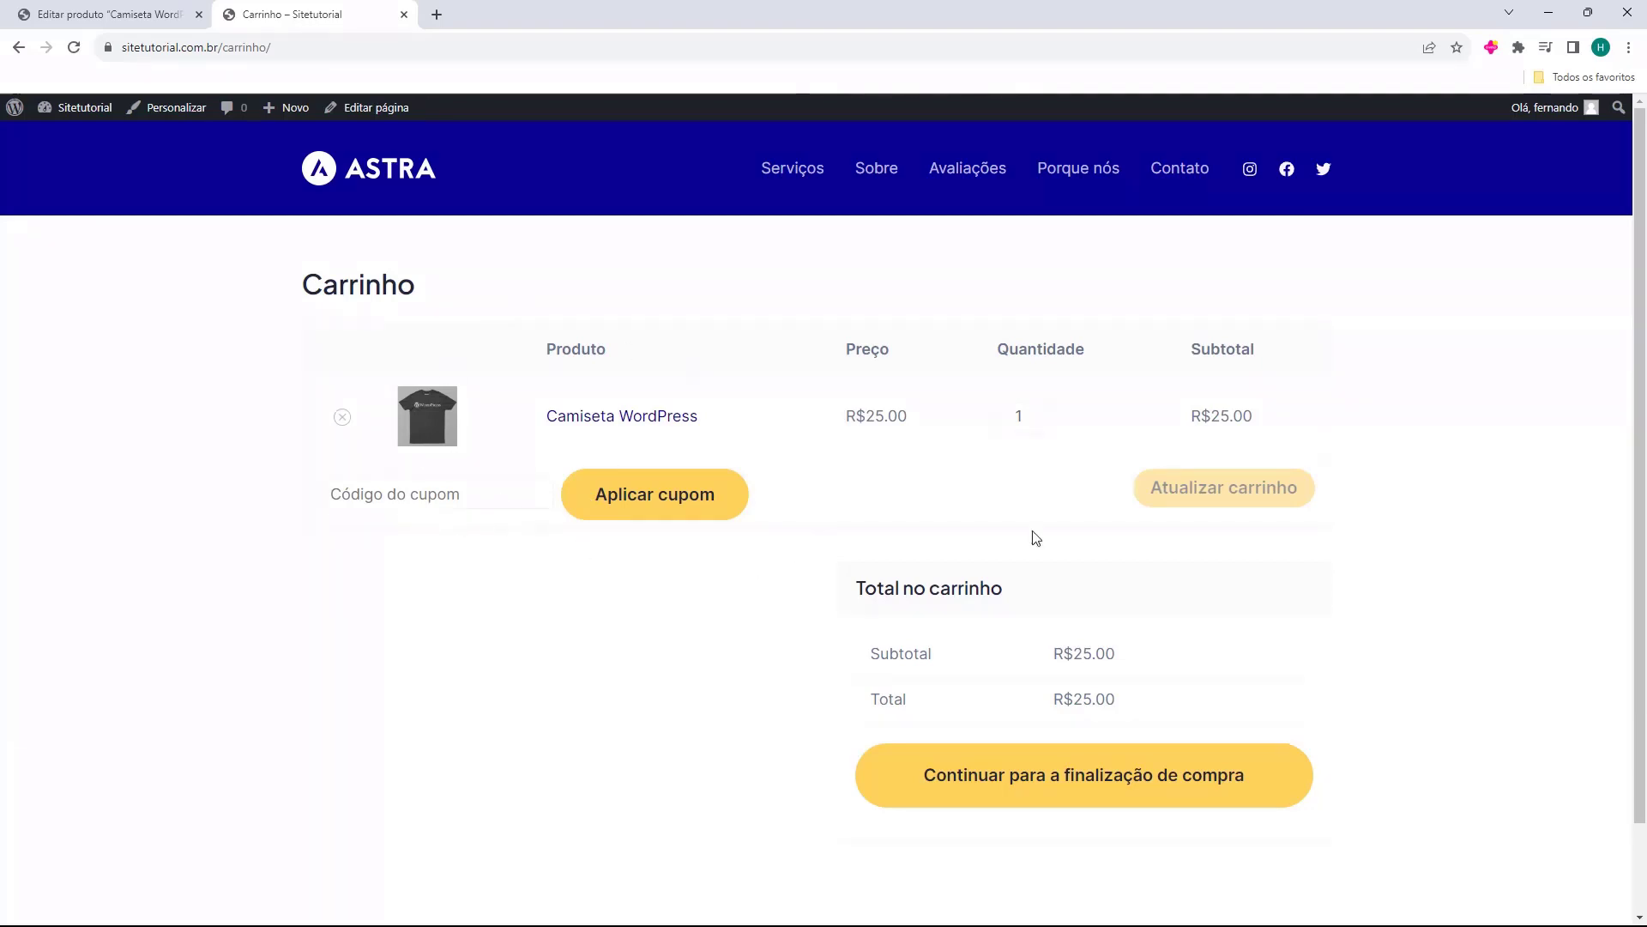
Close the cart tab and reopen the product's page from its permalink in the product editor
middle_click(317, 6)
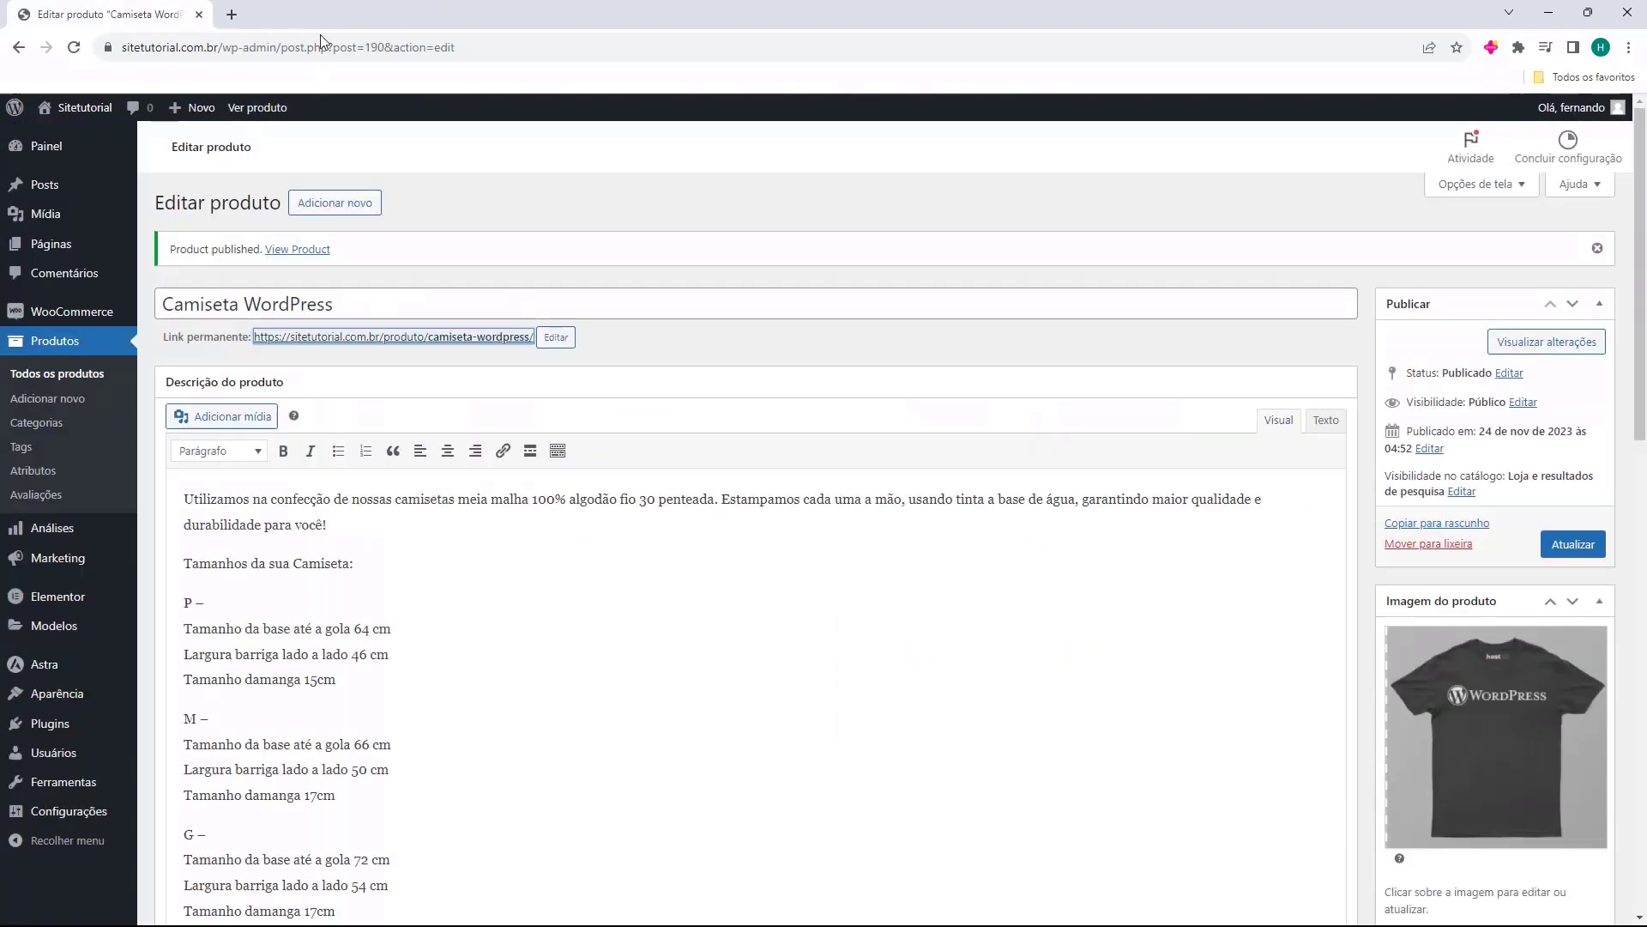
click(427, 335)
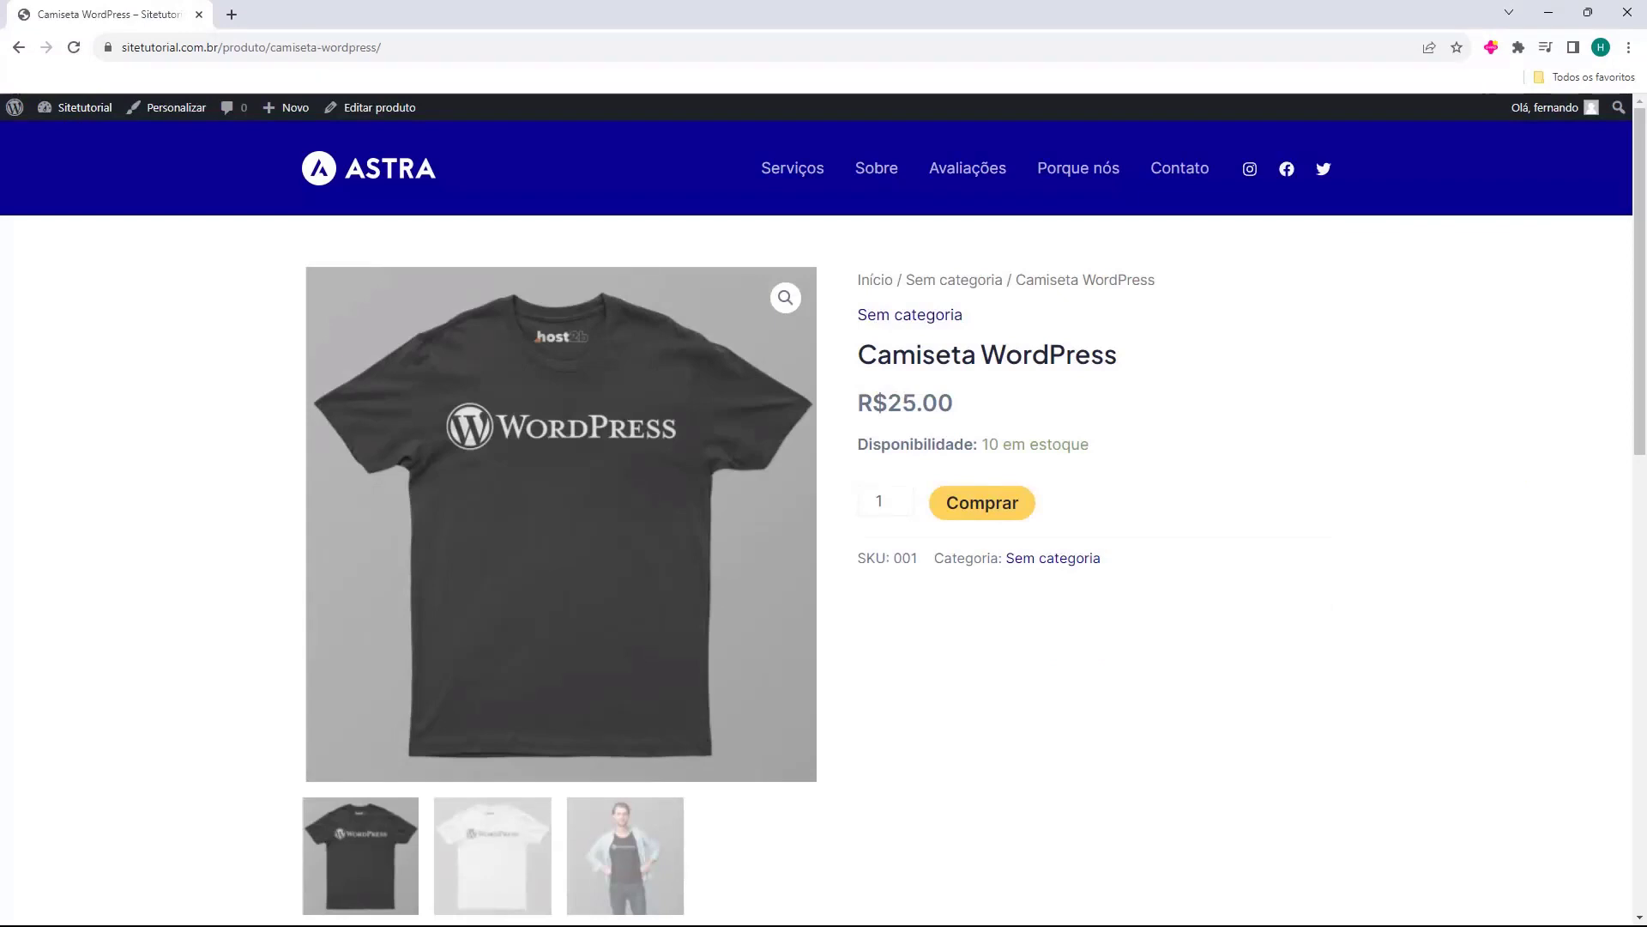